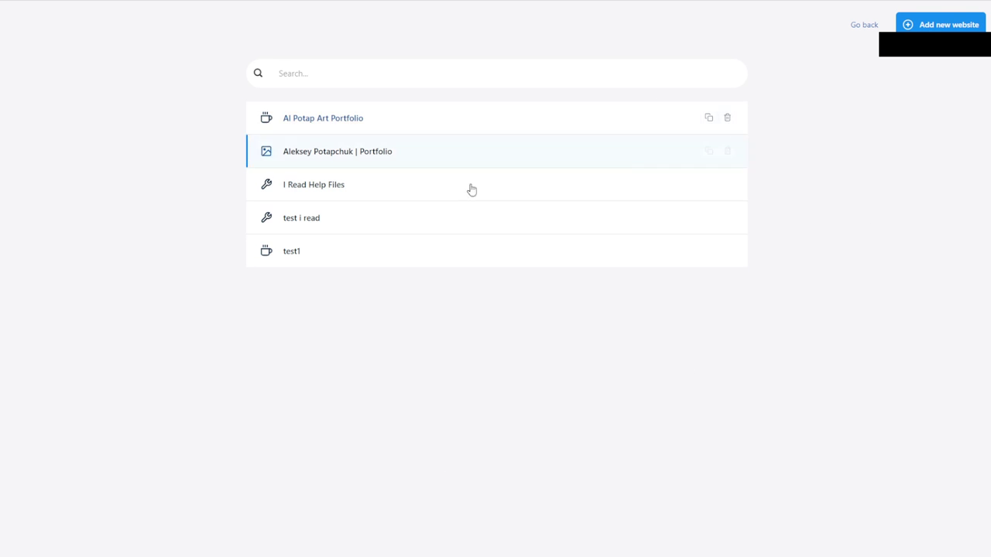
Step: Start a new website named "Art project demo site" and give it the feather icon
left_click(940, 24)
left_click(354, 309)
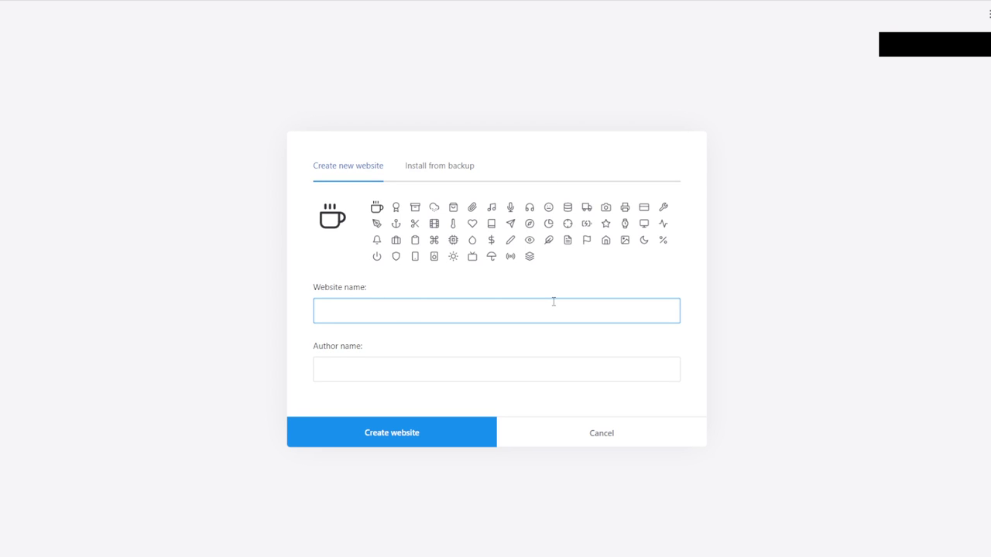
type("Vu")
key("BackSpace")
type("Art project demo site")
left_click(549, 240)
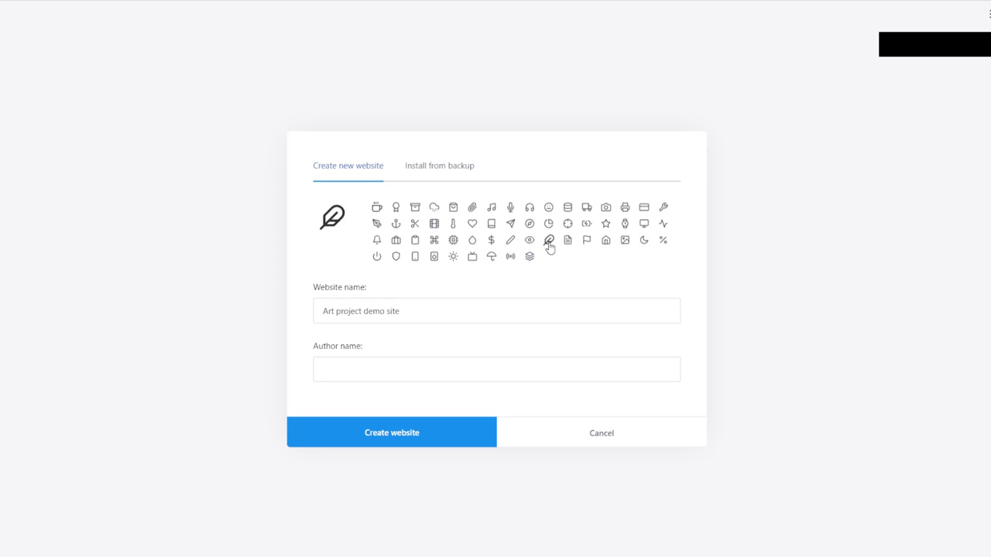
left_click(448, 321)
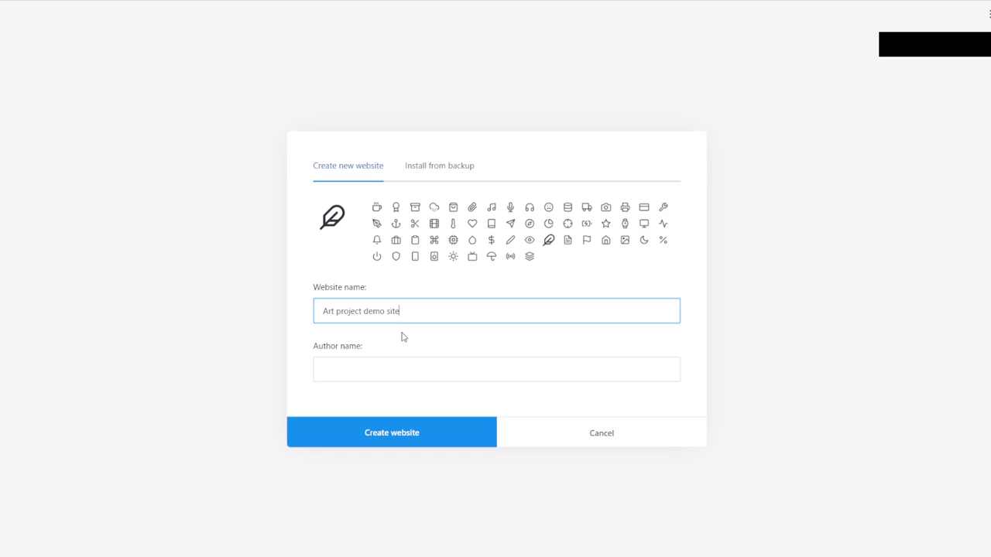
Step: Enter the author's first name and create the website
left_click(410, 370)
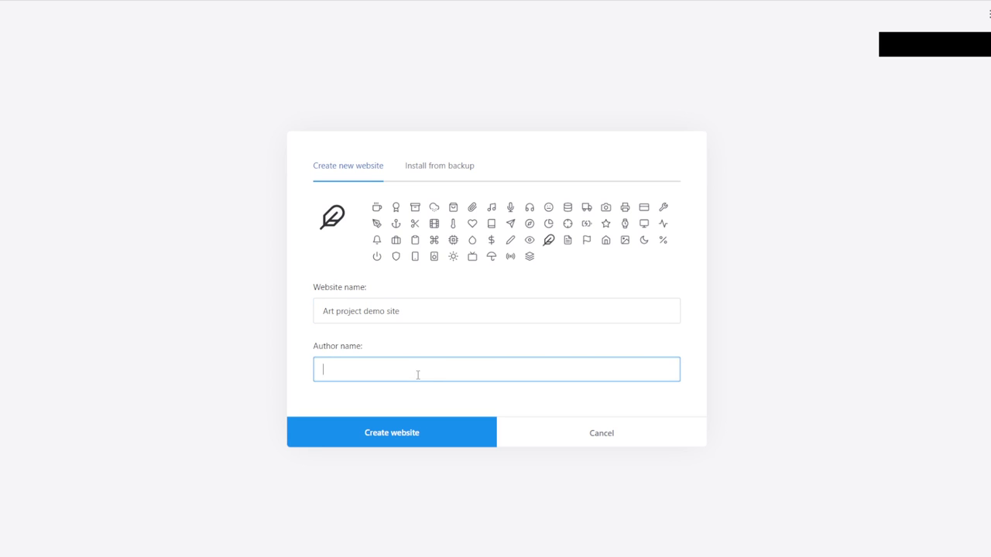
type("Aleksey")
left_click(418, 438)
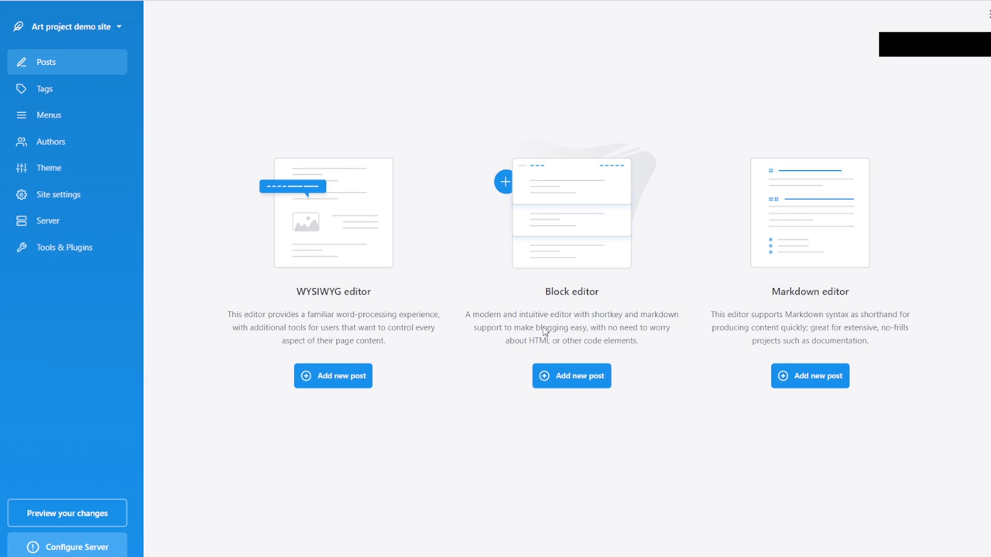
Step: Add a WYSIWYG post titled "About Me" with one opening line giving the author's first name and saying he is an artist
left_click(367, 385)
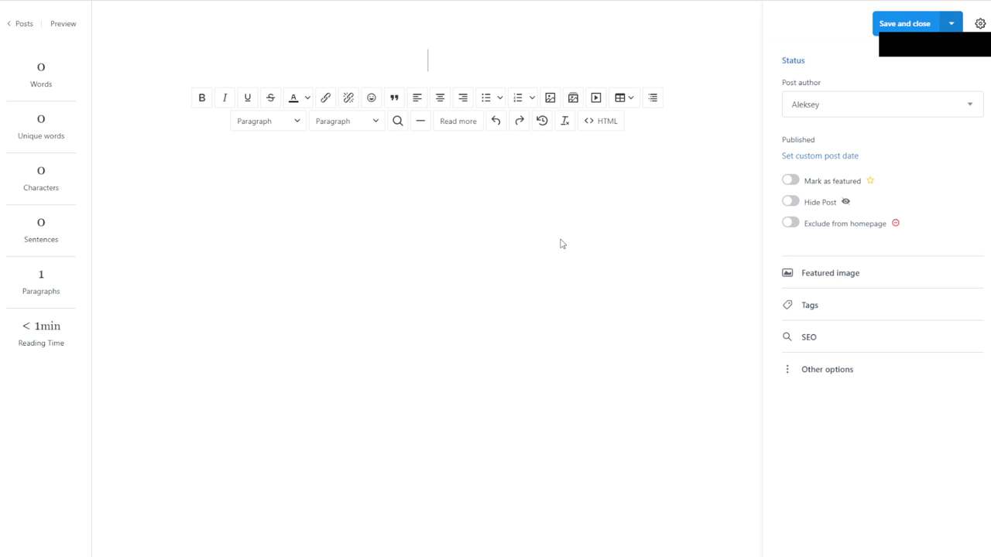
type("About Me")
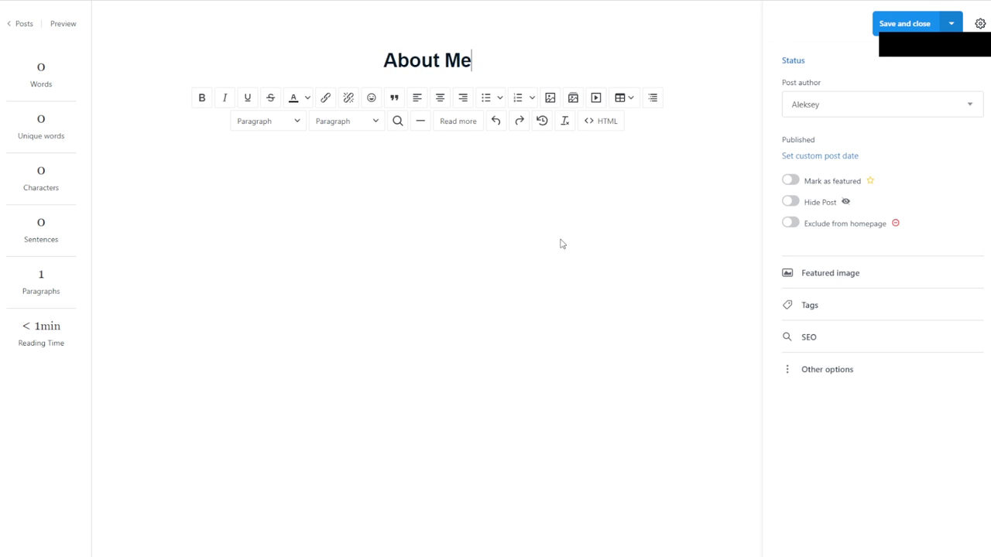
key("Return")
type("Hello")
key("BackSpace")
type("o, my name")
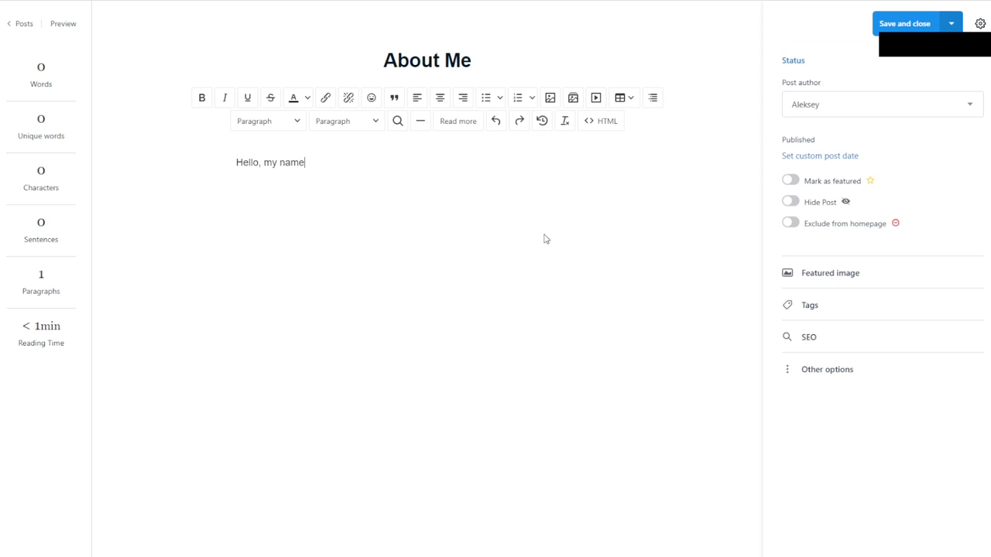
type(" is Aleksey and I'm an")
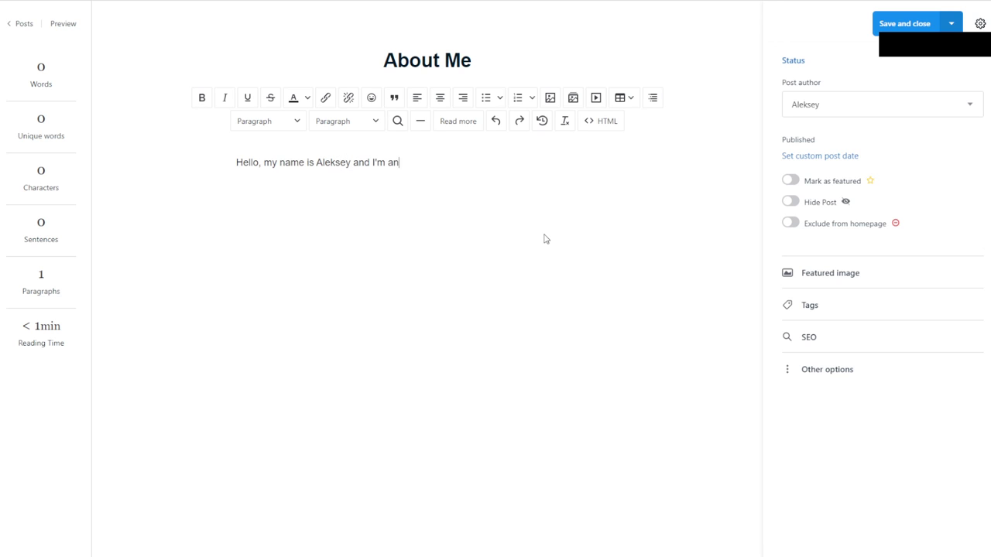
type(" artist")
Step: Copy the introduction line and paste it eight times below as separate paragraphs
left_click_drag(478, 171, 181, 172)
key("ctrl+c")
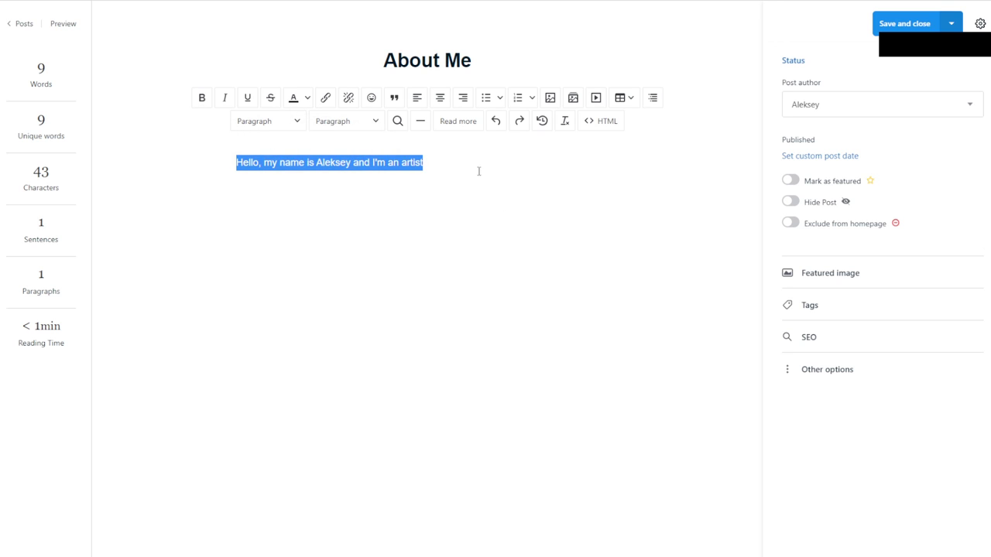
left_click(480, 175)
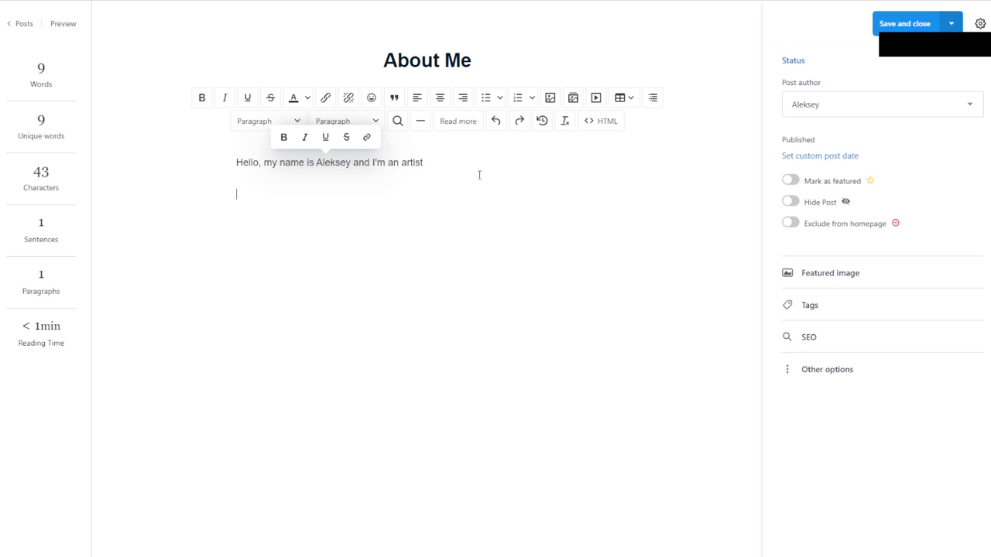
key("ctrl+v")
key("Return")
key("ctrl+v")
key("Return")
key("ctrl+v")
key("Return")
key("ctrl+v")
key("Return")
key("ctrl+v")
key("Return")
key("ctrl+v")
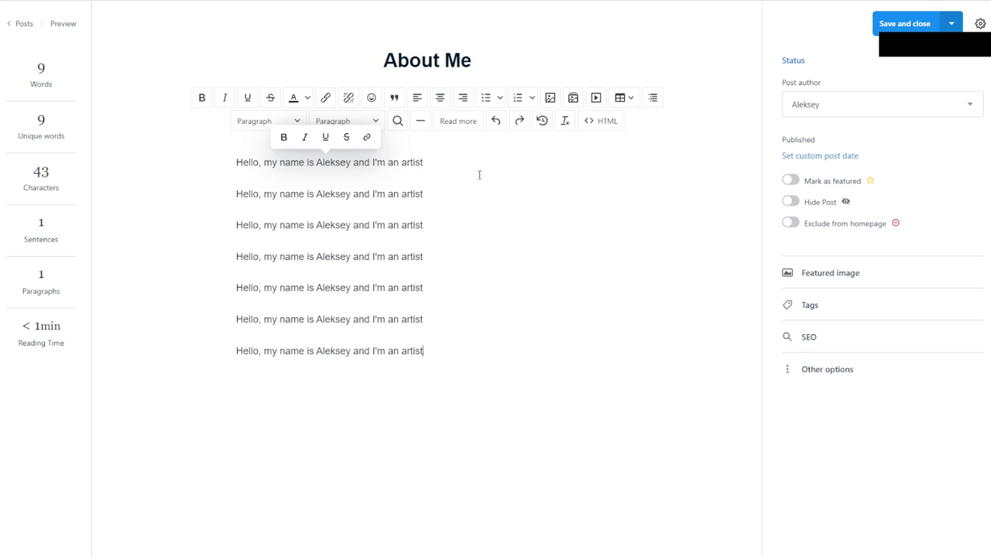
key("ctrl+v")
key("Return")
key("ctrl+v")
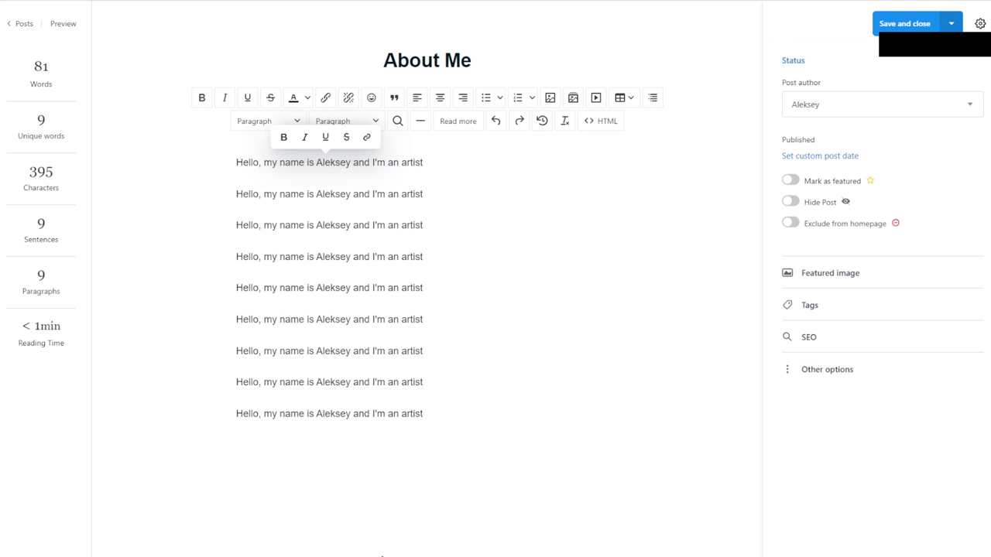
Step: Below the last paragraph, start inserting the image DSCN4634.JPG from the My Drawings Photographs folder in OneDrive - Personal
left_click(446, 450)
key("Return")
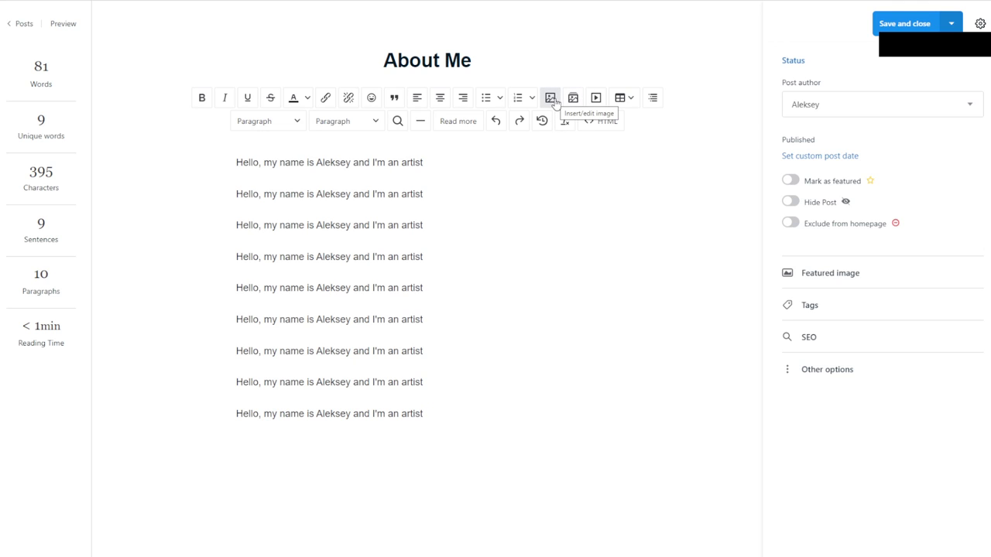
left_click(551, 98)
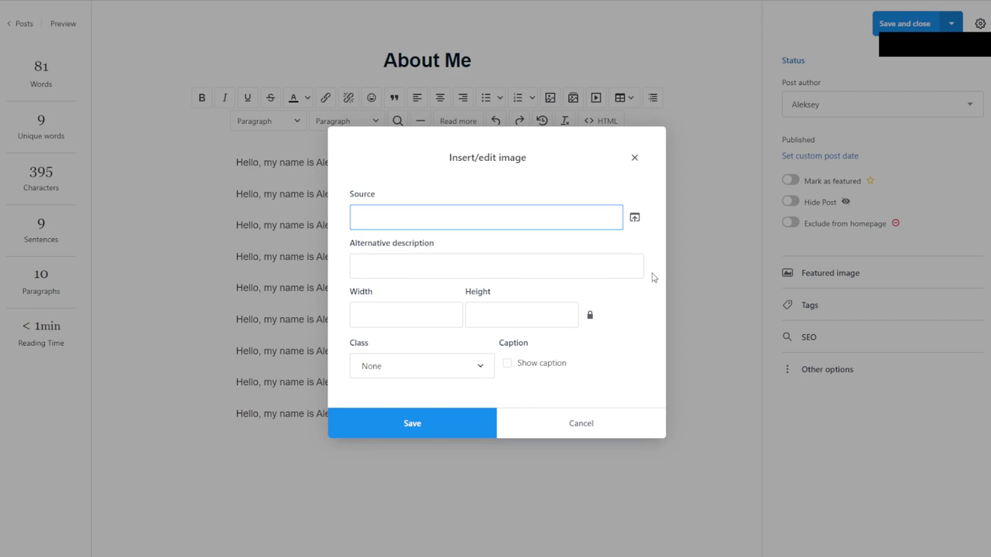
left_click(632, 220)
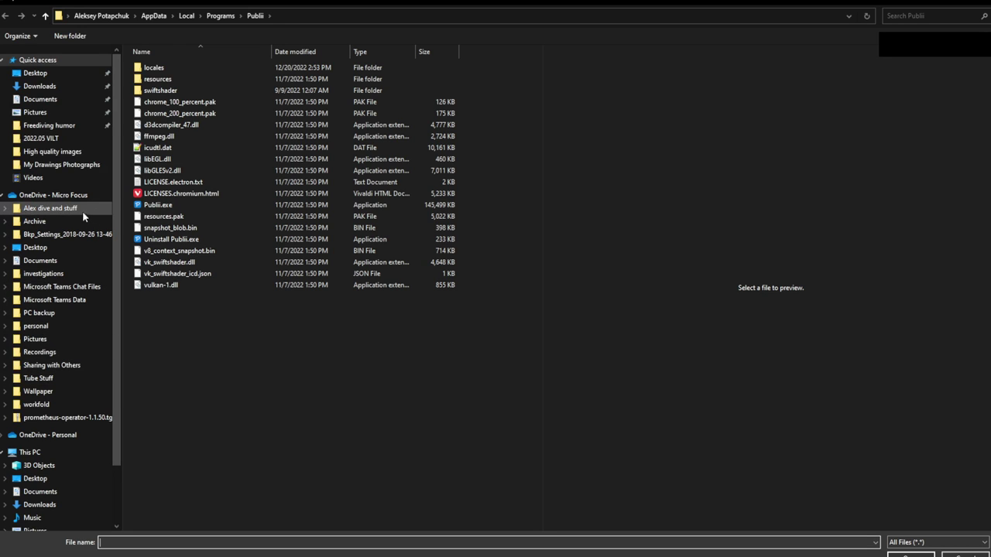
left_click(60, 436)
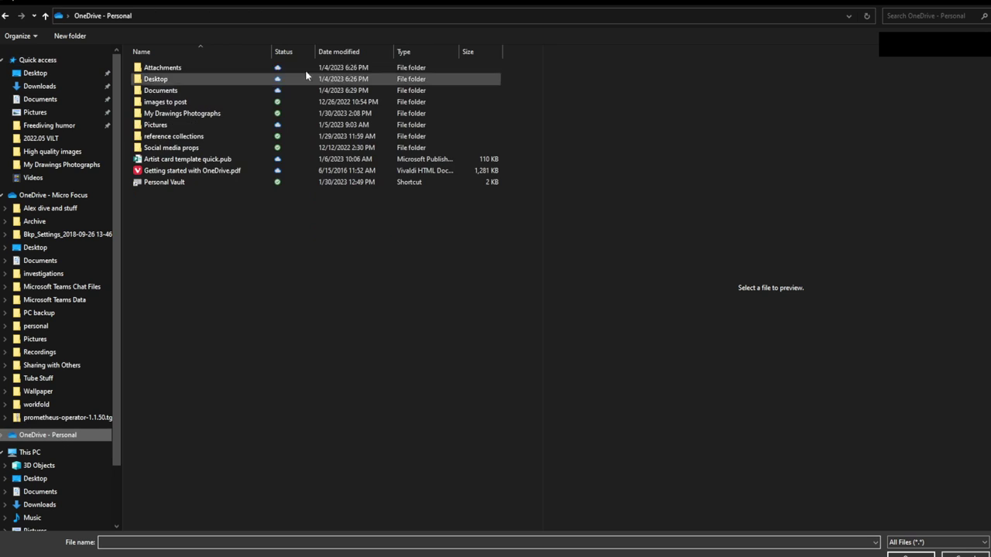
double_click(186, 116)
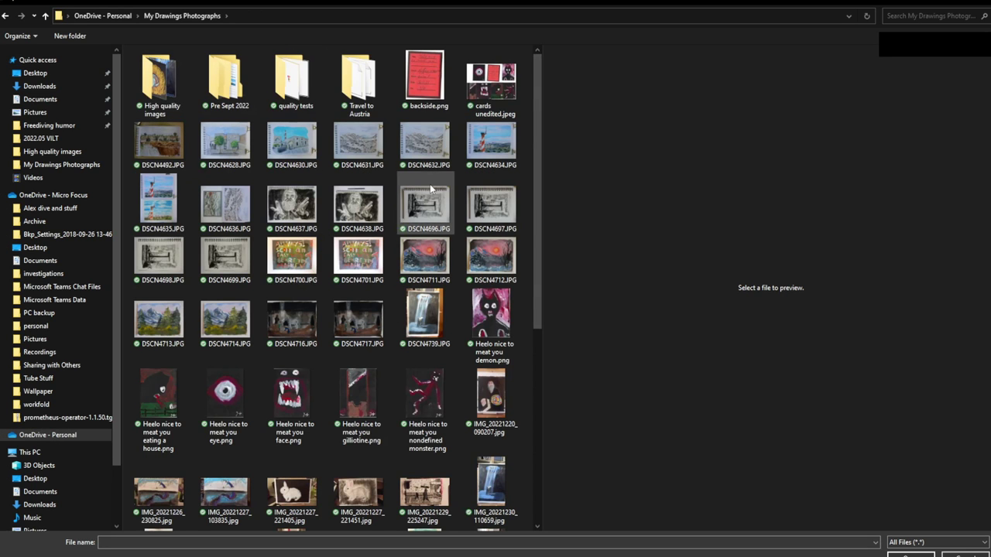
double_click(481, 147)
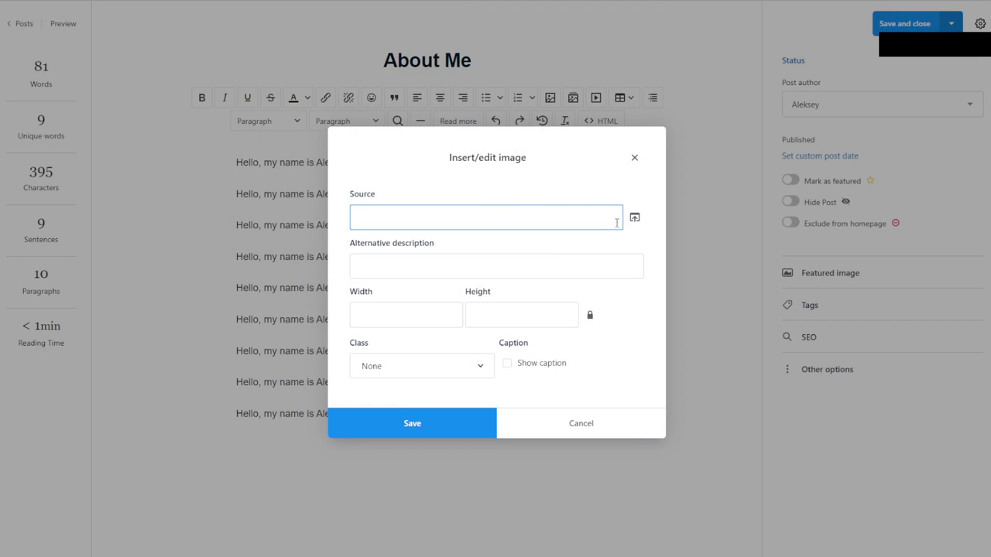
Step: Give the image the alternative description "A picture i took and crated in watercolour", accepting the spelling suggestion for the last word
left_click(472, 262)
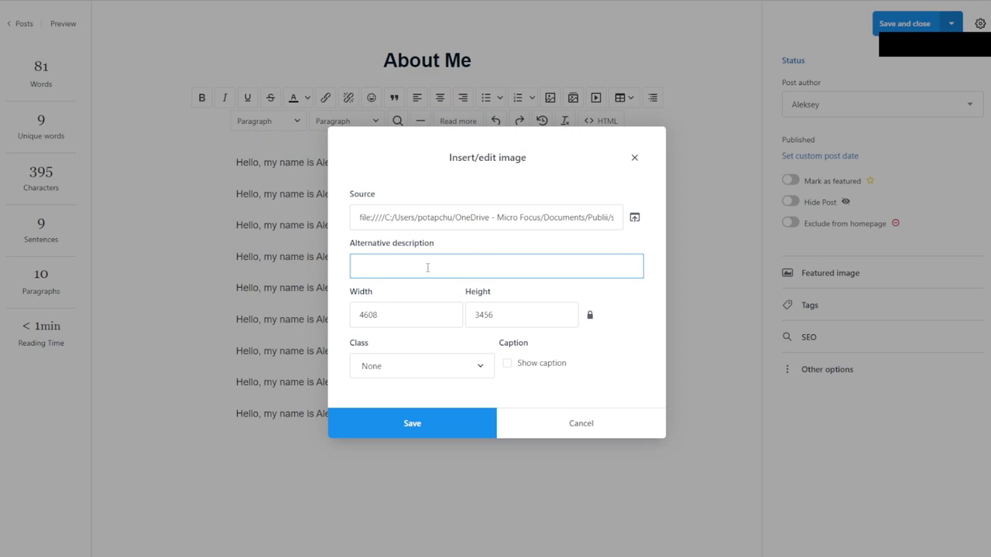
type("A picture i took and crated in watercolor")
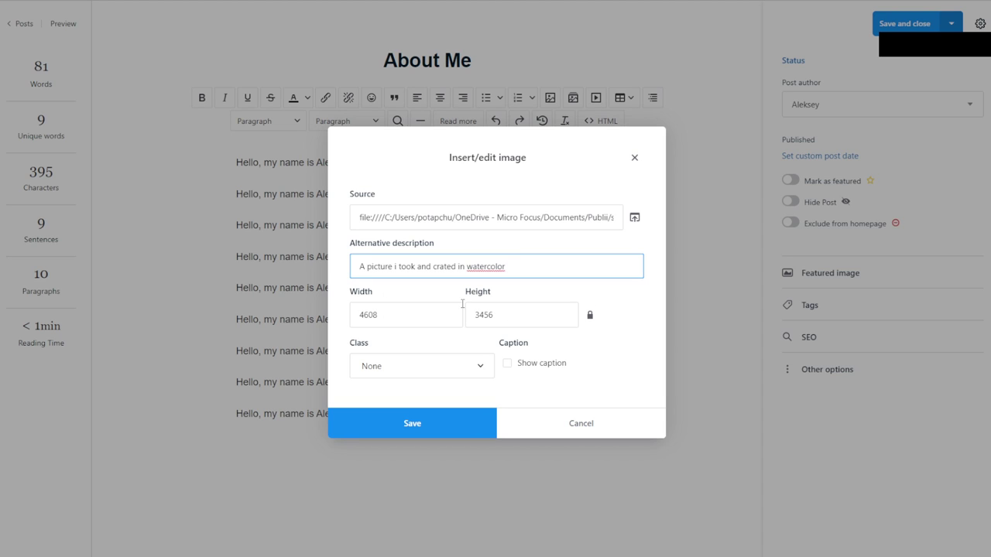
right_click(484, 267)
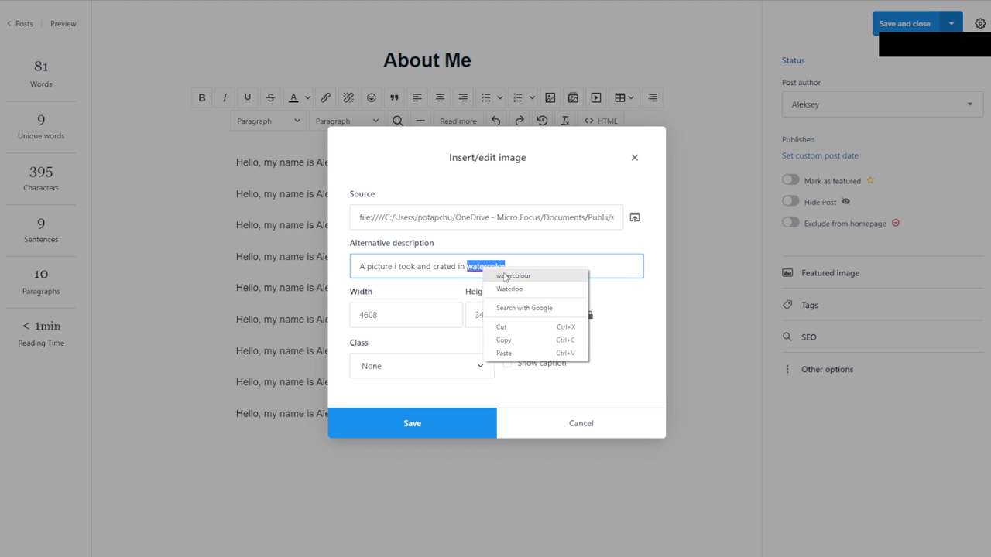
left_click(505, 276)
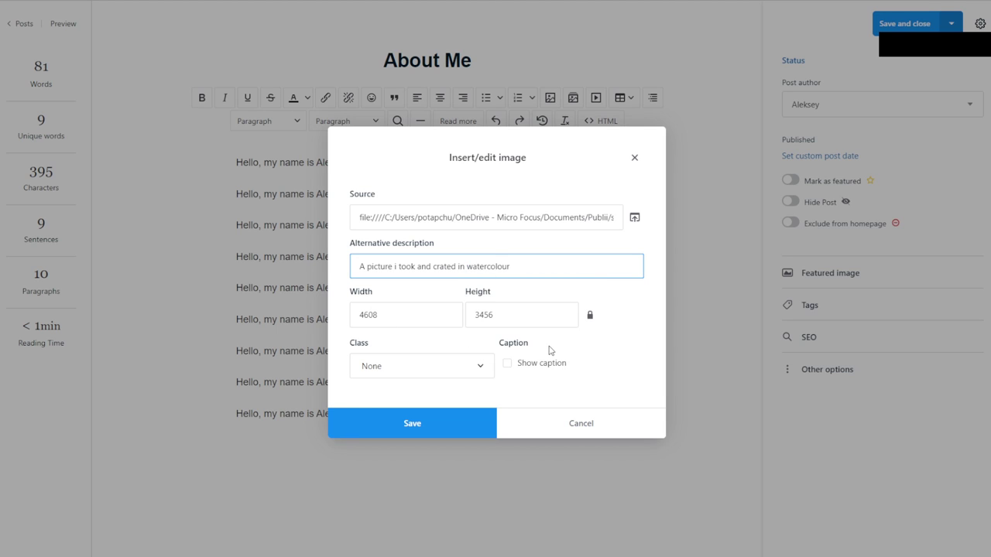
Step: Set the image class to Centered image, enable its caption and save it into the post
left_click(473, 372)
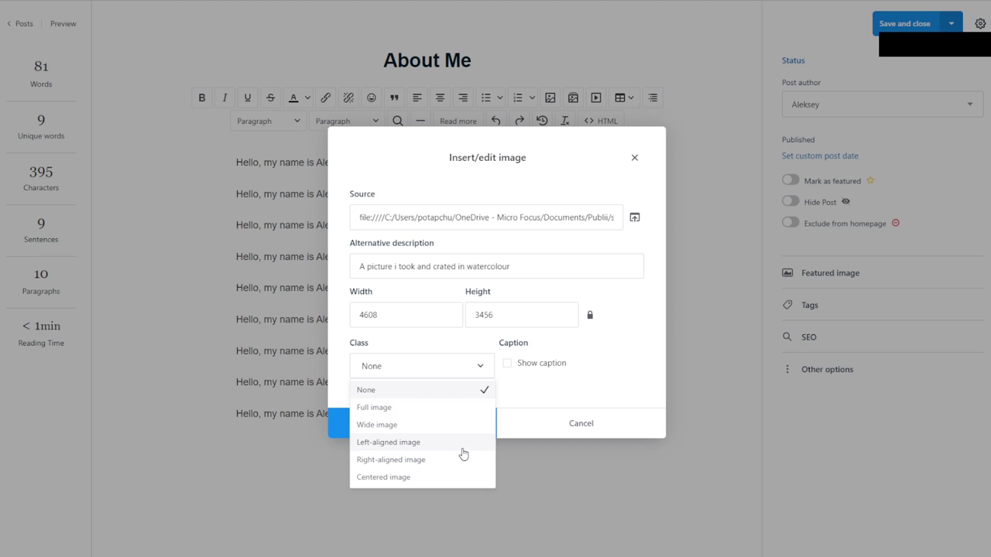
left_click(424, 477)
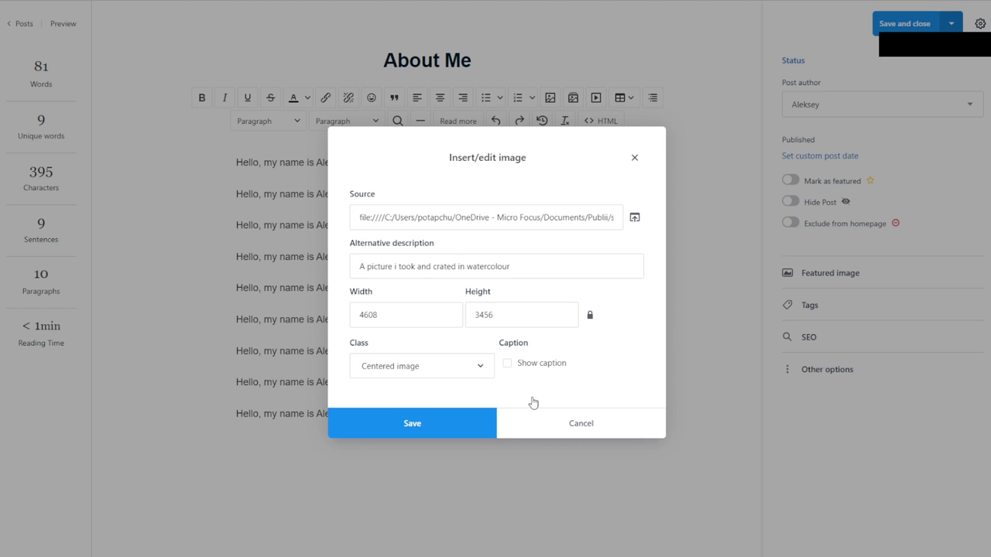
left_click(523, 365)
left_click(432, 423)
Step: Replace the placeholder caption under the image with "Wind turbine"
left_click(439, 522)
double_click(438, 524)
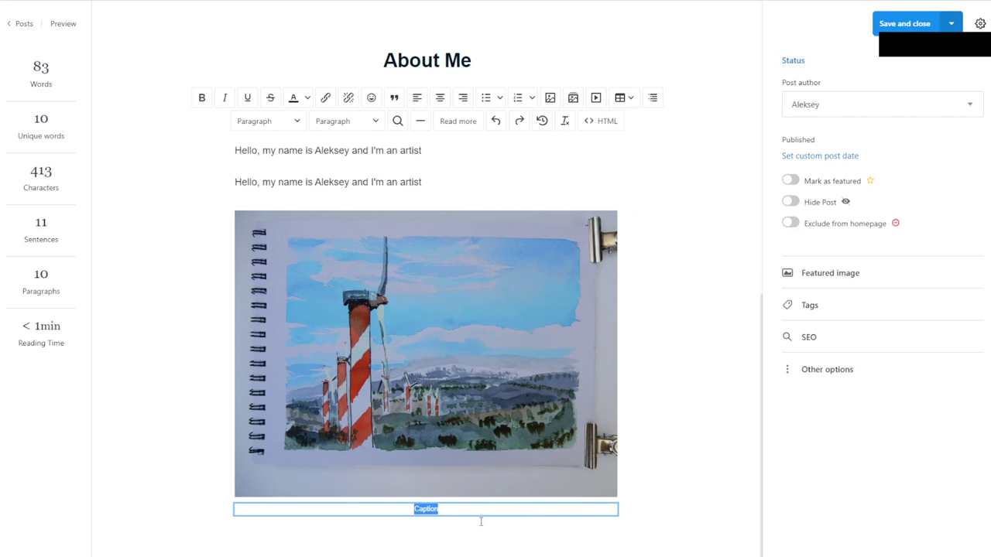
type("Wind turbine")
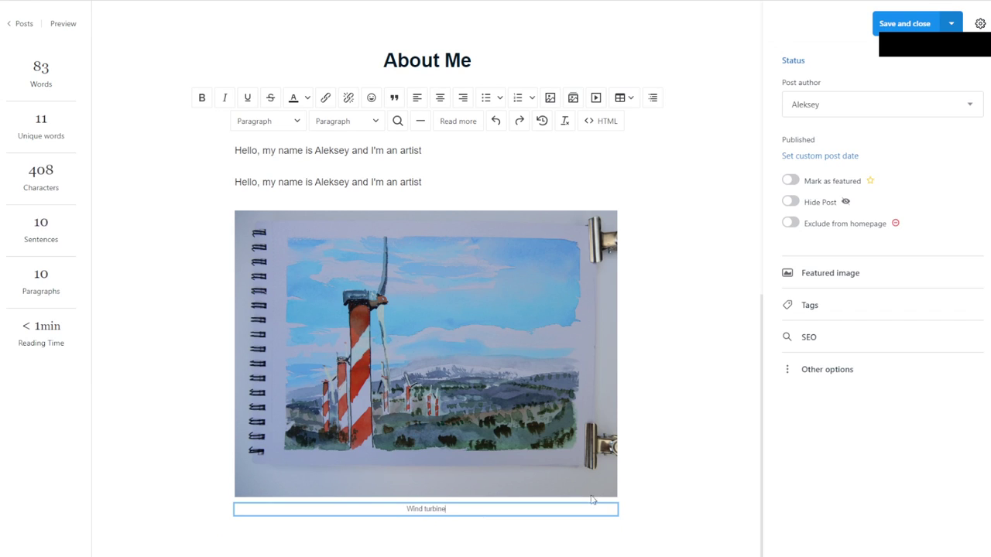
left_click(698, 375)
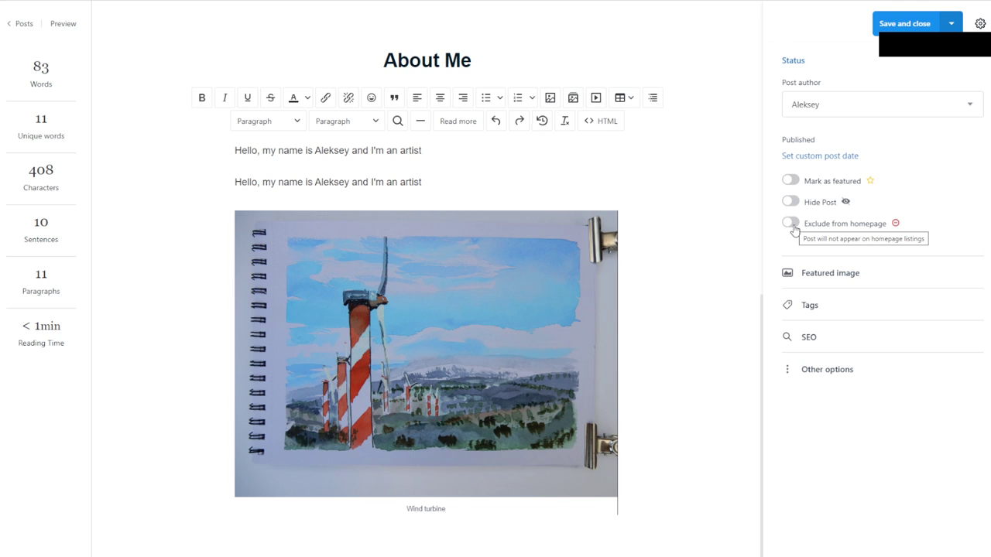
Step: Open the post's featured image settings
left_click(830, 273)
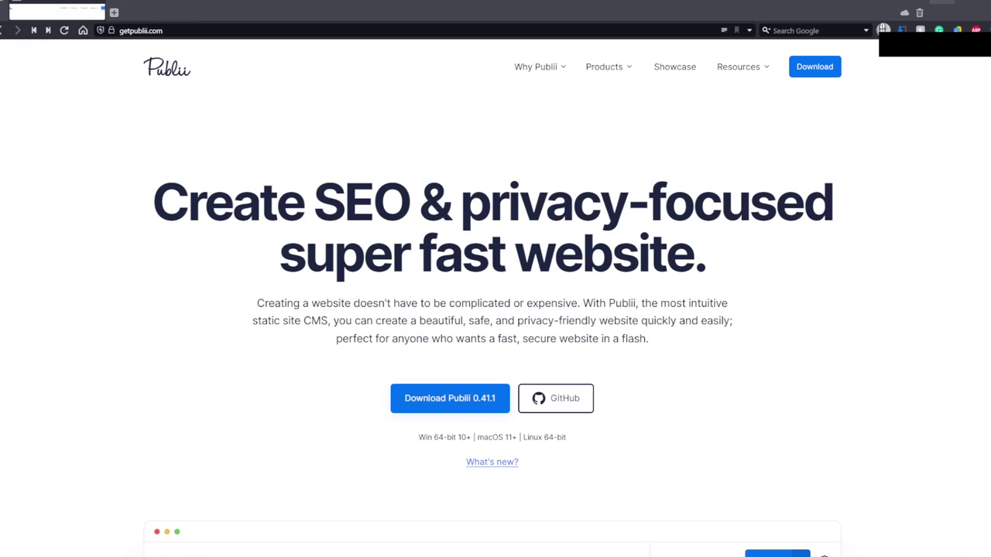
Step: Switch to the getpublii.com page in the browser and examine the section on writing and content features
scroll(739, 244, "down", 7)
scroll(766, 273, "up", 2)
scroll(750, 294, "down", 10)
scroll(751, 295, "down", 3)
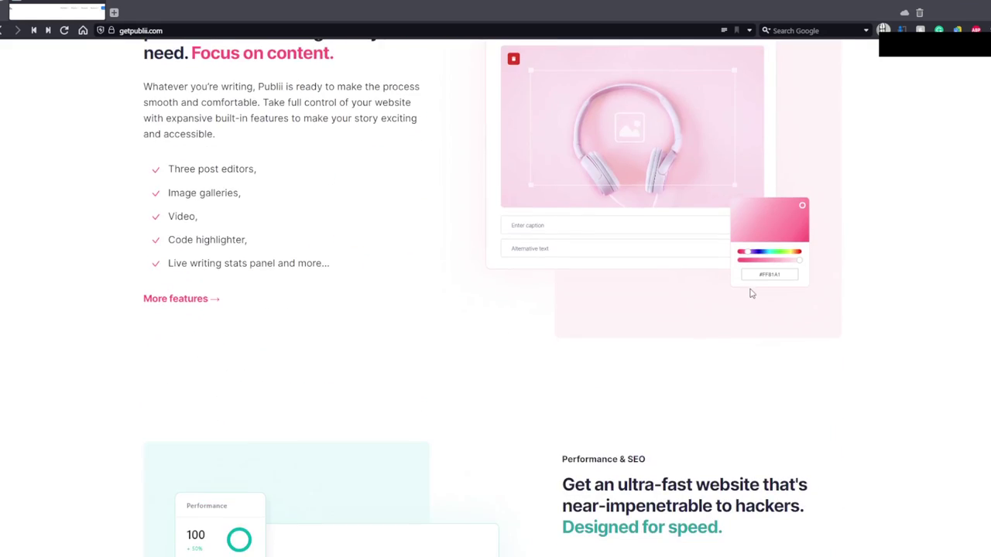
scroll(759, 314, "up", 2)
left_click_drag(145, 175, 286, 252)
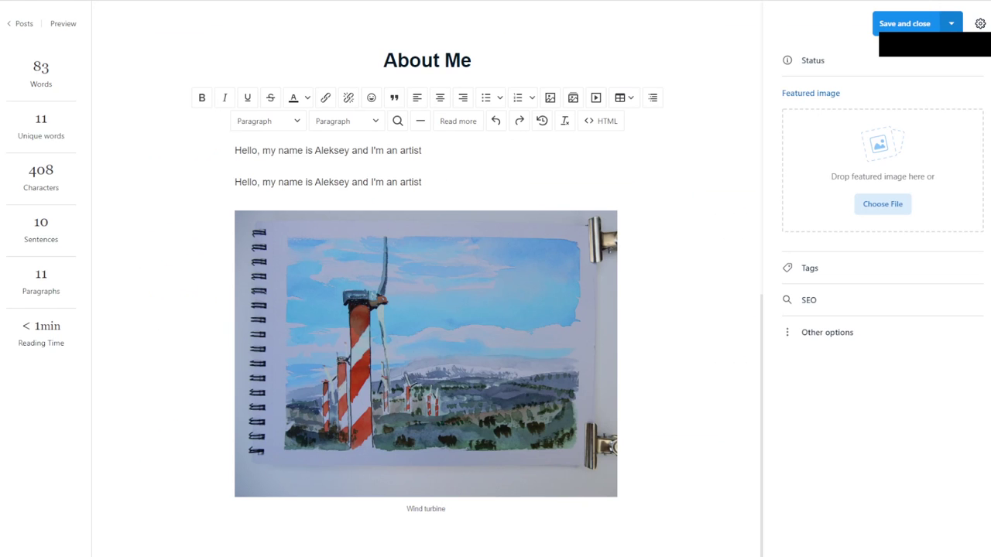
Step: Back in the post editor, set DSCN4634.JPG as the post's featured image
left_click(884, 206)
double_click(499, 147)
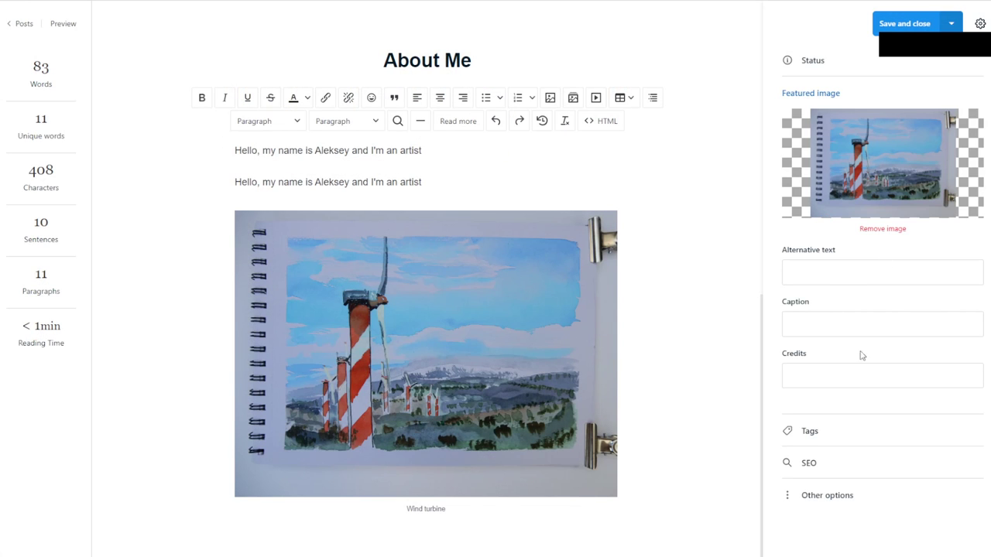
Step: Examine the post's tag selection and its SEO settings, including the post slug
left_click(824, 432)
left_click(894, 158)
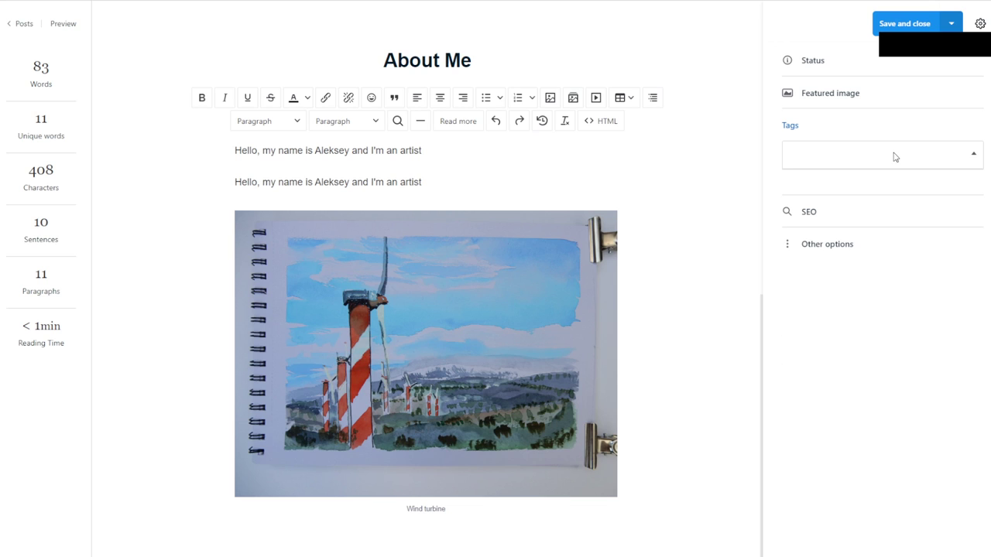
left_click(894, 158)
left_click(820, 213)
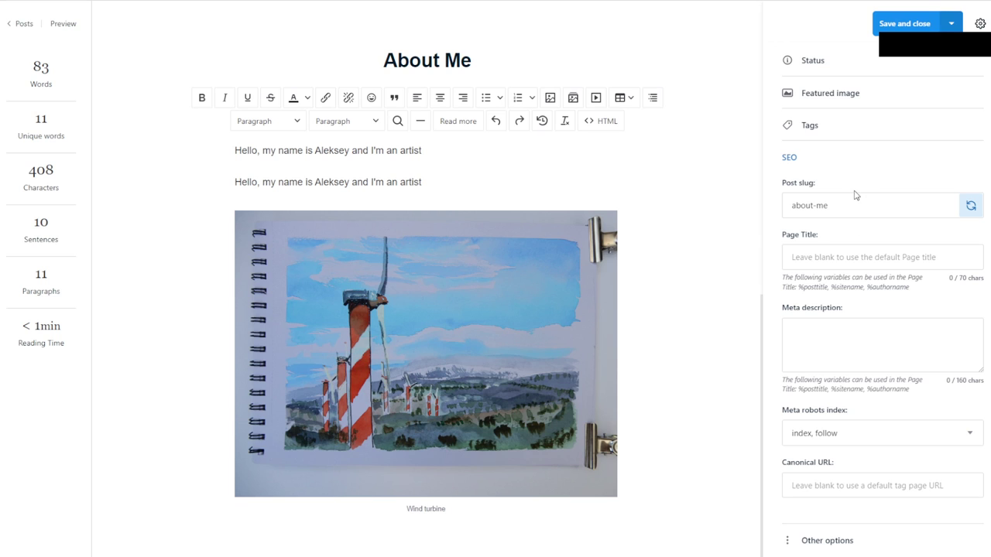
left_click(915, 203)
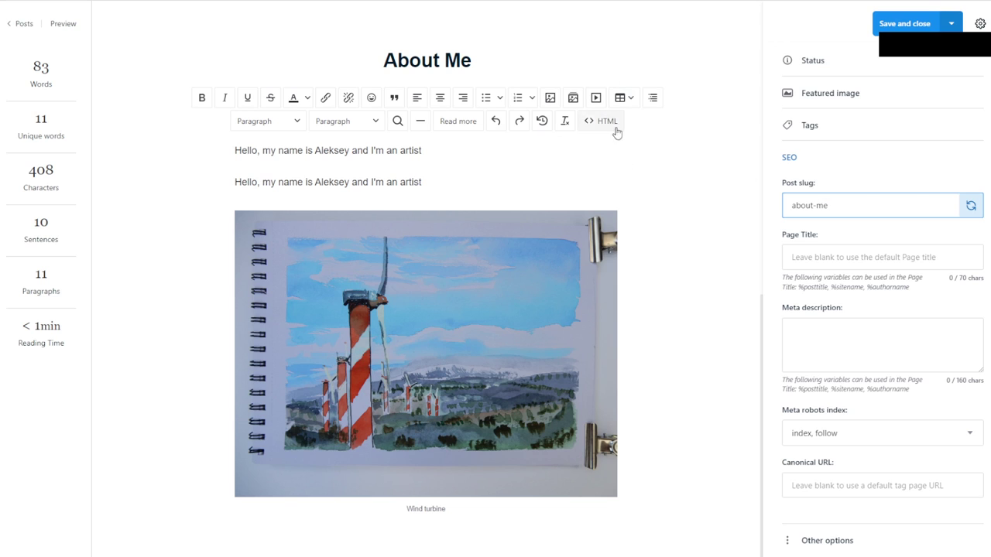
Step: Set the About Me post's slug to about-me-2, leaving its page title and meta description blank
left_click_drag(842, 202, 775, 204)
left_click(848, 204)
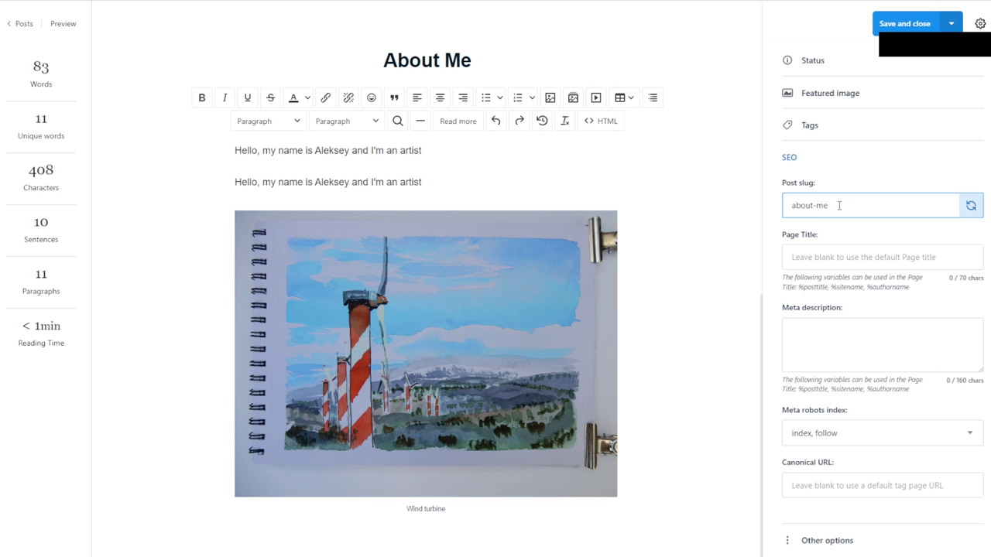
key("ctrl+a")
left_click(385, 61)
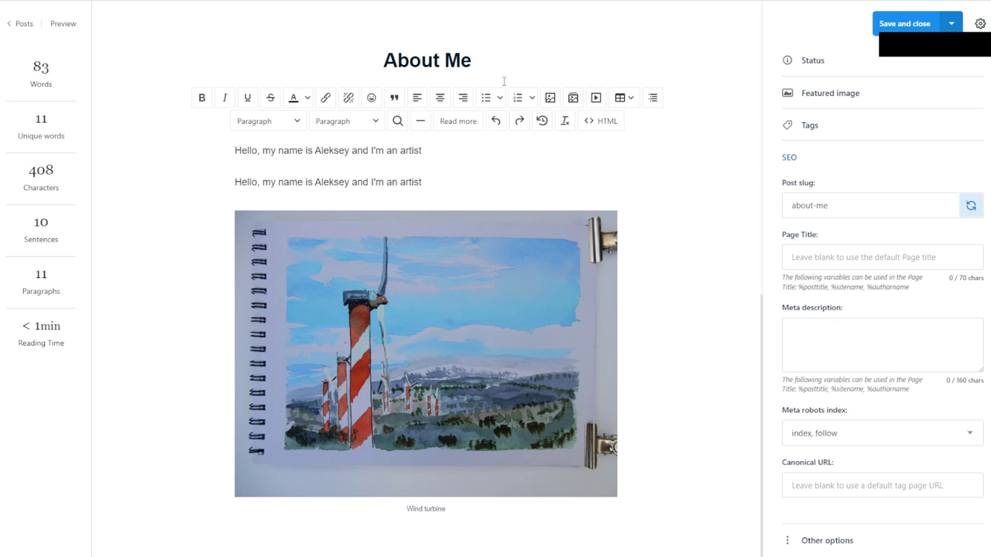
left_click(869, 206)
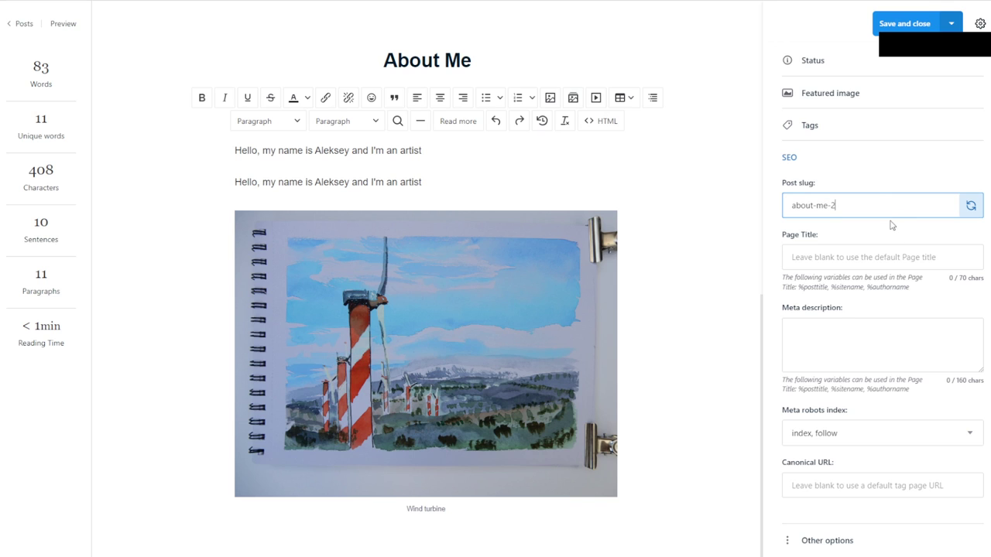
left_click(898, 256)
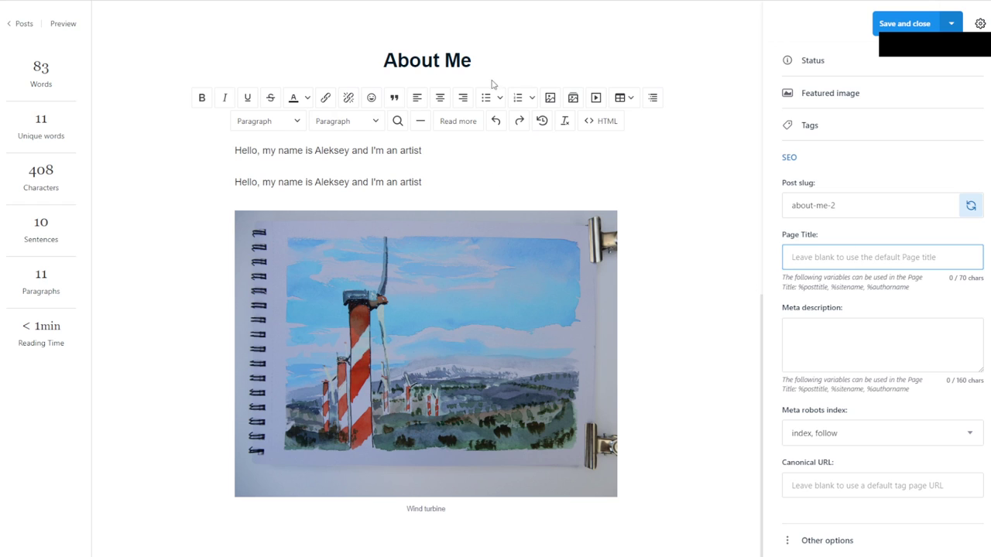
left_click(839, 346)
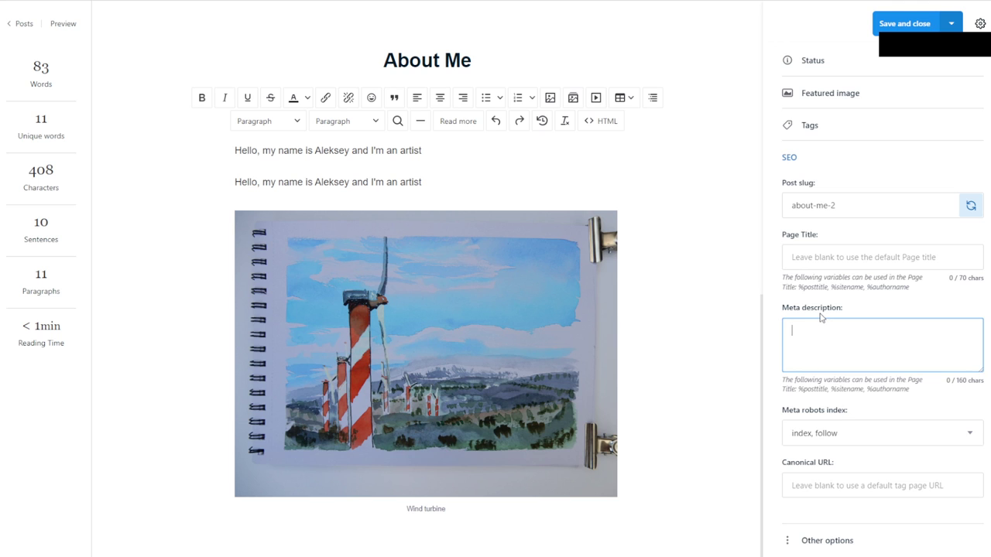
Step: Review the display settings in the post's other options, then save and close the post
left_click(844, 541)
scroll(873, 322, "down", 1)
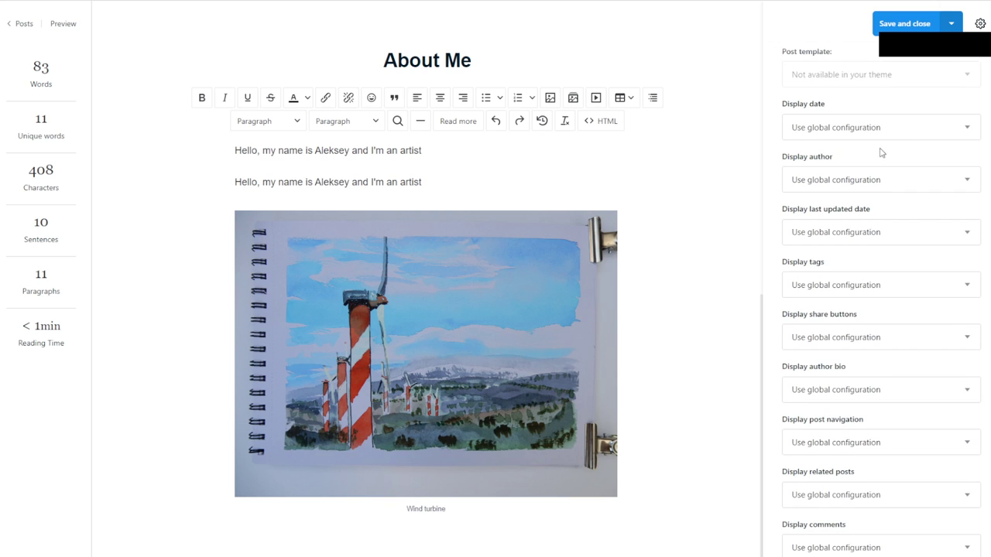
scroll(883, 153, "down", 1)
scroll(880, 380, "up", 3)
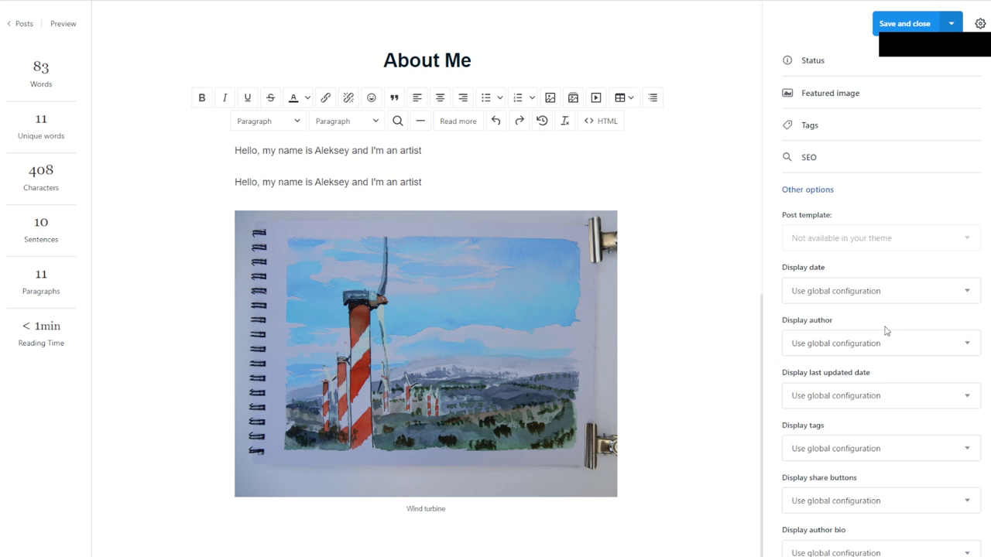
scroll(886, 331, "down", 3)
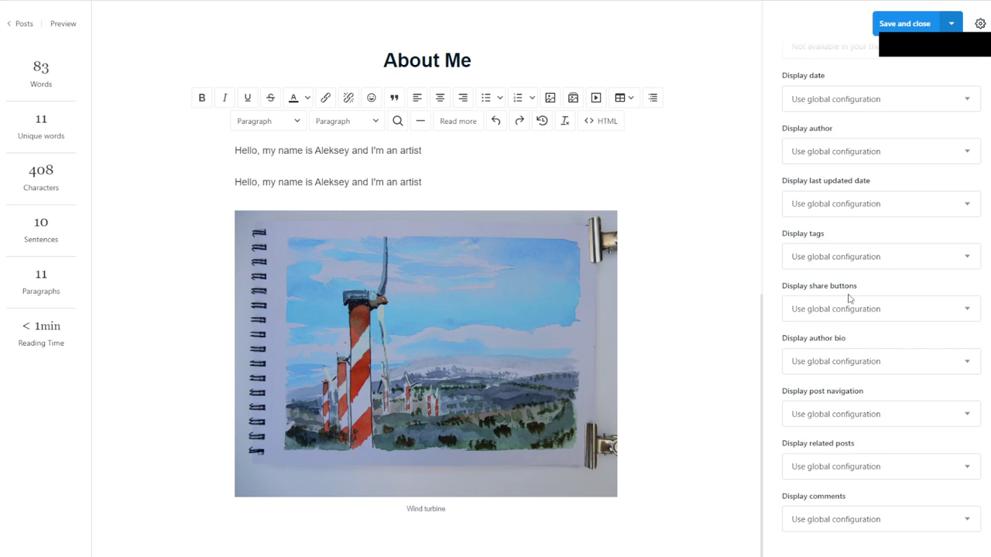
left_click(912, 26)
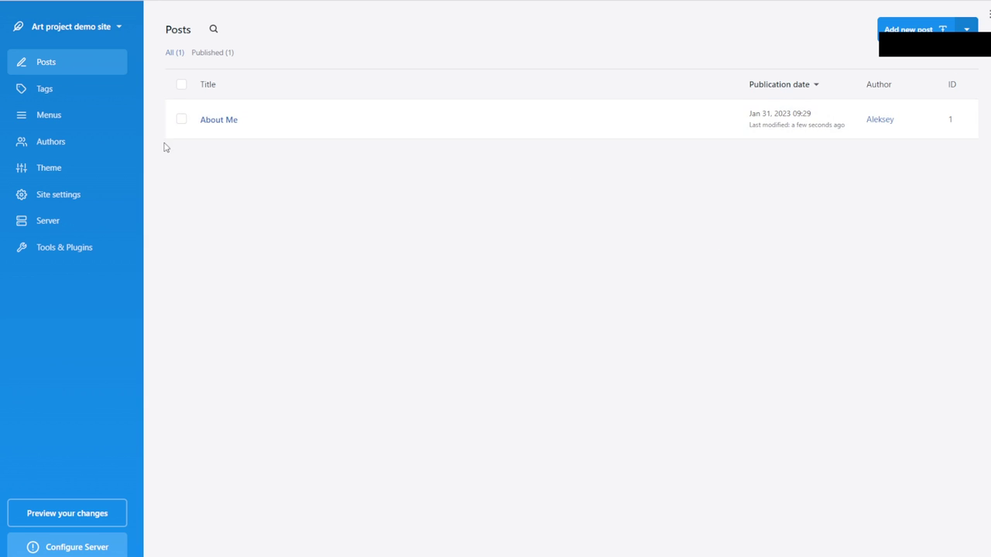
Step: Create the site's first tag, named with the artist's first name in possessive form followed by "bio"
left_click(48, 91)
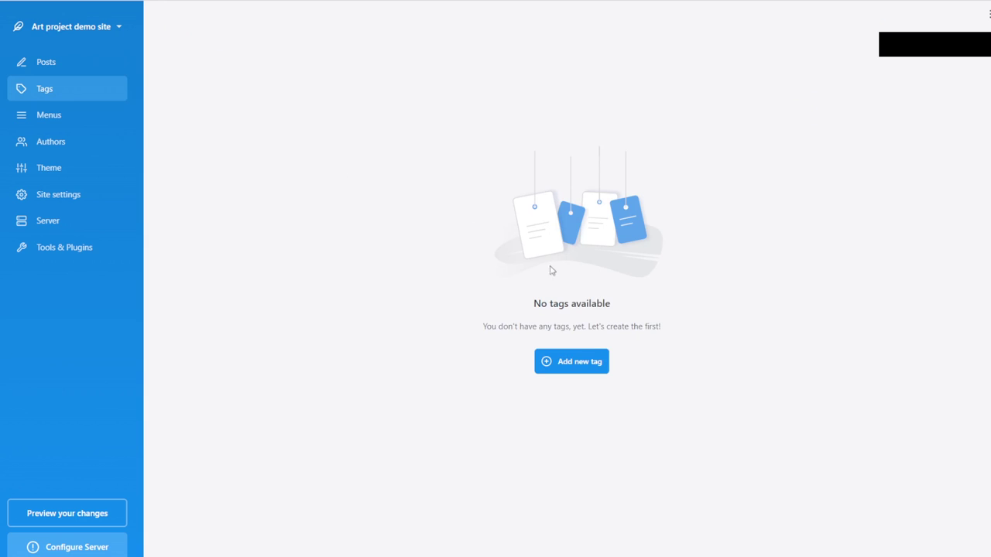
left_click(593, 358)
left_click(864, 95)
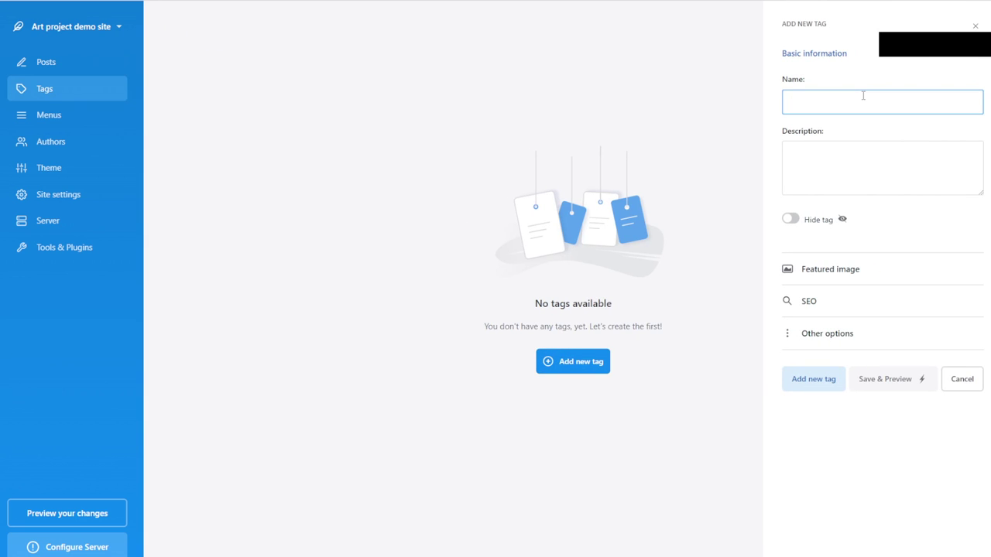
type("Bio")
type("leksey")
type("'s bio")
left_click(834, 162)
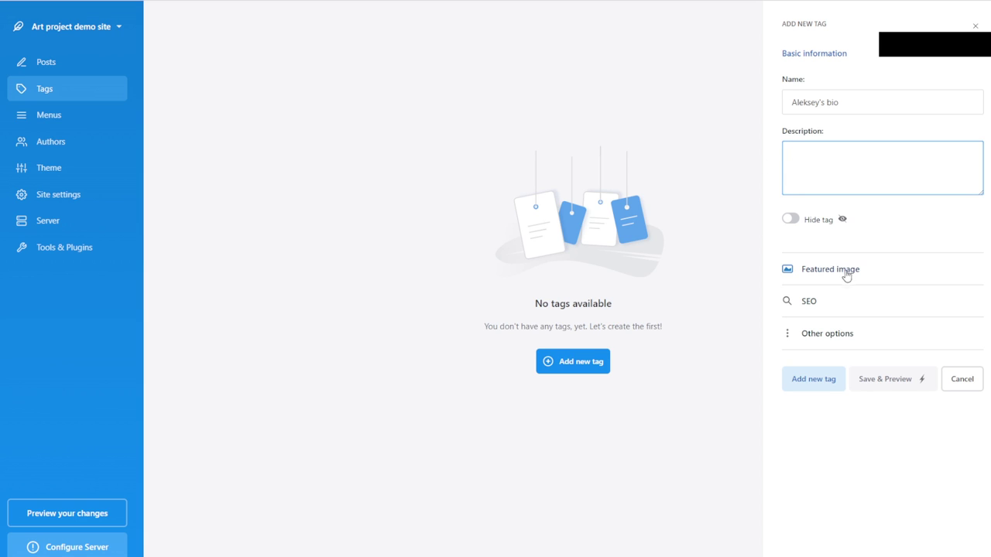
left_click(826, 386)
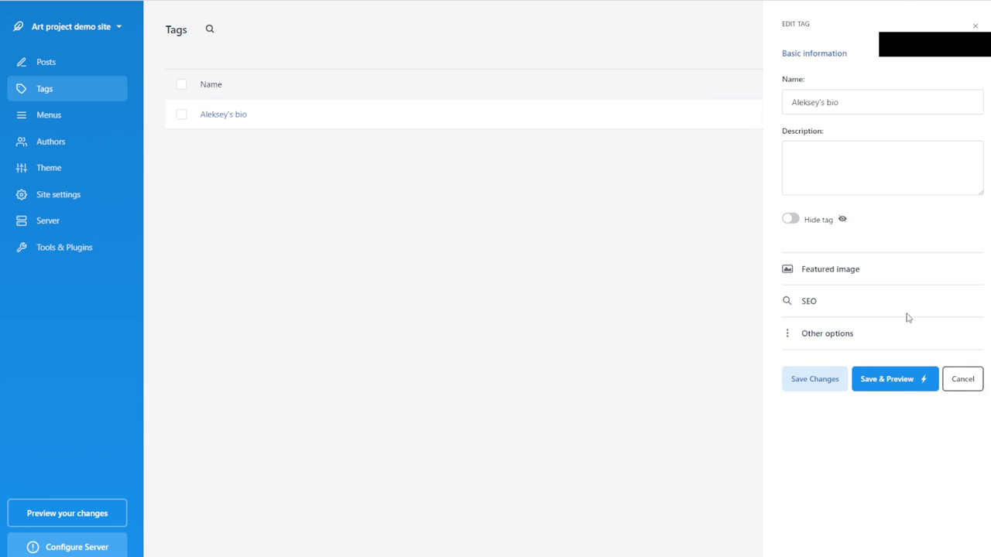
left_click(976, 26)
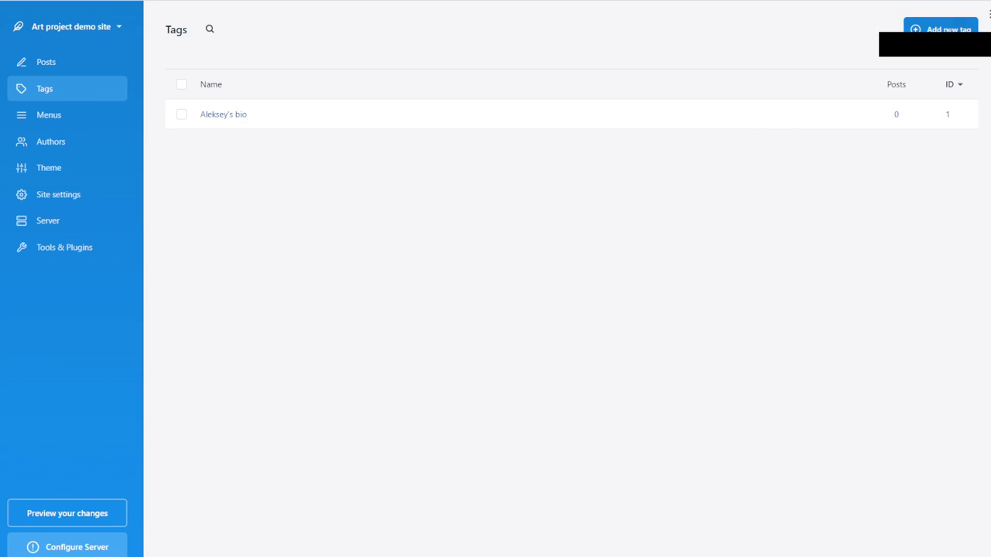
Step: Create a tag named "Landscape art" and close its settings
left_click(950, 29)
left_click(825, 105)
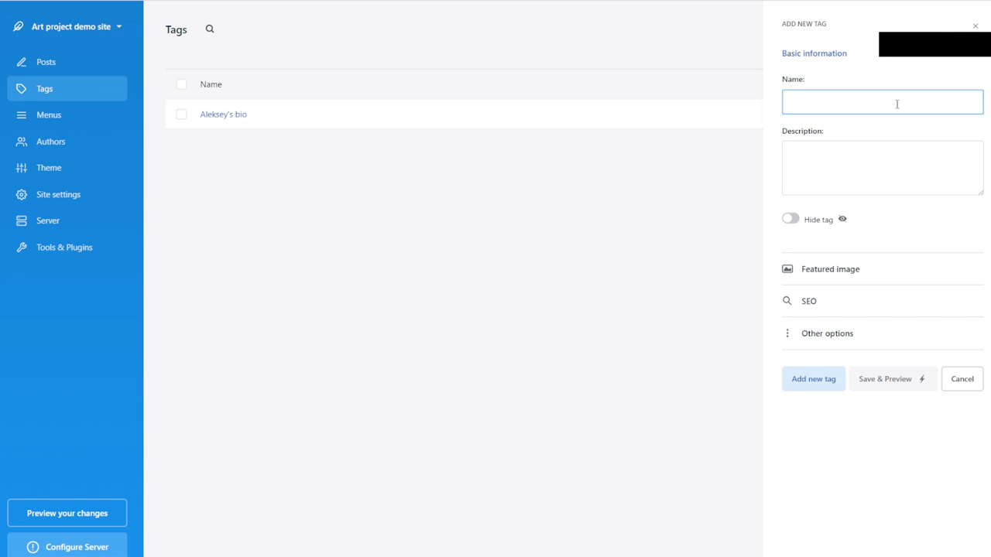
type("Landscape art")
left_click(832, 379)
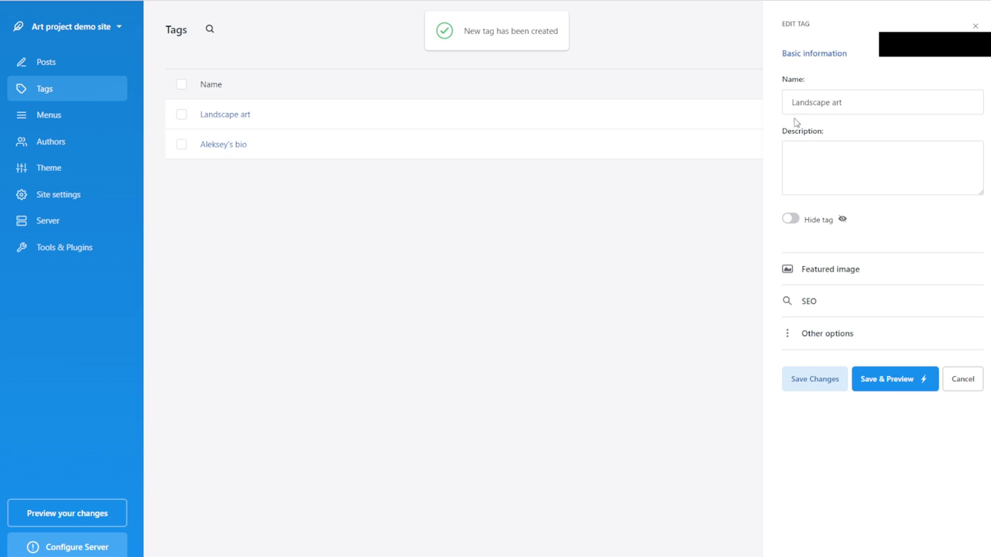
left_click(975, 25)
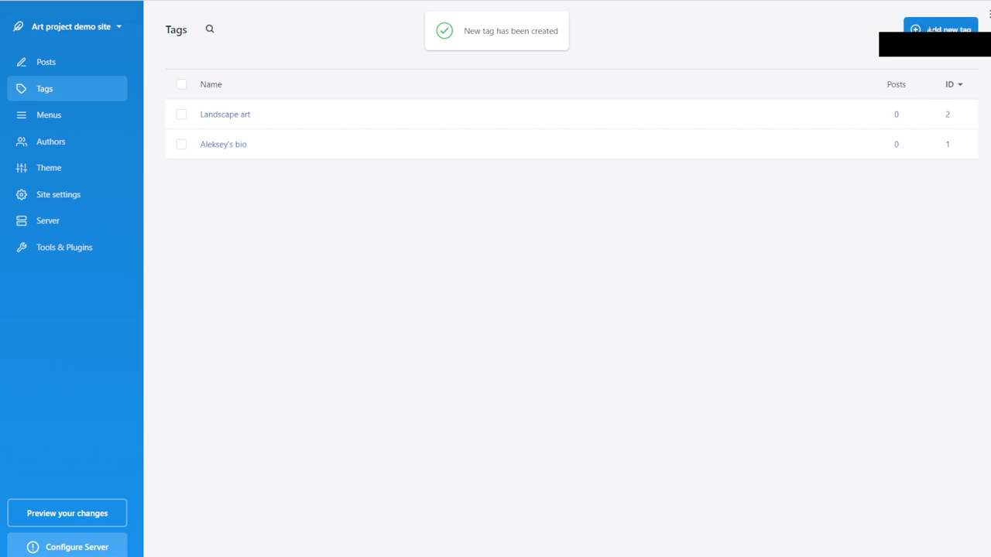
Step: Create a tag named "Portraits" and close its settings
left_click(938, 29)
left_click(847, 102)
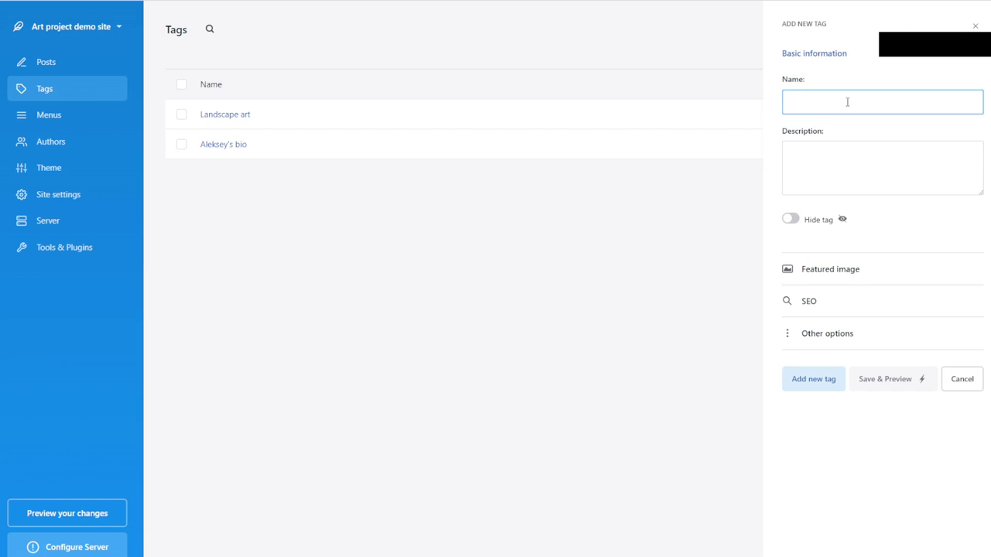
type("Portraits")
left_click(835, 385)
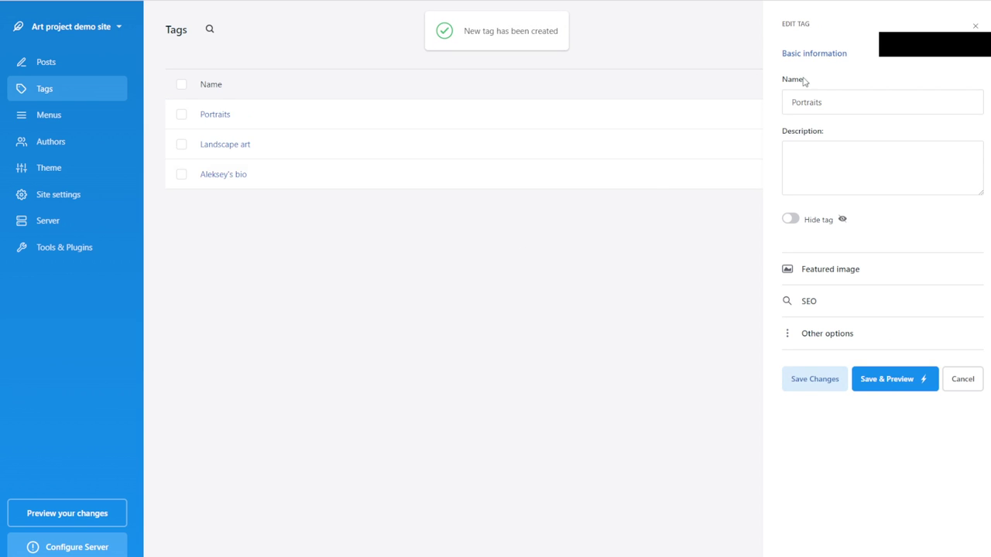
left_click(975, 25)
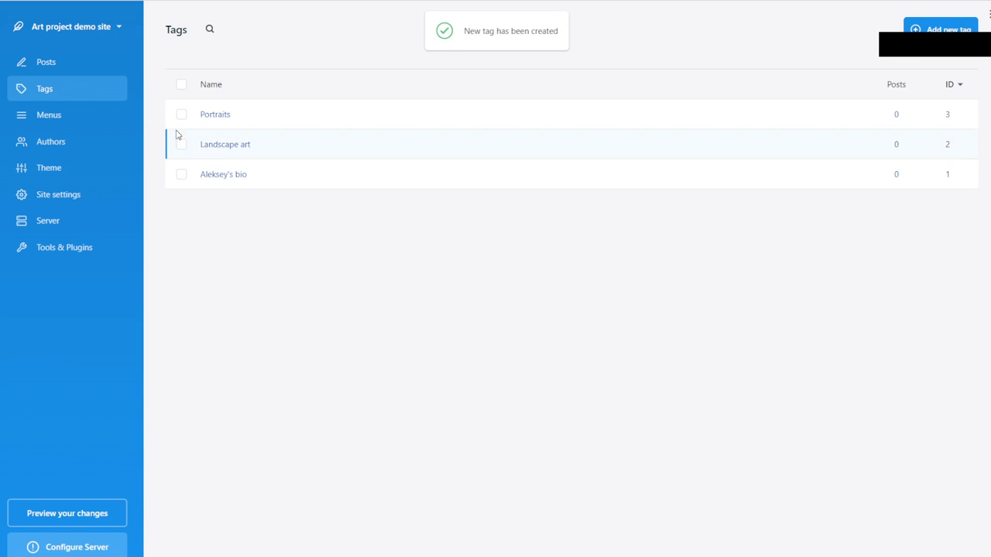
Step: Assign the artist's bio tag to the About Me post, then save and close it
left_click(74, 68)
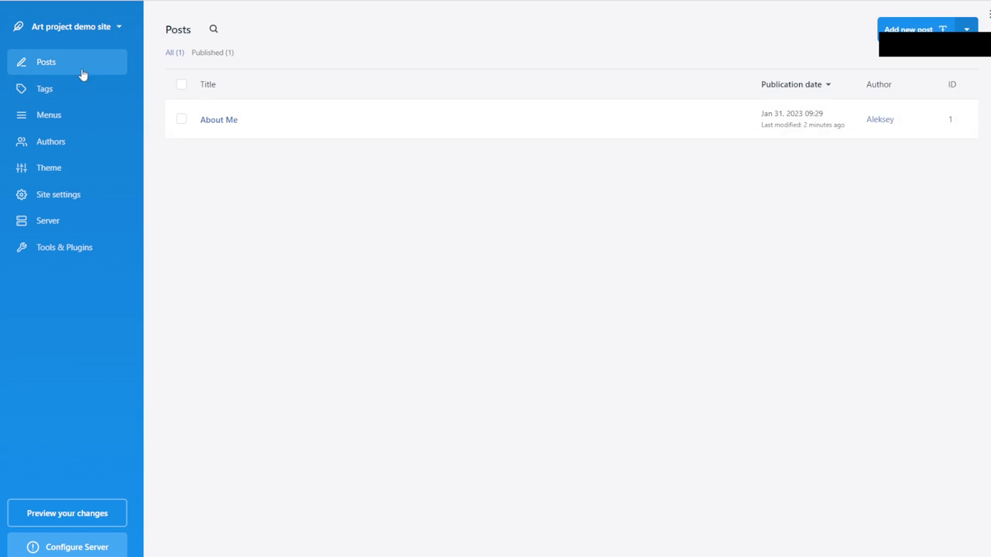
left_click(225, 122)
left_click(815, 295)
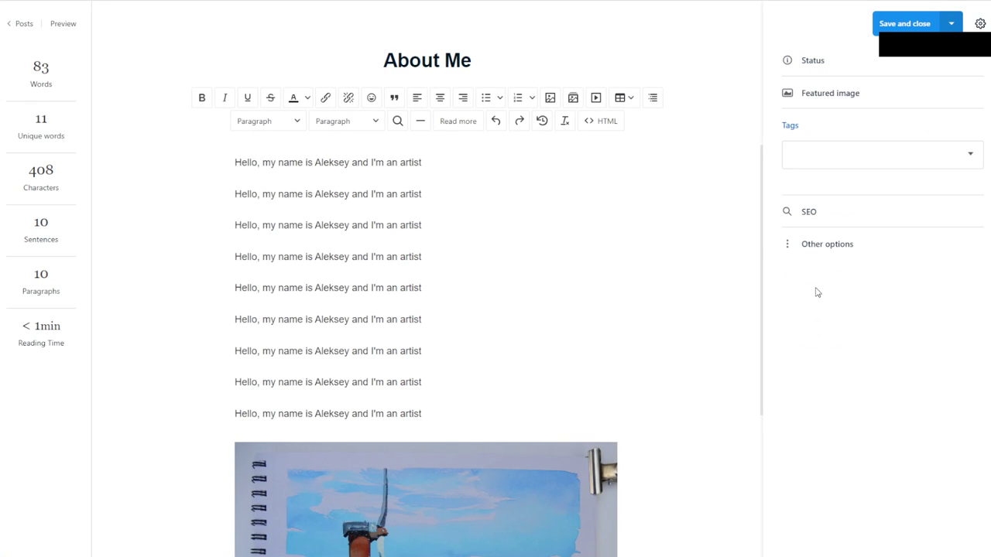
left_click(952, 151)
left_click(833, 230)
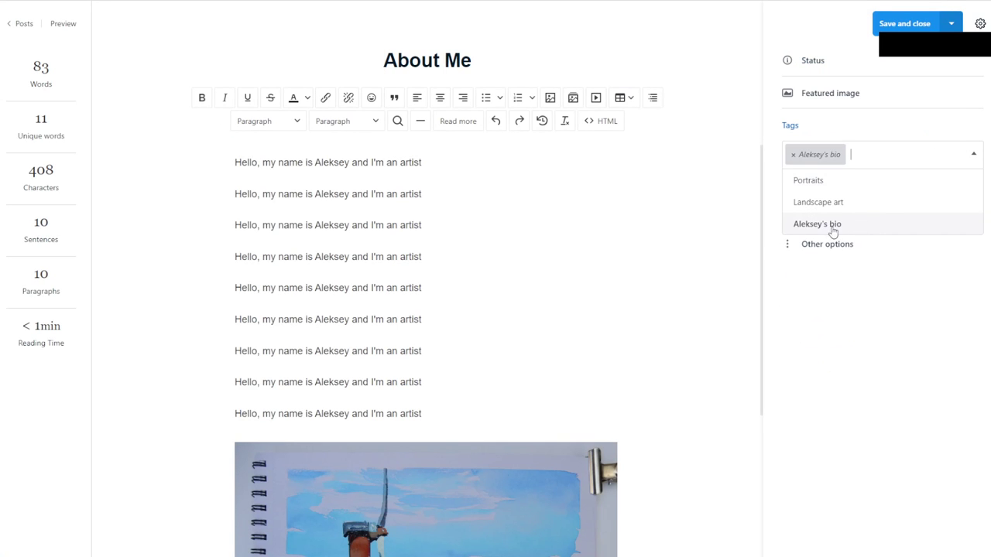
left_click(905, 23)
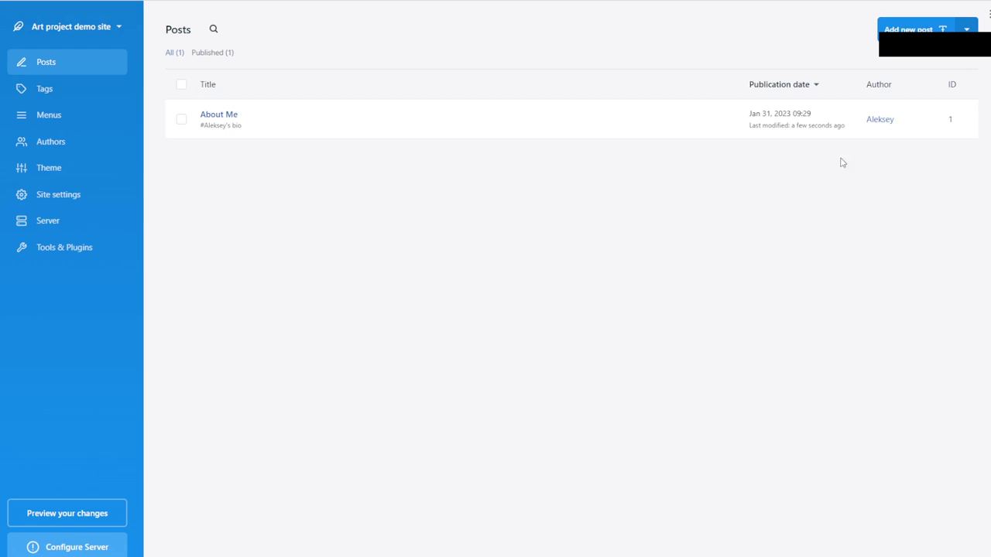
Step: Start a new post in the Block editor and title it "Bob ross painting 1"
left_click(967, 30)
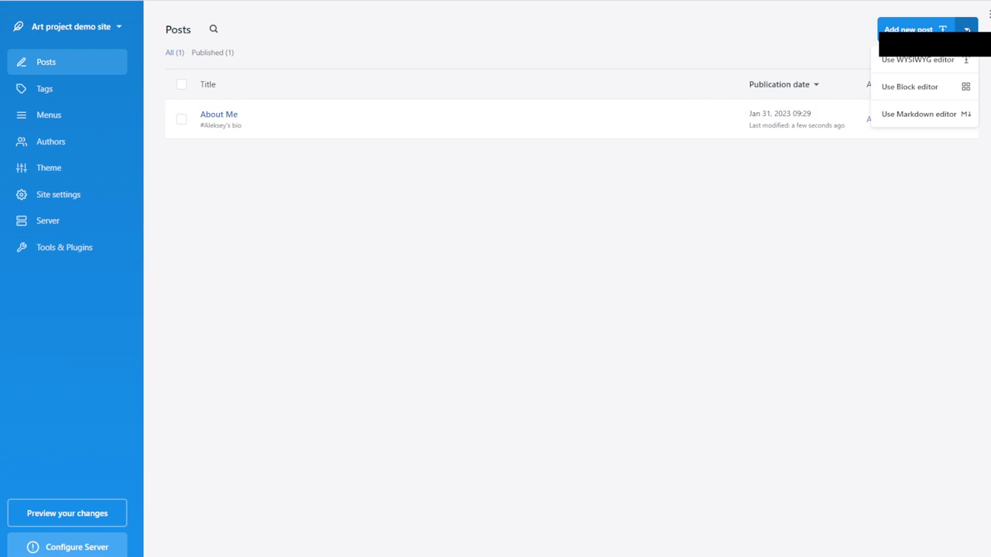
left_click(929, 91)
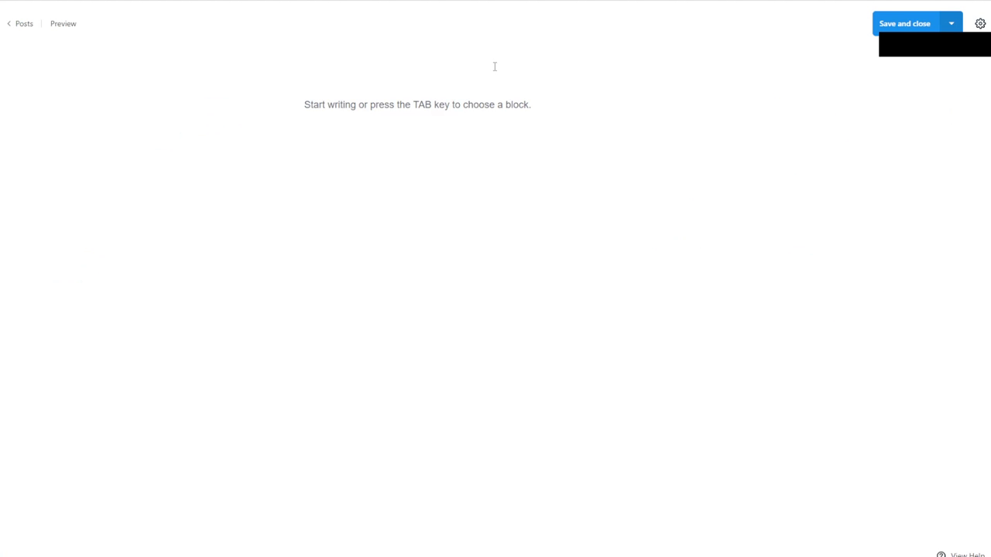
type("Bob ross painting 1")
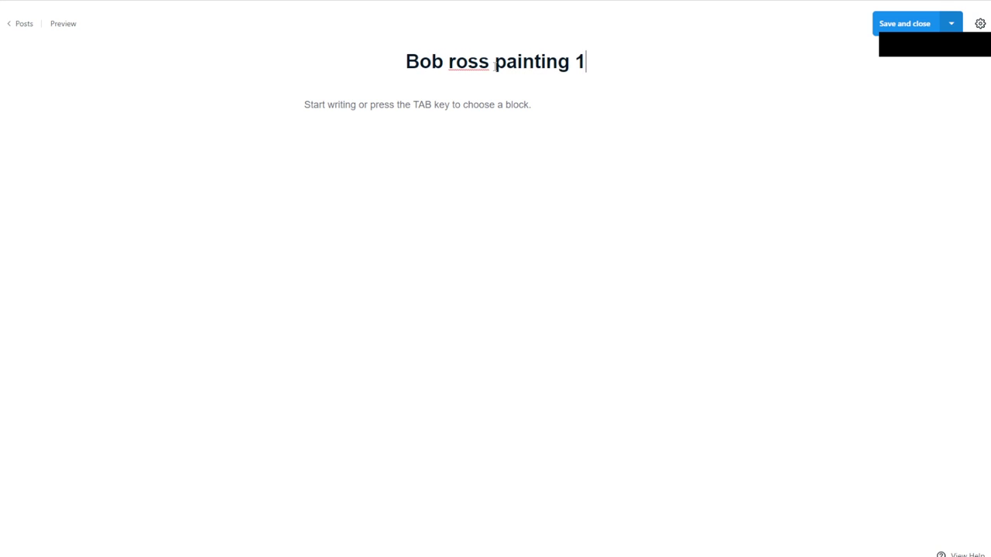
Step: Add a header block to the post reading "Bob ross painting 1 in Acrylics"
left_click(277, 106)
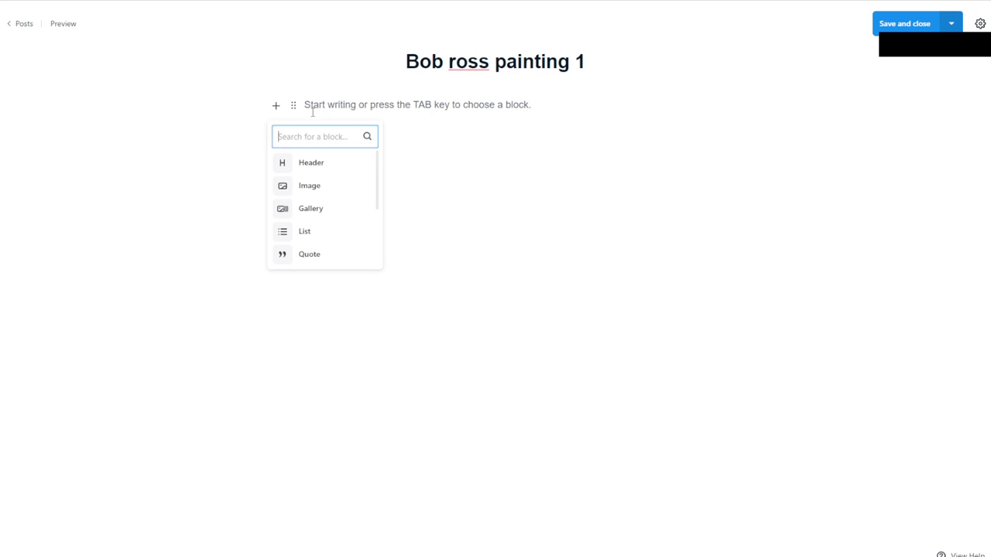
left_click(329, 170)
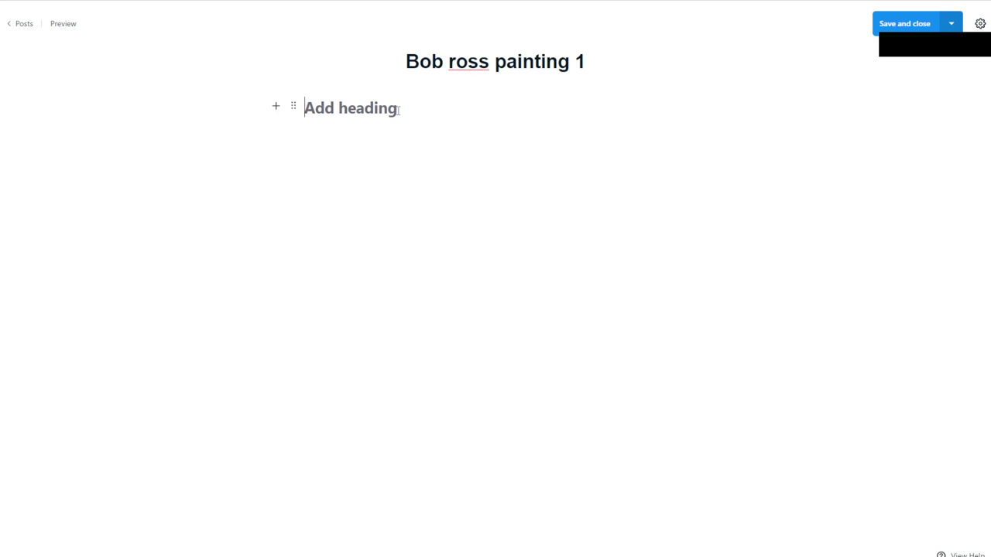
type("B")
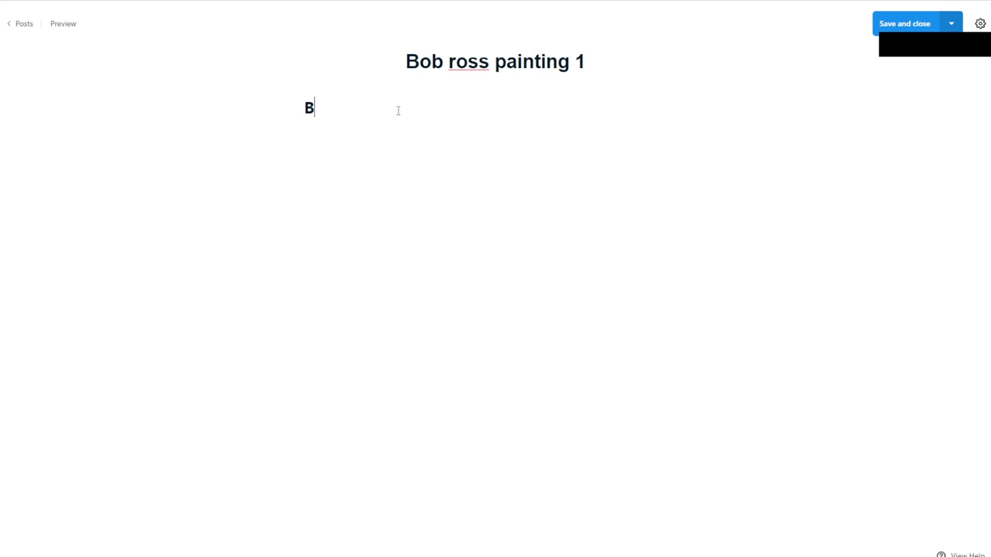
type("ob ross paingn 1")
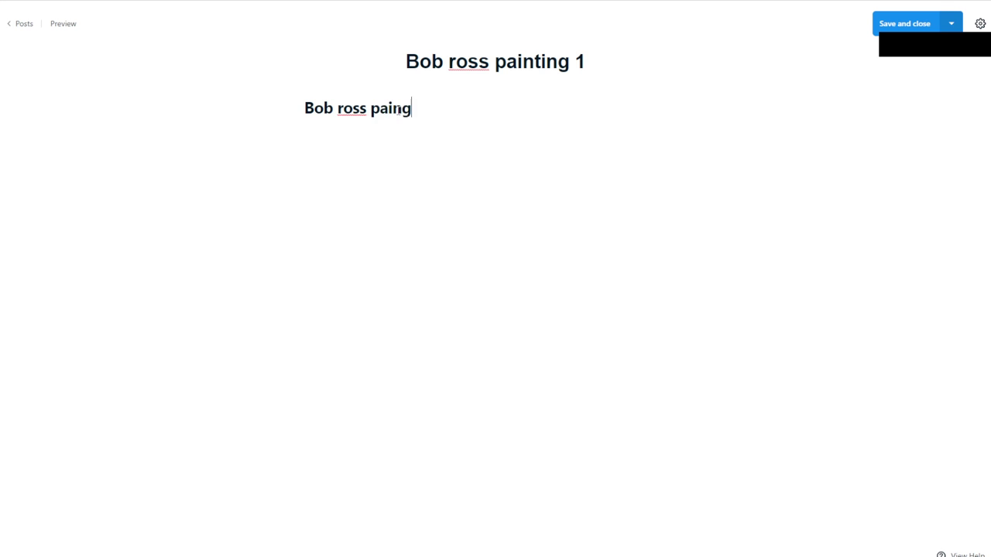
key("BackSpace")
key("BackSpace")
key("BackSpace")
key("BackSpace")
type("ting 1 in")
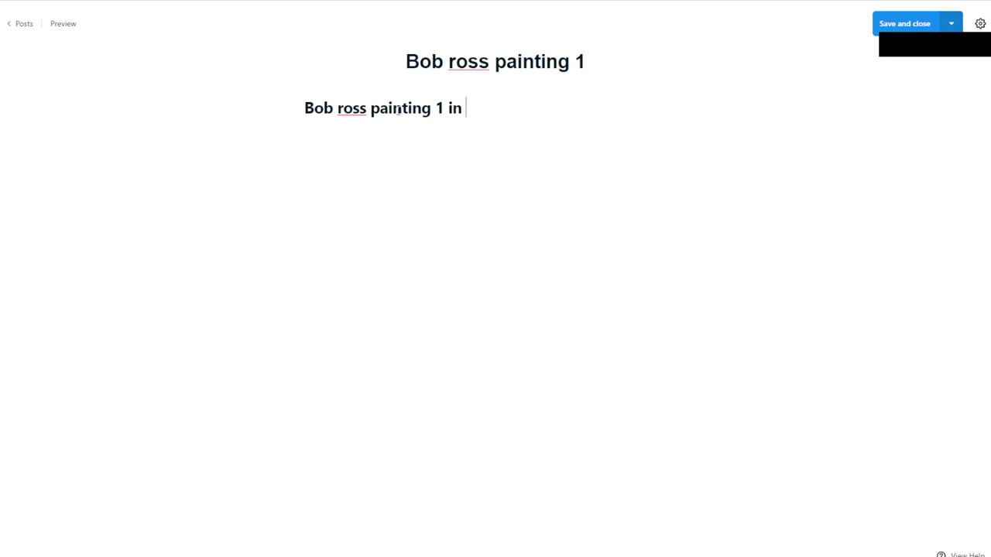
type(" Acrylics")
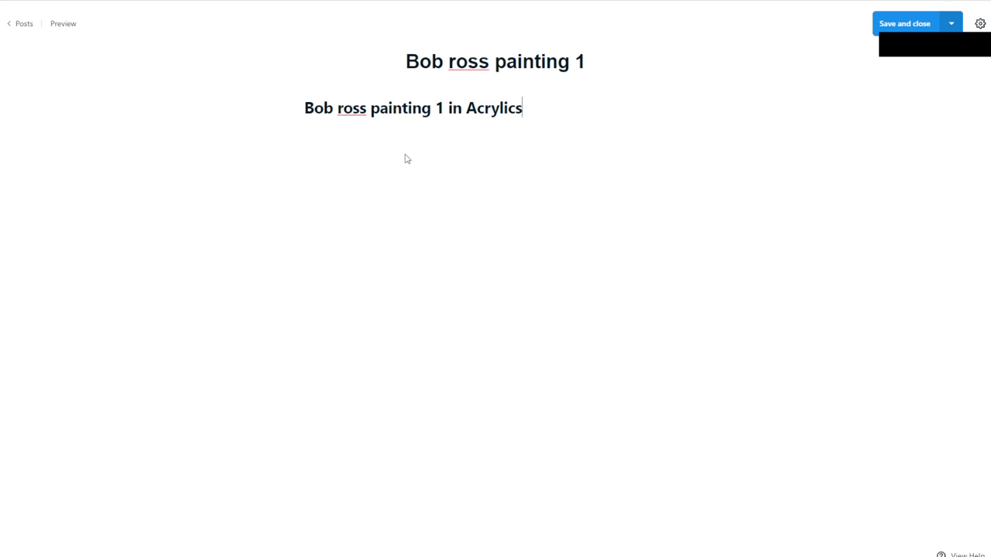
Step: Add an image block below the header with bob ross 2.jpg from the High quality images folder
left_click(365, 173)
left_click(277, 147)
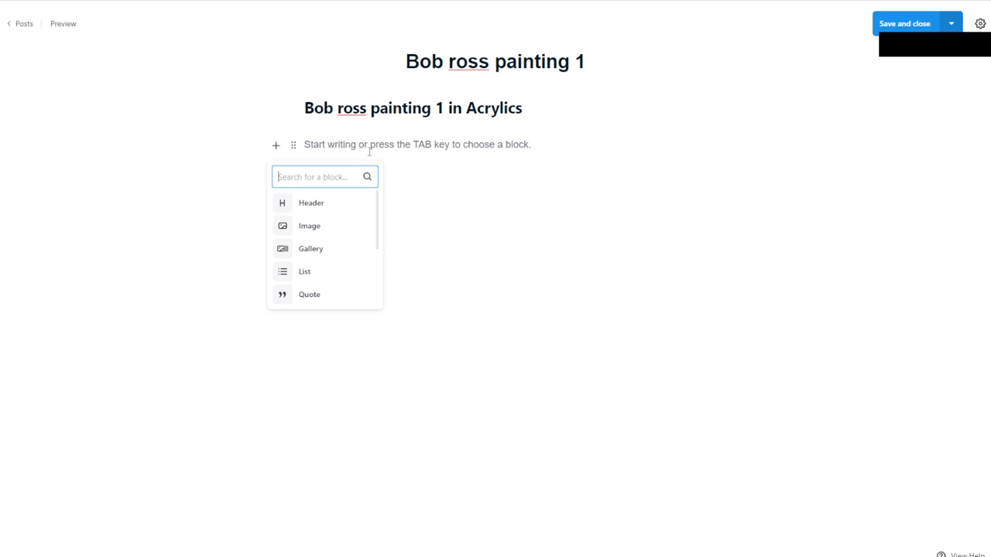
left_click(299, 229)
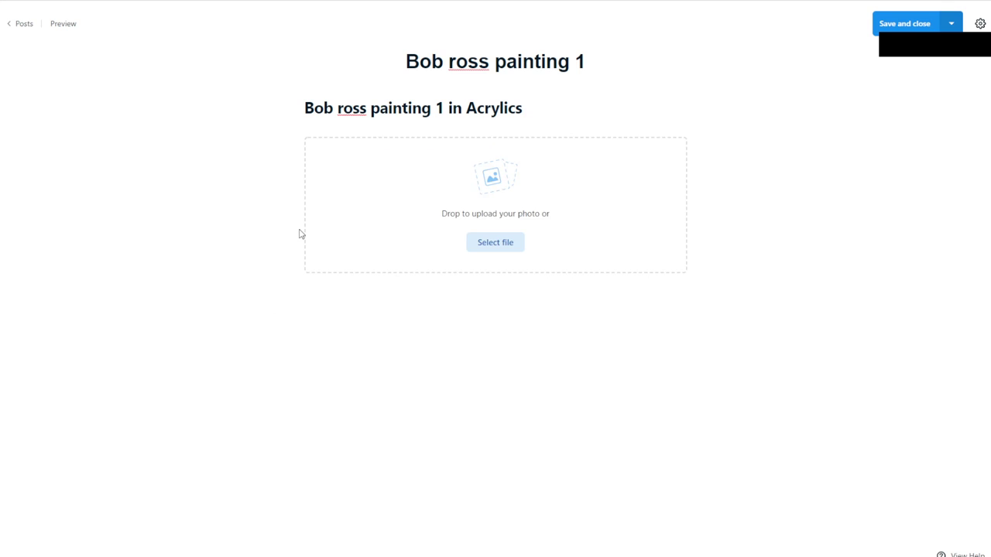
left_click(508, 242)
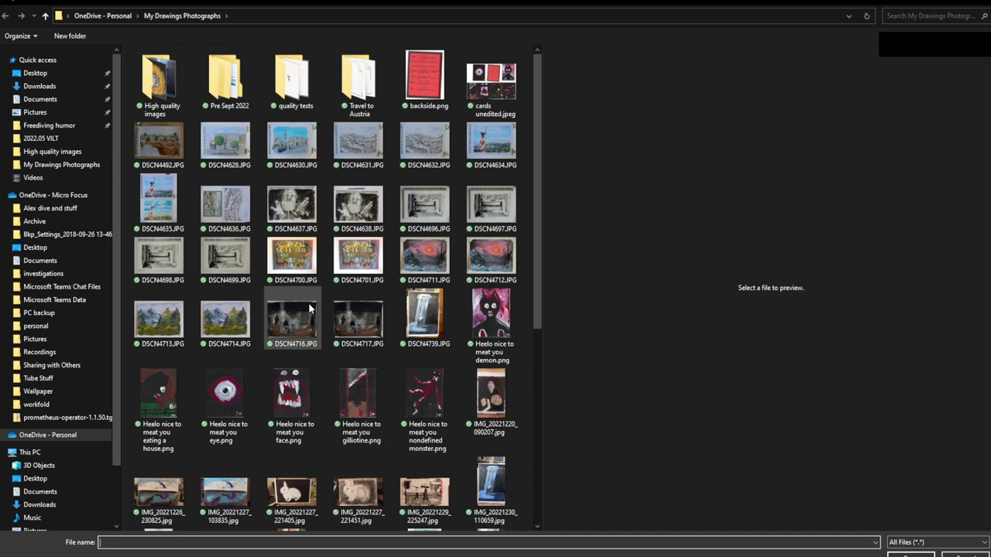
scroll(403, 357, "down", 5)
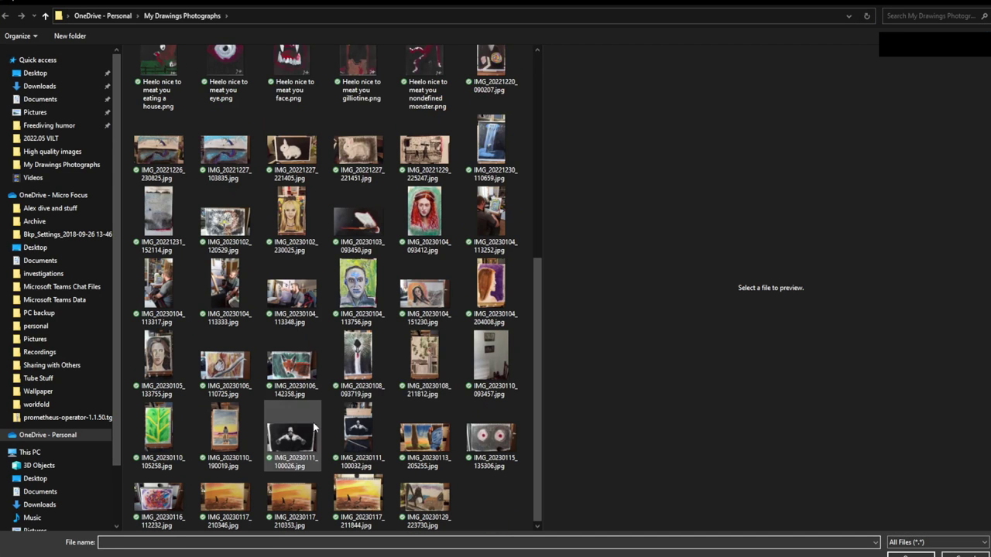
scroll(458, 415, "up", 5)
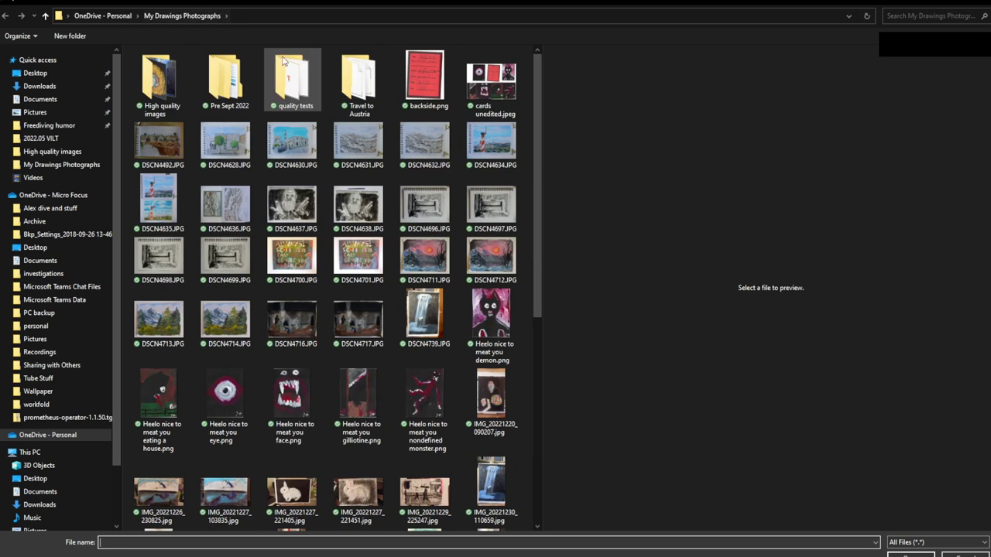
double_click(159, 81)
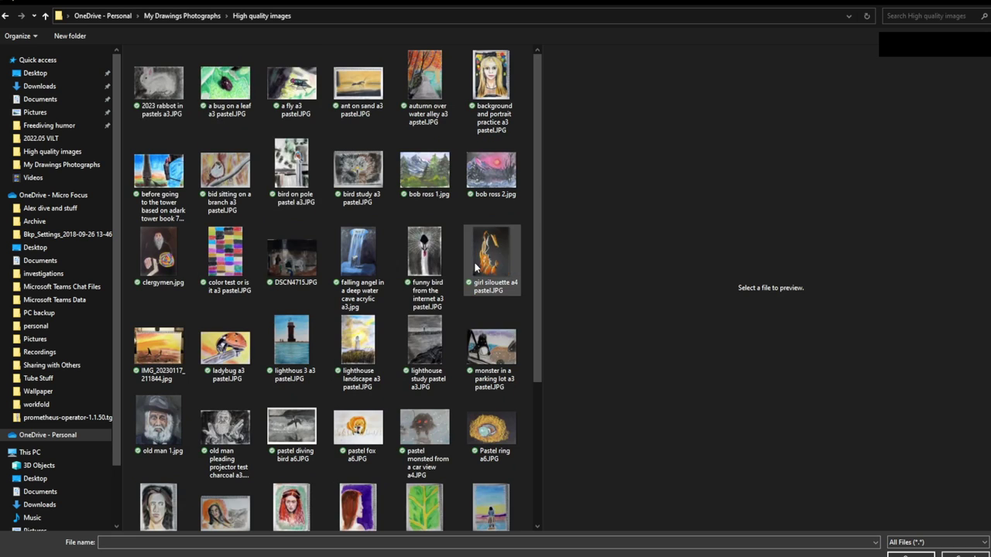
left_click(507, 179)
double_click(508, 179)
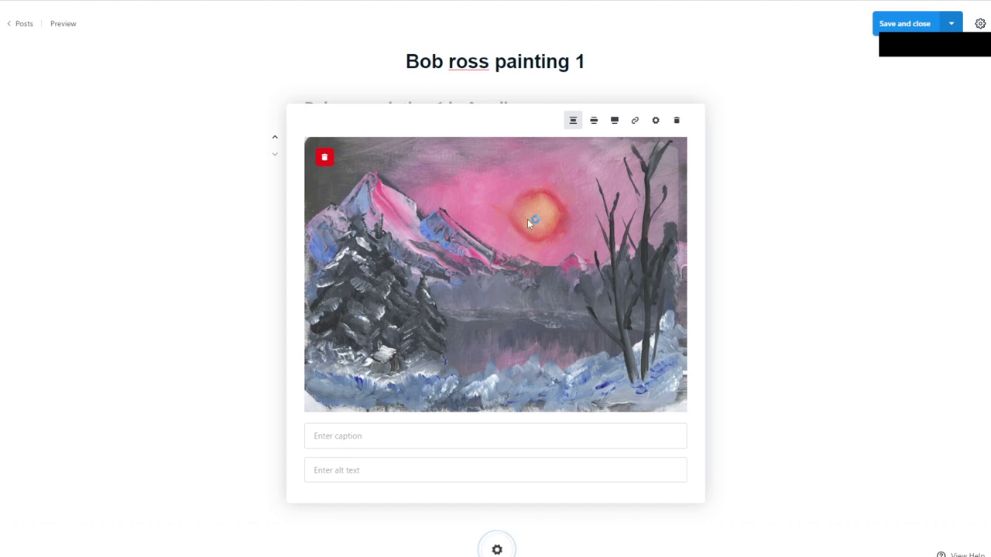
Step: Caption the painting image "Sunset A4" and set it to the wide layout
left_click(422, 437)
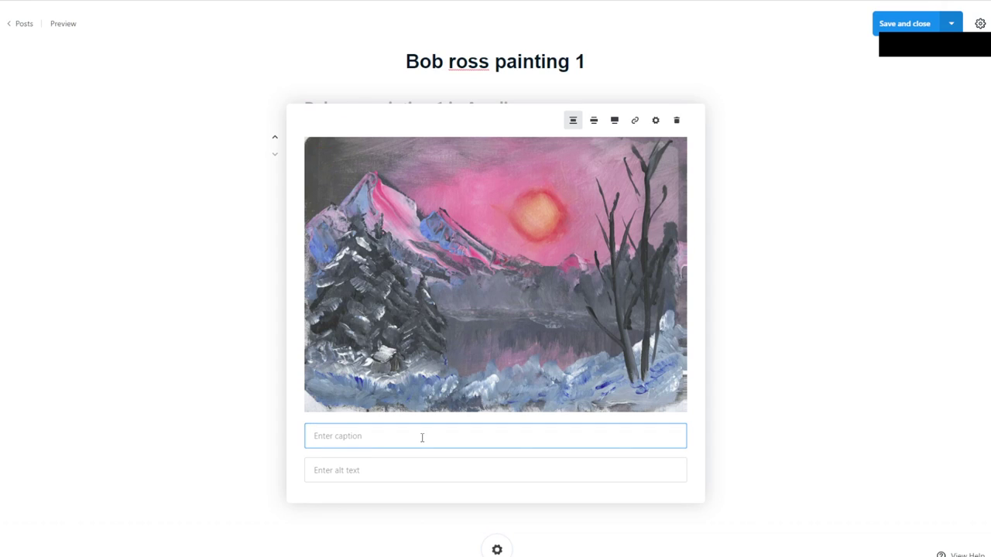
type("Sunset A4")
left_click(593, 121)
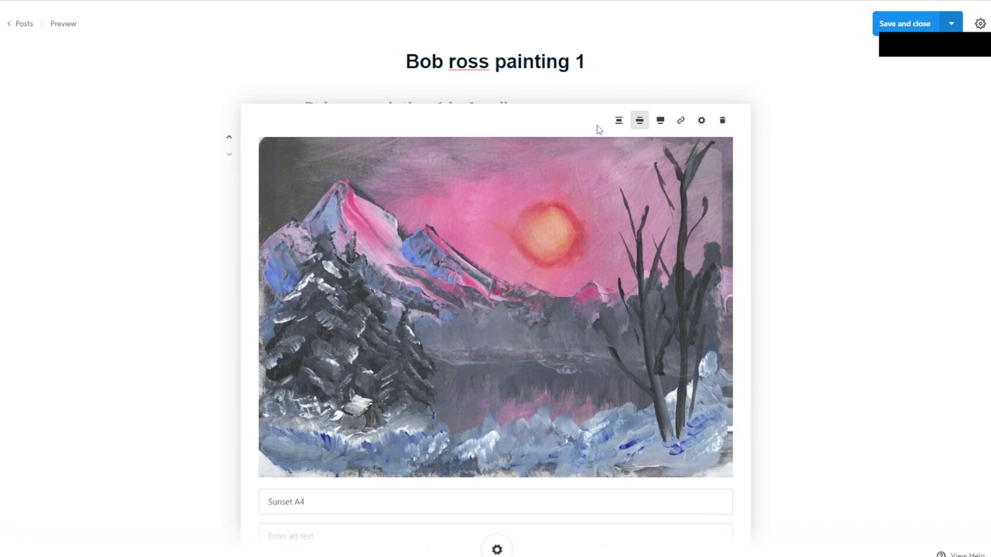
left_click(507, 550)
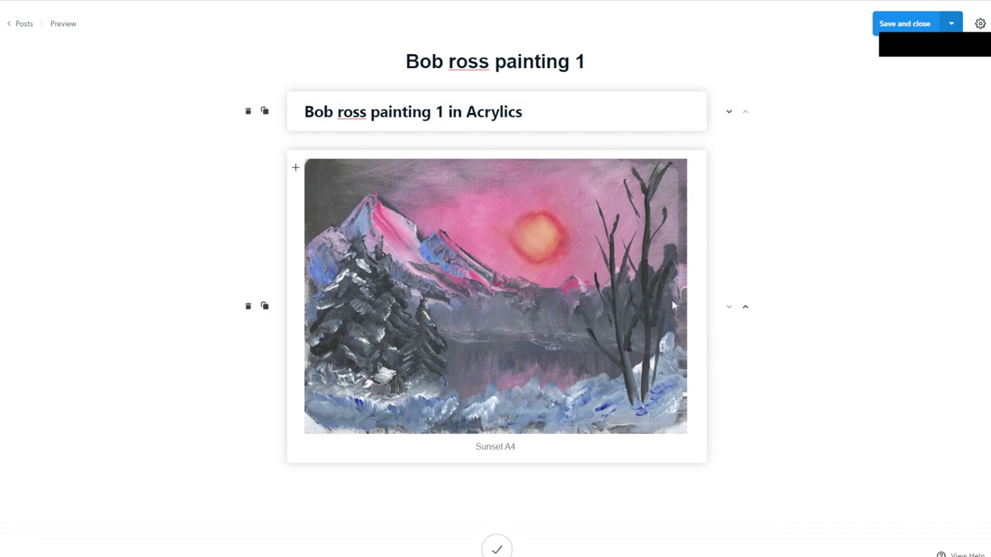
left_click(498, 549)
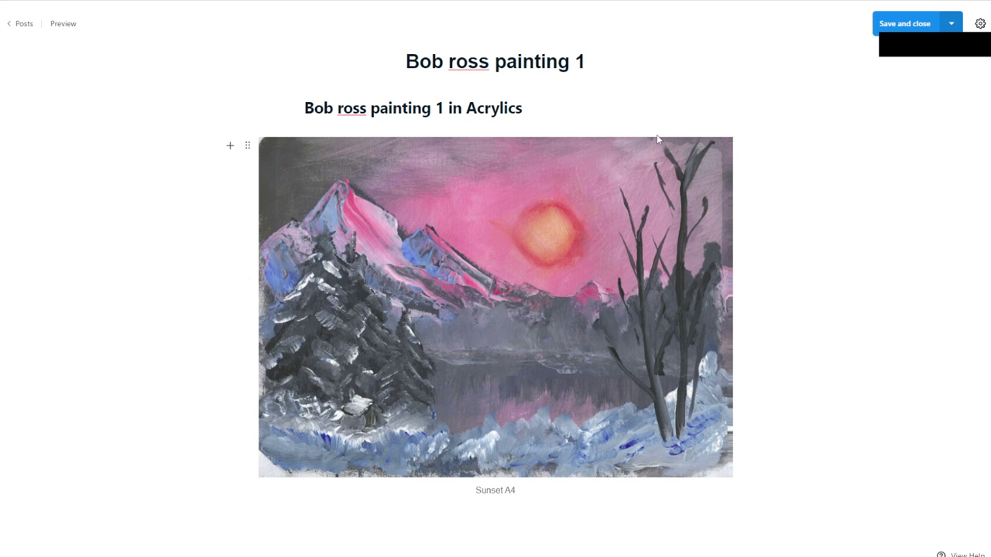
Step: Save the post without closing it and check its heading, image and caption in the browser preview
left_click(954, 23)
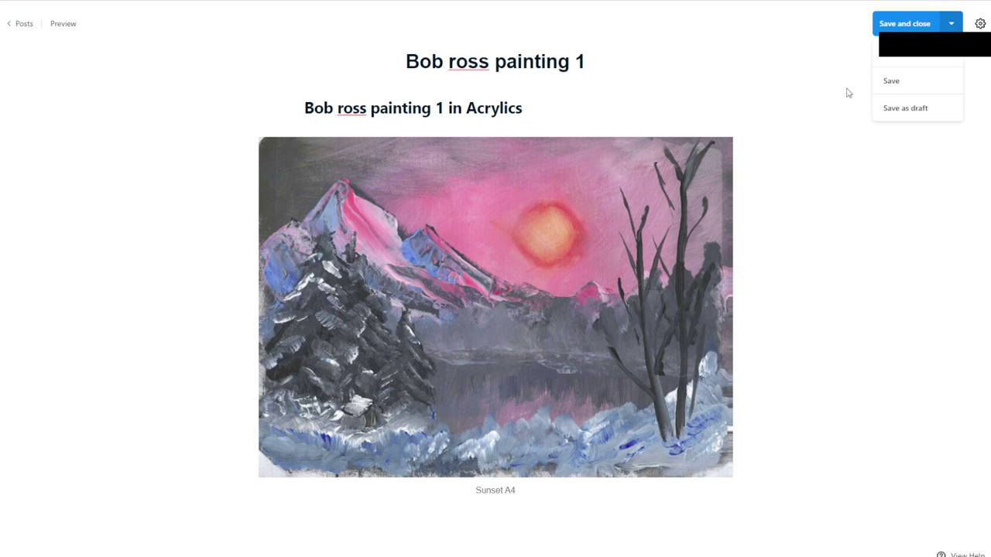
left_click(891, 82)
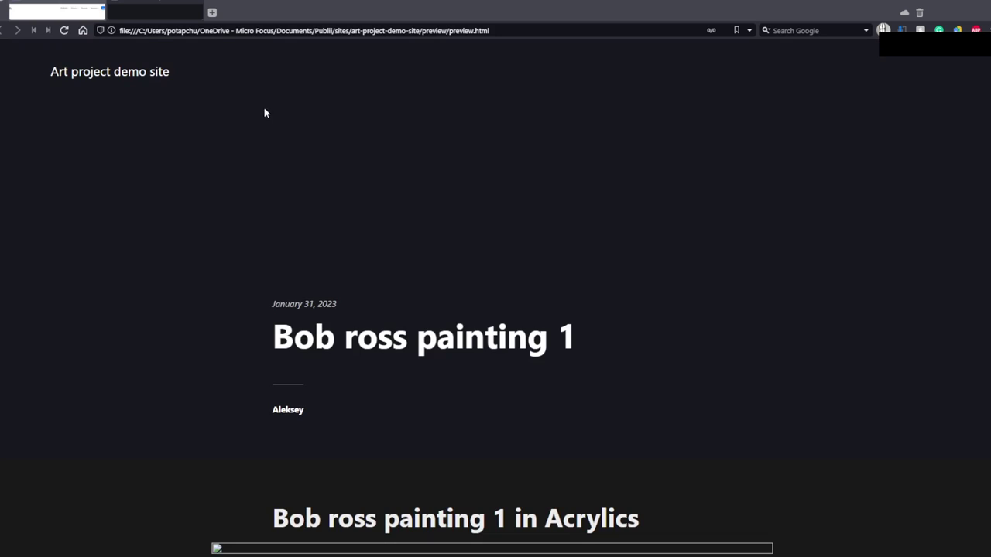
scroll(516, 210, "down", 2)
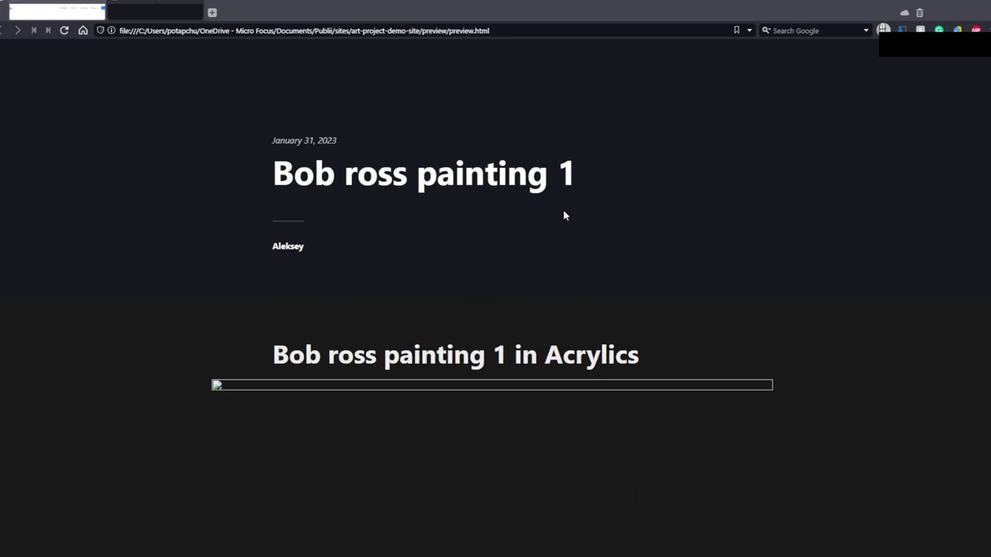
scroll(571, 233, "up", 2)
scroll(560, 236, "down", 6)
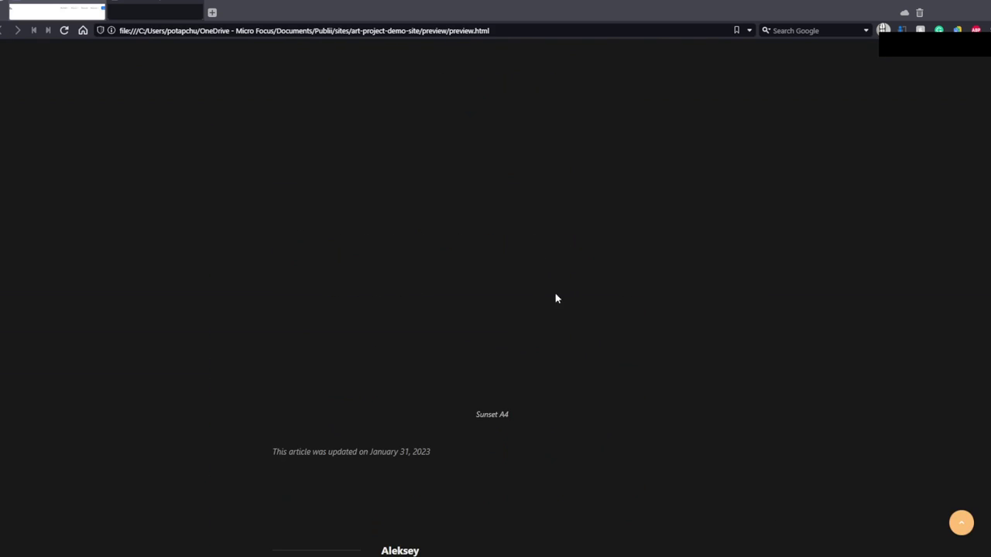
scroll(516, 300, "up", 5)
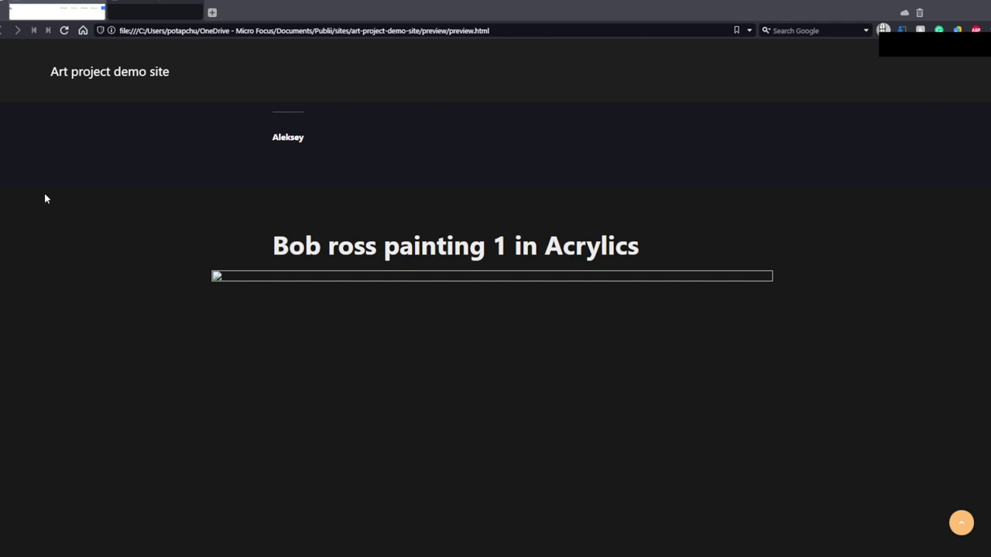
key("alt+Tab")
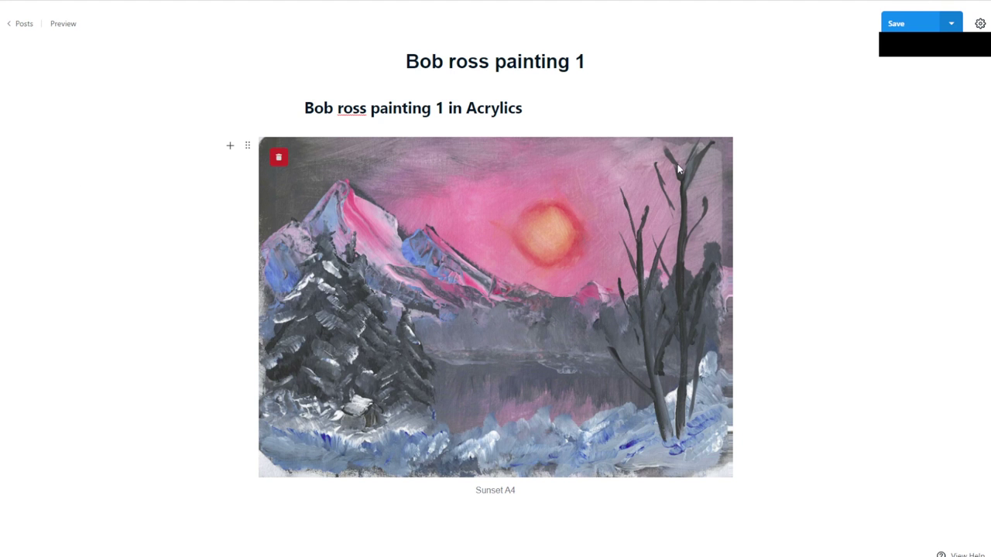
Step: Save and close the painting post, then regenerate the site's thumbnails
left_click(958, 25)
left_click(895, 65)
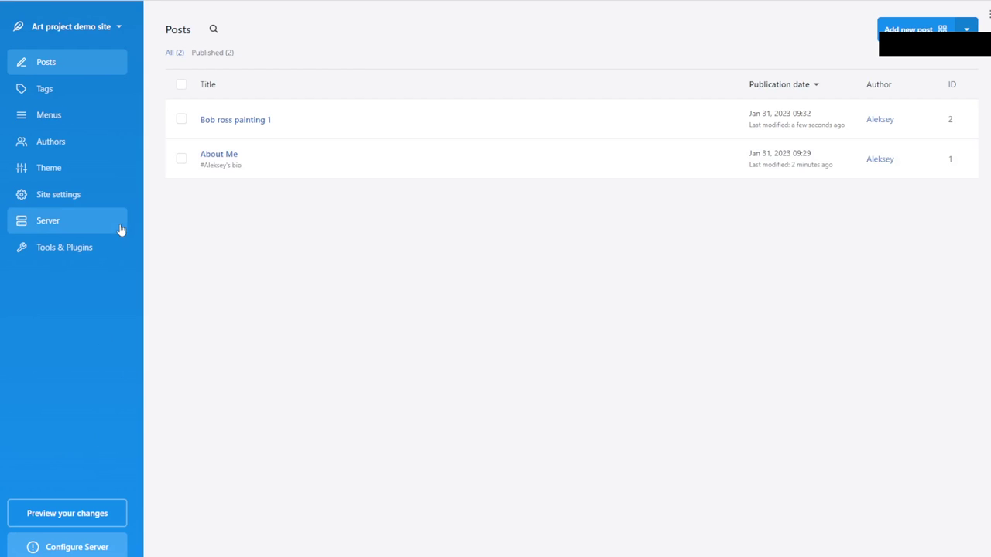
left_click(78, 250)
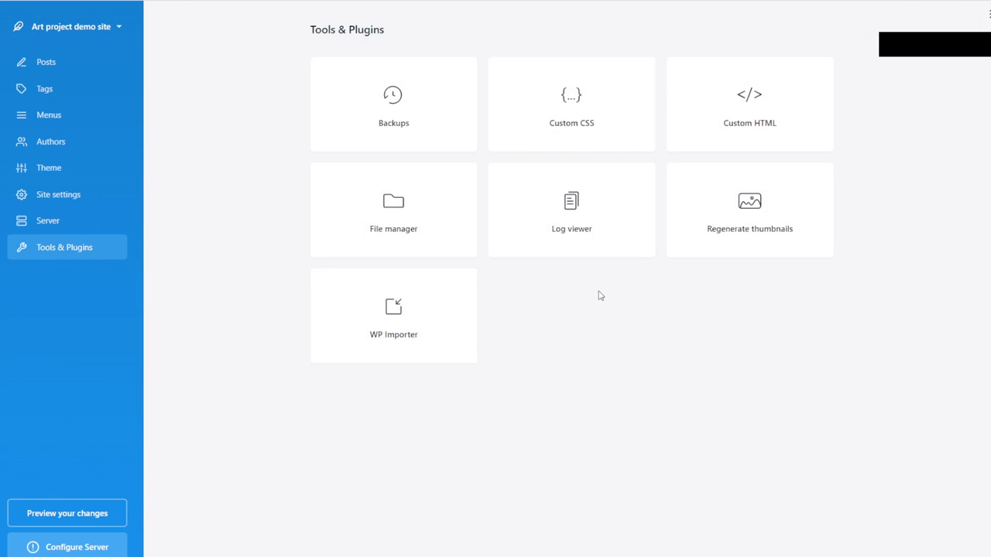
left_click(750, 212)
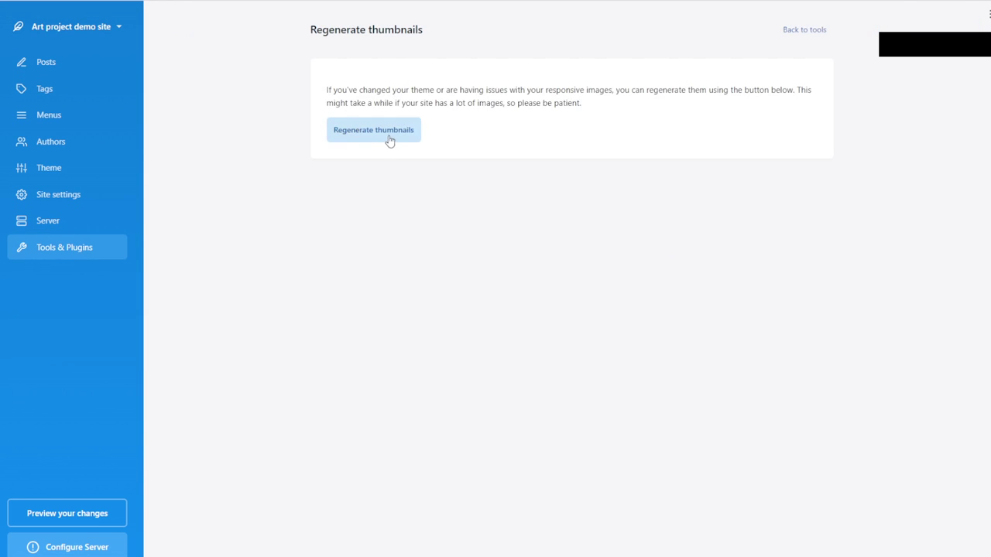
left_click(389, 131)
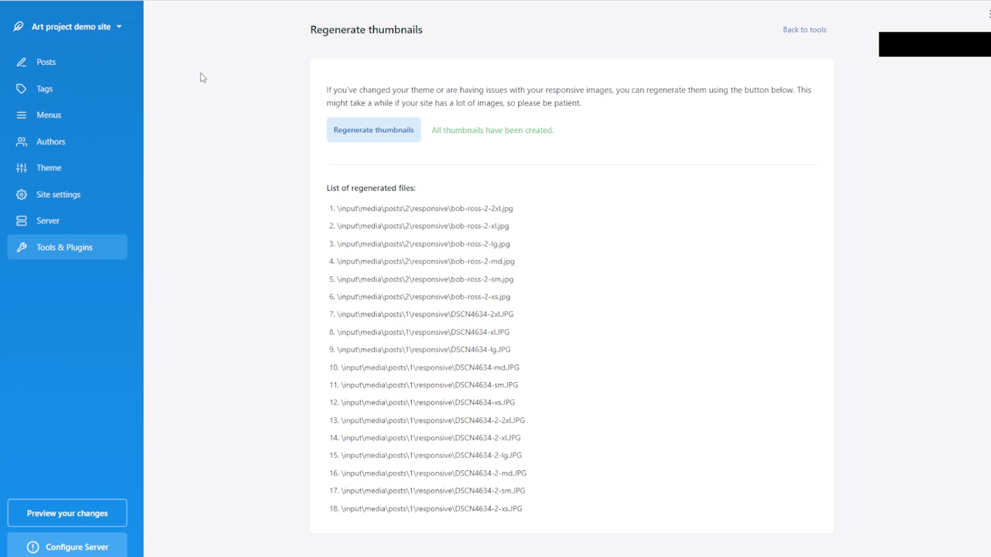
Step: Preview the Bob ross painting 1 post again to check its image, then leave the editor without saving
left_click(69, 67)
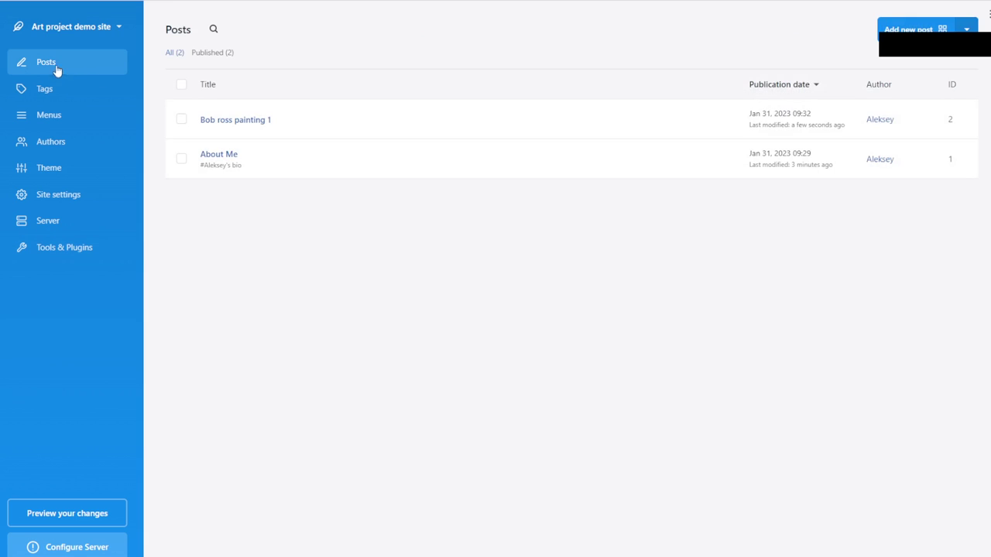
left_click(252, 120)
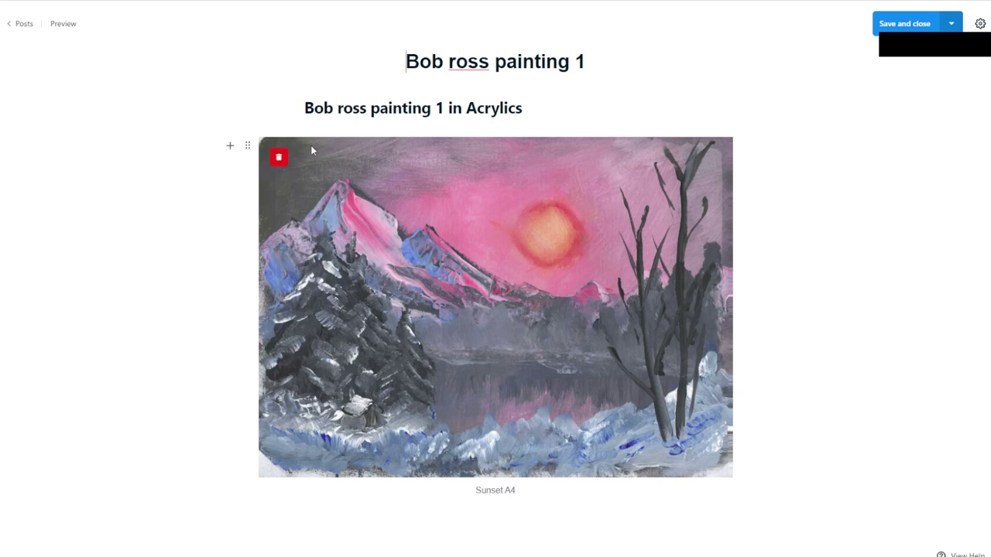
left_click(68, 26)
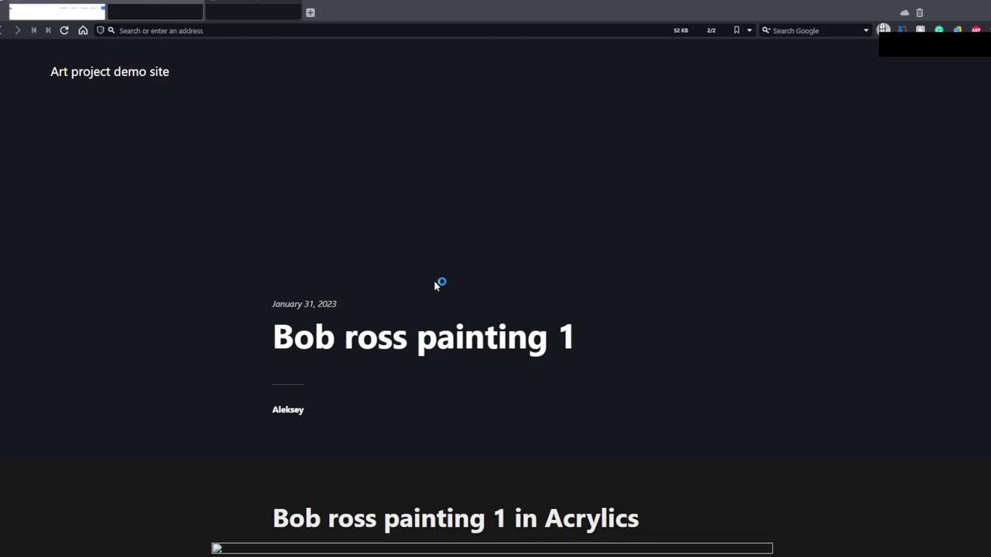
scroll(449, 302, "down", 3)
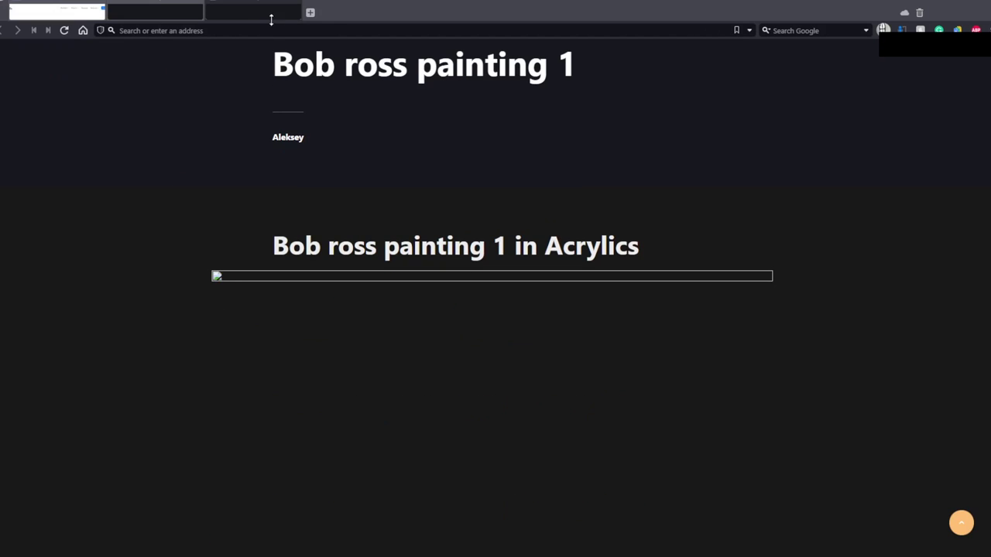
left_click(168, 8)
left_click(256, 7)
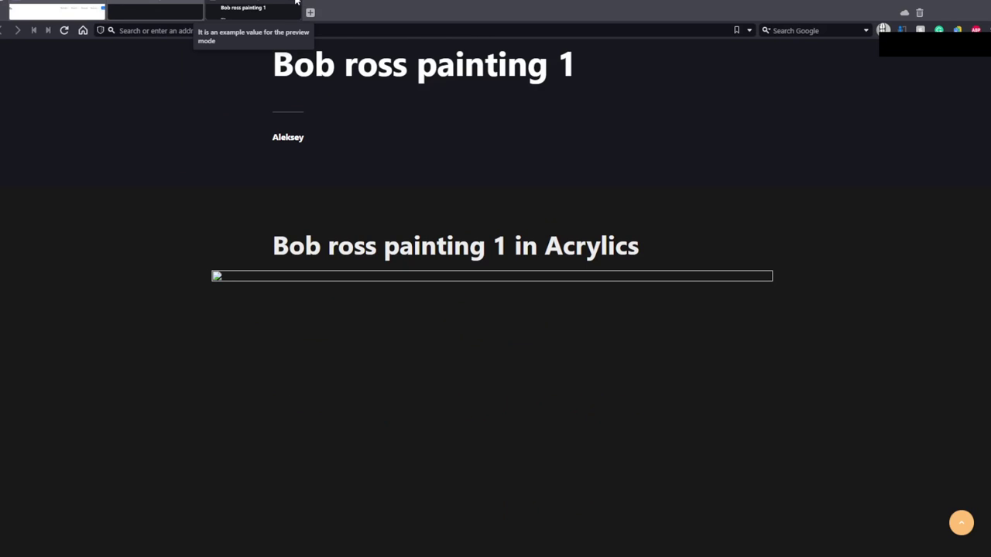
middle_click(225, 9)
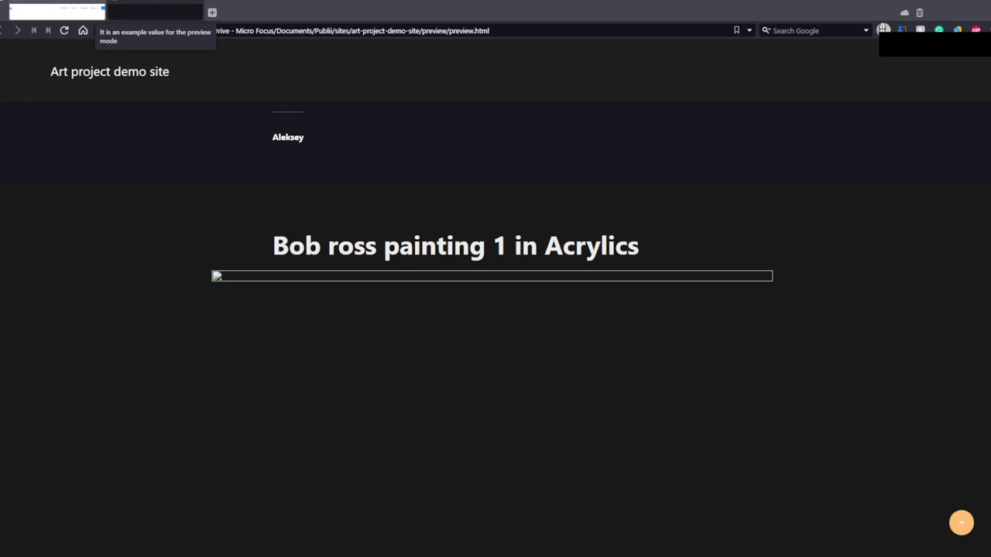
key("alt+Tab")
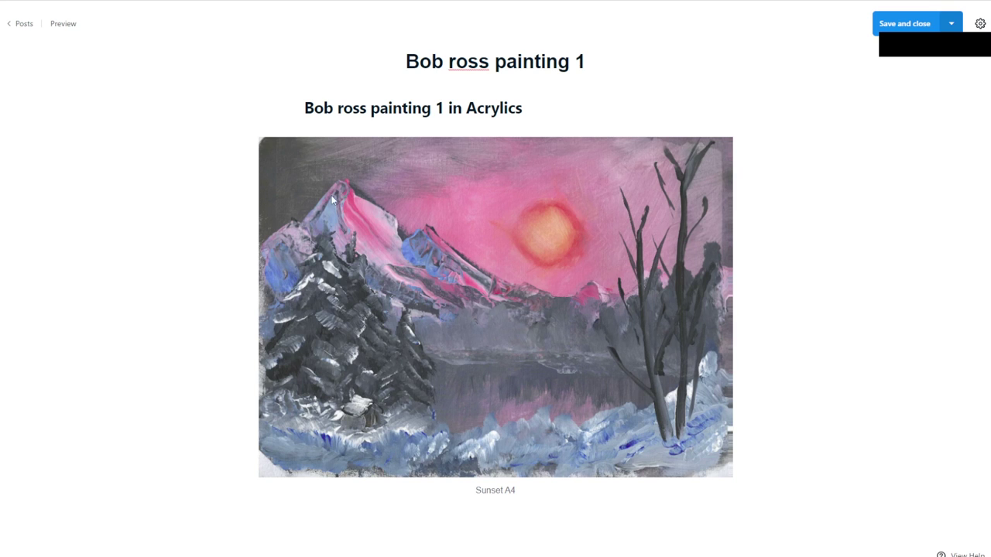
left_click(23, 25)
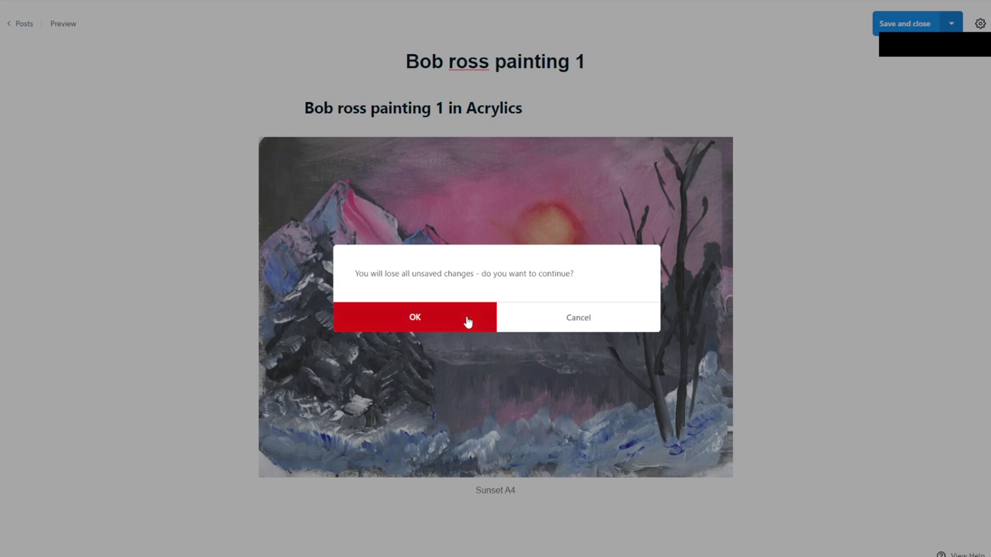
left_click(438, 311)
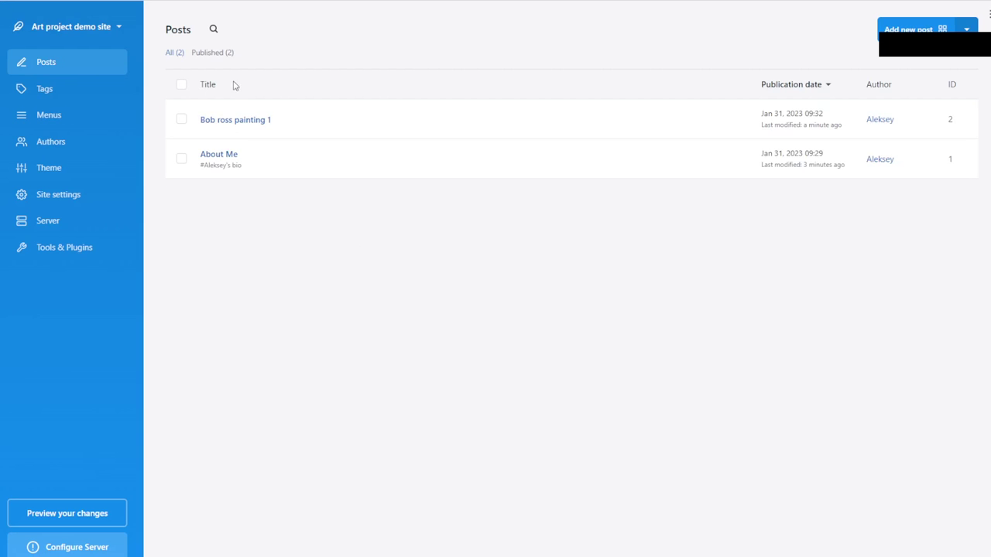
Step: Preview the About Me post in the browser to check its images, then return to the post list
left_click(223, 159)
left_click(52, 24)
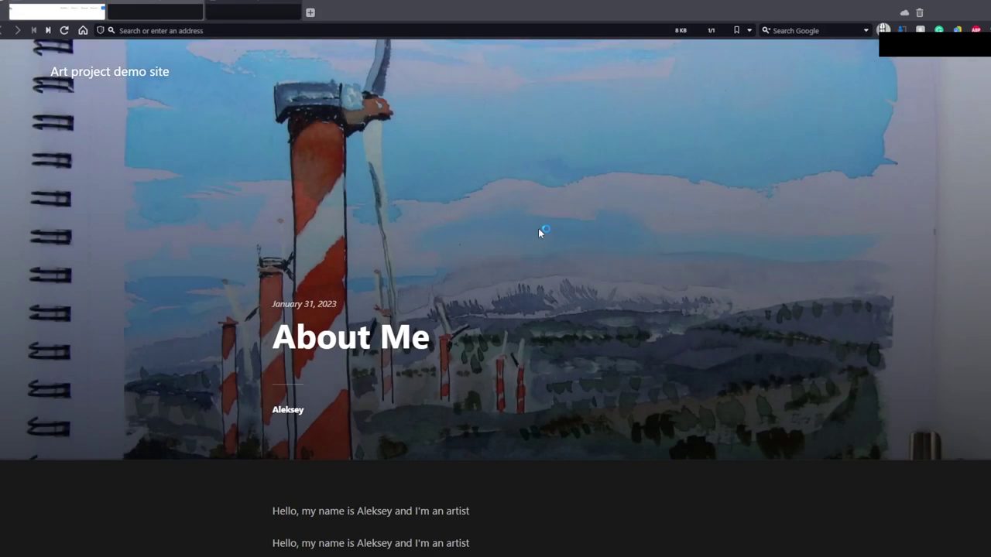
scroll(538, 241, "down", 3)
scroll(543, 255, "down", 6)
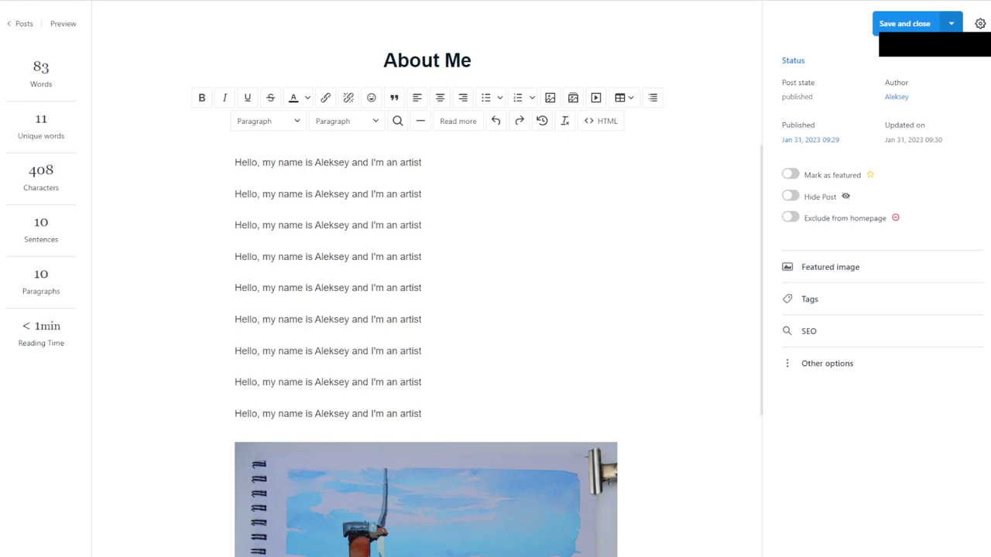
left_click(21, 24)
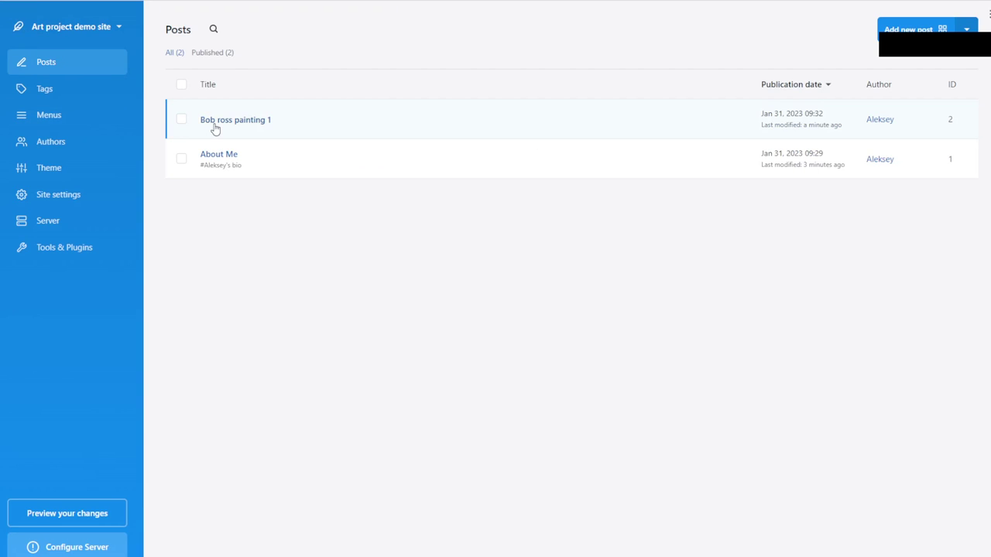
Step: Move the Bob ross painting 1 post to the trash
left_click(178, 121)
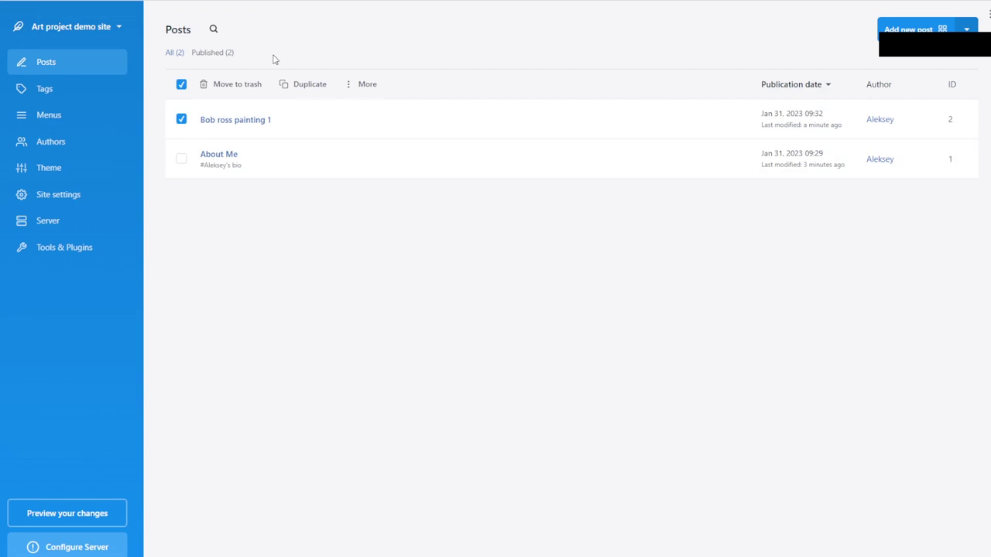
left_click(364, 85)
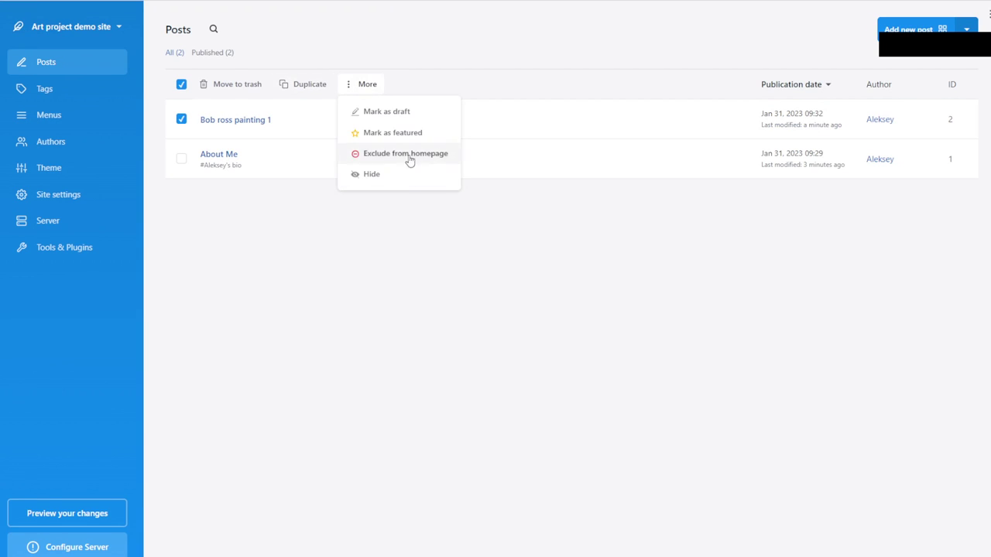
left_click(242, 85)
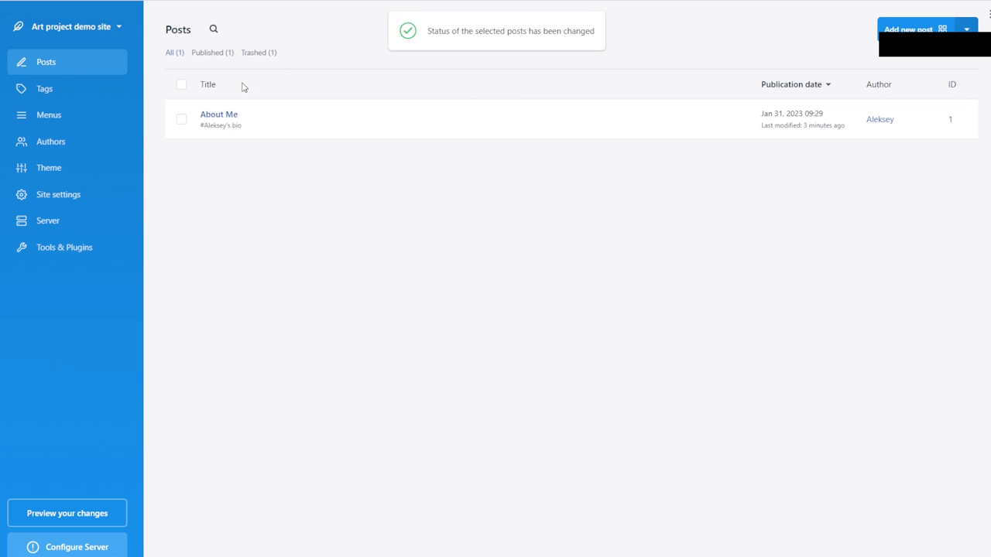
left_click(910, 29)
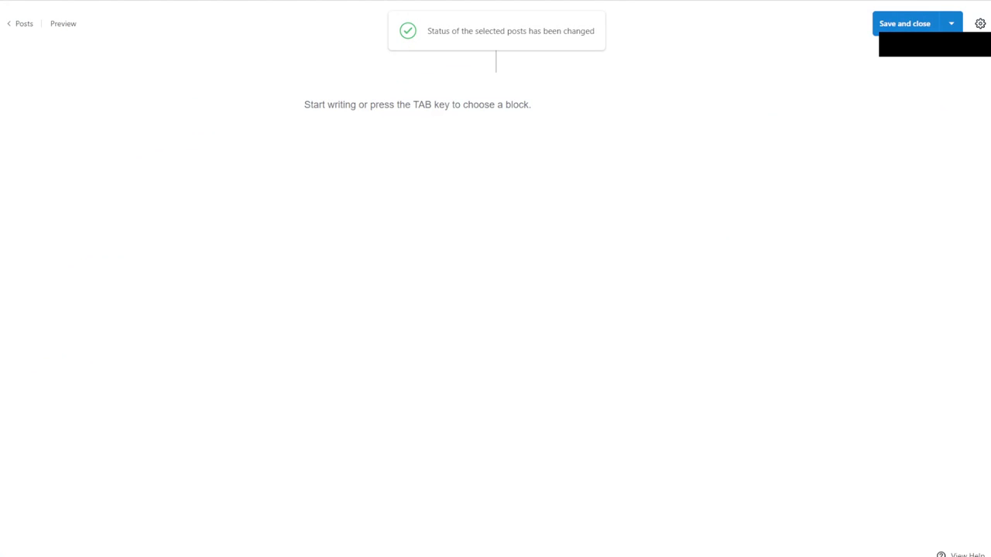
left_click(957, 27)
left_click(932, 81)
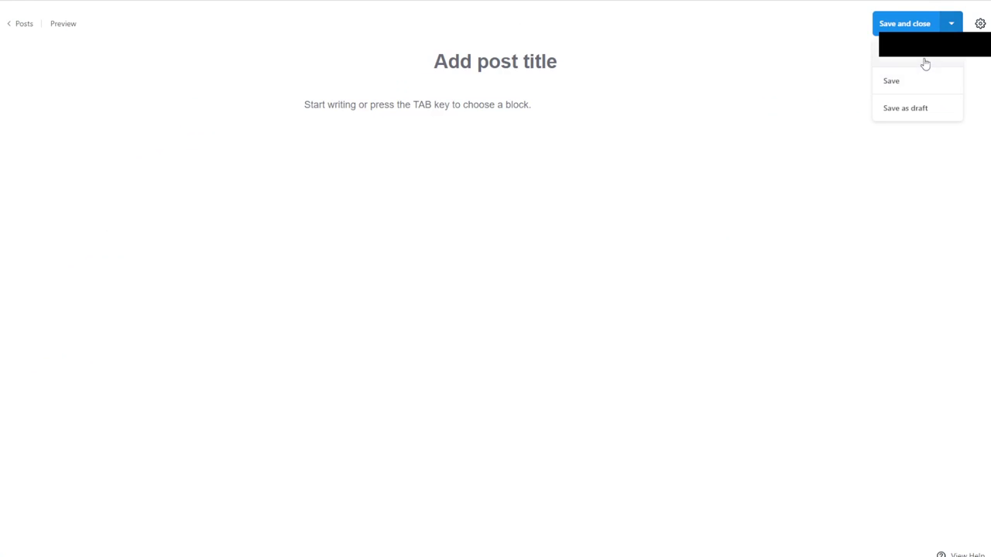
left_click(533, 320)
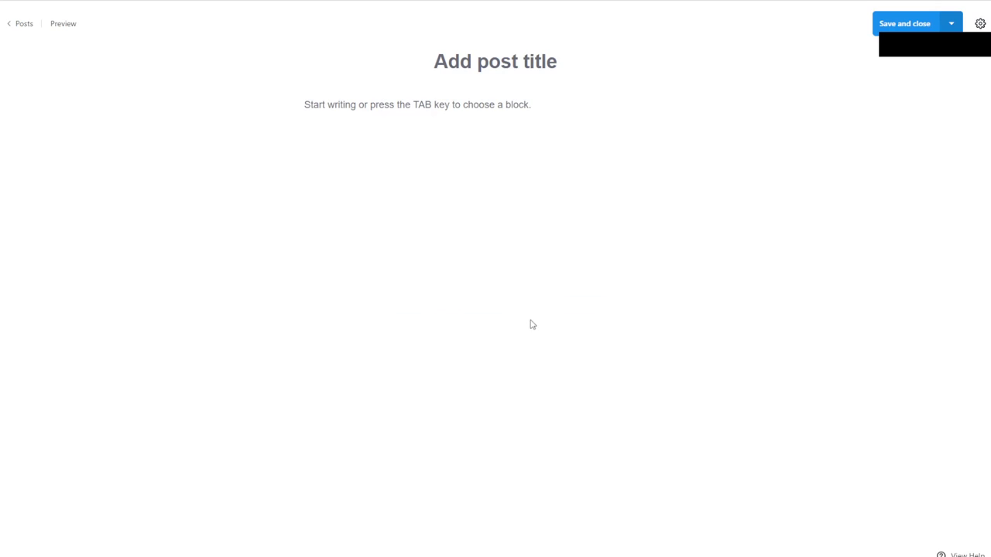
left_click(24, 24)
Step: Create a new post with the WYSIWYG editor and title it "Bob ross 1"
left_click(966, 29)
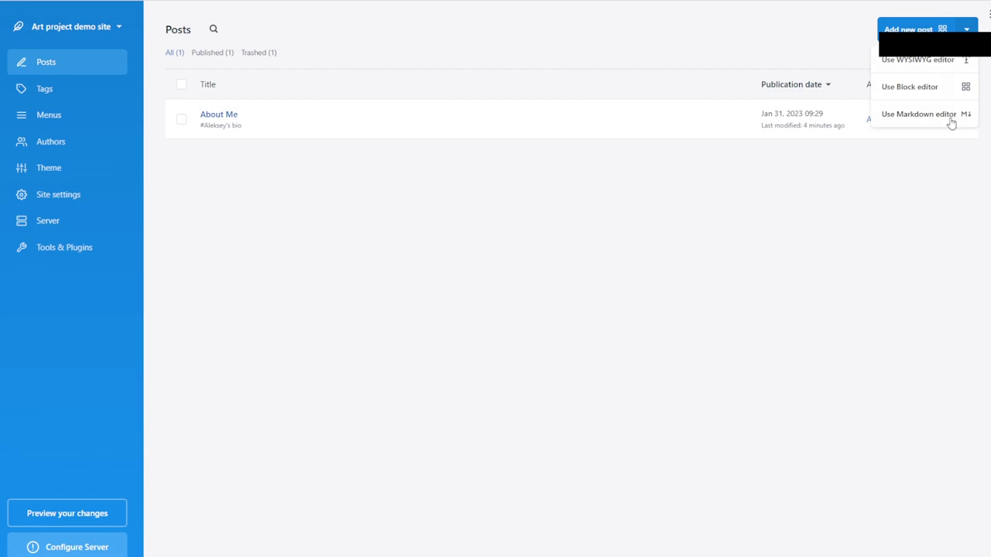
left_click(946, 62)
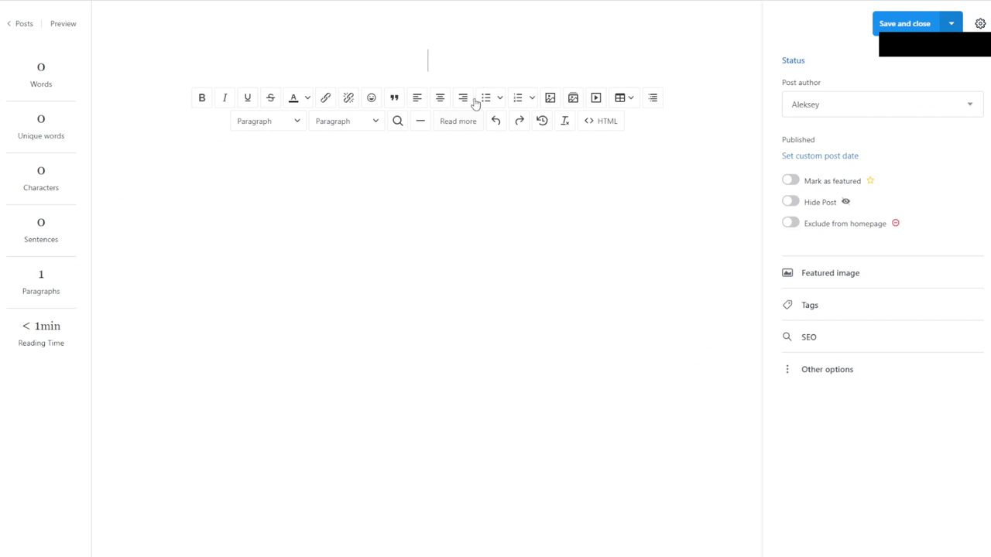
left_click(451, 65)
type("Bob ross 1")
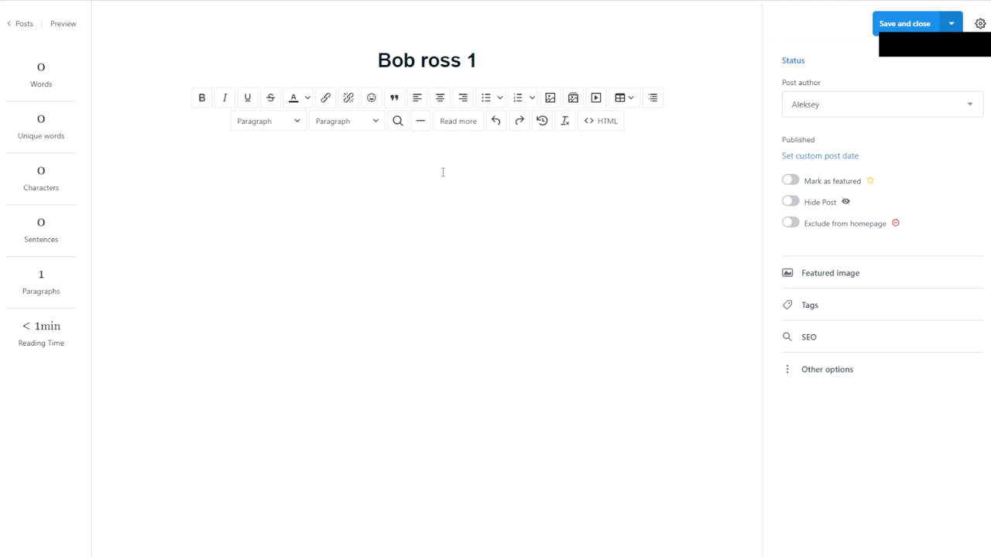
Step: Copy the post title into the body as a Heading H1 and start a new line below it
triple_click(495, 58)
key("ctrl+c")
left_click(385, 194)
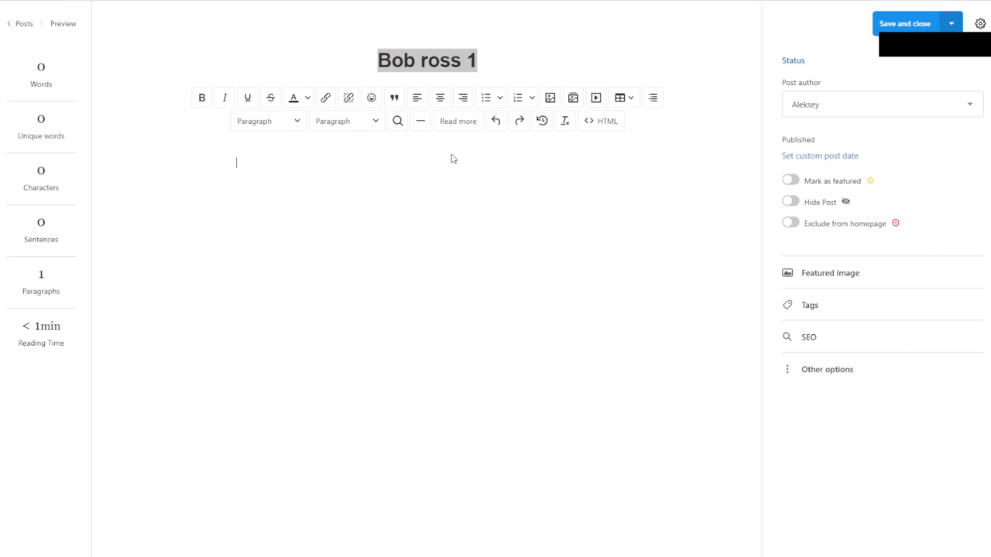
left_click(285, 125)
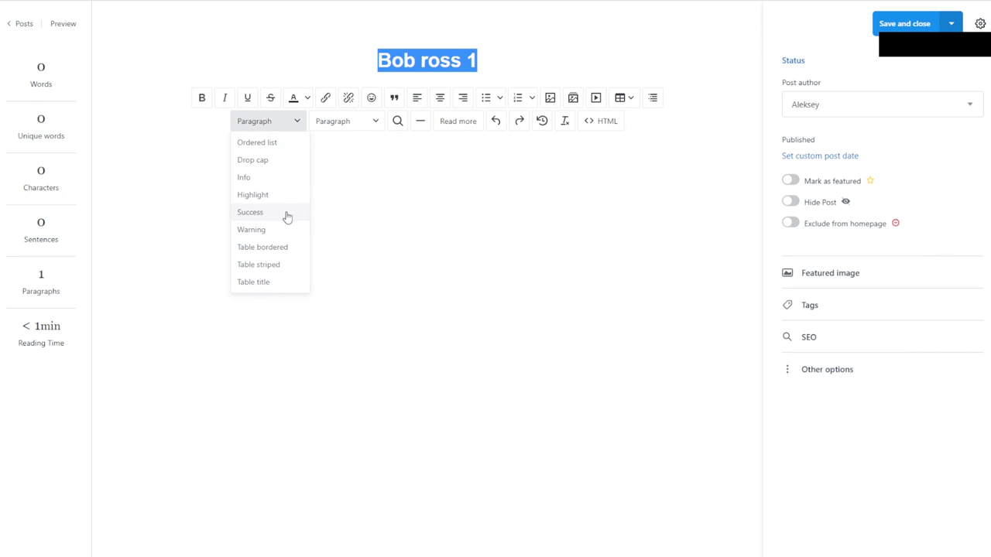
left_click(349, 124)
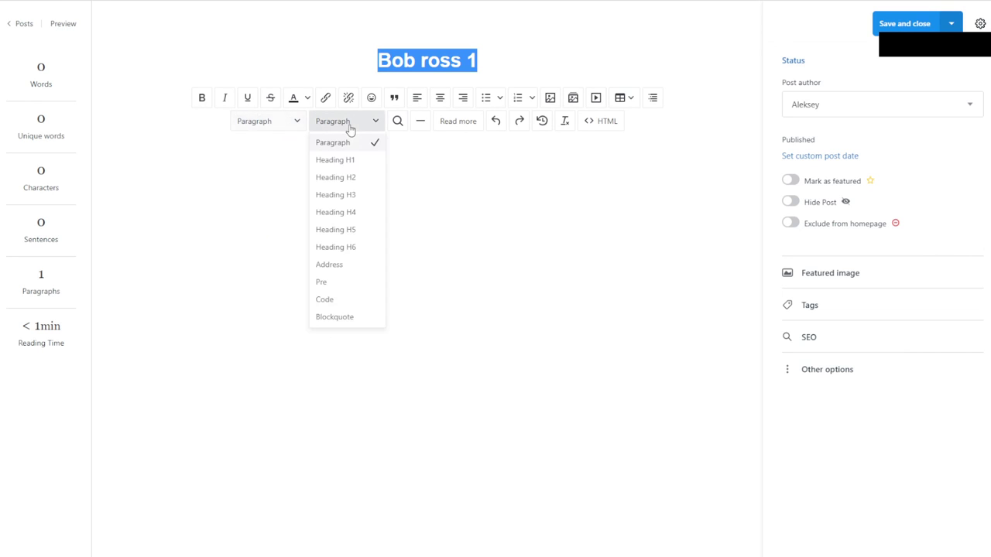
left_click(371, 161)
key("ctrl+v")
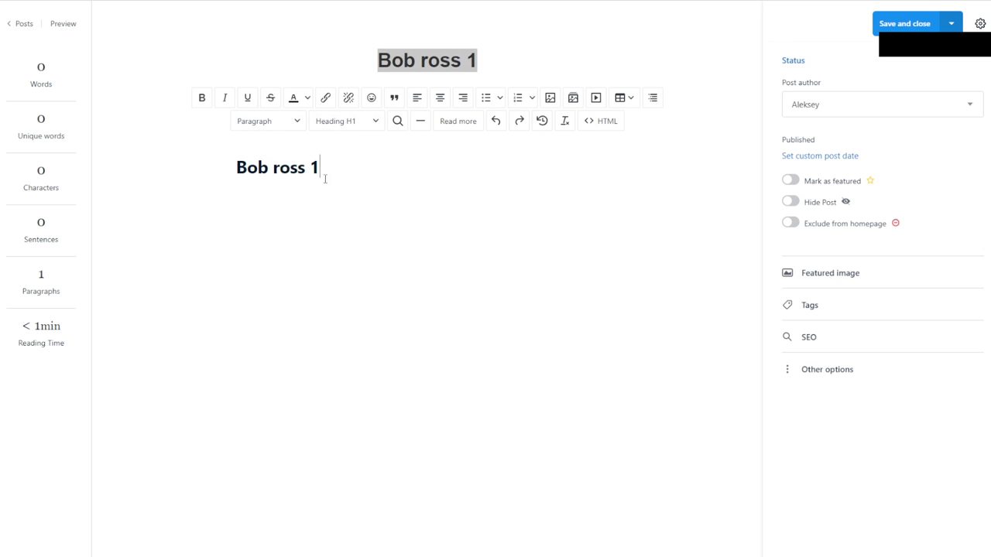
key("Return")
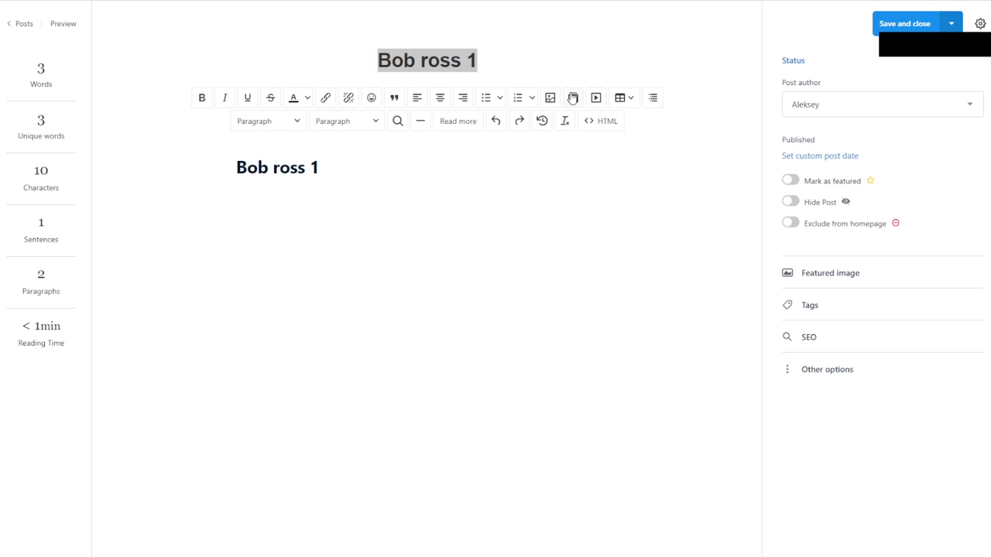
Step: Insert the image bob ross 2.jpg below the heading in the post body
left_click(551, 97)
left_click(635, 218)
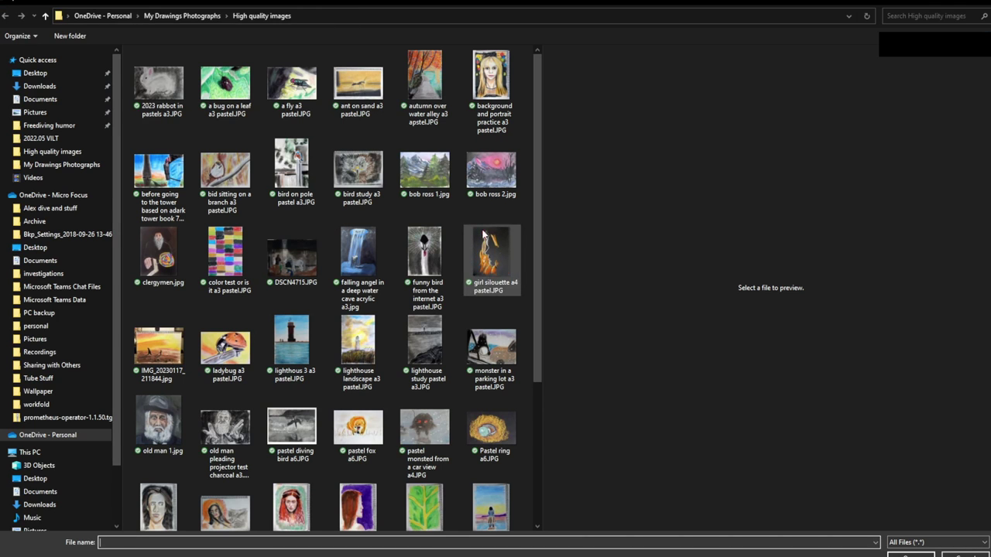
double_click(493, 186)
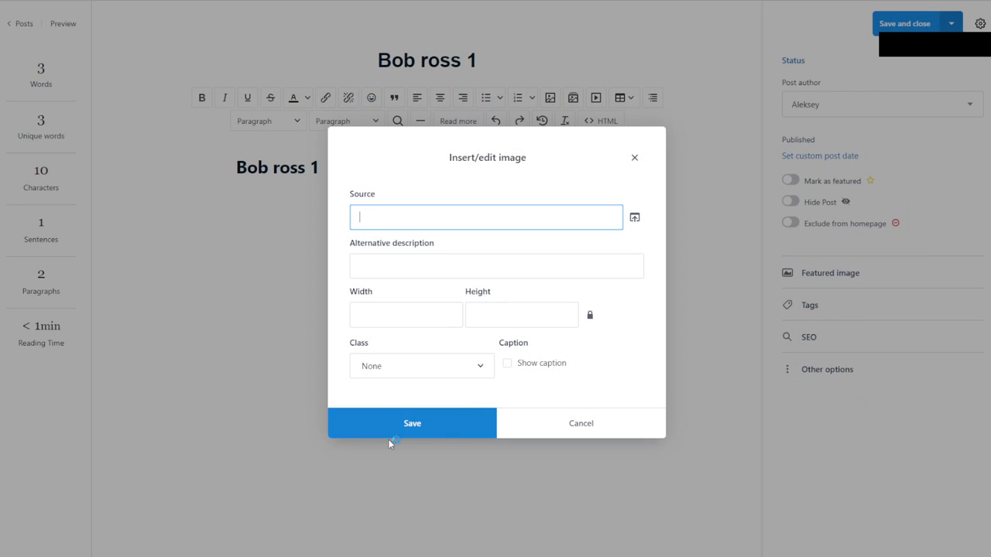
left_click(425, 418)
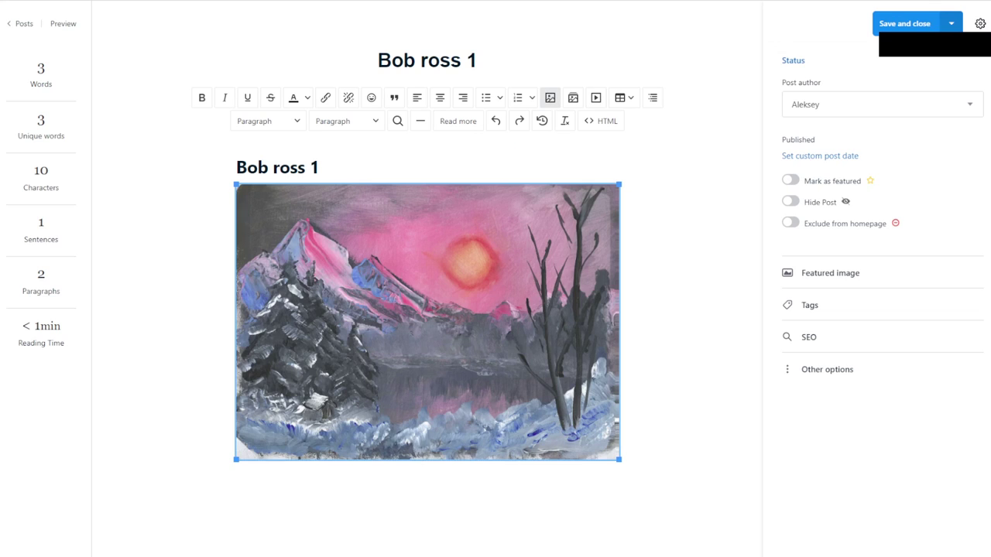
Step: Set the bob ross 2.jpg painting as the post's featured image, then save and close the post
left_click(831, 277)
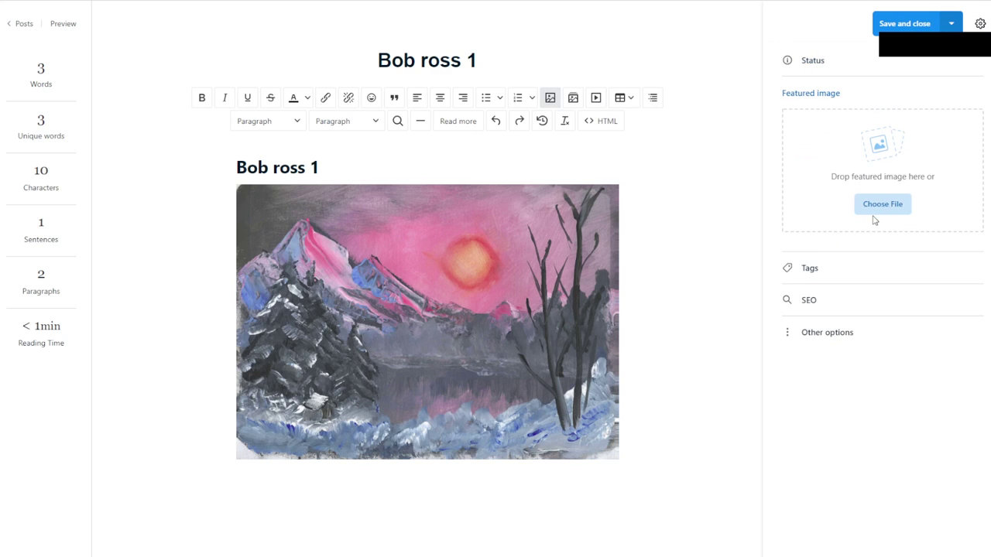
left_click(869, 218)
double_click(425, 171)
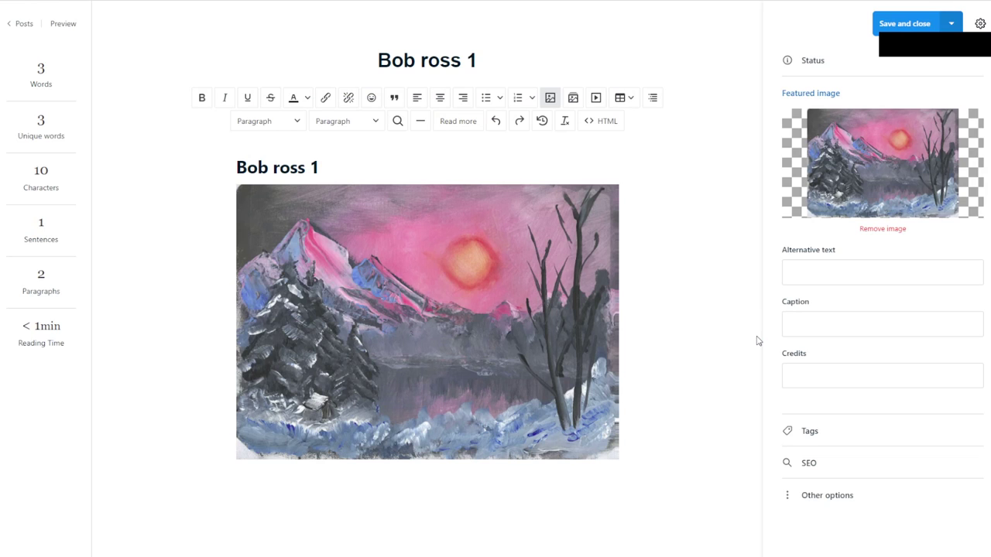
left_click(906, 23)
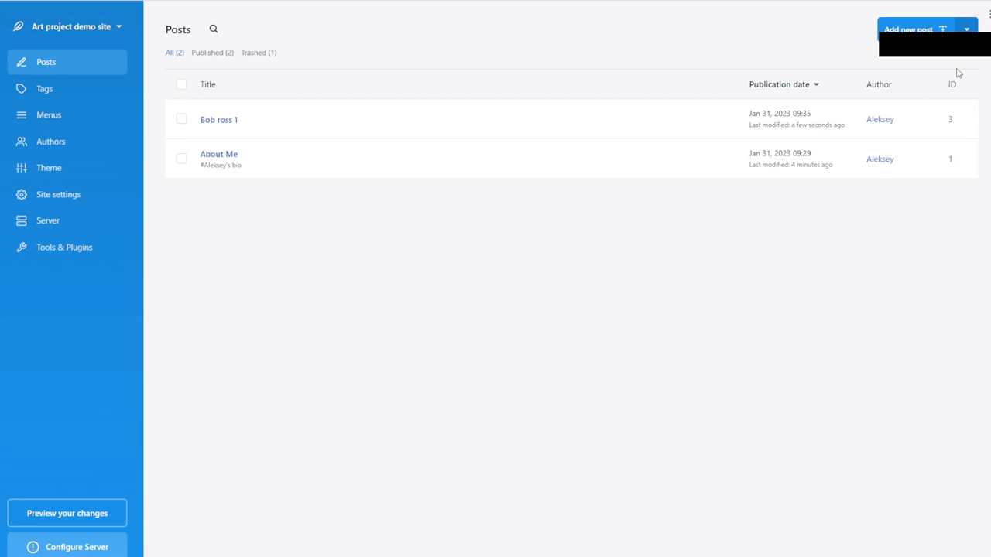
Step: Assign the Landscape art tag to the Bob ross 1 post and save it
left_click(226, 124)
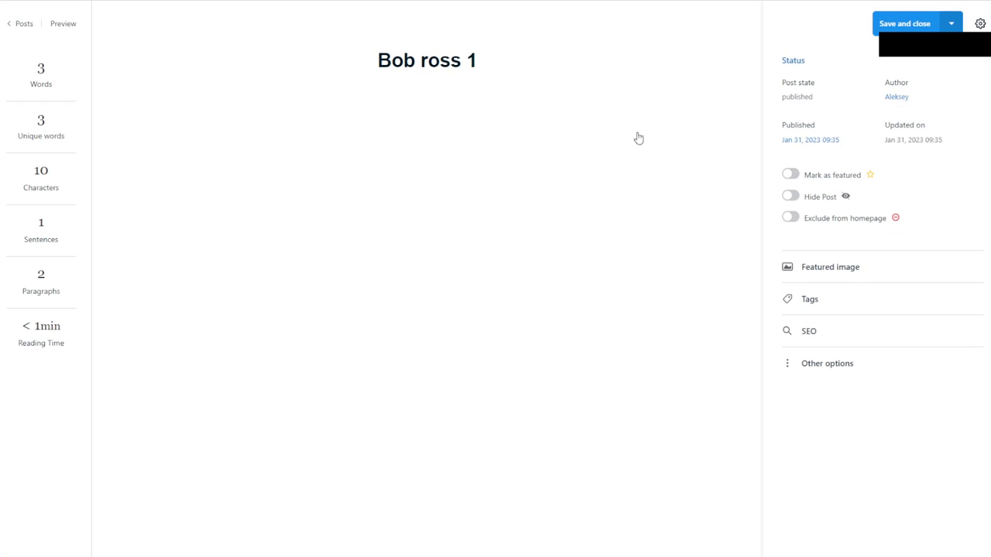
left_click(810, 299)
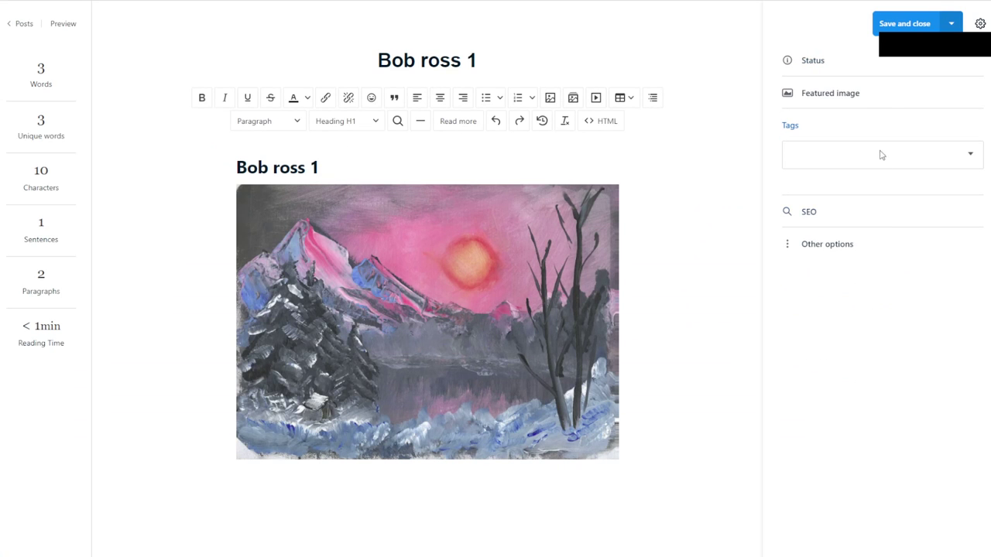
left_click(880, 155)
left_click(834, 203)
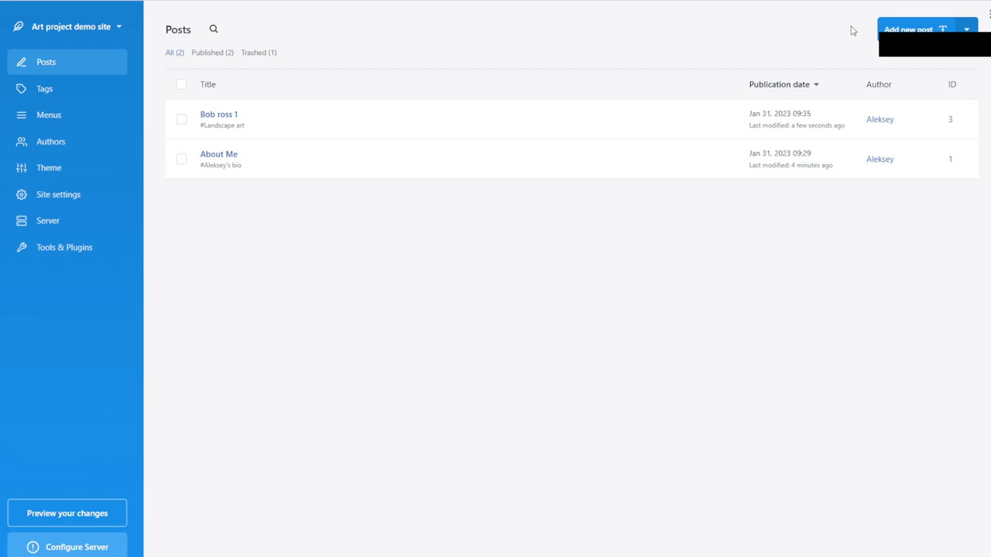
Step: Create another post titled "POrtrait old man" with the body text "old man in picture"
left_click(904, 24)
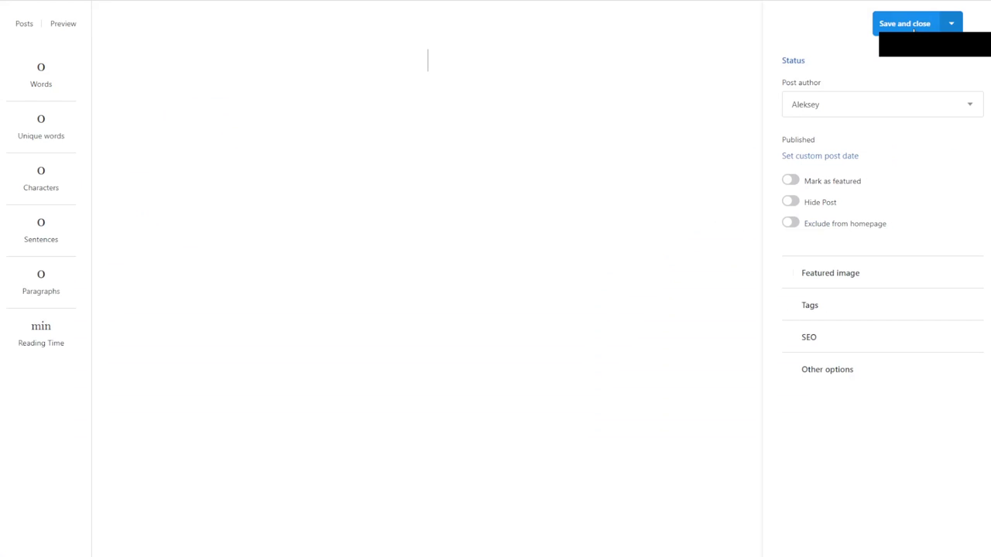
type("PO")
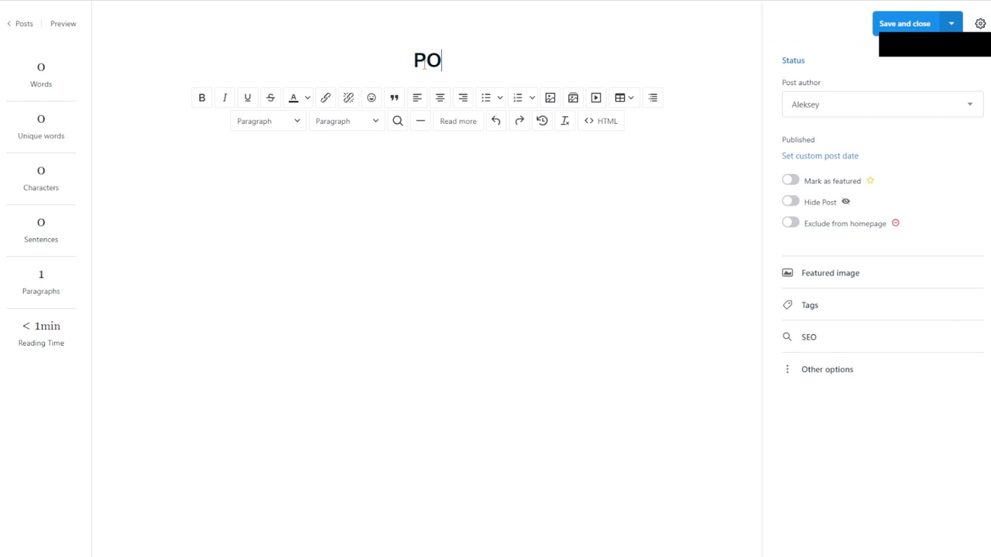
type("rtrait old man")
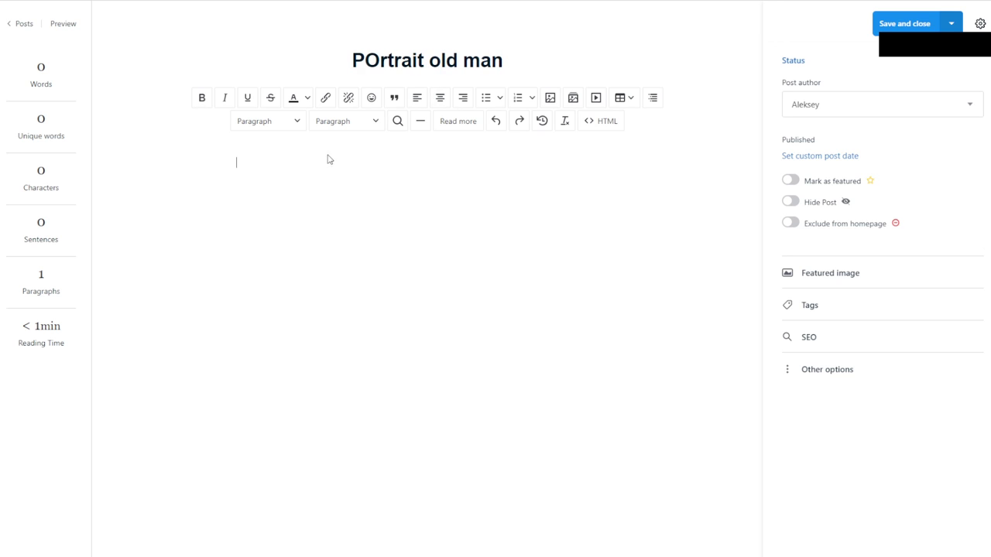
type("old man in picture")
Step: Insert the image old man 1.jpg into the post body below the text
left_click(551, 99)
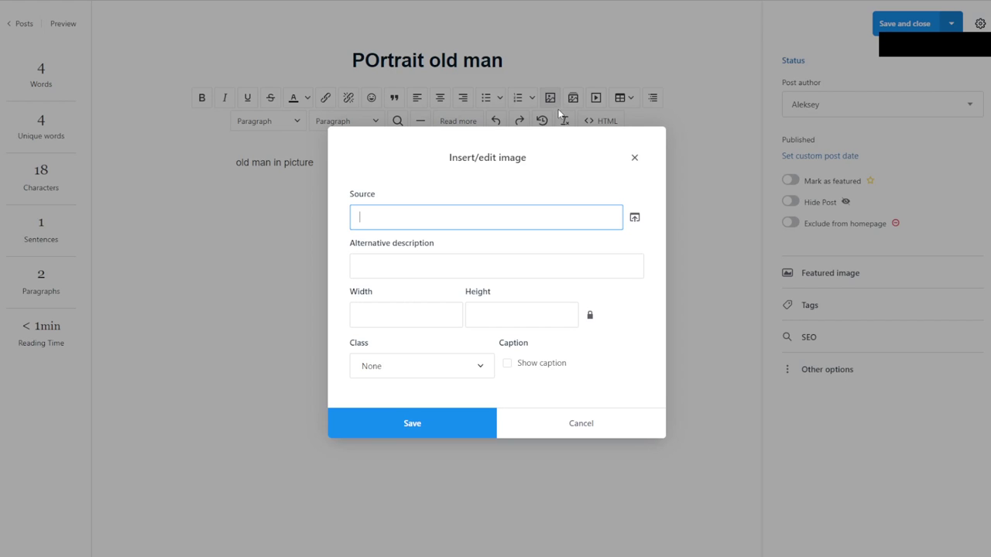
left_click(634, 217)
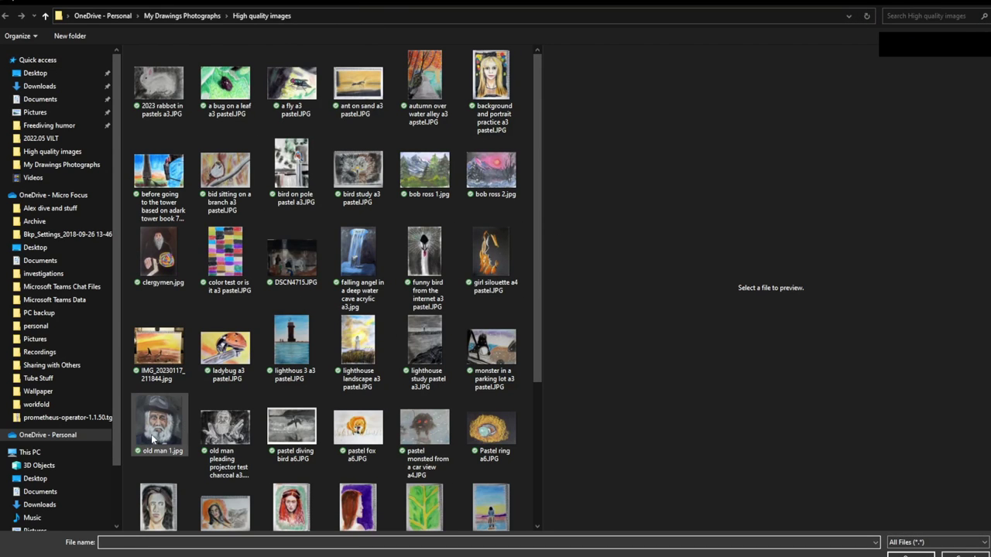
key("Escape")
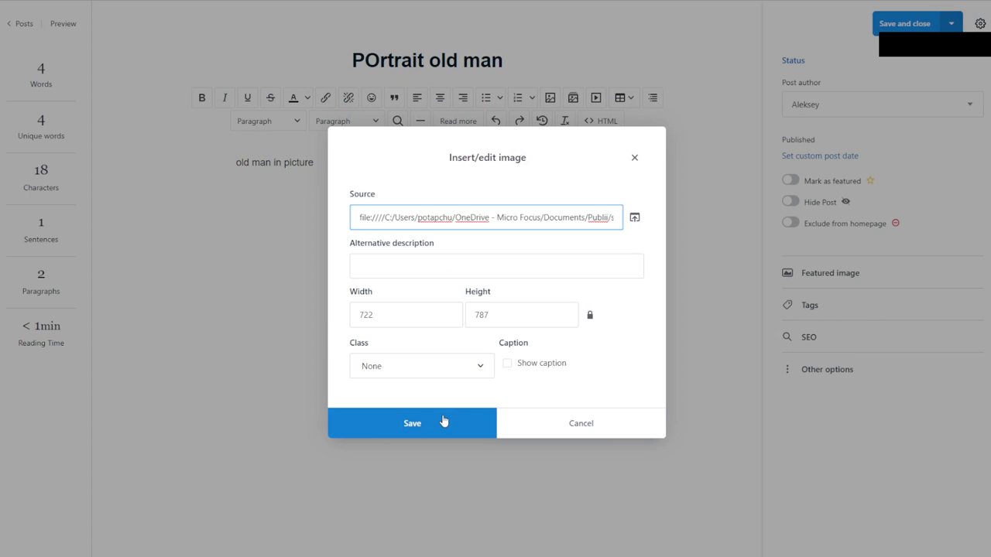
left_click(443, 424)
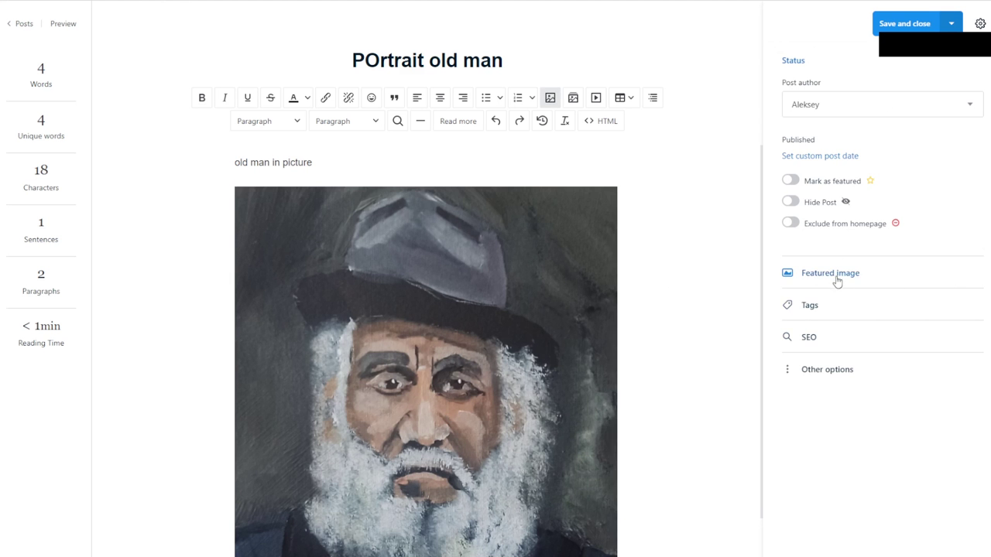
Step: Set old man 1.jpg as the portrait post's featured image, then save and close the post
left_click(832, 274)
left_click(901, 203)
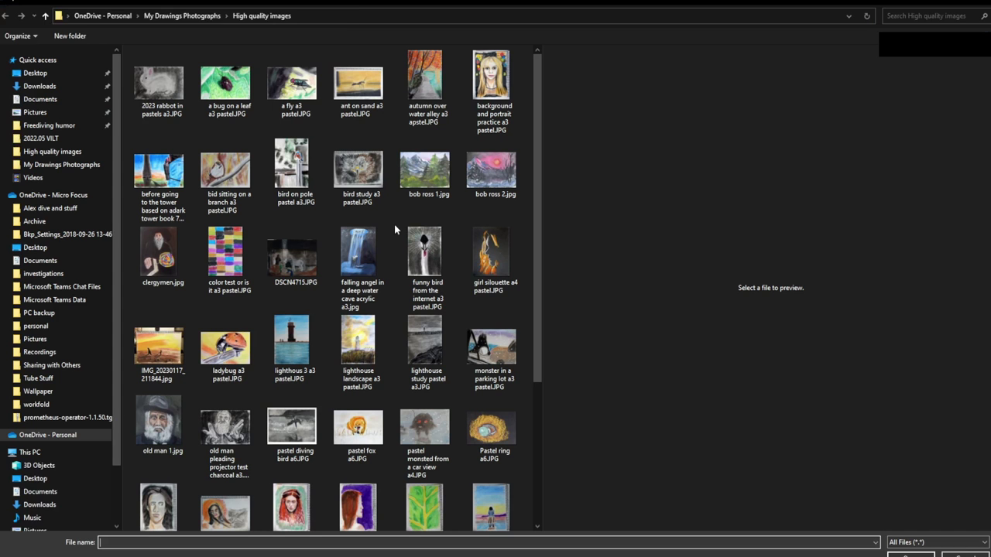
left_click(159, 422)
left_click(912, 555)
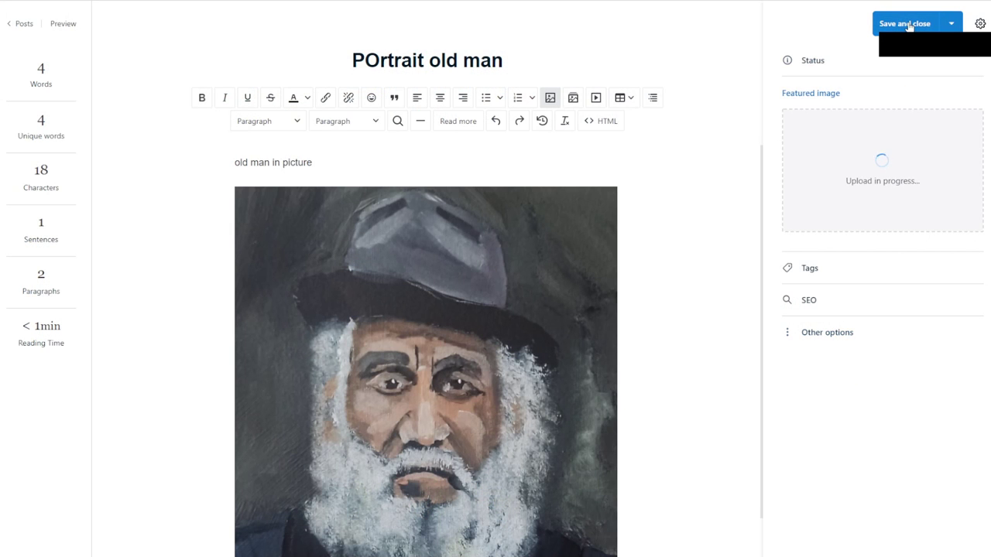
left_click(906, 24)
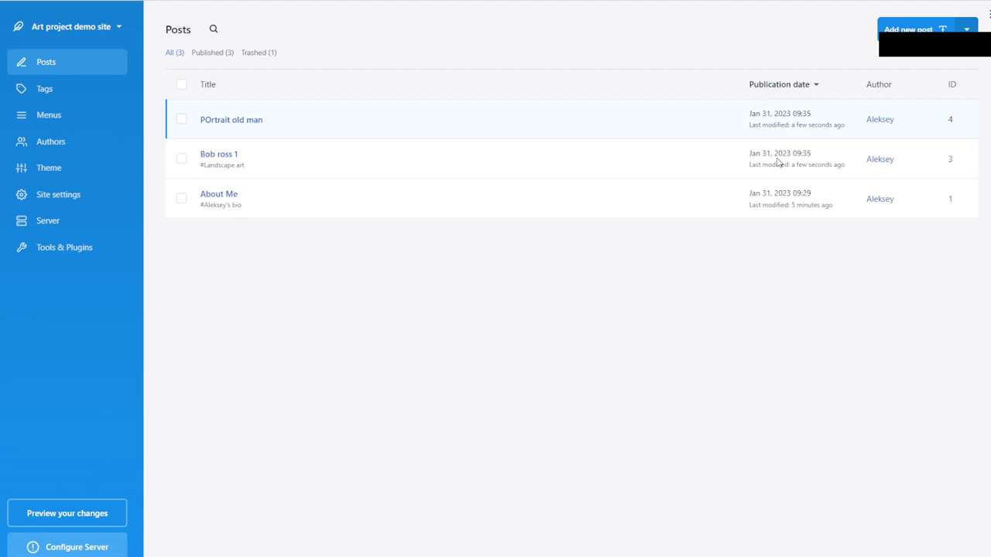
Step: Assign the Portraits tag to the POrtrait old man post and save it
left_click(254, 121)
left_click(810, 300)
left_click(865, 160)
left_click(840, 183)
left_click(903, 23)
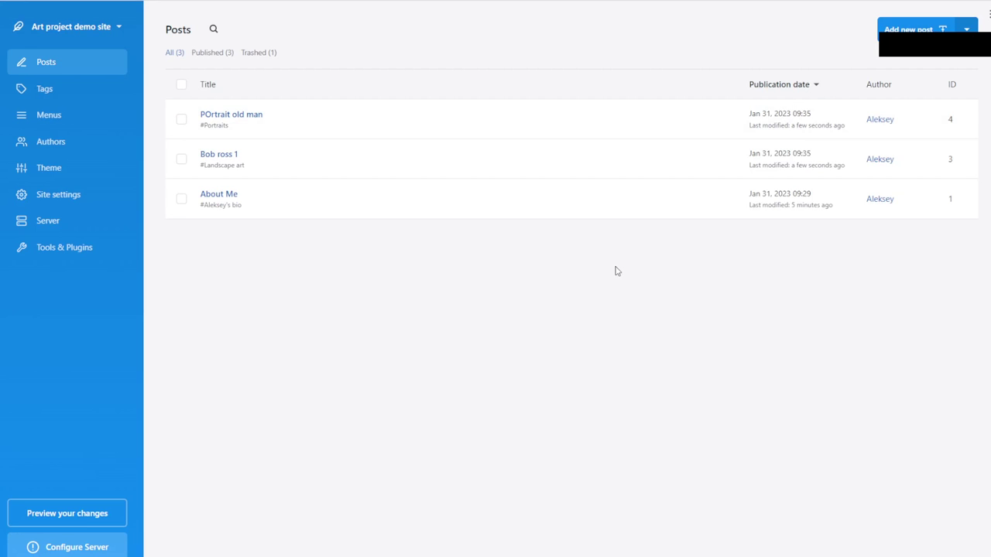
Step: Preview the whole site in the browser to check its homepage
left_click(89, 511)
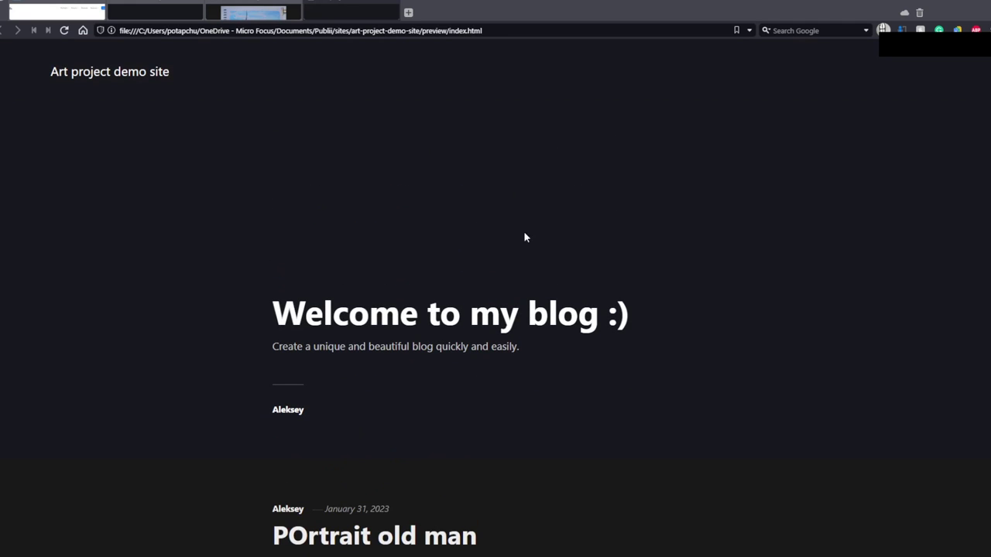
Step: Examine the previewed homepage's welcome heading, tagline and author line
left_click_drag(282, 325, 447, 354)
left_click(641, 334)
left_click(415, 353)
left_click(469, 351)
scroll(504, 339, "down", 3)
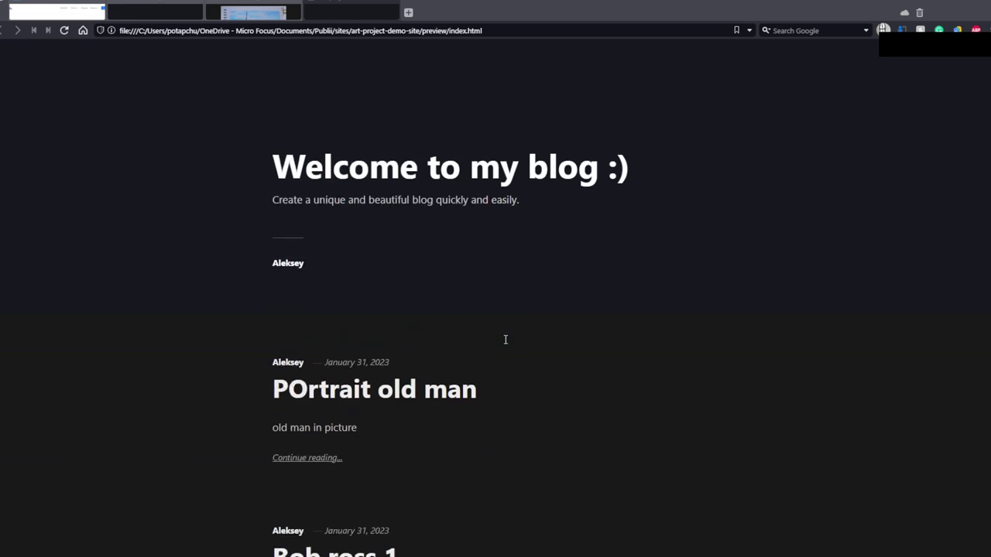
left_click_drag(302, 252, 242, 228)
left_click(241, 230)
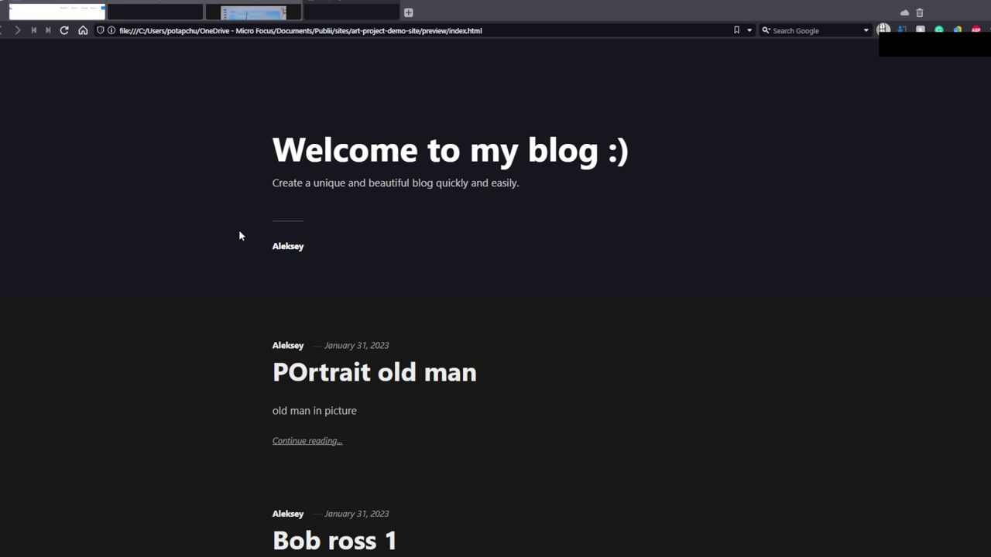
Step: Open the author's page from the homepage, look through its posts, and return to the homepage
left_click(296, 254)
scroll(418, 272, "down", 3)
scroll(451, 290, "up", 3)
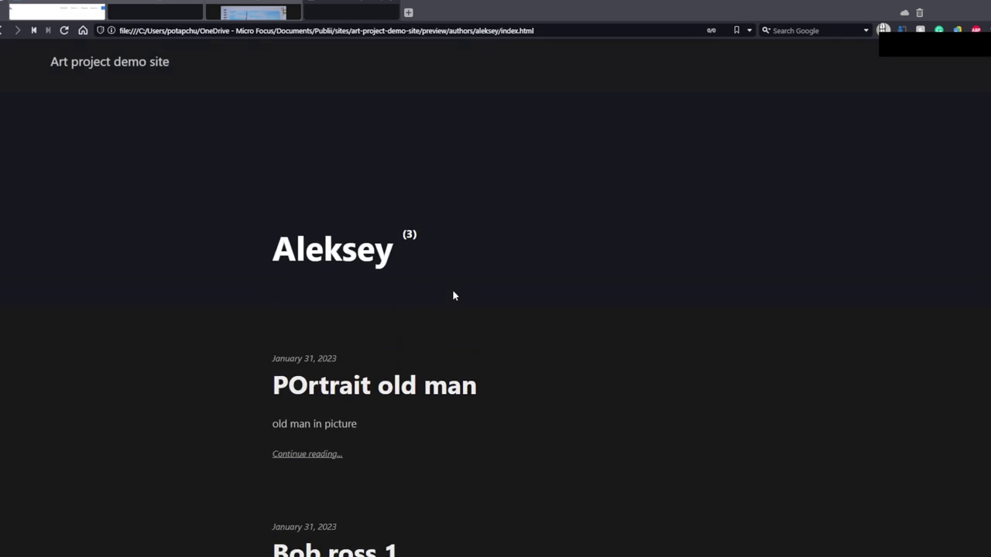
scroll(448, 300, "down", 7)
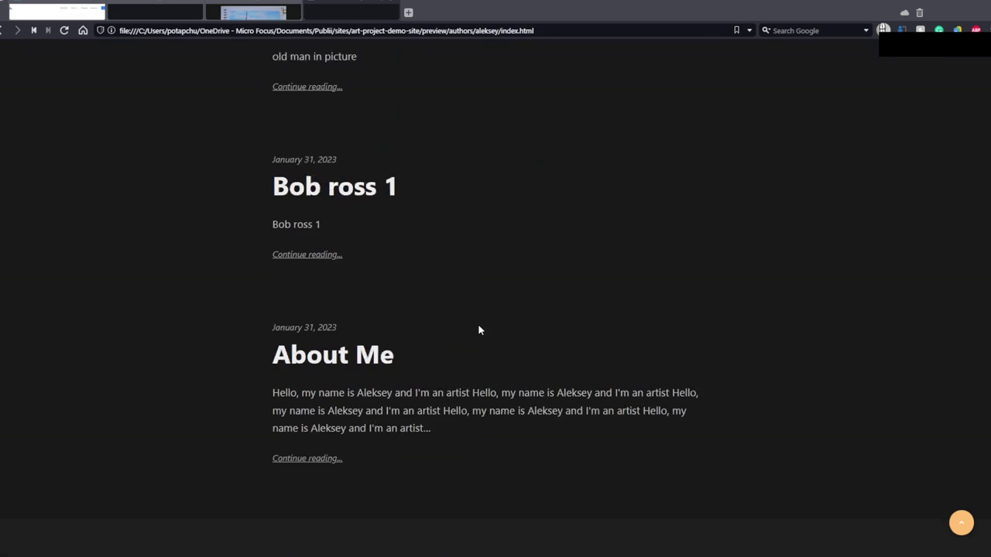
scroll(494, 310, "up", 7)
key("alt+Left")
Step: Look through the homepage's post list, check the header and body image of the POrtrait old man post, and return to the homepage
scroll(480, 306, "down", 1)
scroll(474, 302, "down", 3)
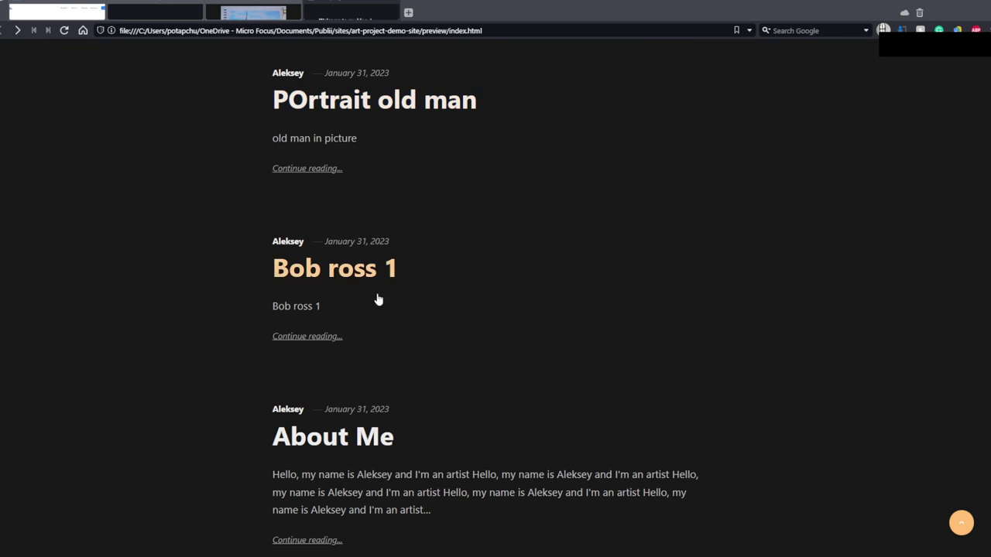
scroll(361, 270, "down", 3)
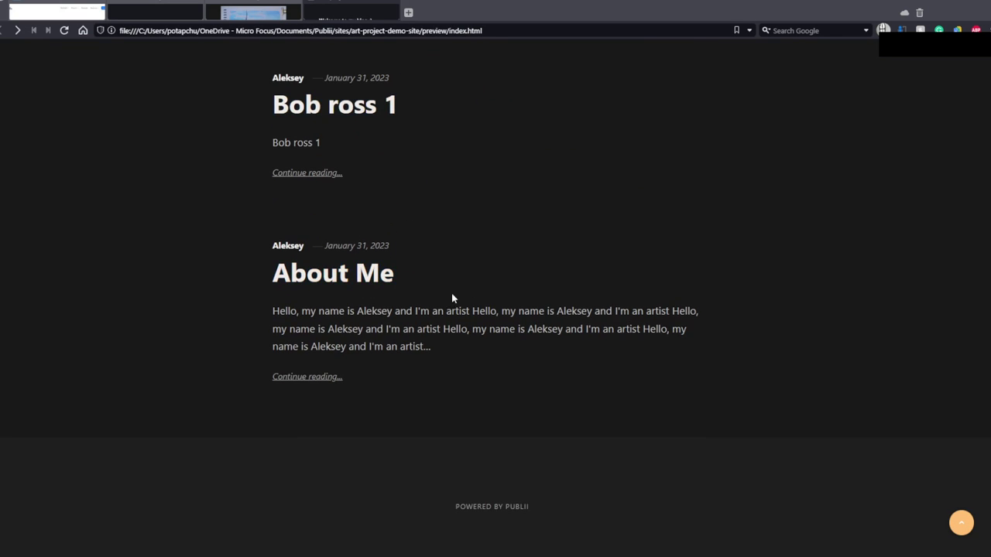
scroll(401, 334, "up", 12)
scroll(442, 343, "down", 4)
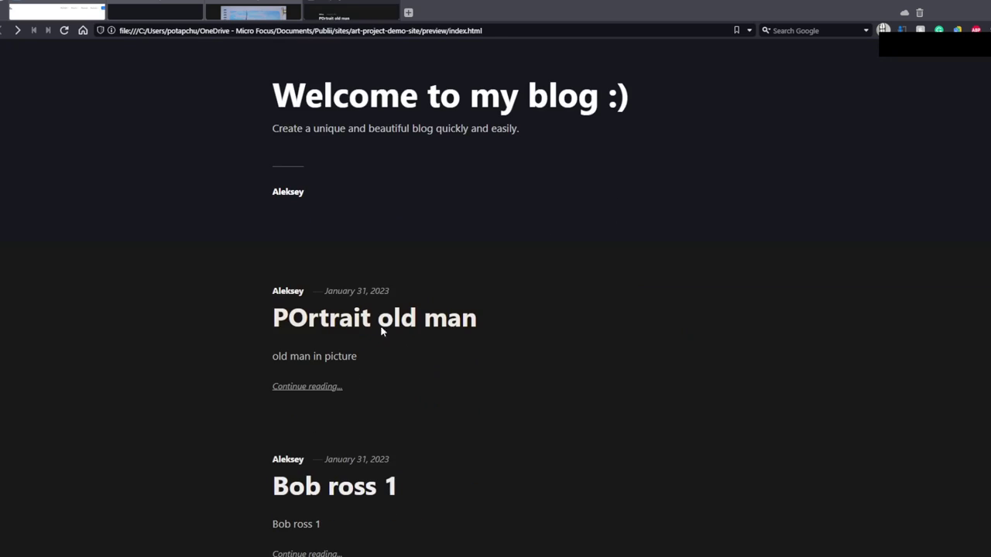
left_click(383, 323)
scroll(444, 293, "down", 10)
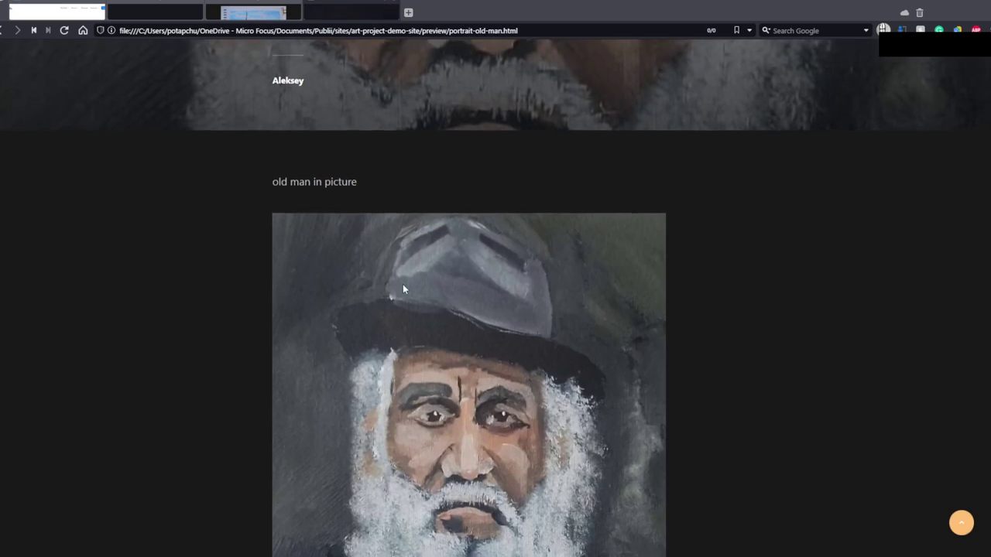
scroll(427, 288, "up", 10)
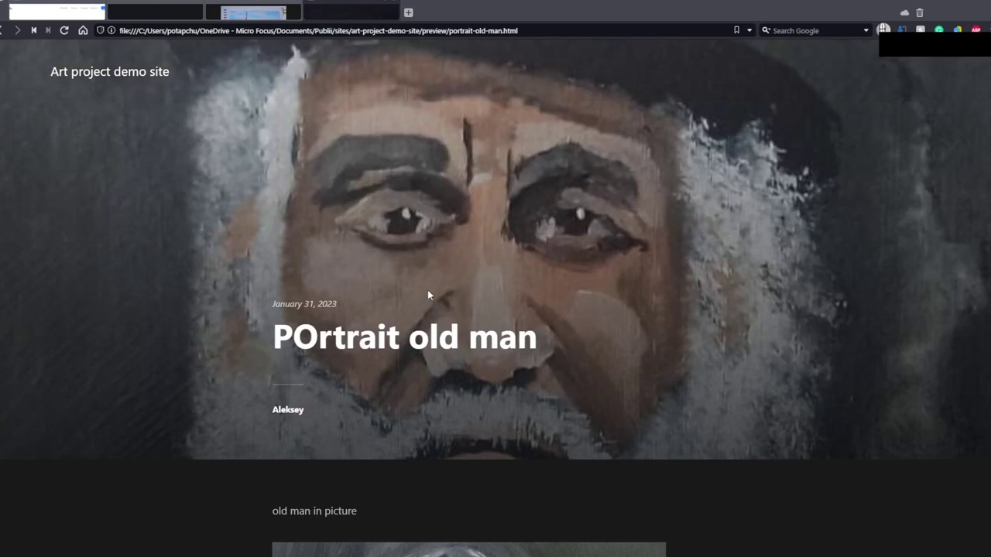
key("alt+Left")
scroll(452, 286, "up", 4)
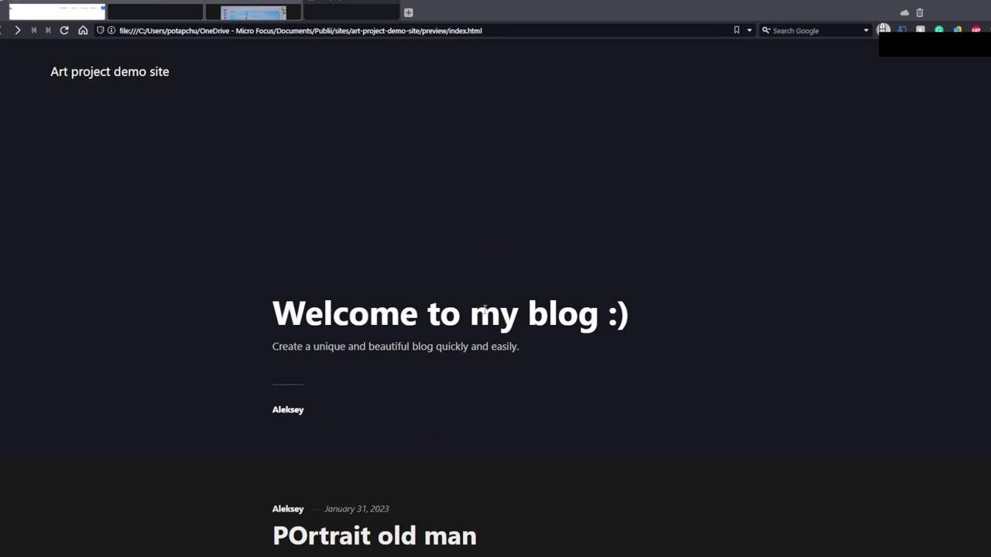
Step: Reopen the POrtrait old man post from the homepage and examine its tag, author line, previous-post link and footer
scroll(501, 299, "down", 3)
scroll(500, 299, "up", 3)
scroll(522, 334, "down", 4)
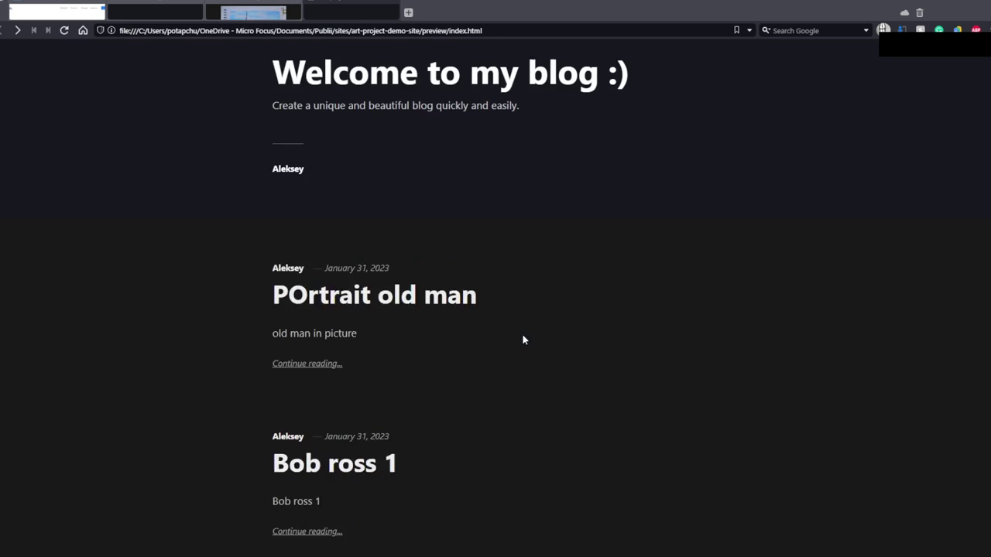
left_click(405, 261)
scroll(617, 244, "down", 1)
scroll(617, 246, "down", 10)
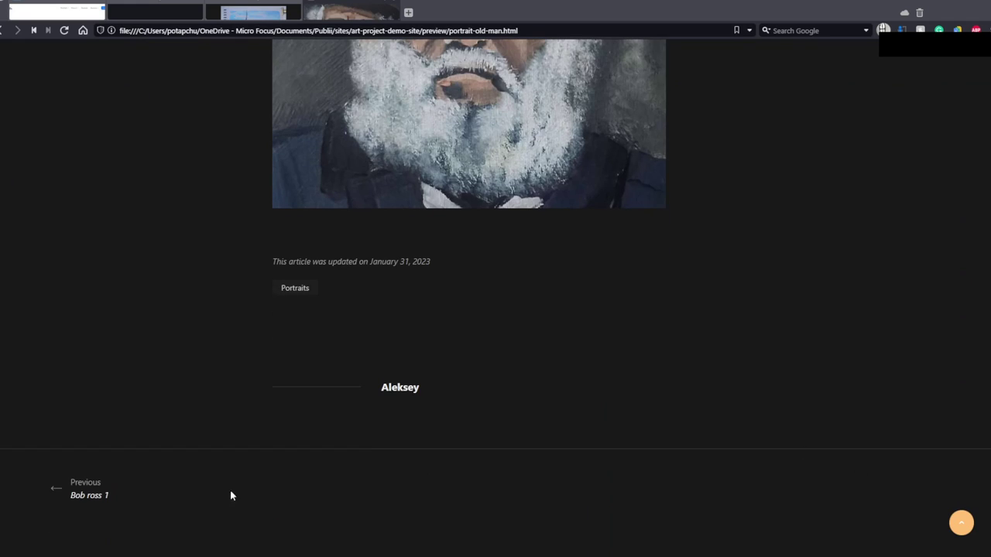
scroll(85, 487, "down", 3)
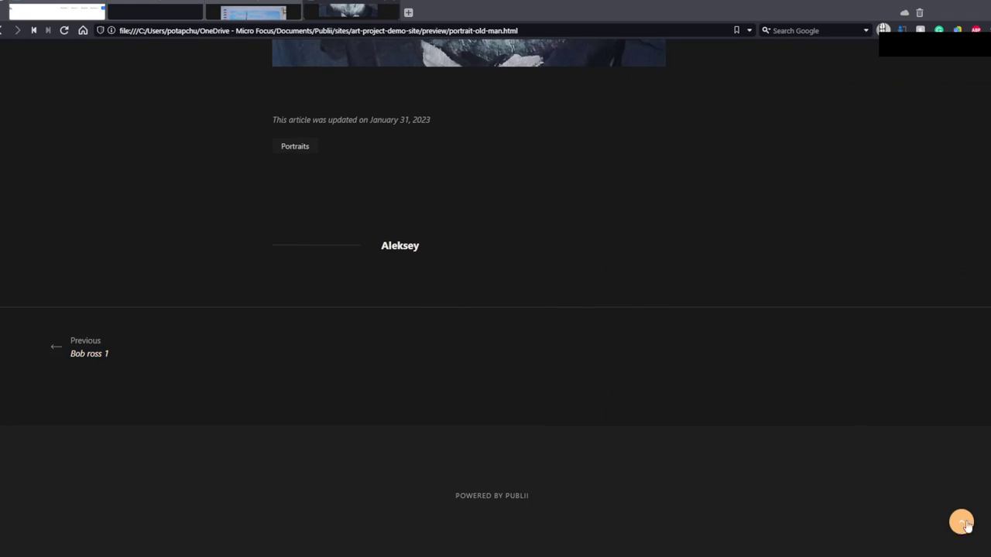
key("Home")
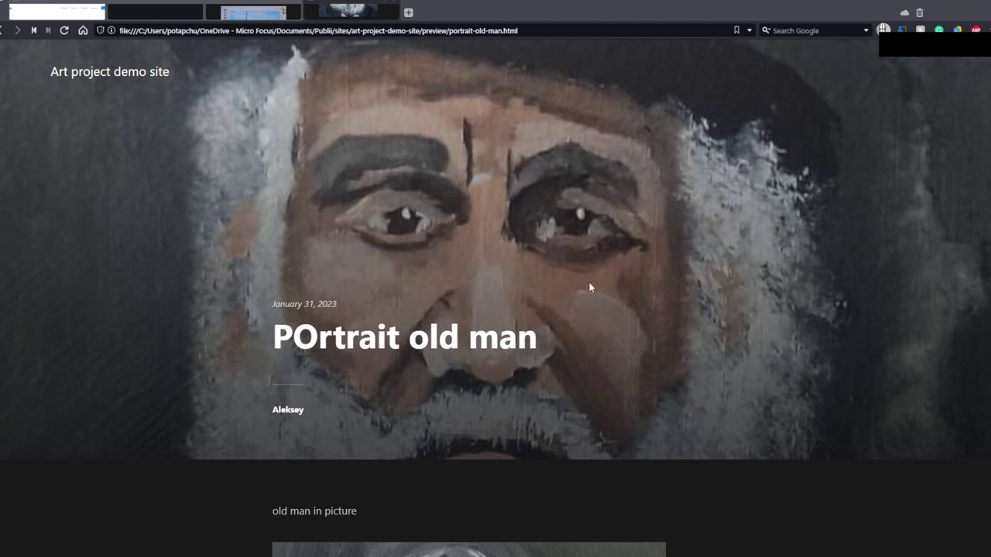
Step: Switch back to Publii, create a menu named Main menu, and assign it to the Main menu position
key("alt+Tab")
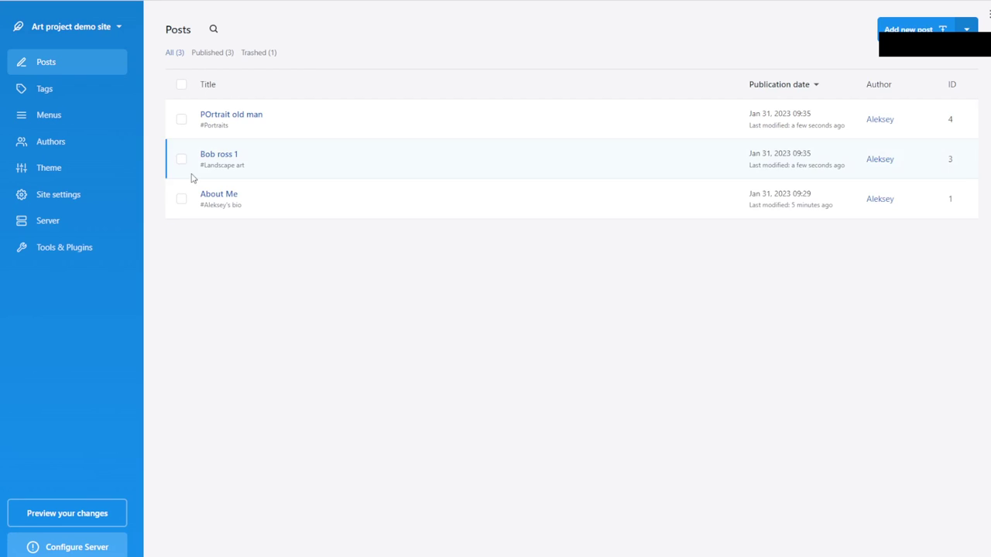
left_click(40, 119)
left_click(571, 362)
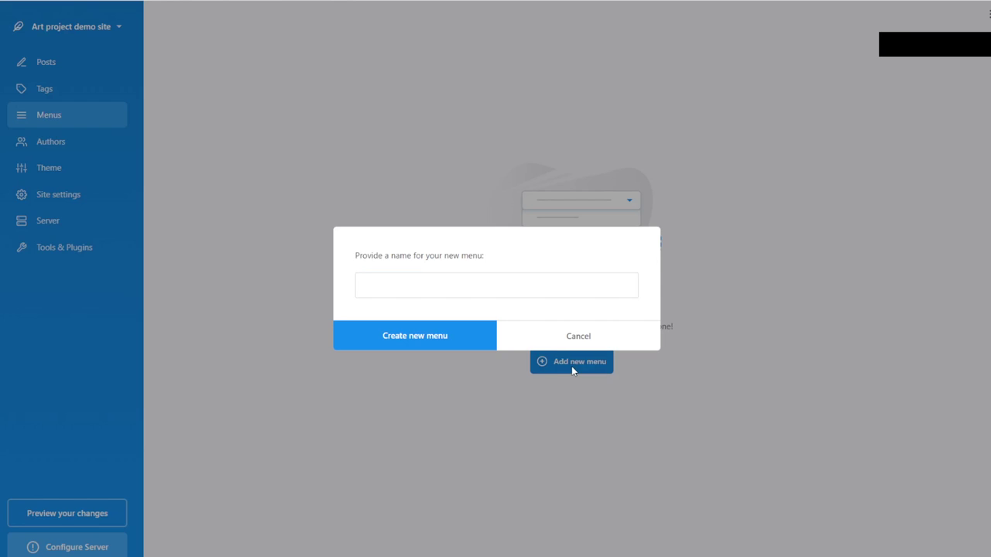
type("Main")
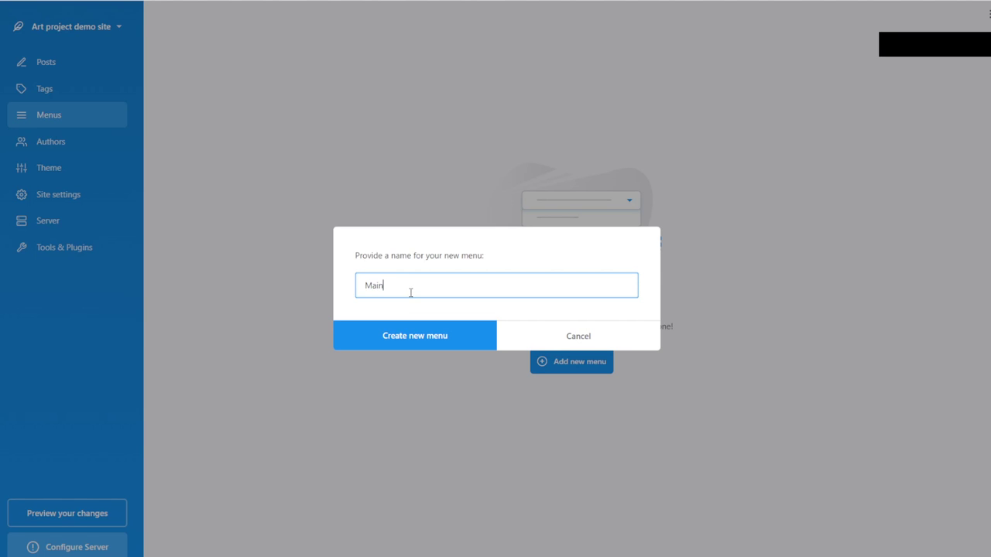
type(" menu")
left_click(433, 333)
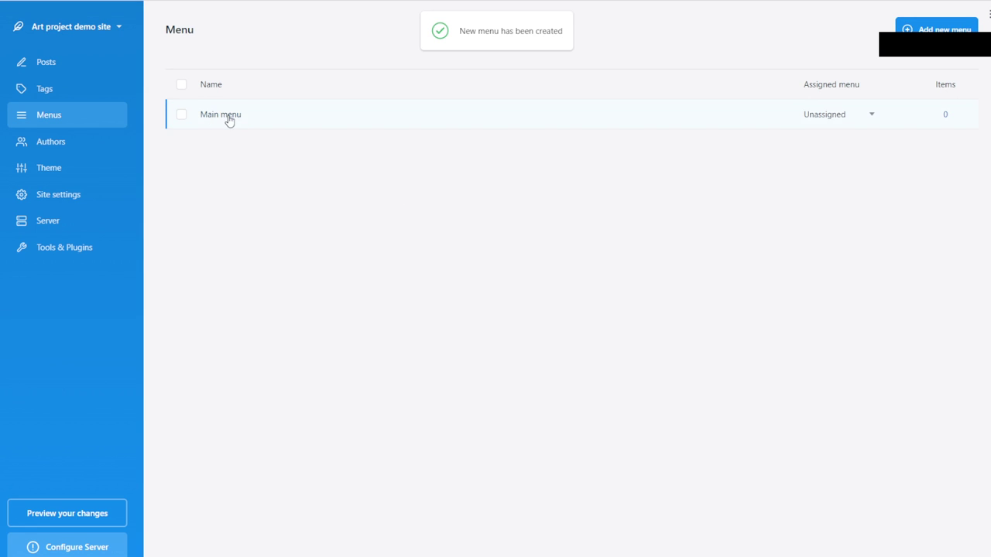
left_click(872, 115)
left_click(834, 133)
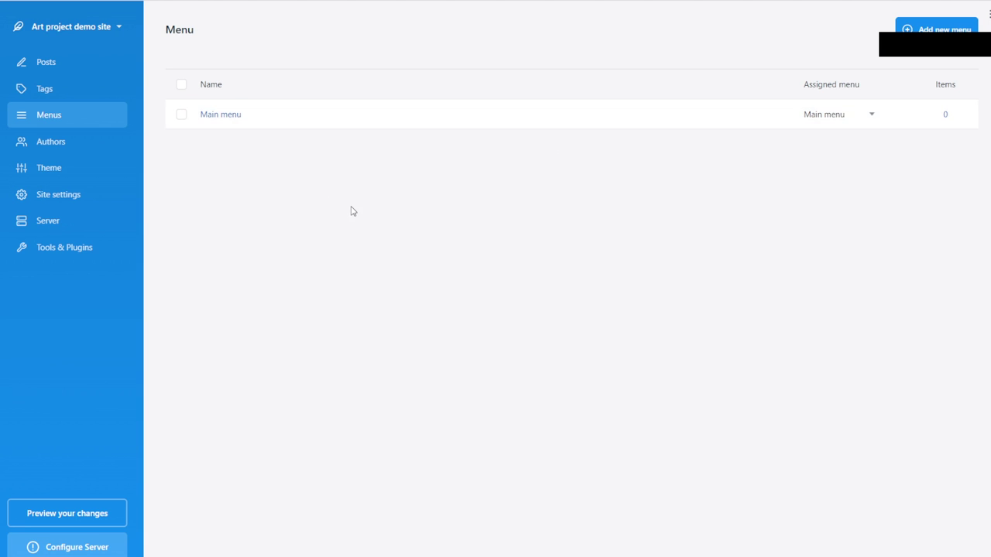
Step: Add a menu item labelled Art to the main menu with the Text separator type
left_click(231, 116)
left_click(250, 157)
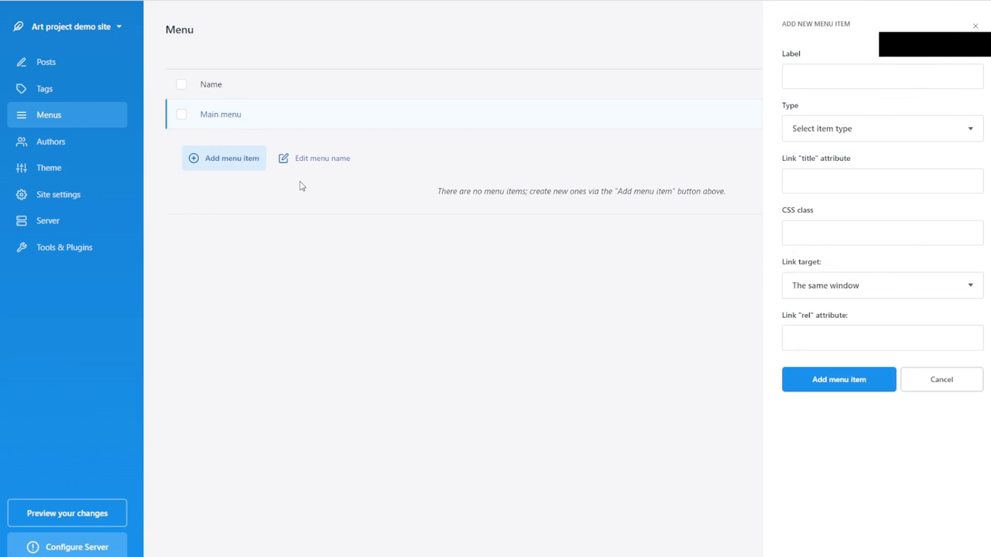
left_click(858, 77)
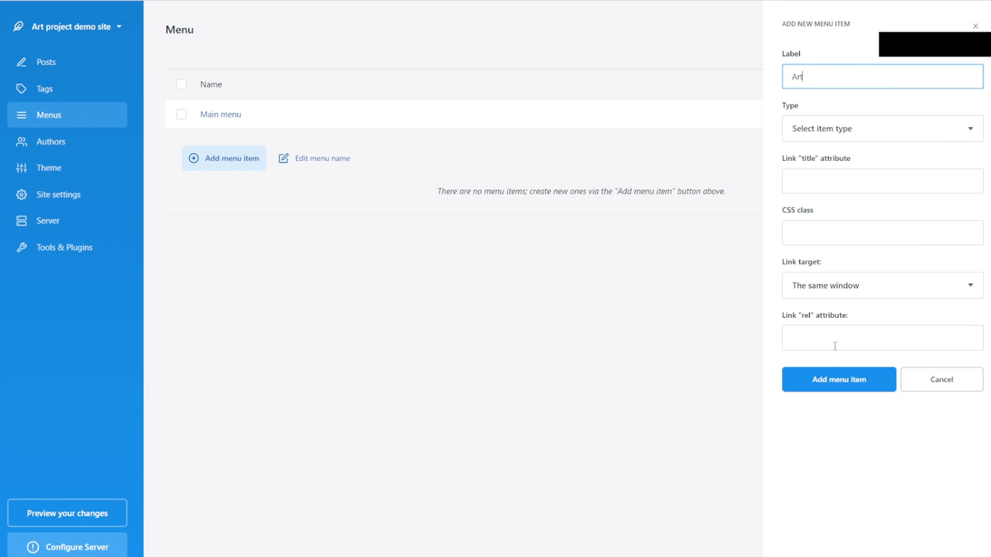
left_click(892, 130)
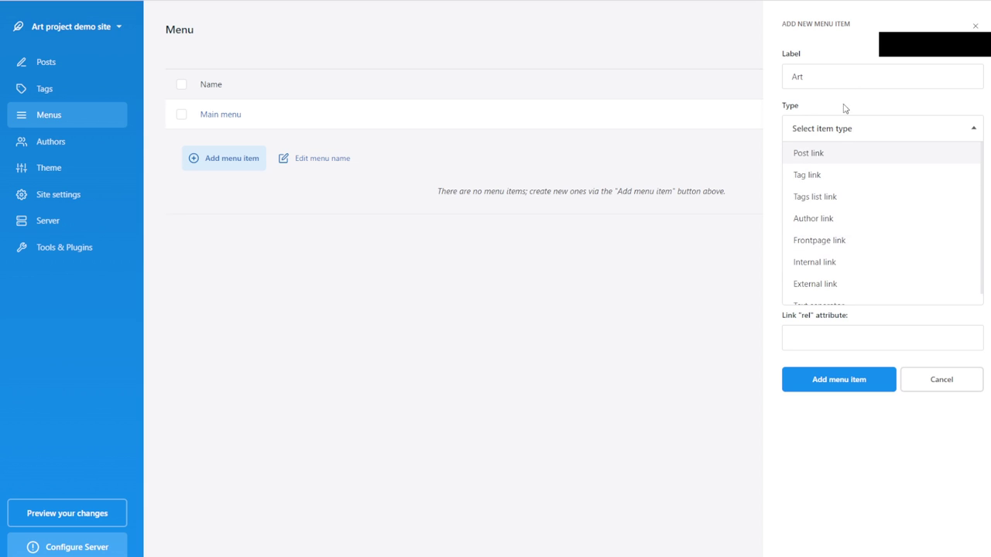
left_click(819, 178)
left_click(919, 184)
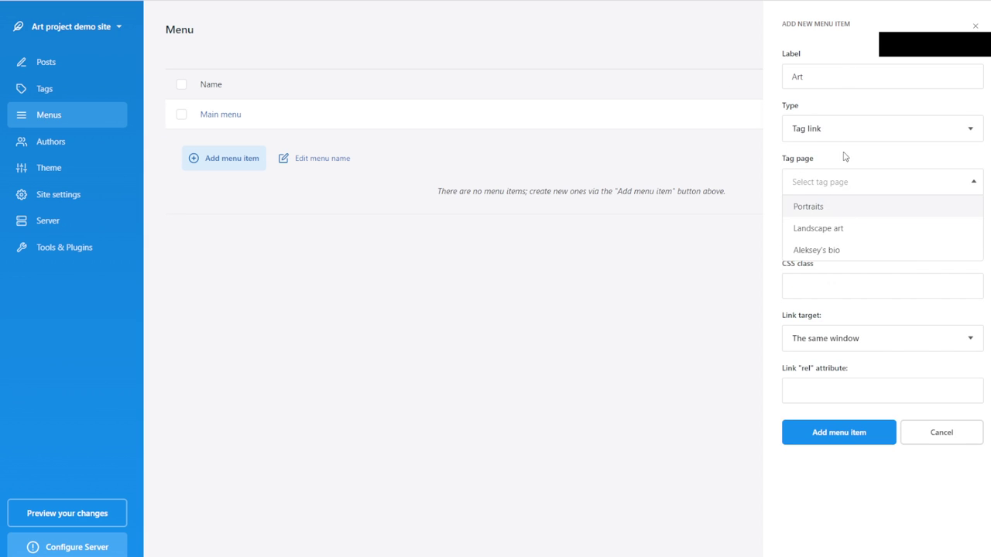
left_click(867, 133)
scroll(861, 243, "down", 1)
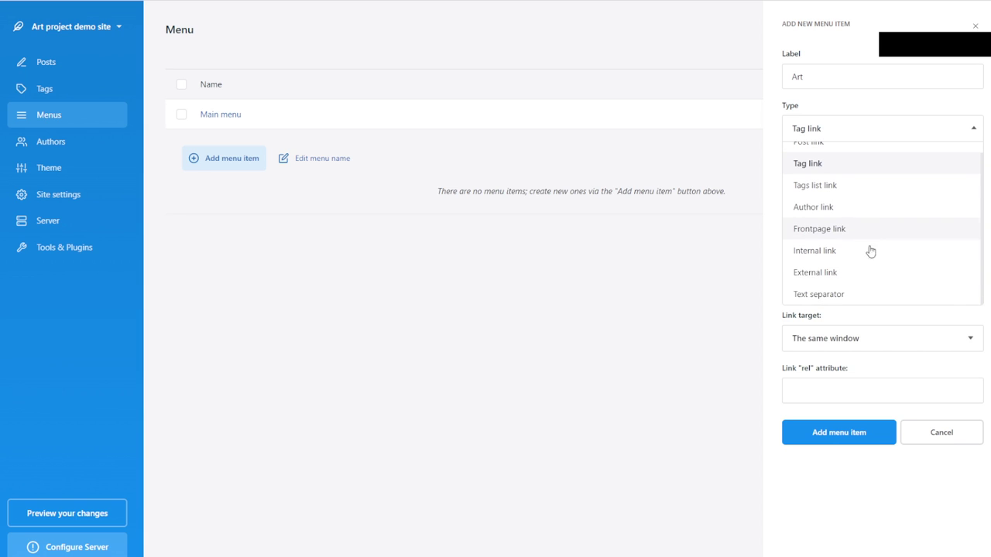
left_click(832, 300)
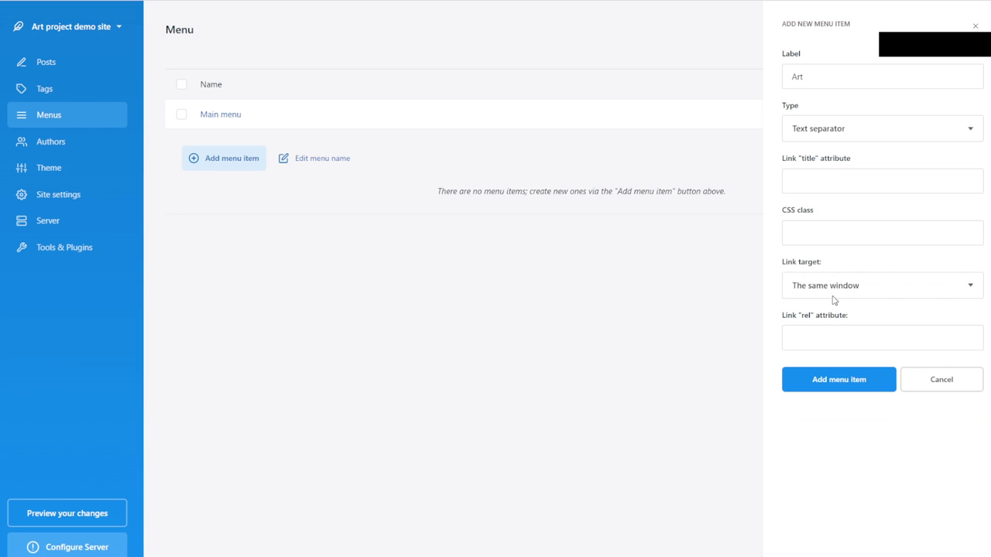
left_click(850, 186)
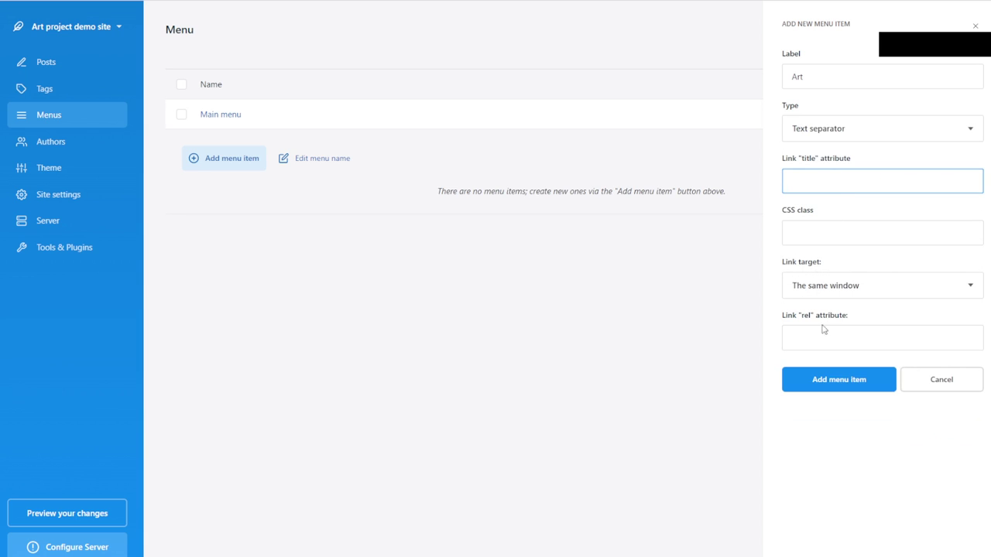
left_click(844, 384)
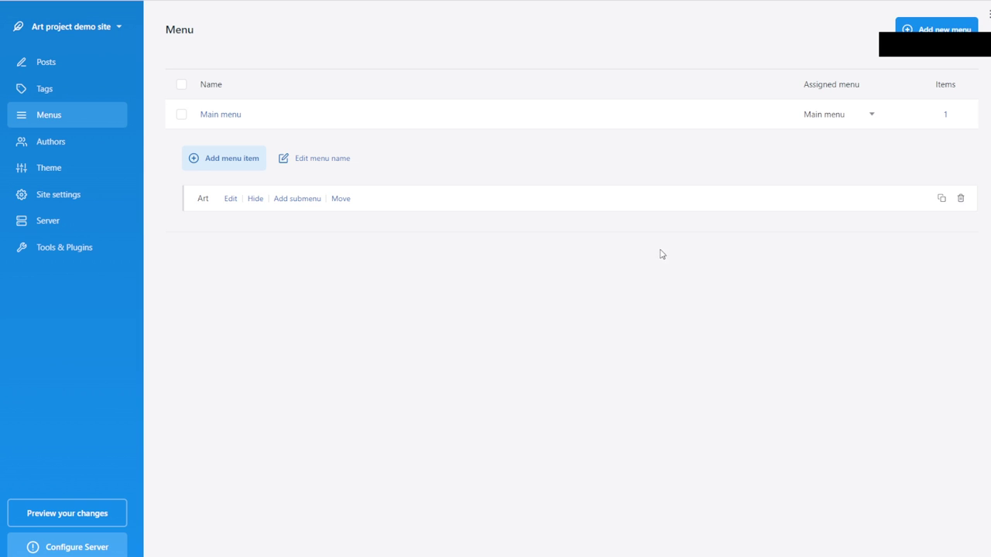
Step: Add a submenu item labelled Landscape under Art as a tag link to the Landscape art tag page
left_click(311, 201)
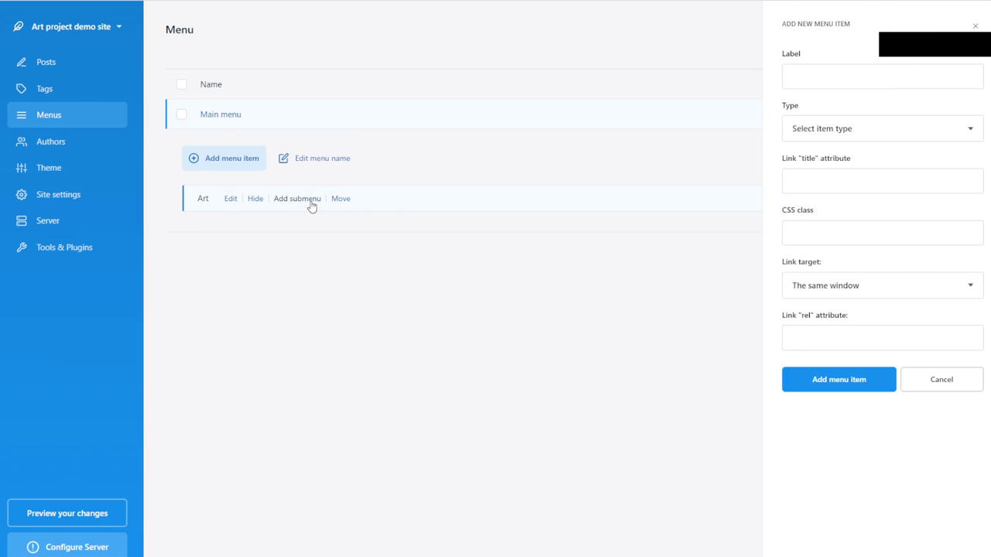
left_click(852, 82)
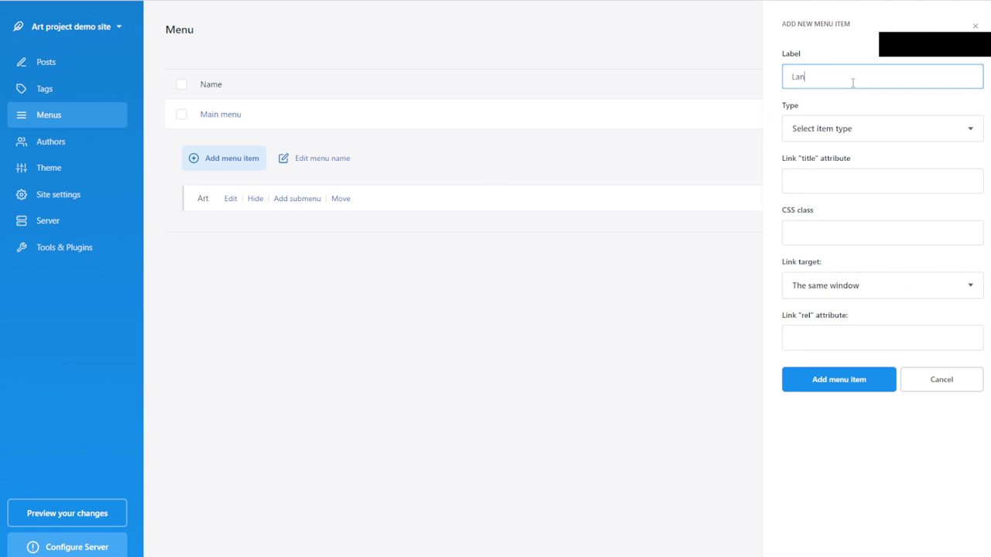
type("Landscape")
left_click(889, 132)
left_click(873, 174)
left_click(873, 181)
left_click(845, 229)
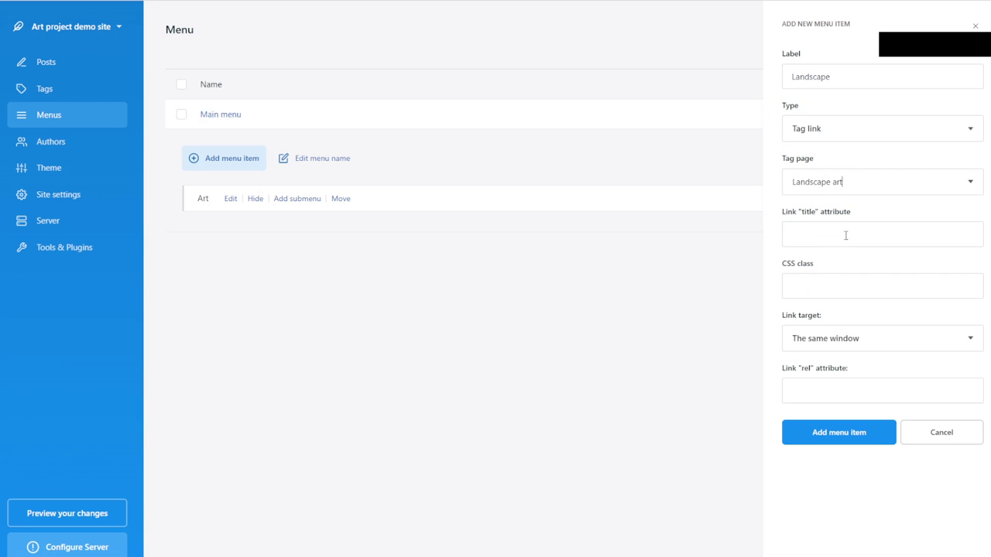
left_click(842, 433)
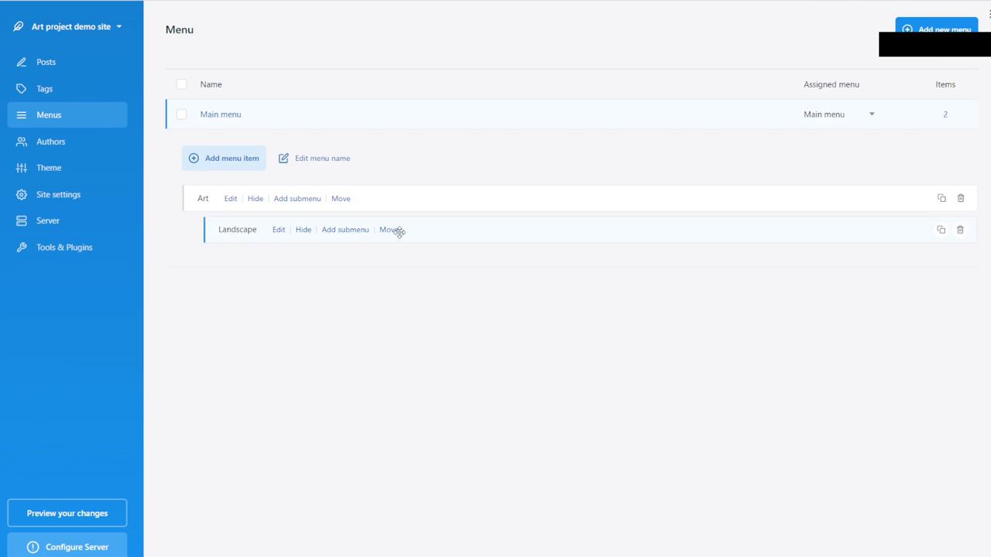
Step: Add a submenu item labelled Portrait under Art as a tag link to the Portraits tag page
left_click(287, 200)
left_click(829, 80)
type("Portrait")
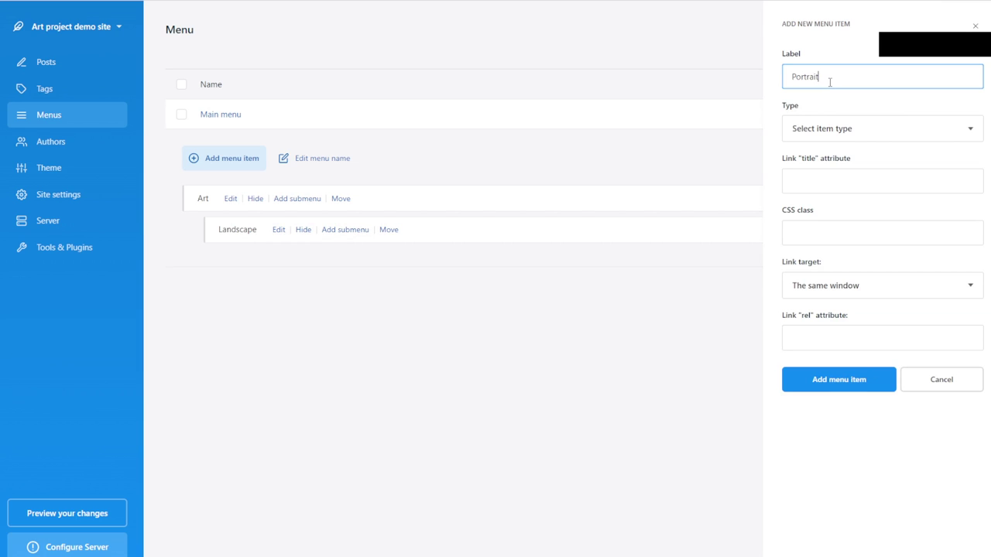
left_click(852, 124)
left_click(854, 175)
left_click(830, 180)
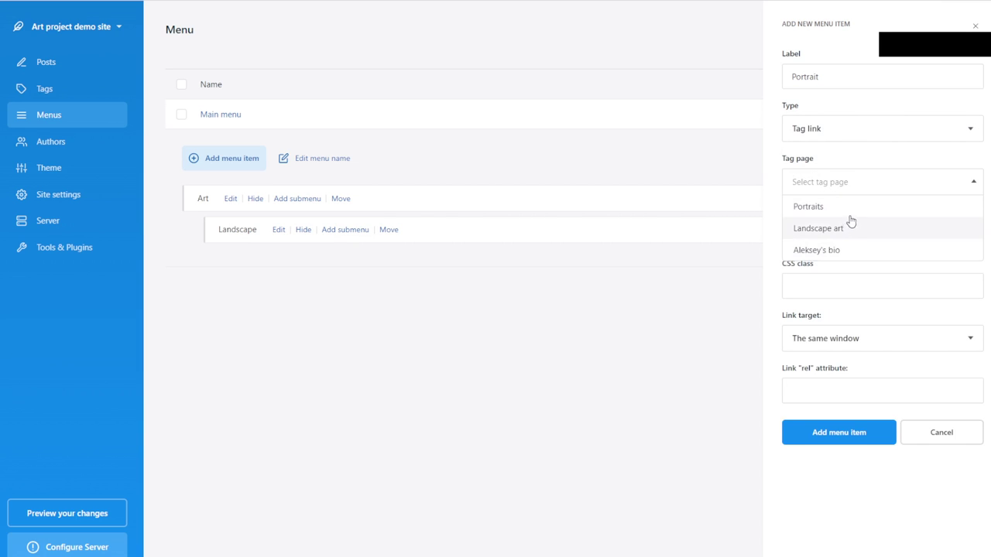
left_click(848, 207)
left_click(841, 434)
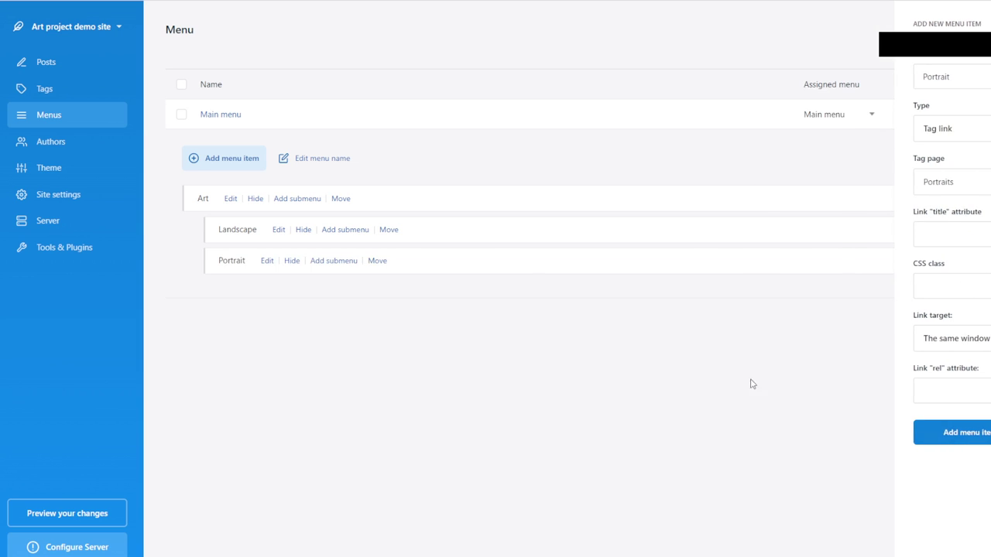
Step: Add a top-level menu item labelled About me as a post link to the About Me post
left_click(243, 161)
left_click(846, 74)
type("About me")
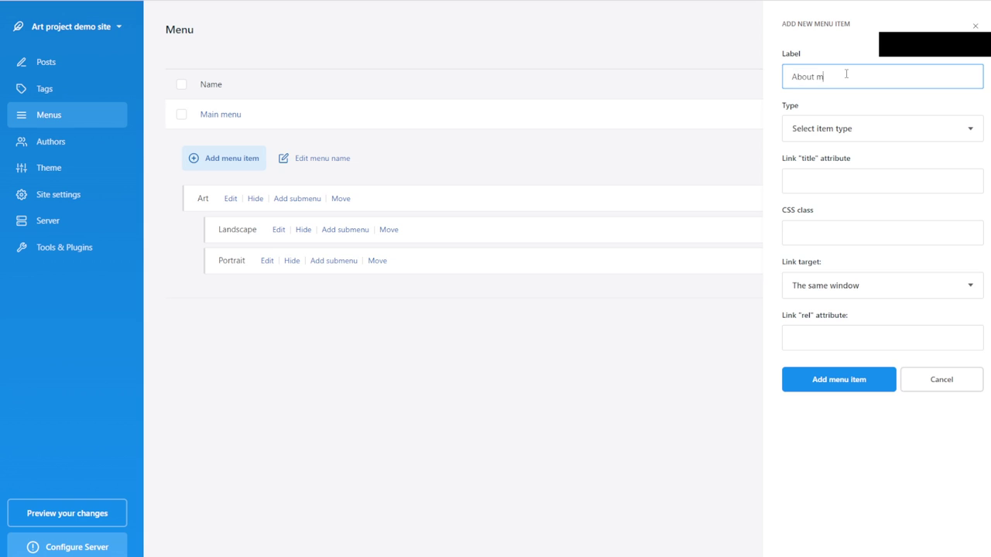
left_click(885, 126)
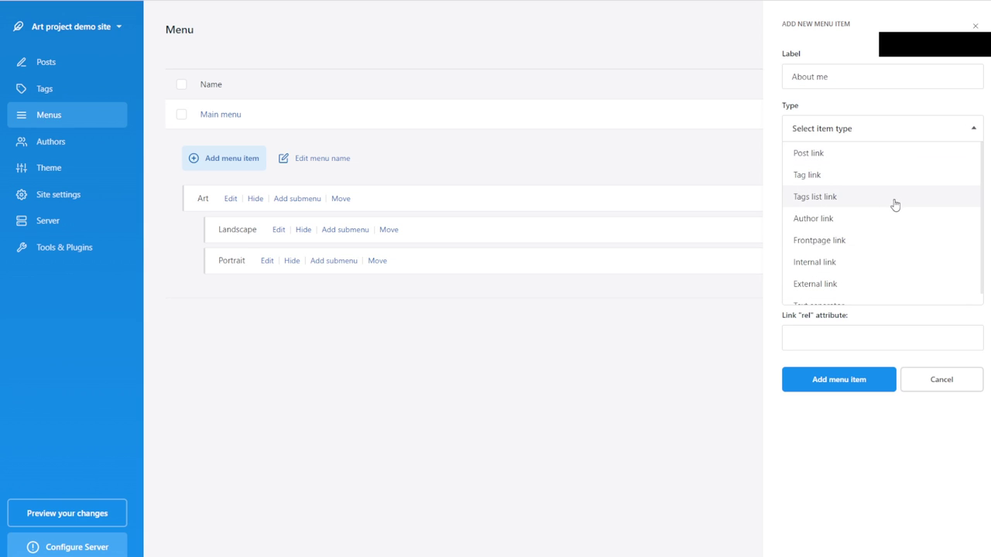
left_click(848, 154)
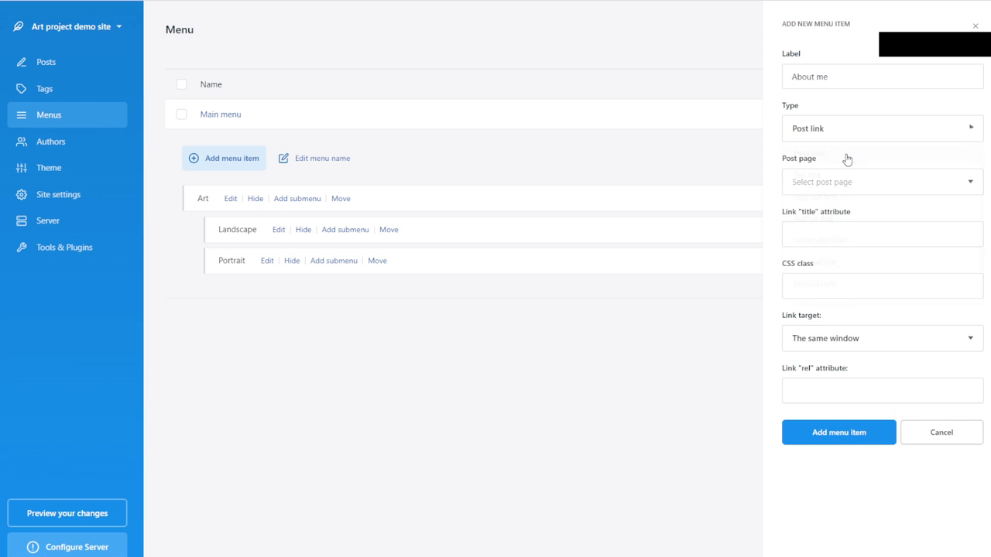
left_click(904, 185)
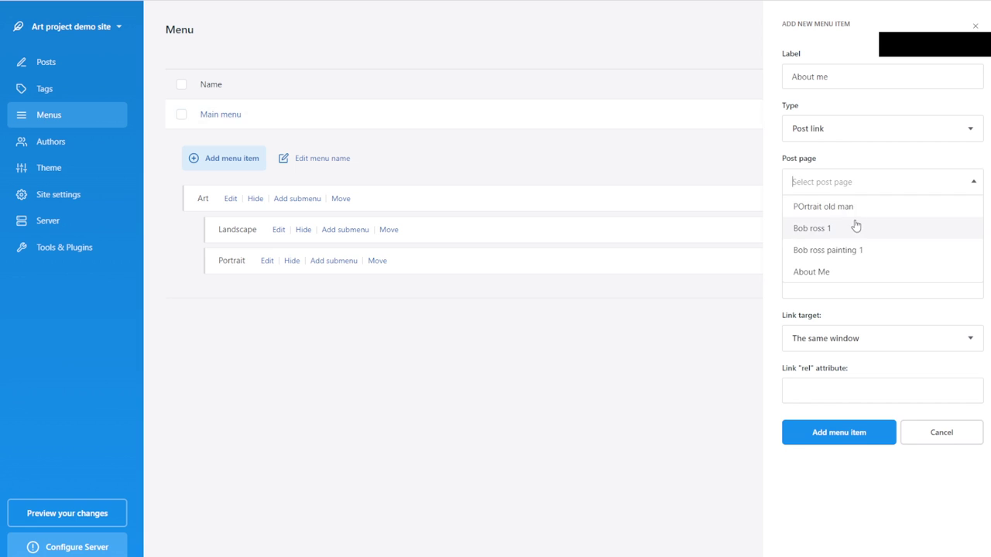
left_click(848, 272)
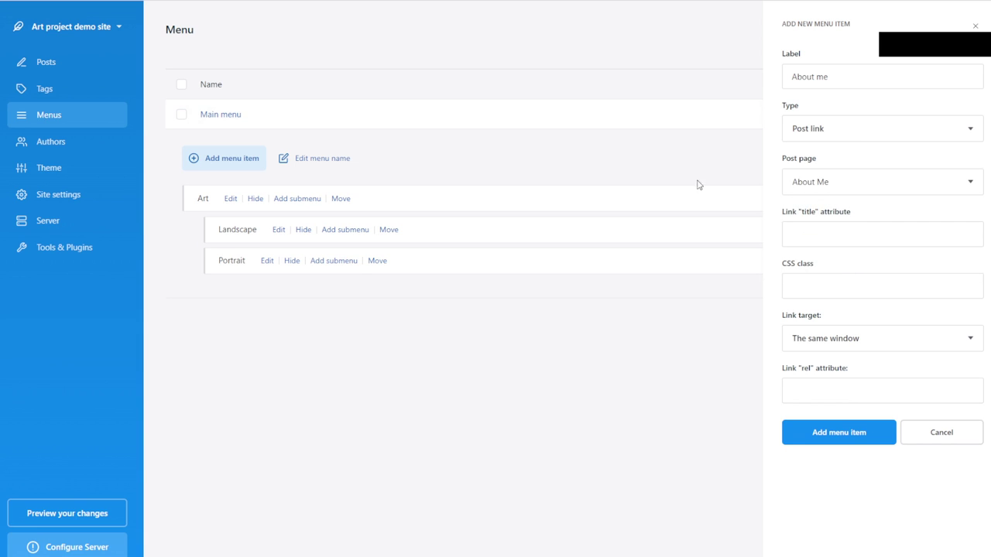
left_click(822, 435)
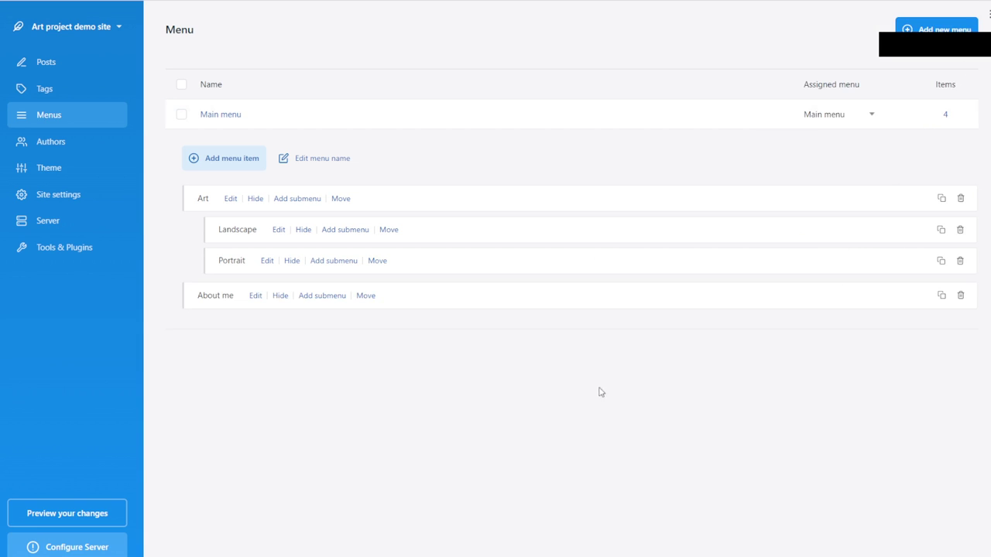
Step: Add a top-level menu item labelled Home with the Frontpage link type
left_click(238, 162)
left_click(834, 83)
type("Home")
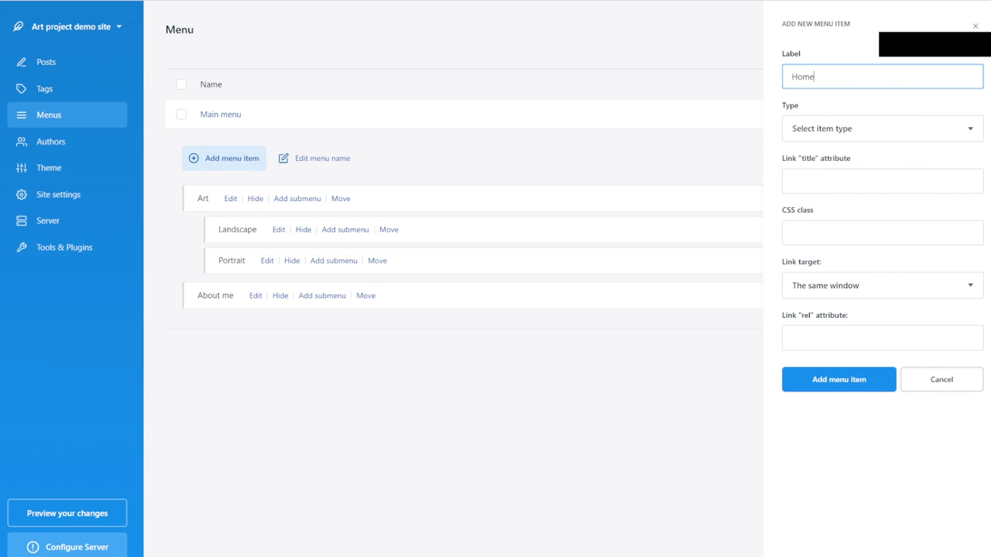
left_click(886, 135)
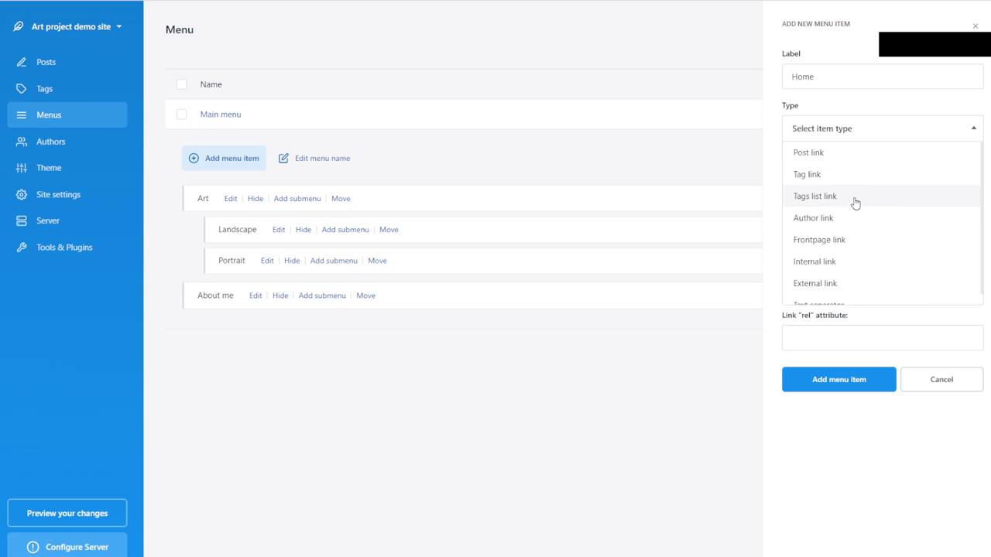
scroll(858, 217, "down", 1)
left_click(855, 231)
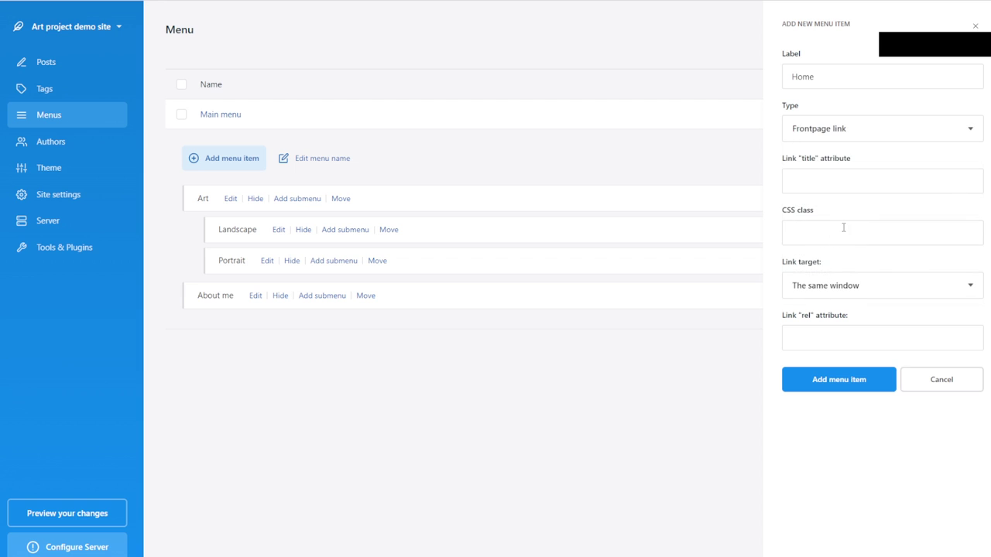
left_click(856, 376)
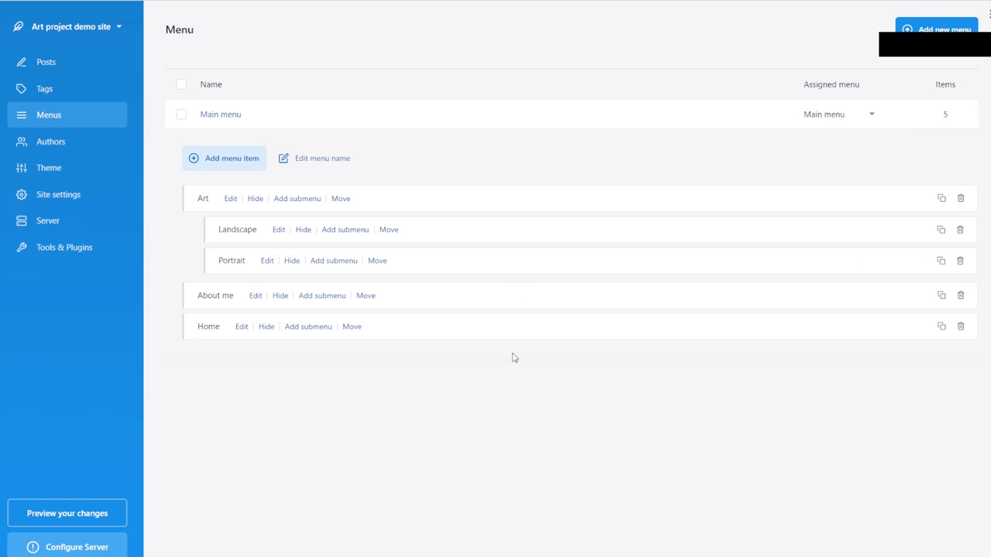
Step: Preview the site in the browser and test the Landscape, About Me and Home menu links
left_click(109, 512)
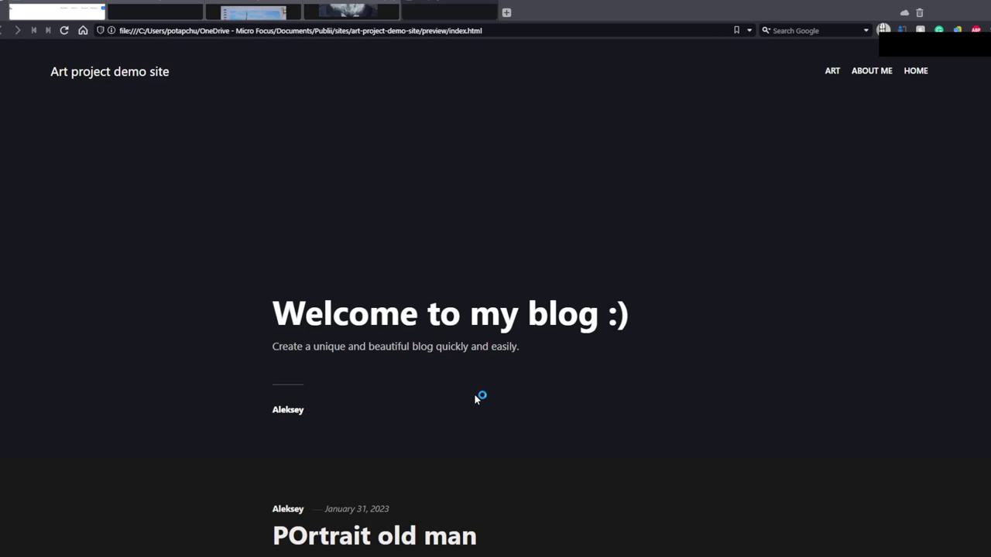
mouse_move(832, 72)
left_click(831, 72)
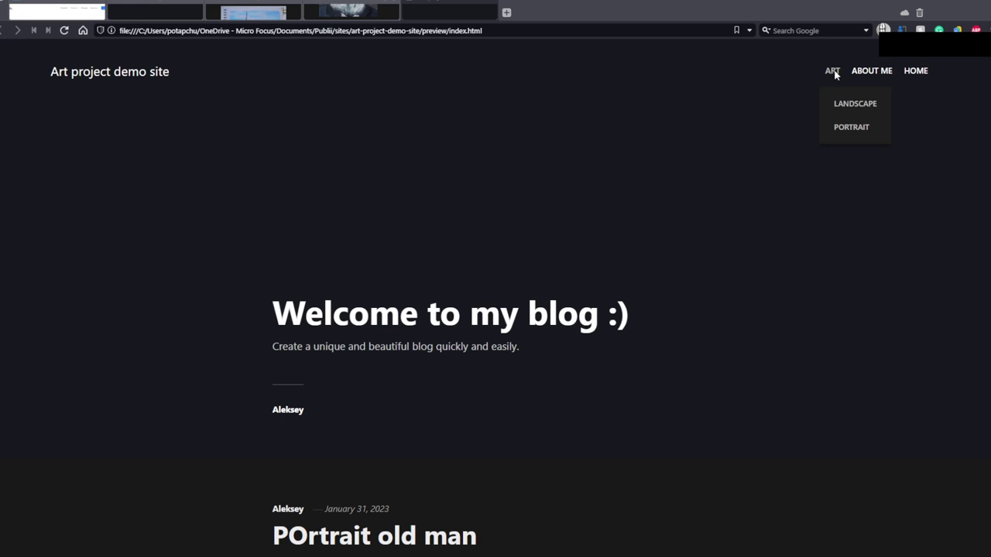
mouse_move(835, 70)
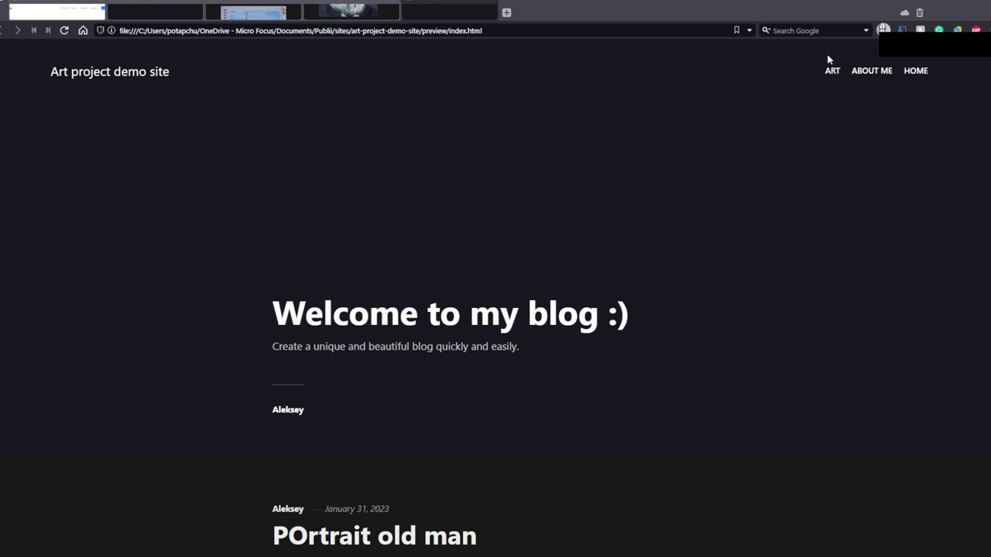
left_click(846, 109)
scroll(610, 284, "down", 3)
scroll(635, 291, "up", 3)
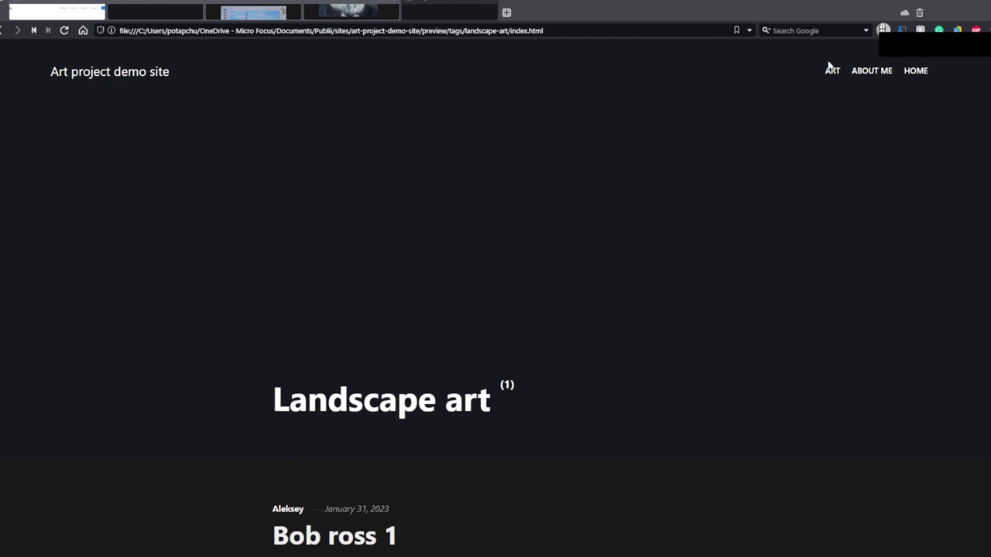
left_click(887, 71)
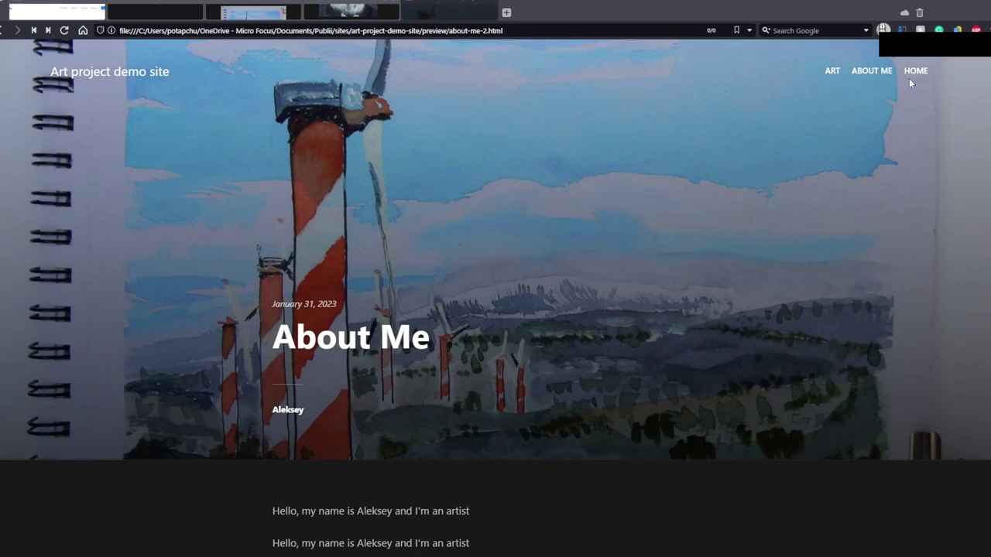
left_click(914, 72)
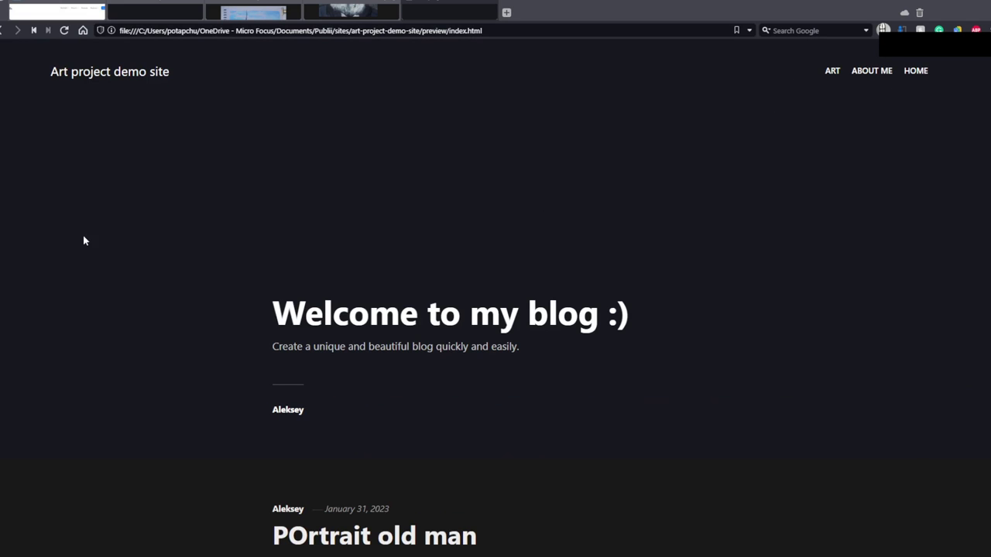
Step: Return to Publii and move the Home item above Art so it comes first in the main menu
key("alt+Tab")
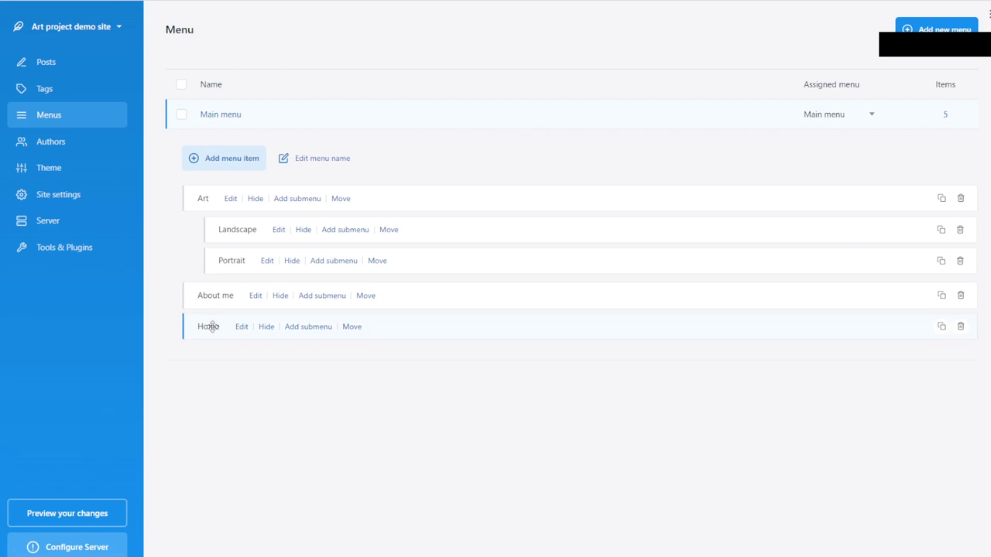
left_click_drag(188, 326, 179, 177)
left_click_drag(194, 314, 194, 201)
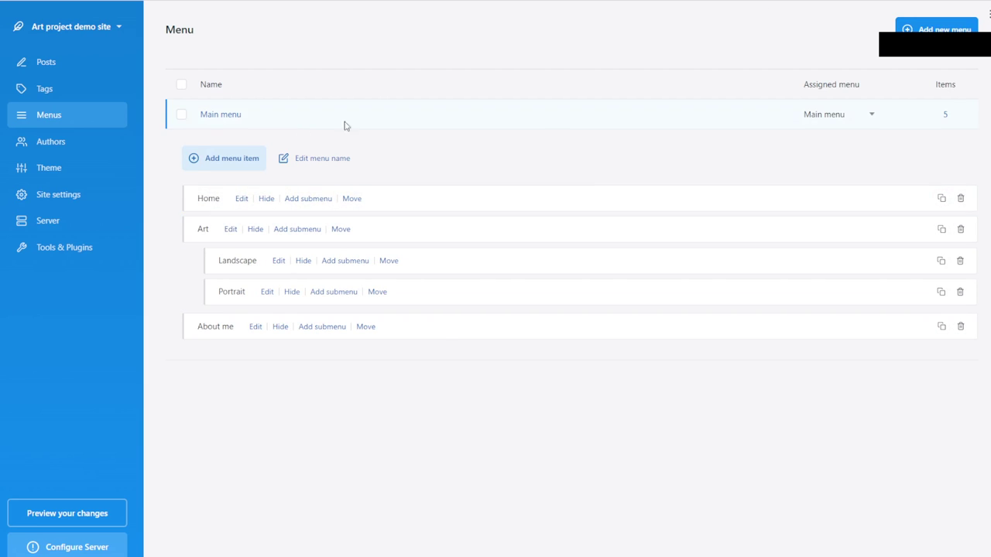
Step: Preview the site again and examine the reordered navigation menu, site title and welcome text on the front page
left_click(77, 511)
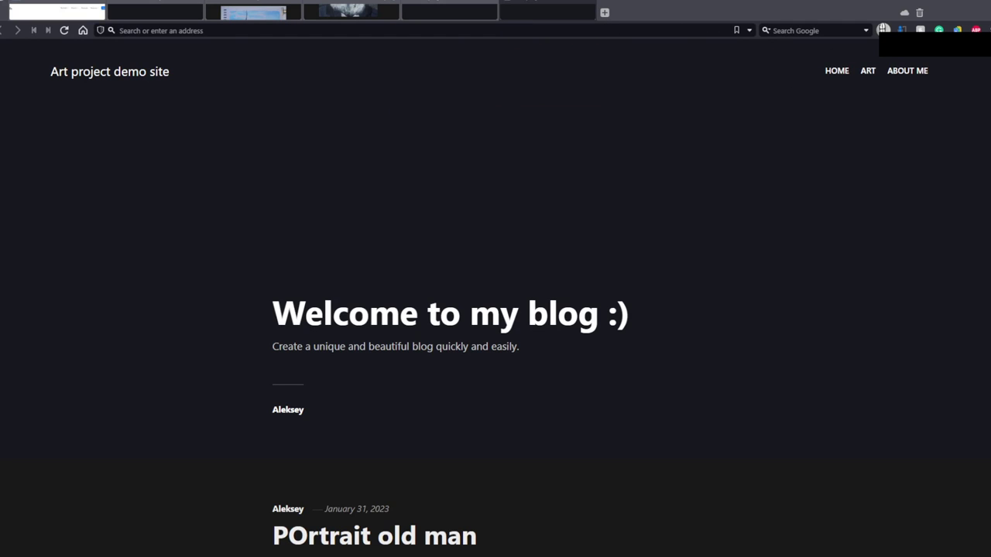
key("alt+Tab")
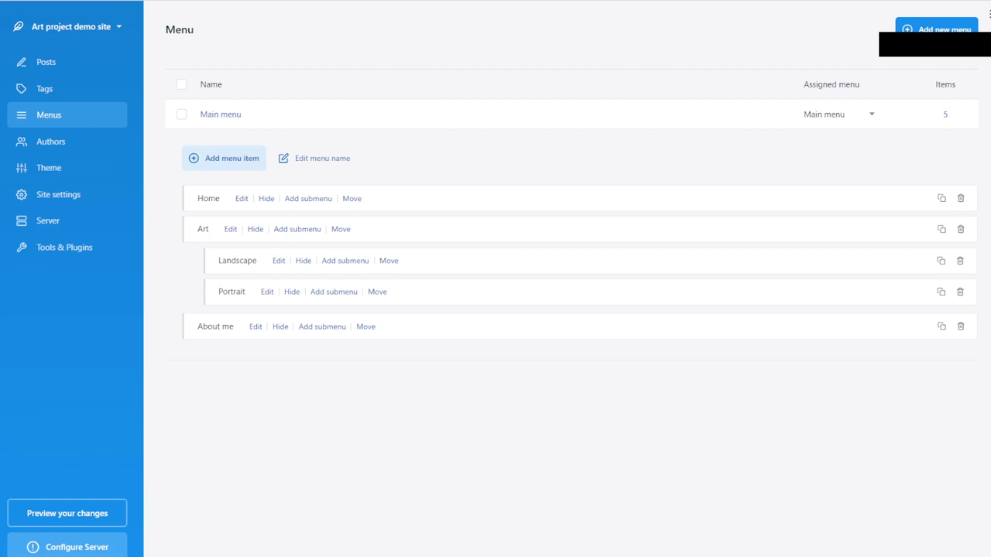
key("alt+Tab")
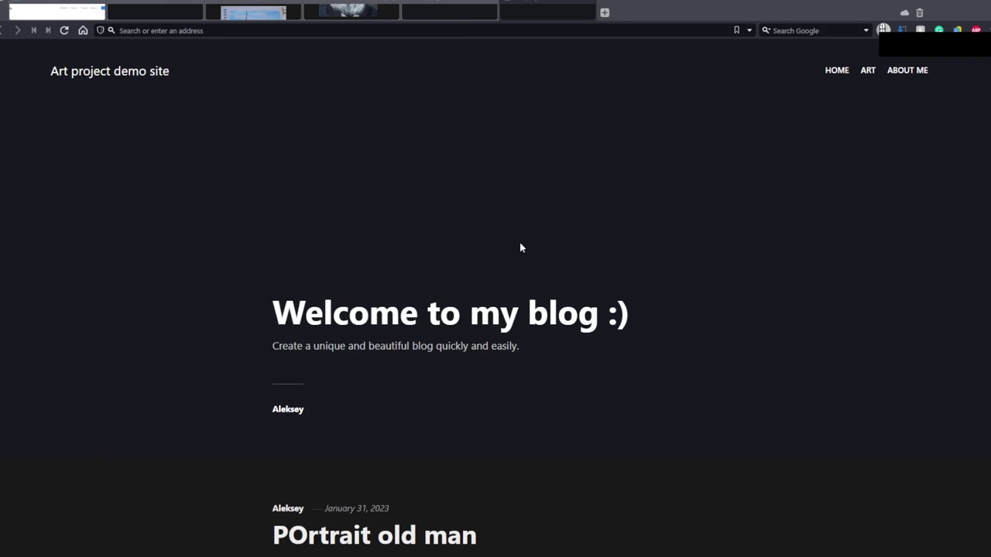
scroll(520, 243, "down", 3)
scroll(455, 261, "up", 2)
scroll(449, 260, "up", 1)
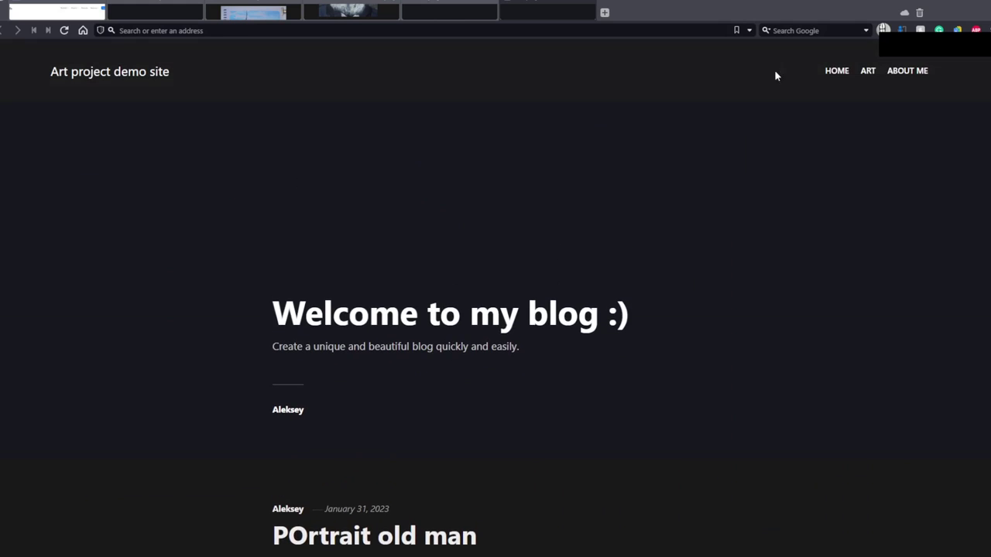
left_click(841, 75)
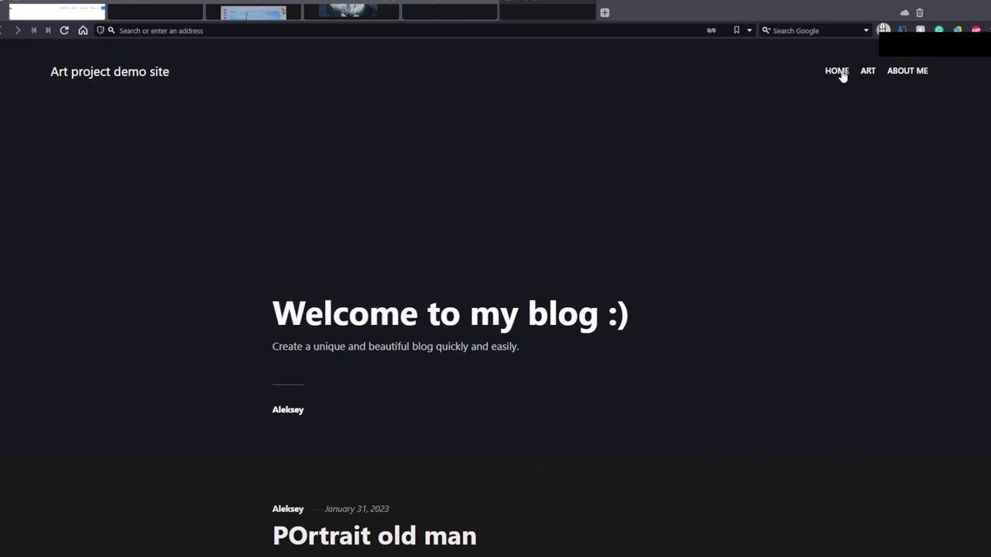
triple_click(172, 75)
left_click_drag(305, 309, 555, 346)
left_click(599, 404)
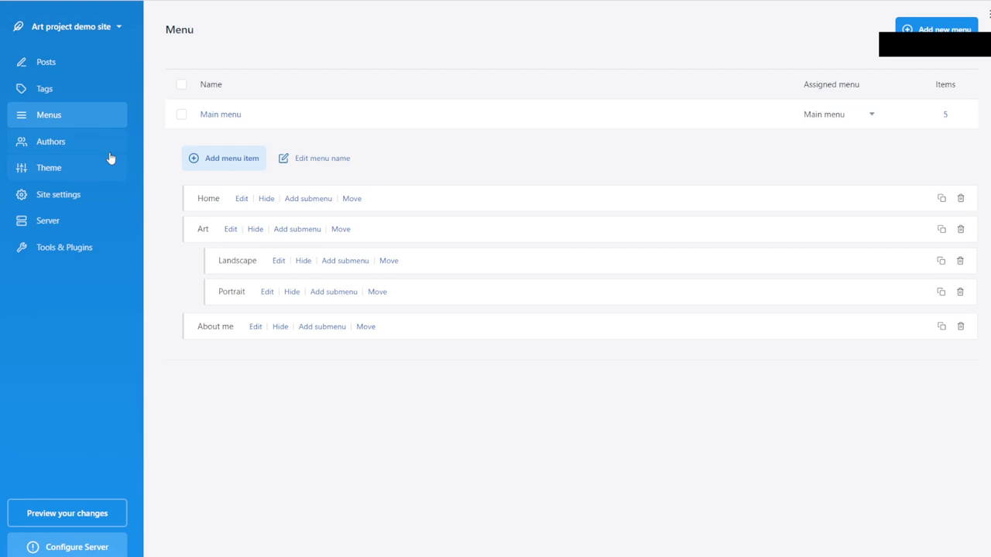
Step: Return to Publii and look over the theme settings and the site settings
left_click(60, 174)
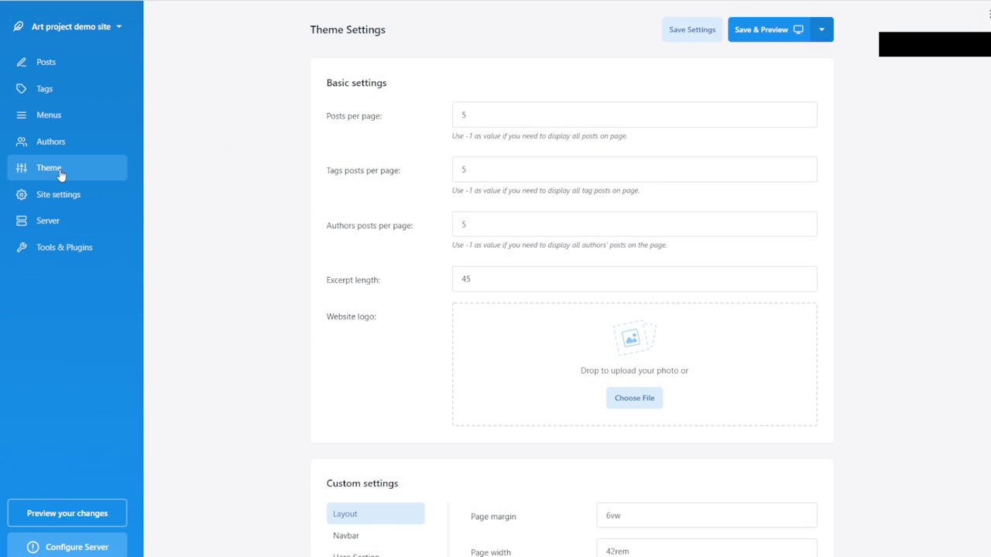
left_click(66, 203)
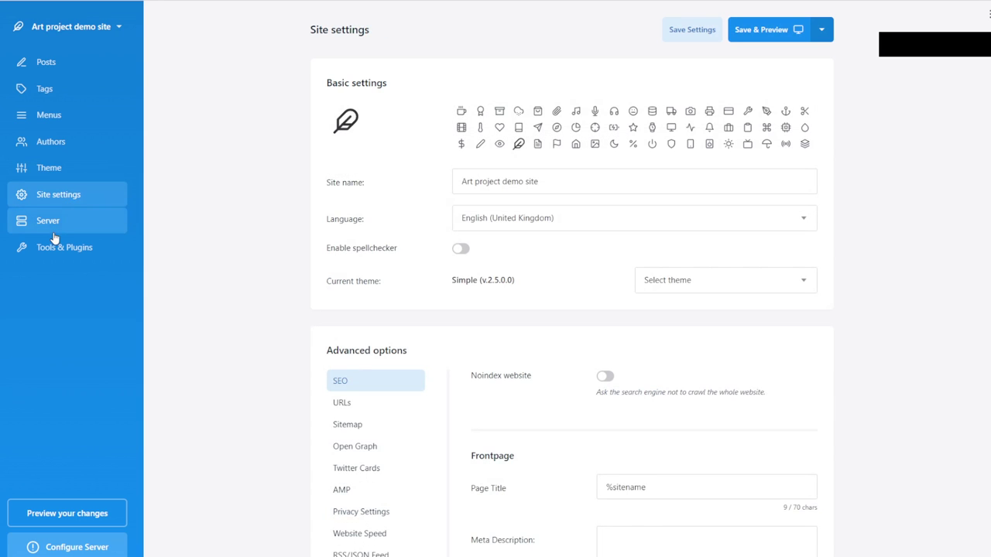
Step: Open the GitHub server configuration and examine its website URL, repository, branch and token fields
left_click(55, 224)
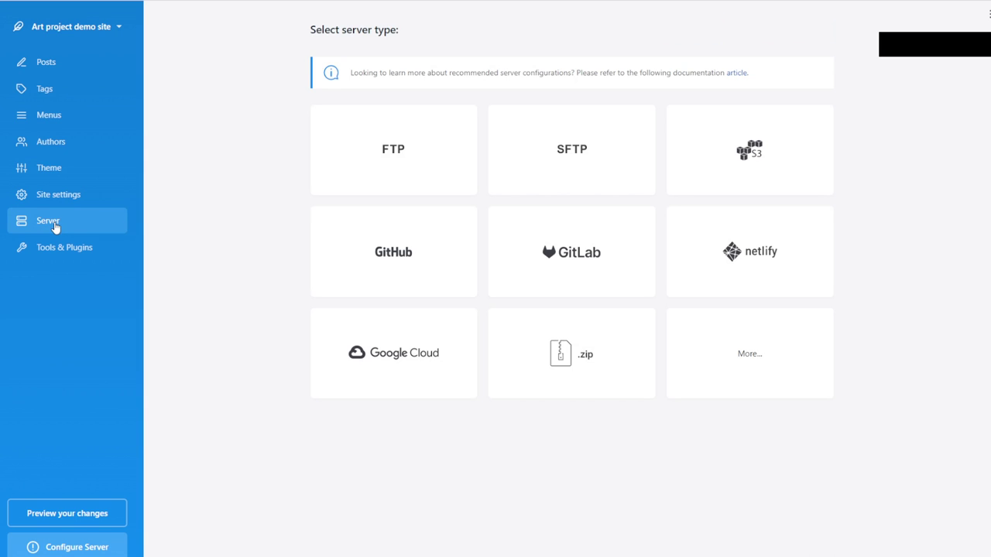
left_click(438, 254)
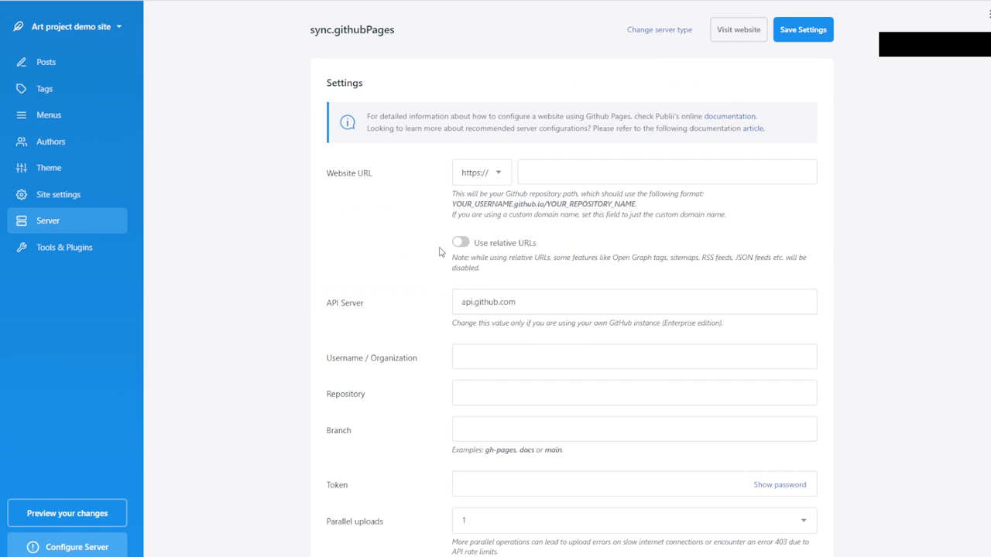
left_click(603, 166)
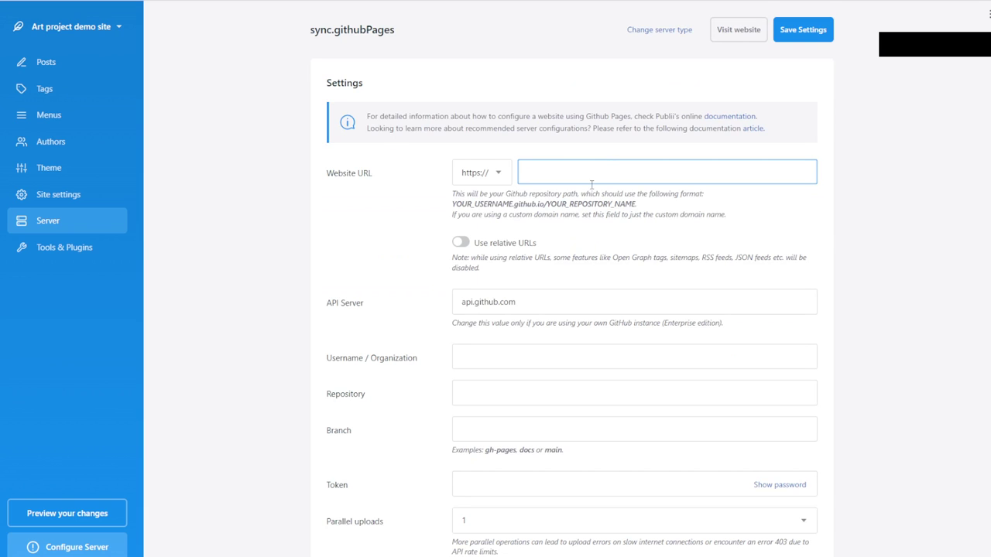
scroll(590, 190, "down", 3)
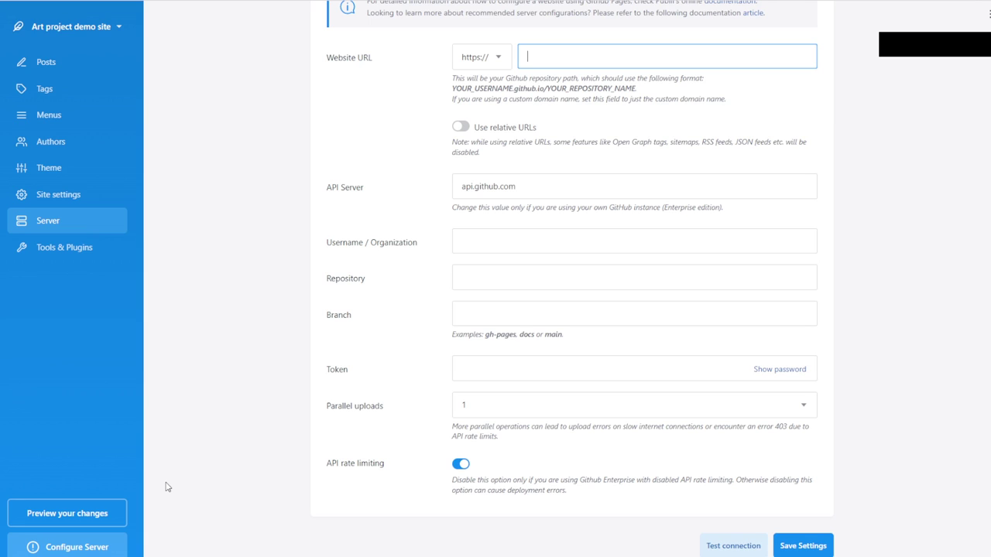
left_click(357, 309)
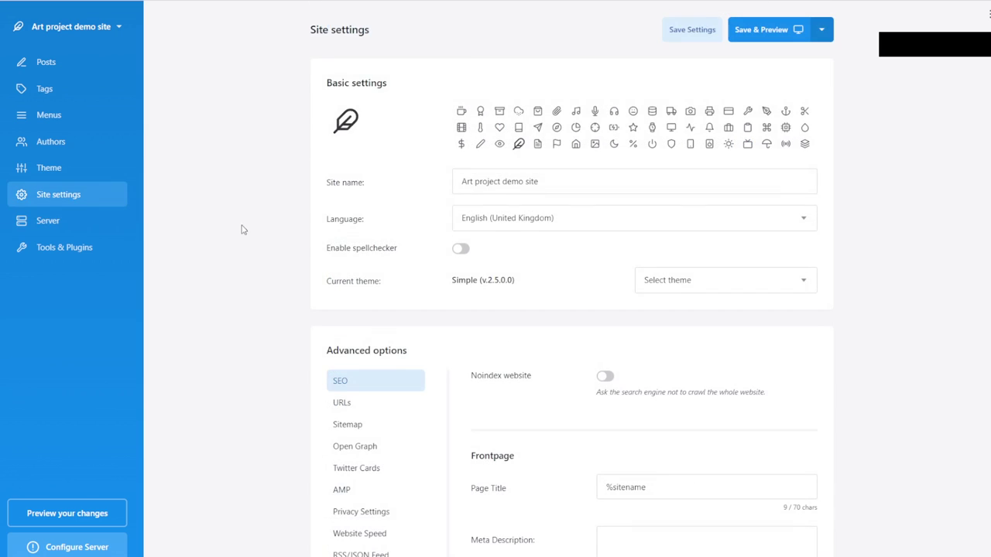
Step: Open the Netlify server configuration and examine its Website URL, Site ID and Netlify token fields
left_click(39, 221)
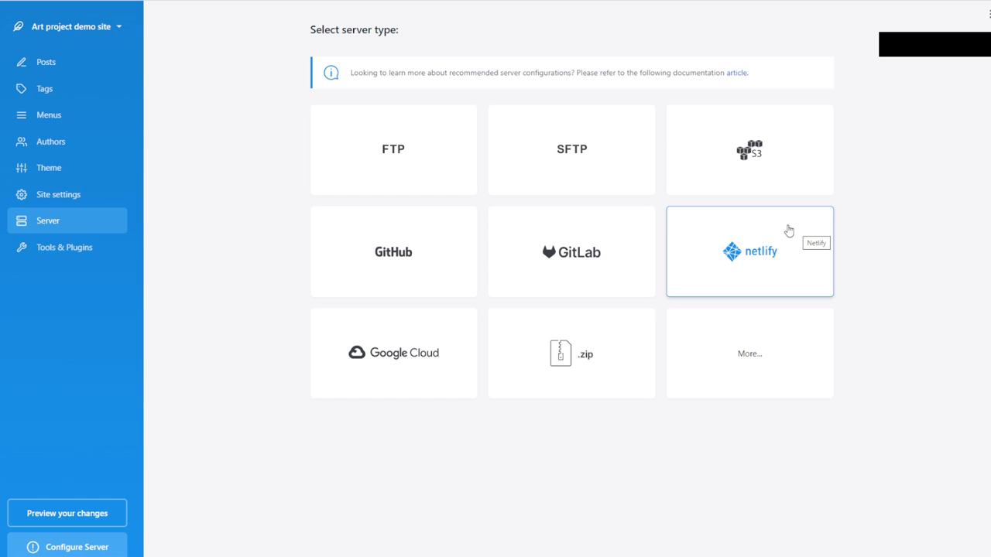
left_click(799, 234)
left_click(576, 254)
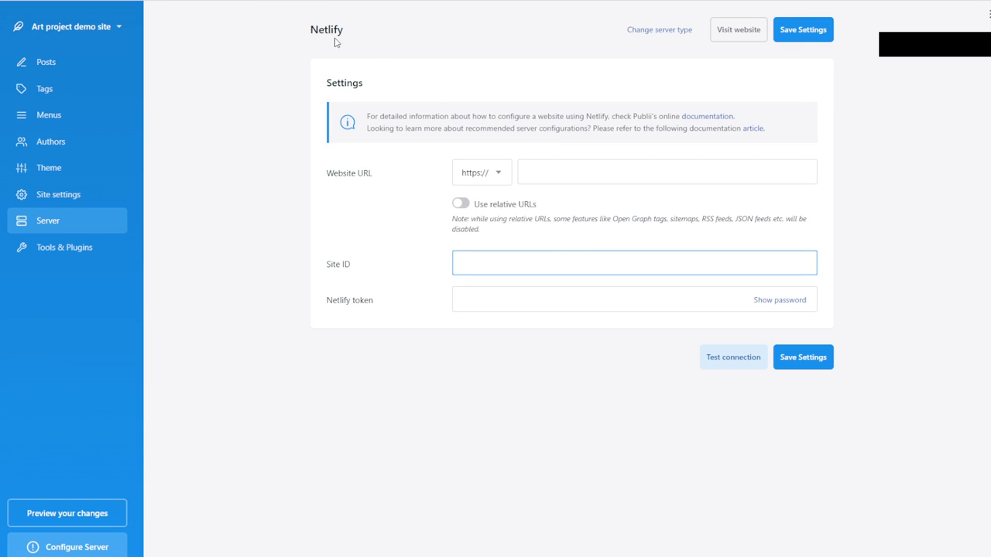
left_click(497, 296)
left_click(522, 257)
left_click(507, 167)
left_click(507, 171)
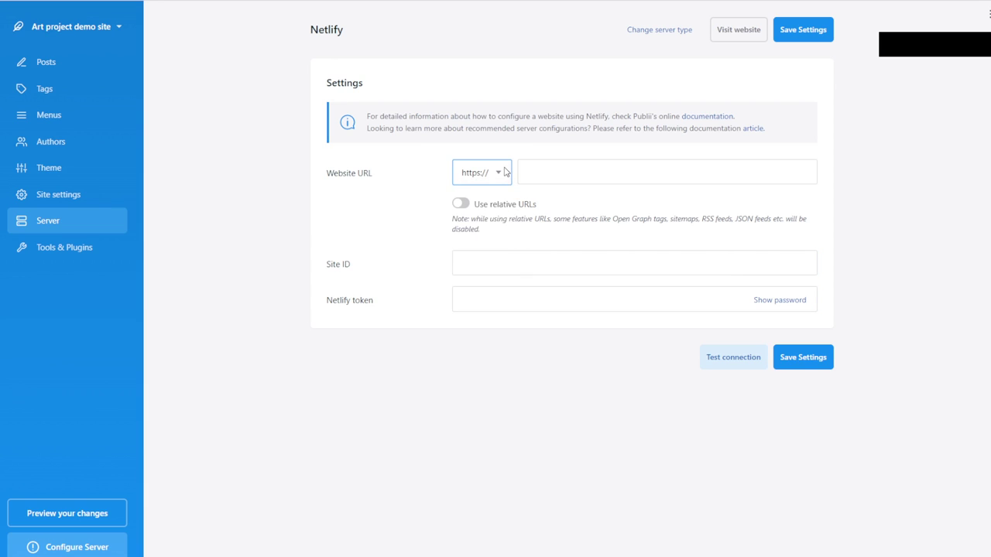
left_click(554, 166)
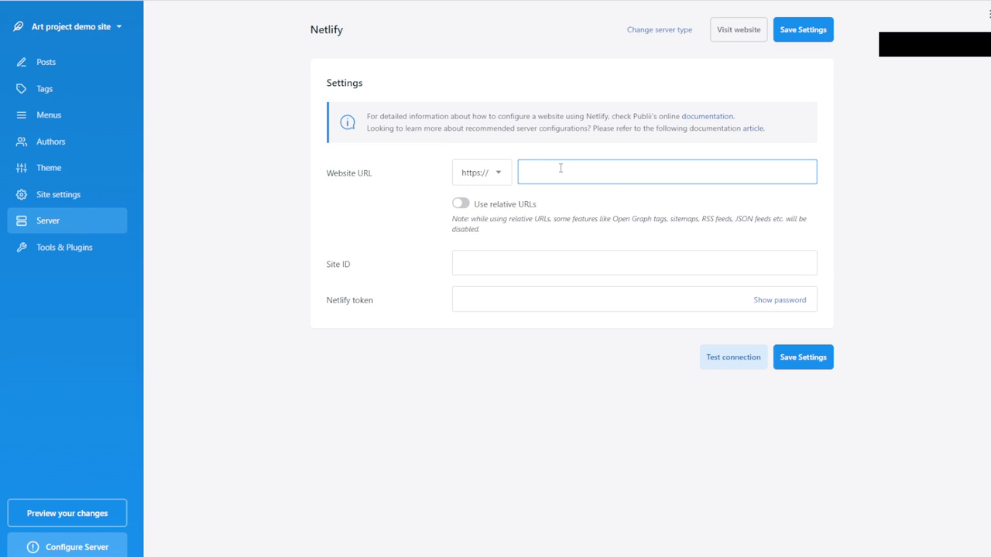
Step: Open the theme settings, switch to the browser and examine the previewed site's local file address
left_click(699, 271)
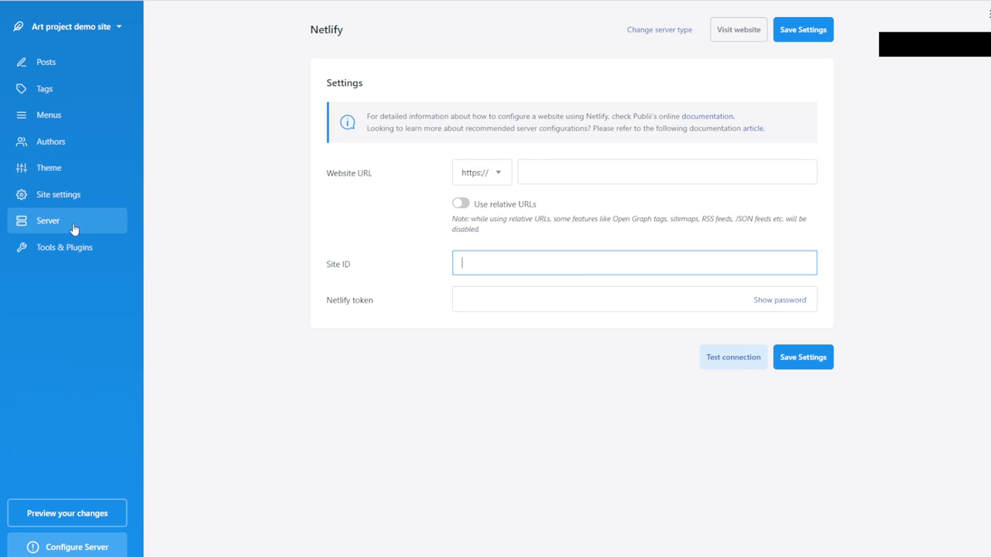
left_click(62, 178)
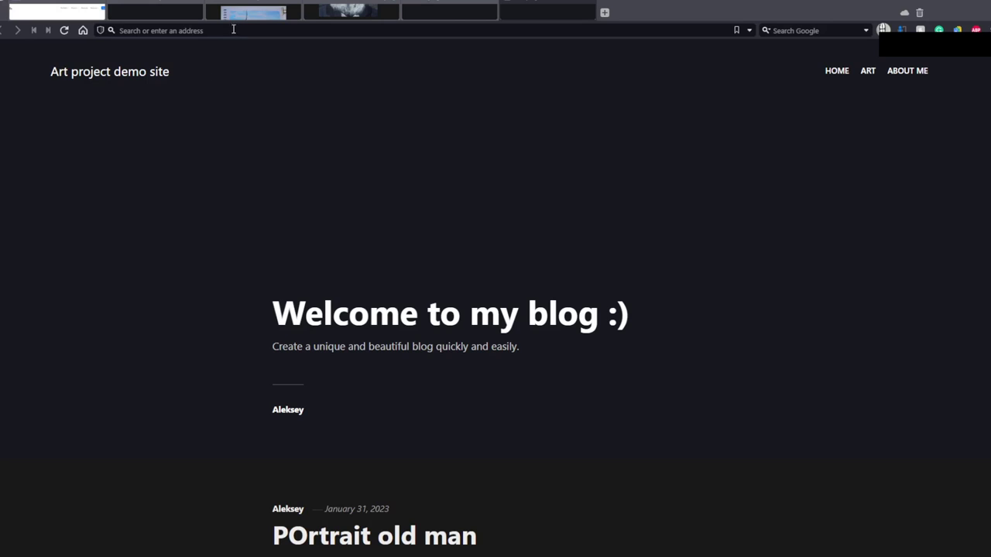
left_click(238, 31)
left_click(303, 34)
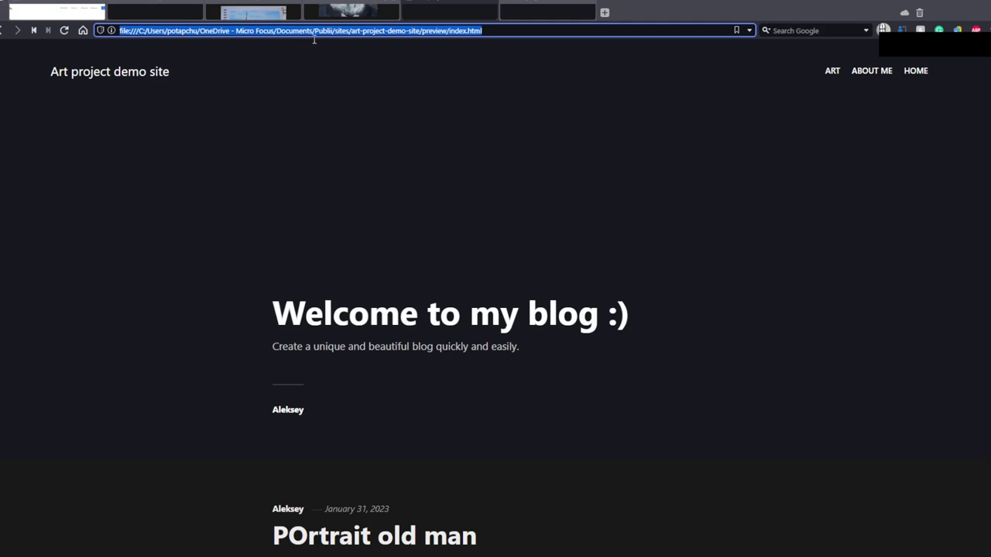
left_click(502, 31)
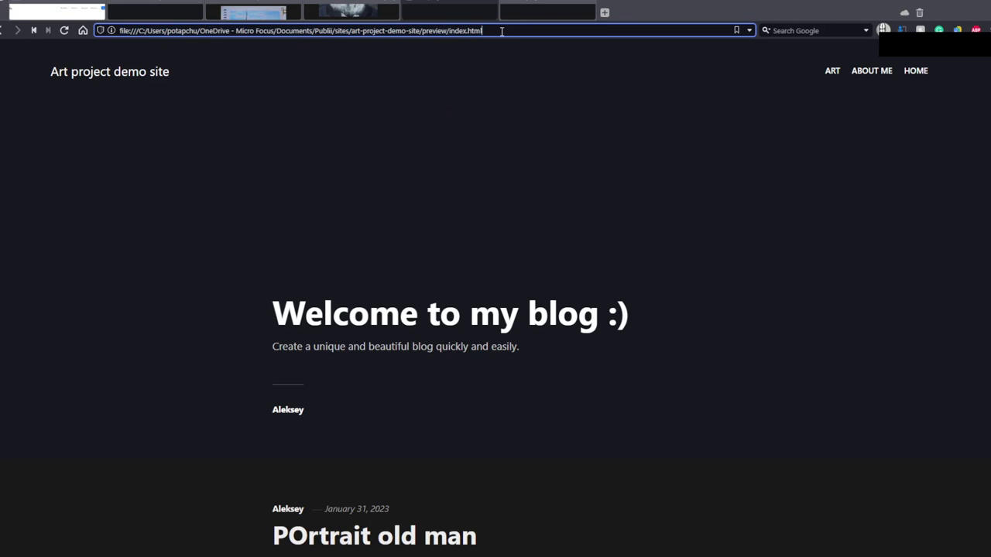
left_click_drag(286, 31, 46, 35)
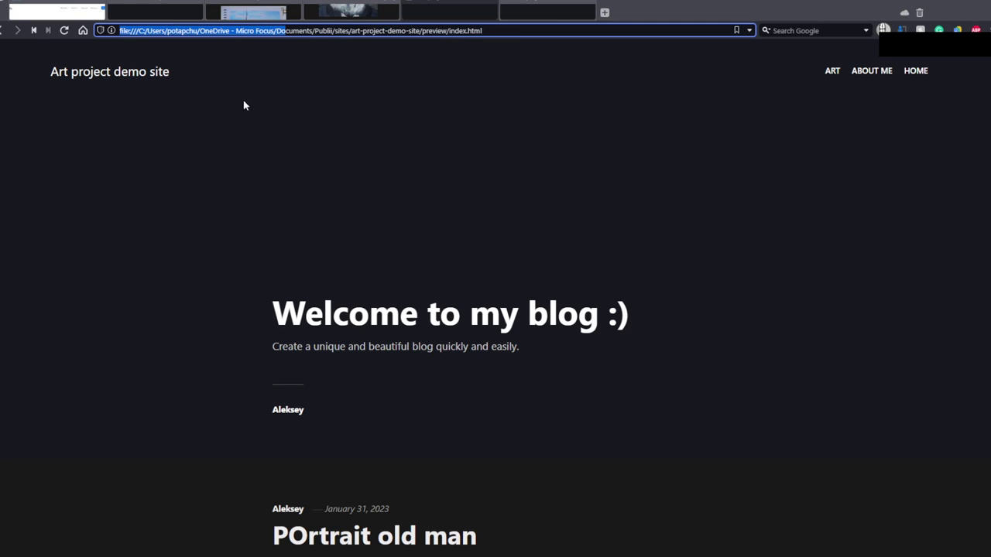
left_click(573, 6)
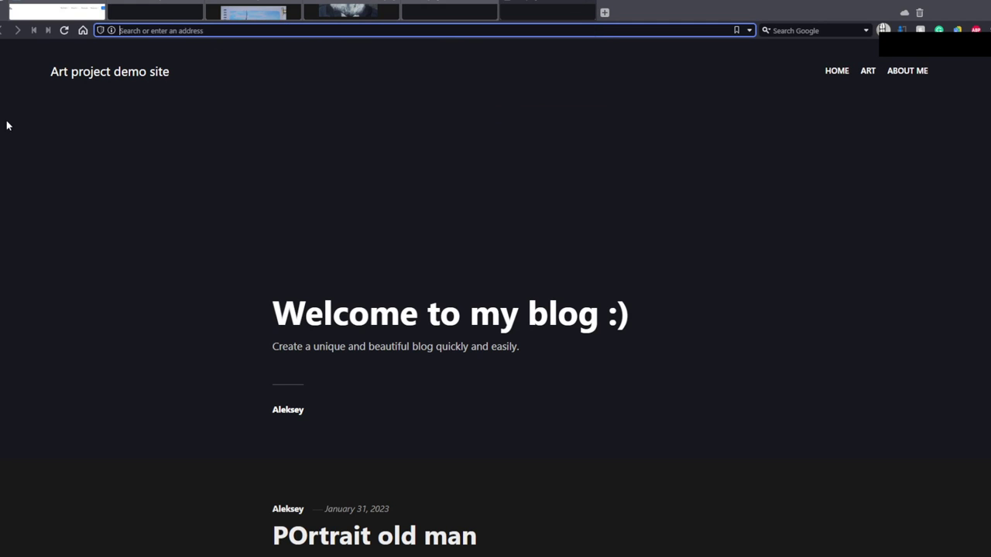
Step: Review the post list in the site preview and set the theme's Posts per page to 10
key("alt+Tab")
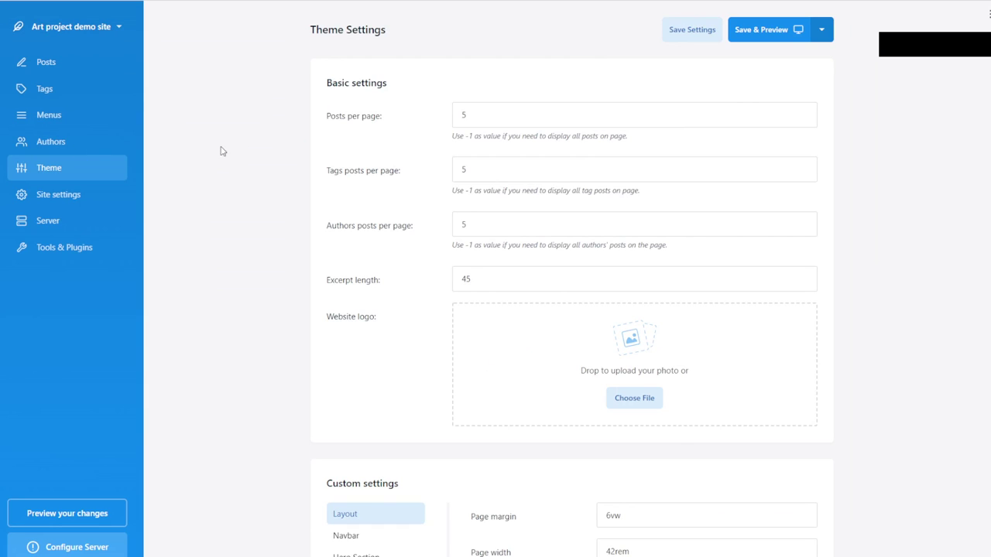
left_click(531, 124)
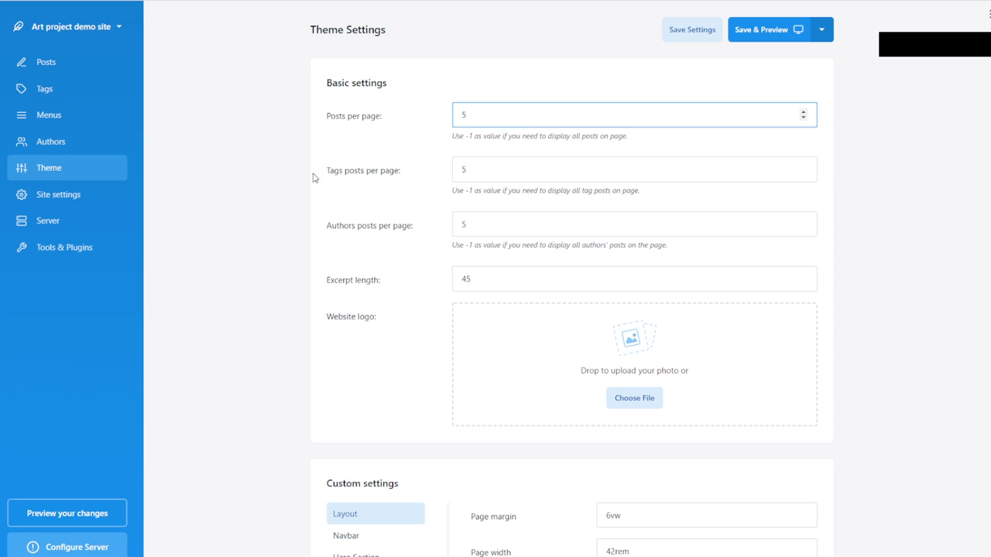
key("alt+Tab")
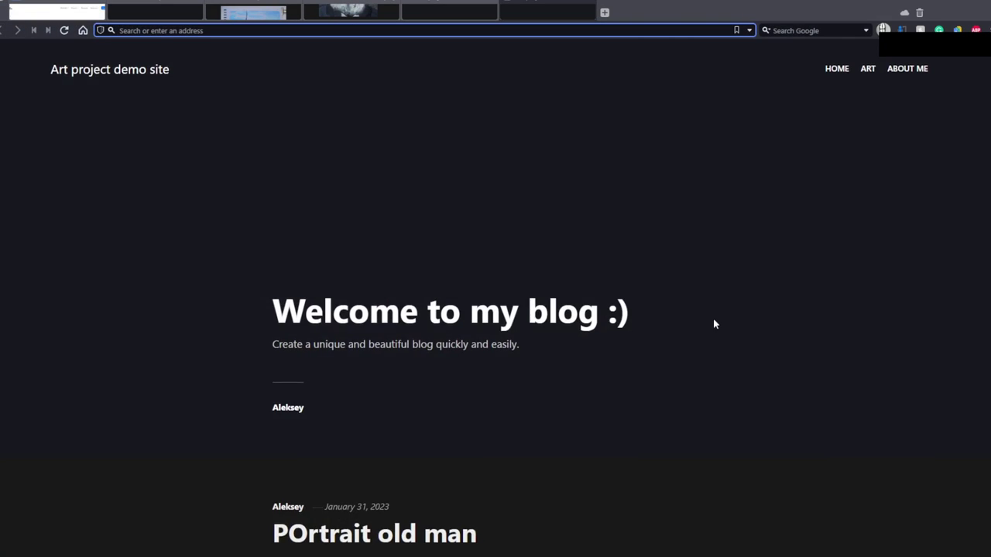
scroll(516, 337, "down", 6)
scroll(395, 371, "down", 3)
scroll(464, 263, "up", 5)
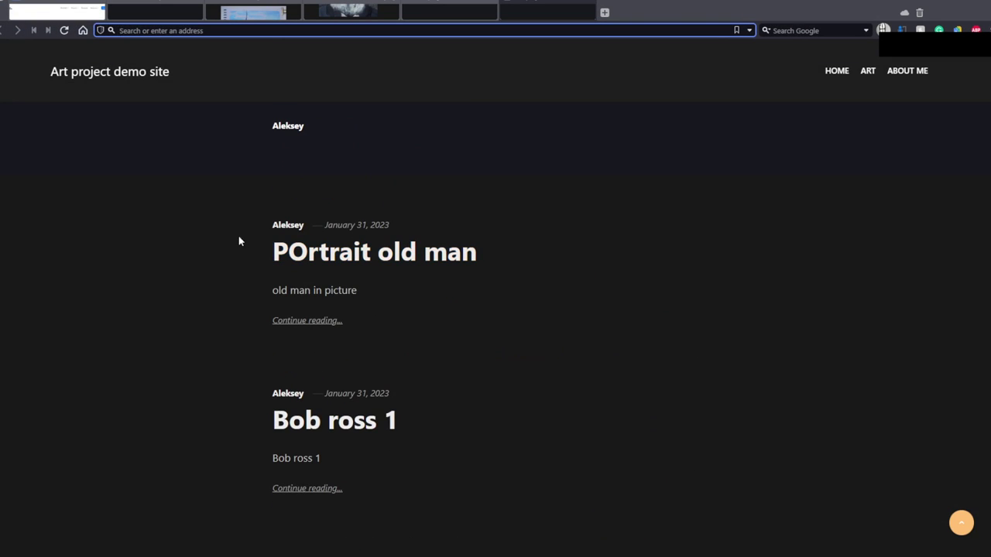
key("alt+Tab")
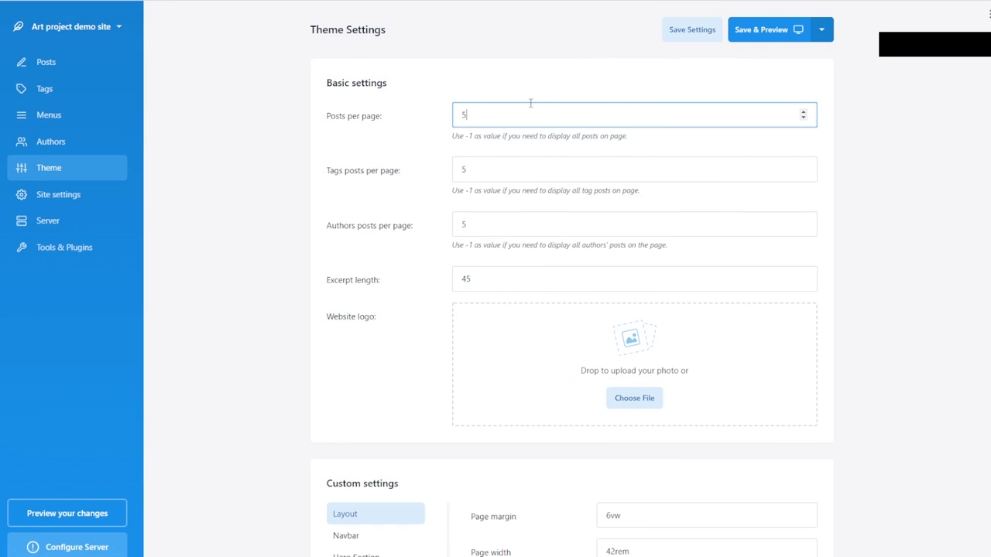
key("BackSpace")
type("10")
Step: Look over the Tags posts per page, Authors posts per page and Excerpt length settings of the theme
left_click(523, 163)
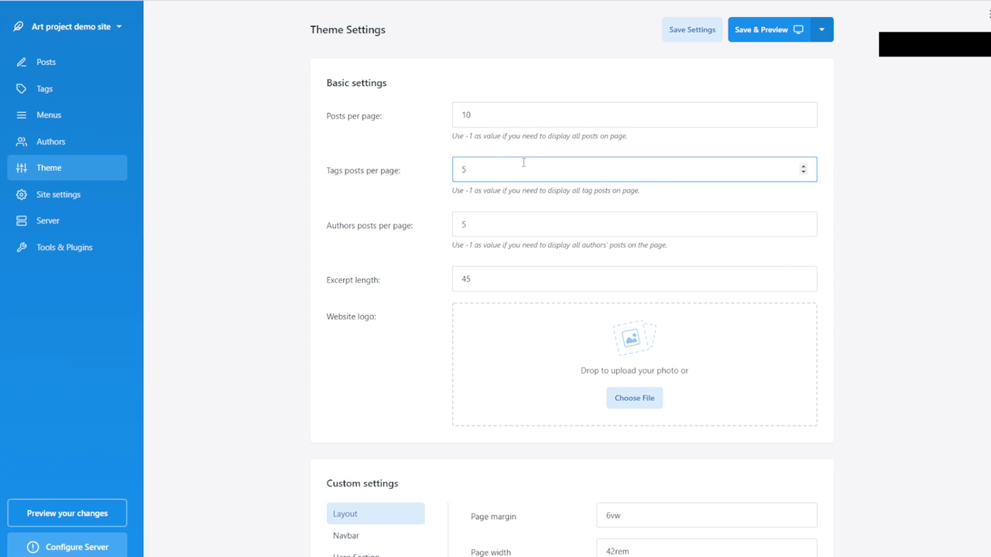
left_click(513, 228)
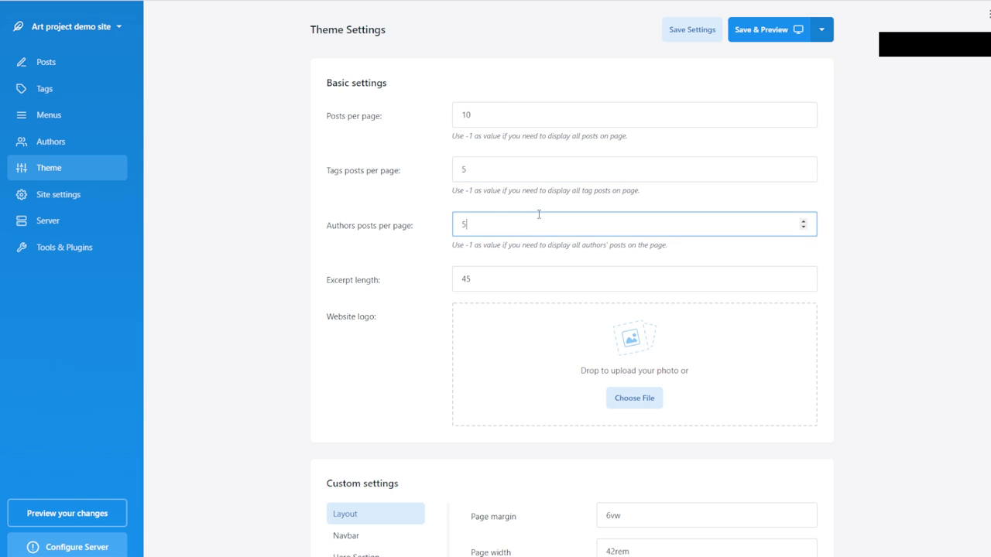
scroll(539, 216, "down", 2)
left_click(532, 168)
left_click(508, 59)
left_click(512, 114)
left_click(515, 166)
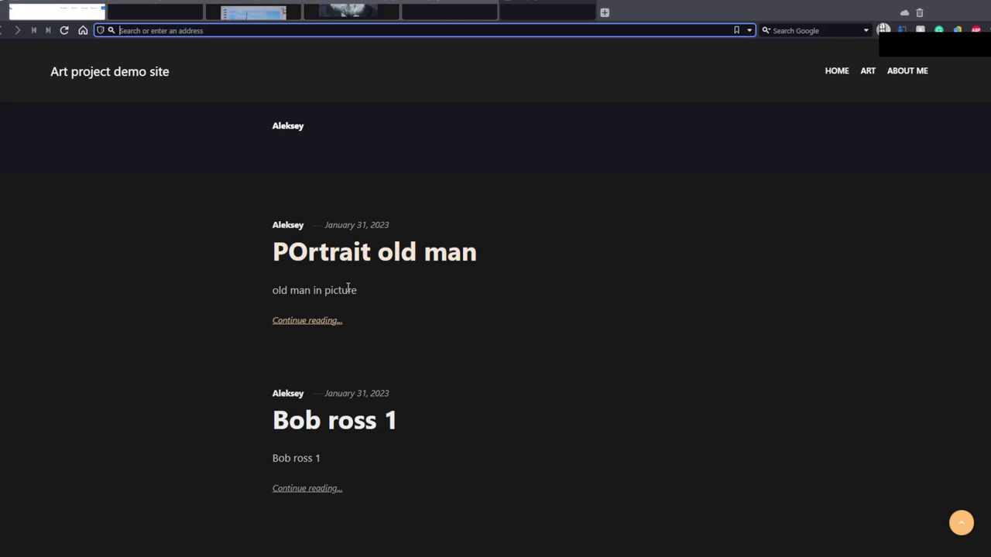
Step: Examine the excerpt text of the POrtrait old man, Bob ross 1 and About Me posts in the browser preview
left_click_drag(357, 291, 263, 290)
left_click_drag(332, 463, 271, 458)
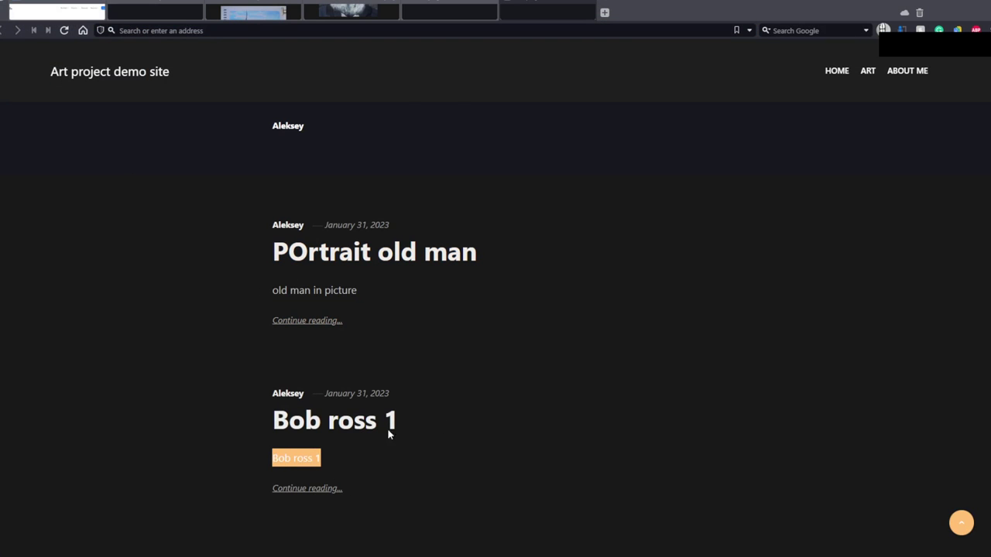
scroll(388, 435, "down", 3)
left_click_drag(265, 409, 490, 449)
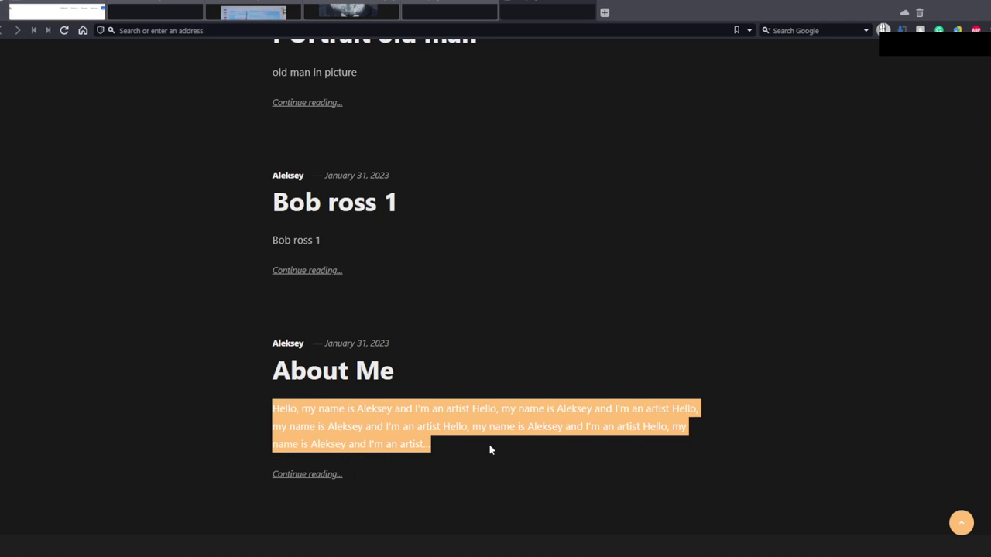
left_click(487, 449)
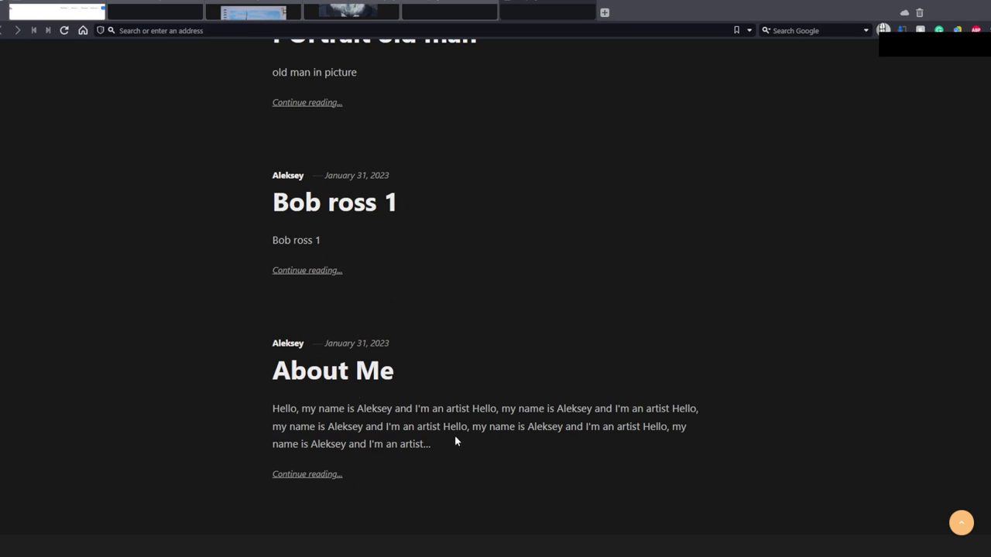
left_click_drag(431, 445, 420, 445)
left_click(427, 448)
left_click_drag(438, 446, 231, 400)
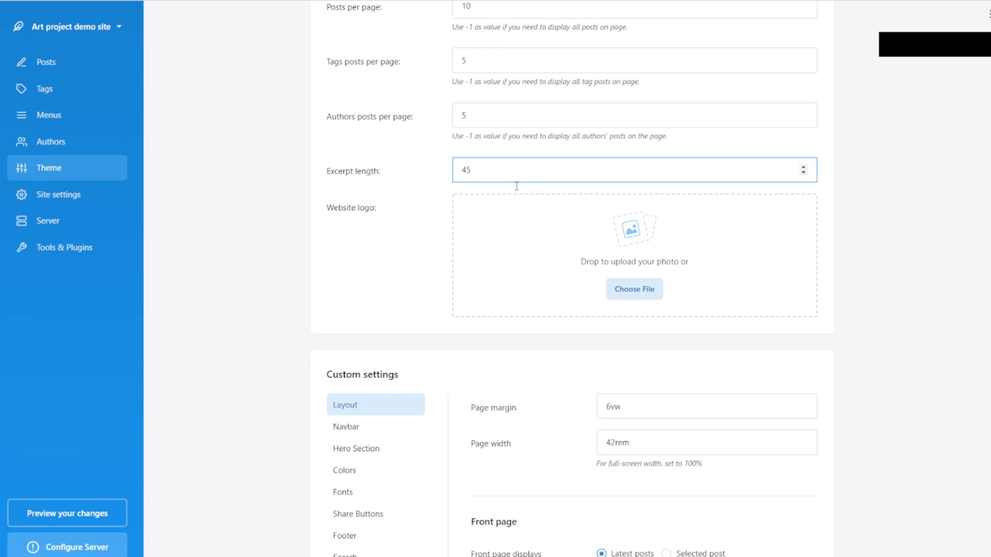
Step: Upload the fox drawing wildlife study peice a3 pastel.JPG as the theme's website logo
left_click(647, 289)
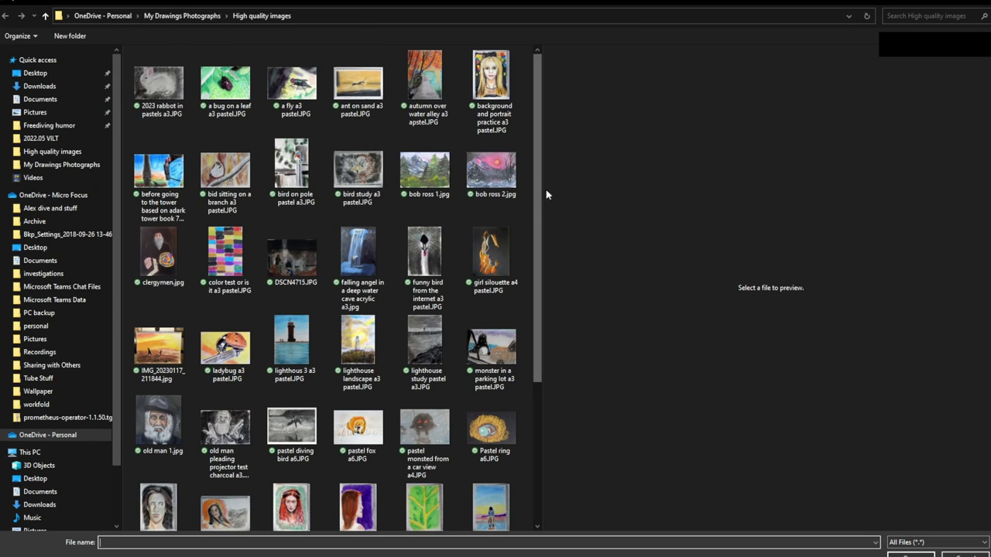
left_click_drag(537, 188, 539, 348)
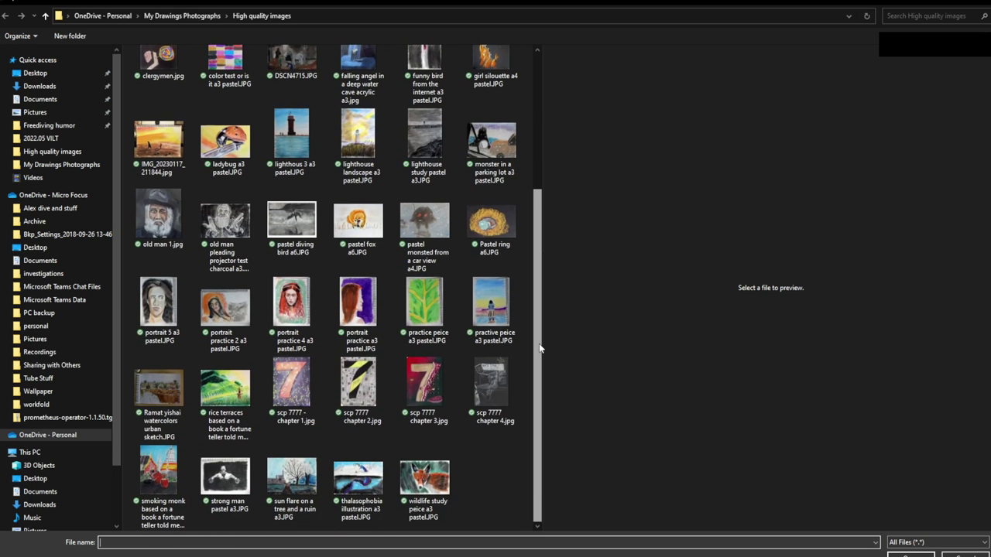
left_click(432, 474)
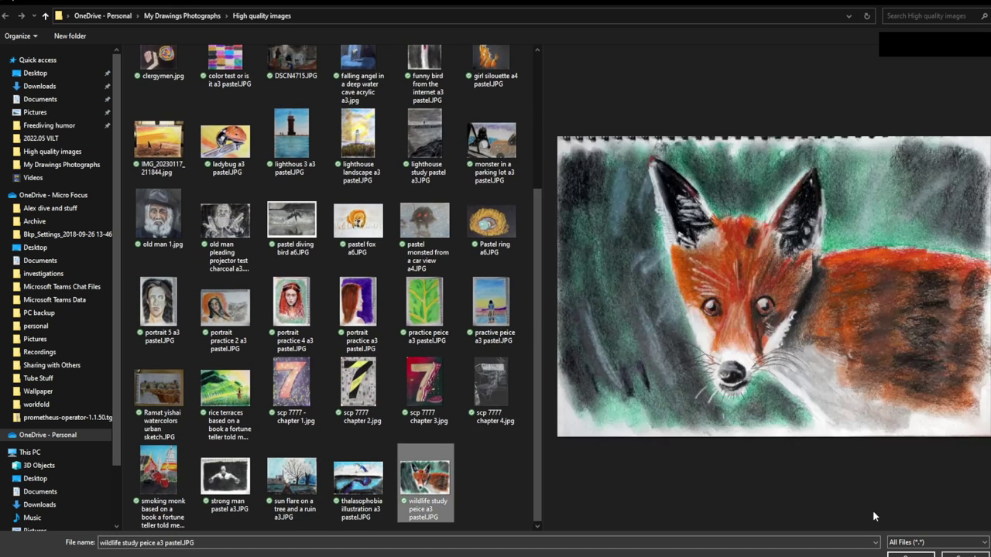
left_click(912, 555)
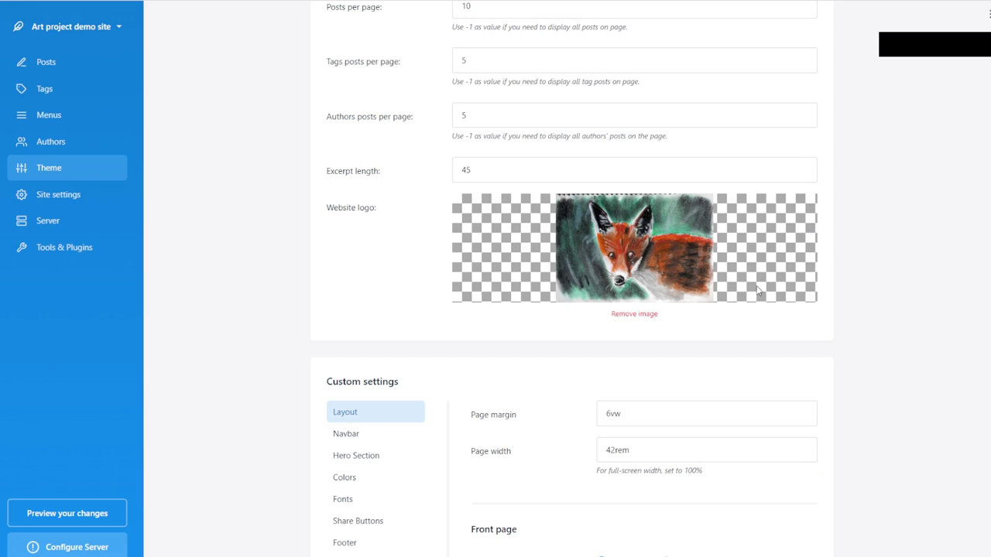
Step: Preview the site again and inspect the header's site title area for the website logo
scroll(782, 285, "down", 2)
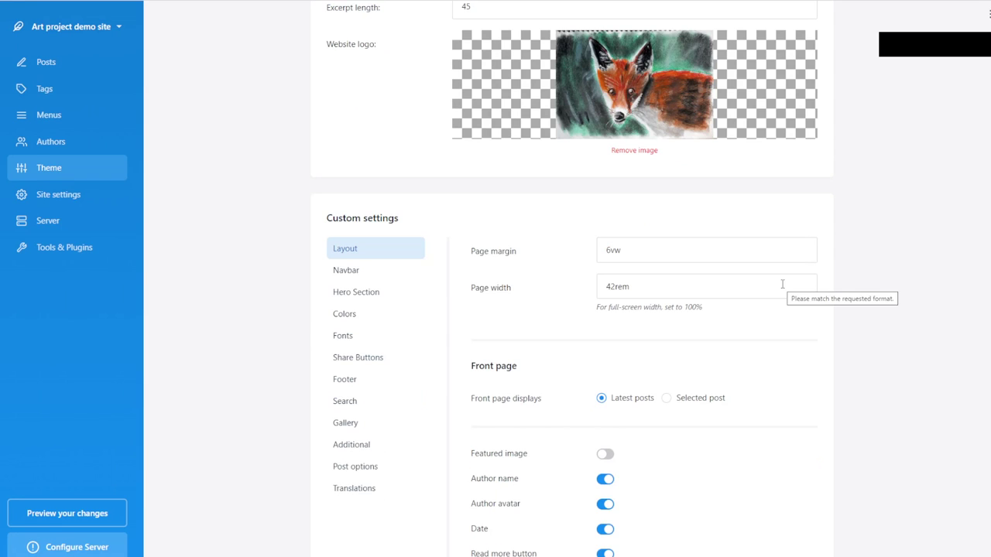
left_click(90, 515)
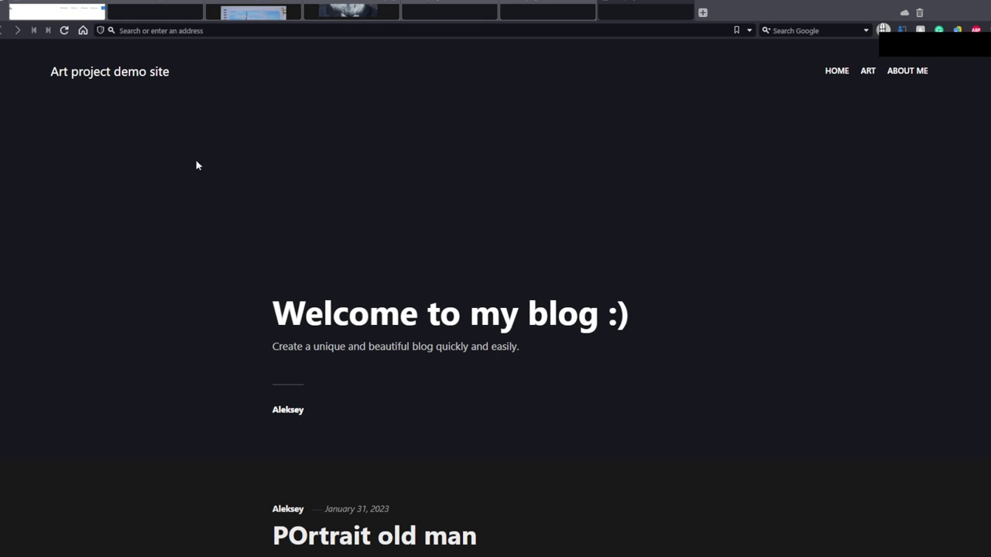
scroll(210, 229, "down", 3)
scroll(211, 229, "up", 3)
triple_click(160, 72)
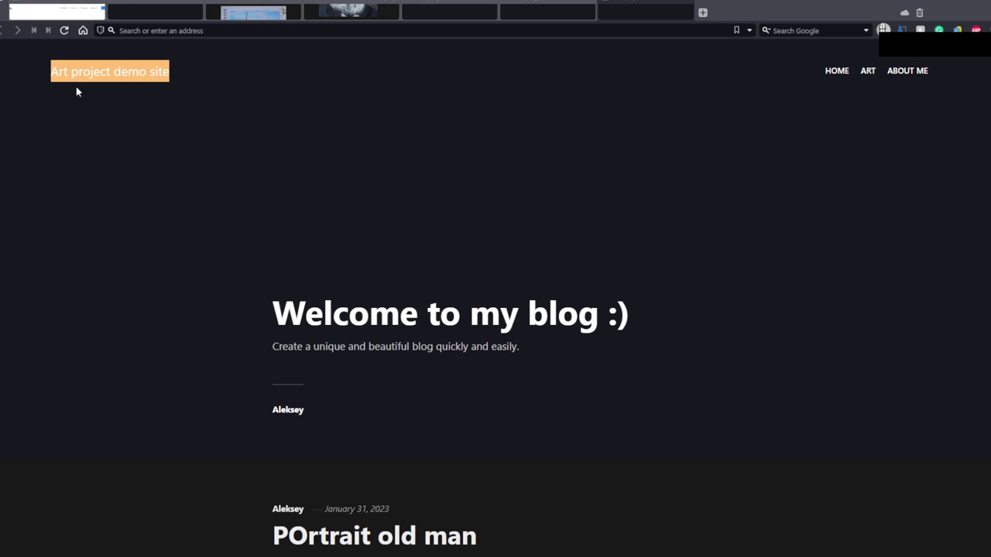
left_click(263, 75)
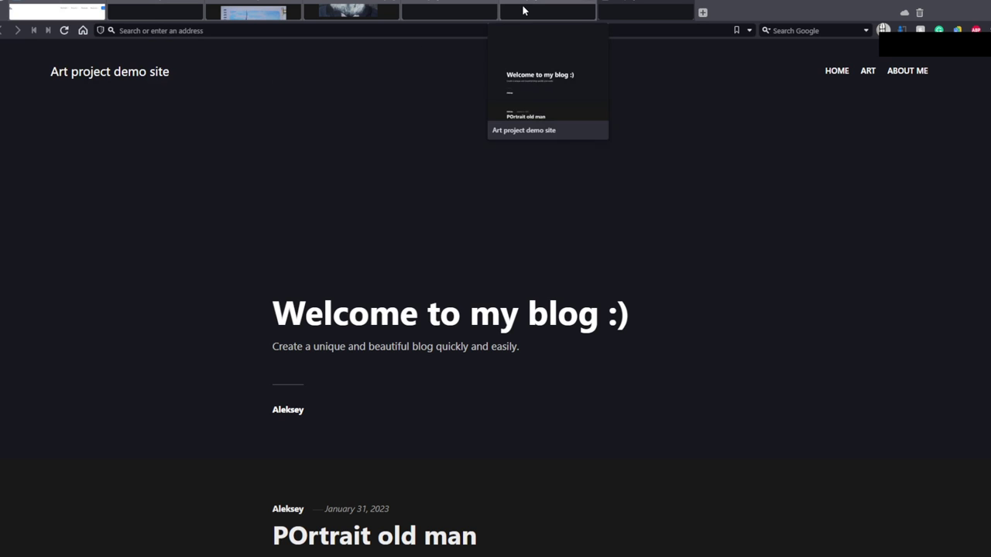
left_click(57, 12)
scroll(217, 135, "up", 20)
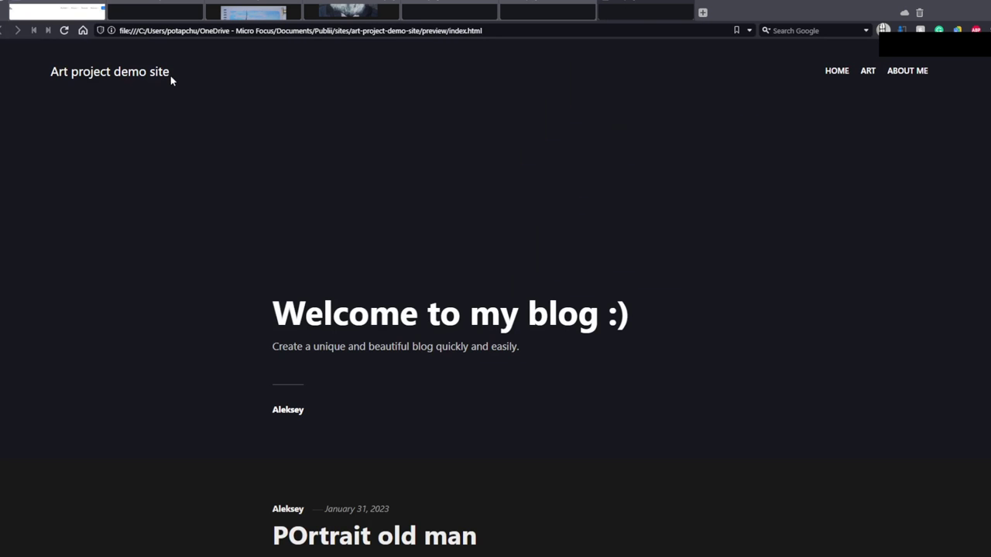
key("alt+Tab")
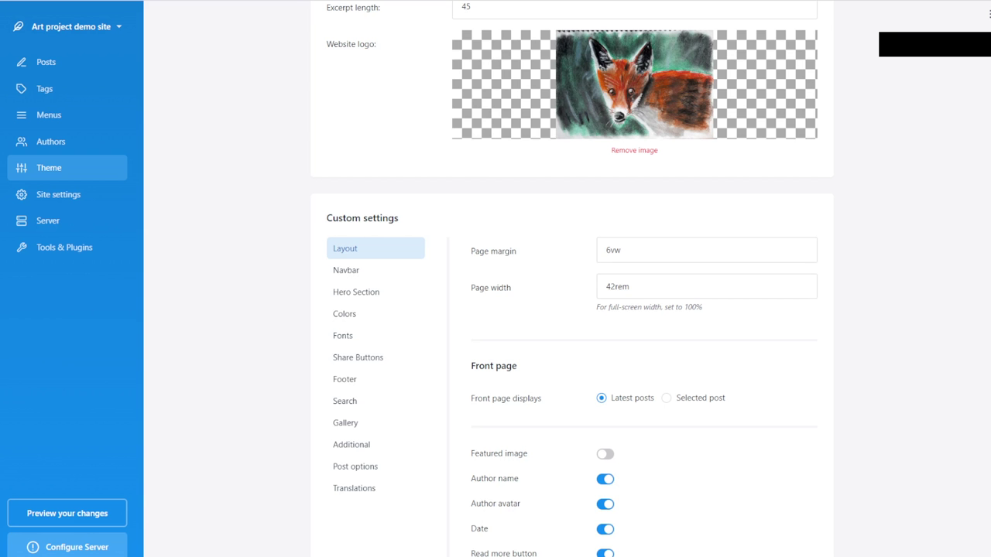
Step: Look over the theme's basic settings and the page margin and page width in the Layout settings
scroll(692, 193, "up", 4)
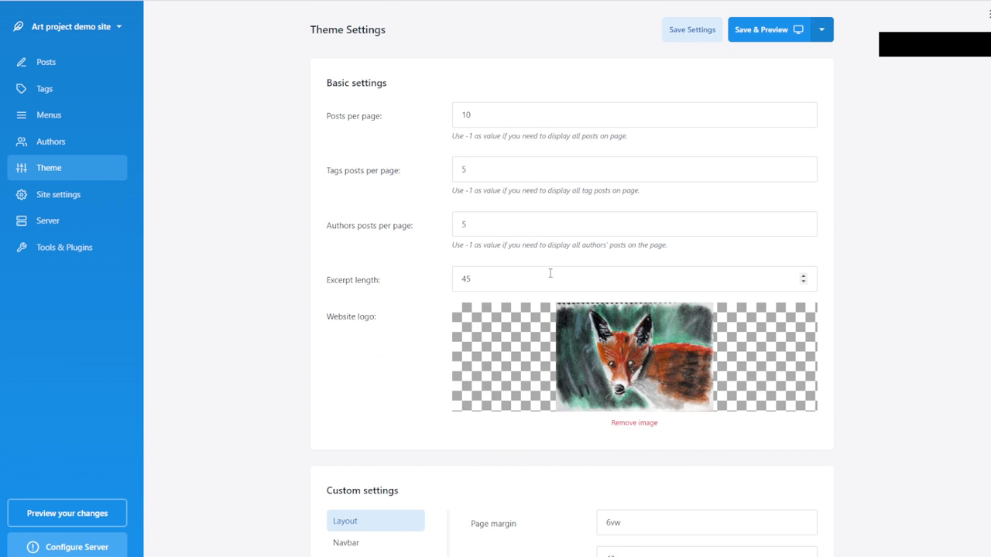
scroll(657, 374, "down", 5)
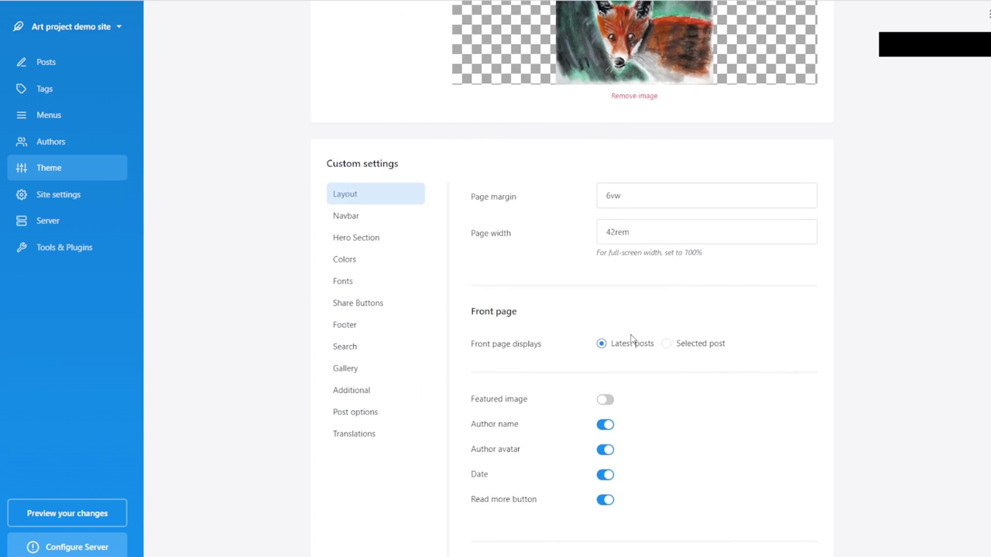
left_click(673, 198)
left_click(673, 231)
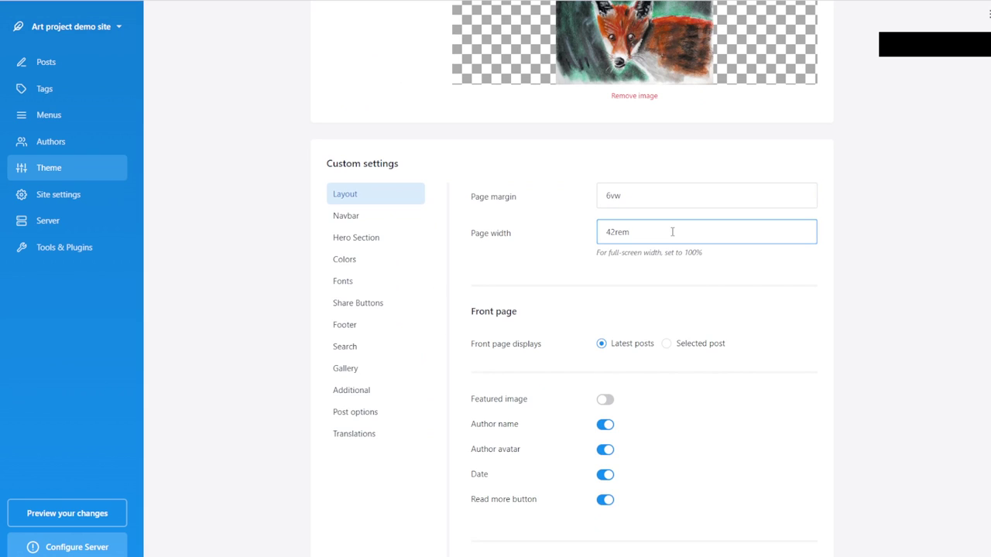
scroll(790, 228, "down", 2)
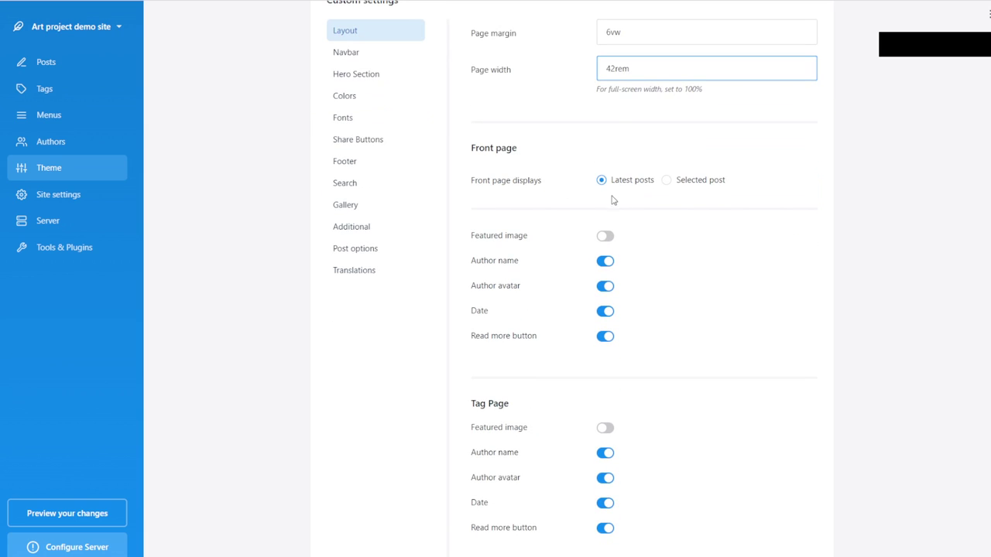
Step: Try the selected post POrtrait old man as the front page display, and switch back to Latest posts
left_click(671, 188)
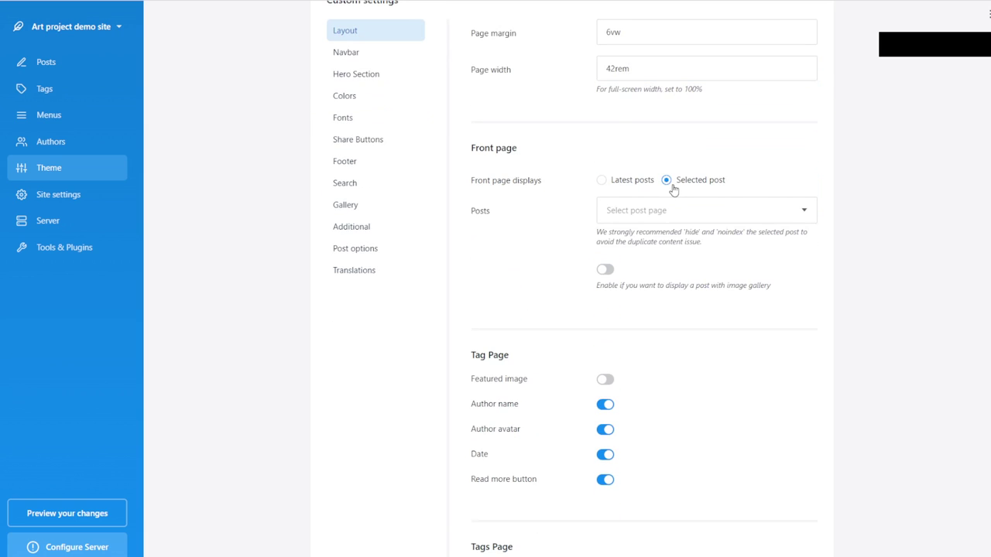
left_click(634, 188)
left_click(669, 188)
left_click(686, 206)
left_click(713, 257)
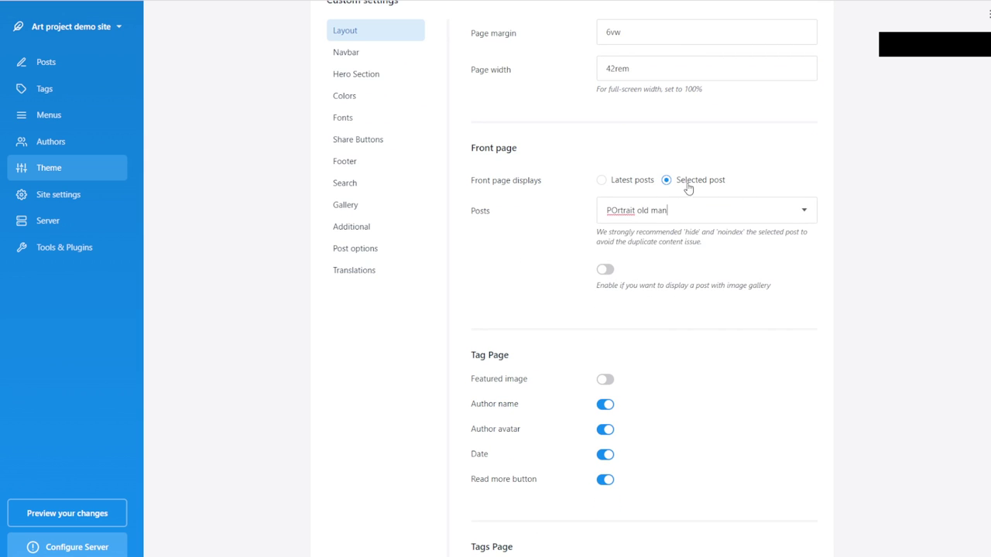
left_click(611, 189)
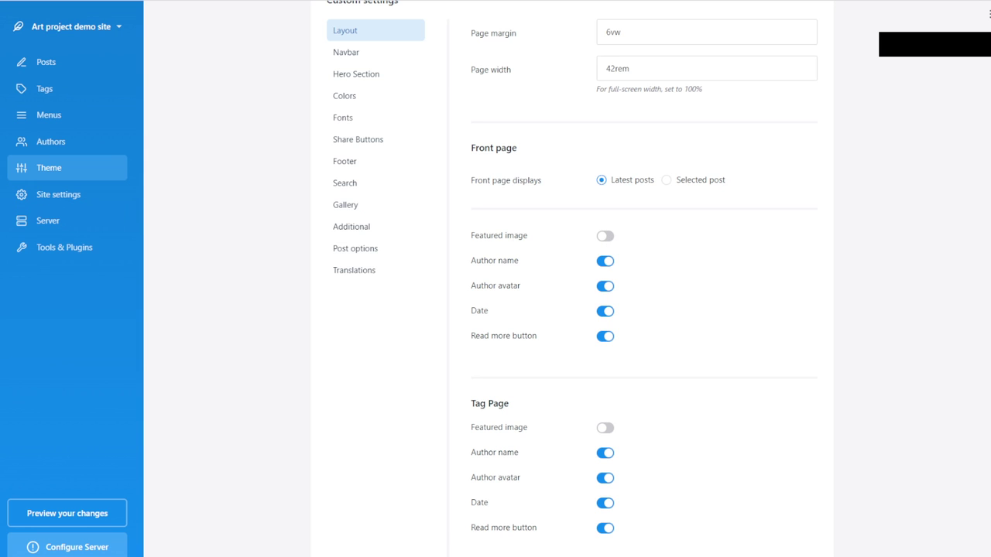
Step: Turn on the featured image for the front page posts, save the theme settings and preview the site
scroll(429, 326, "down", 4)
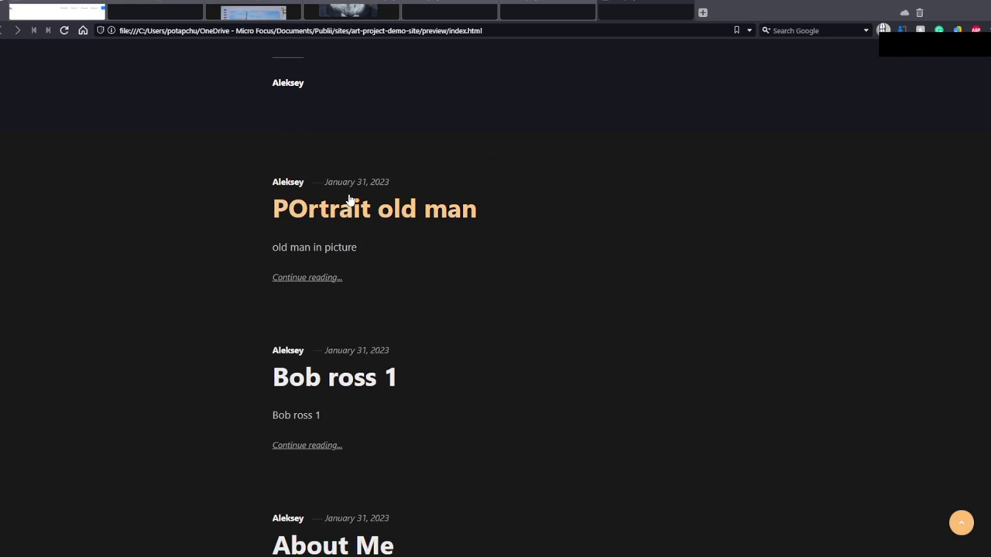
scroll(363, 387, "down", 1)
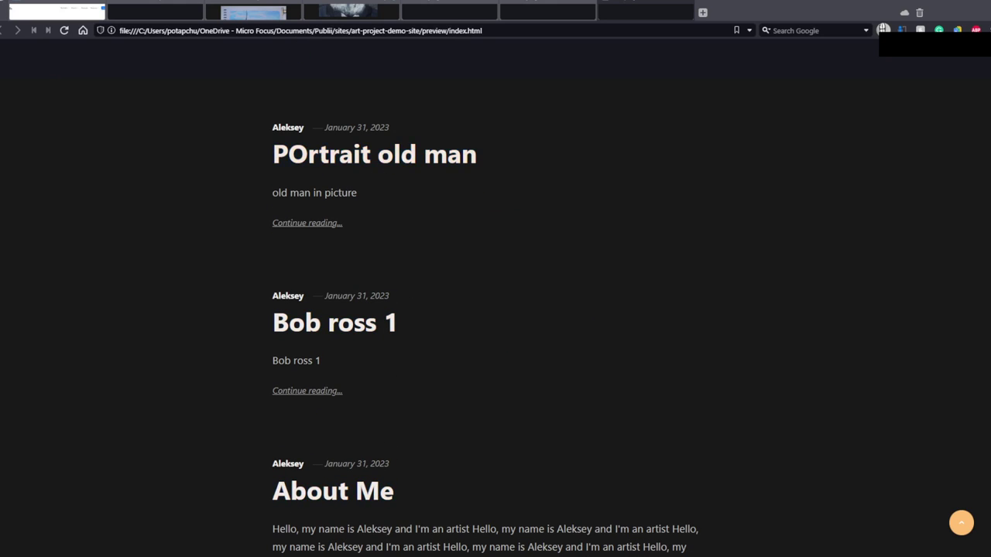
key("alt+Tab")
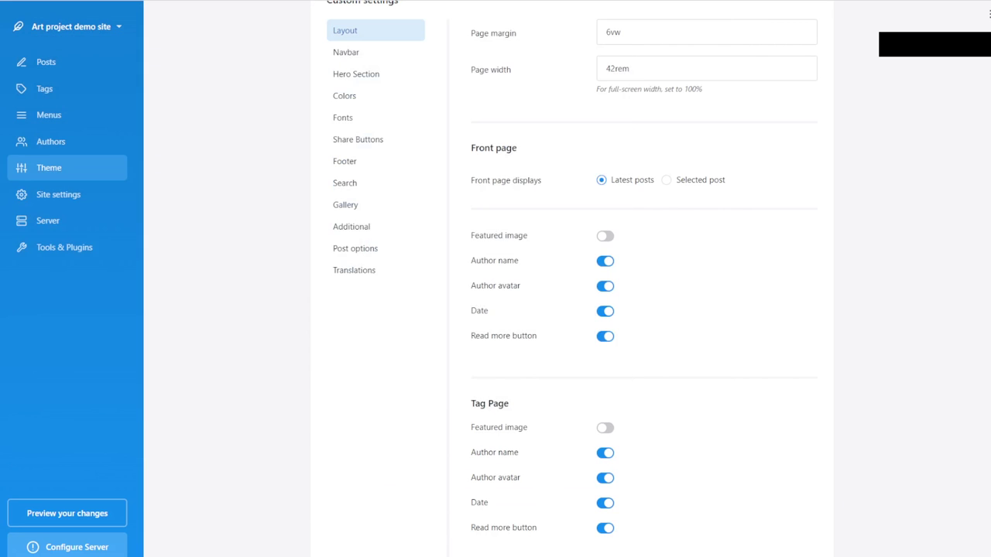
left_click(605, 236)
scroll(952, 147, "up", 6)
left_click(682, 31)
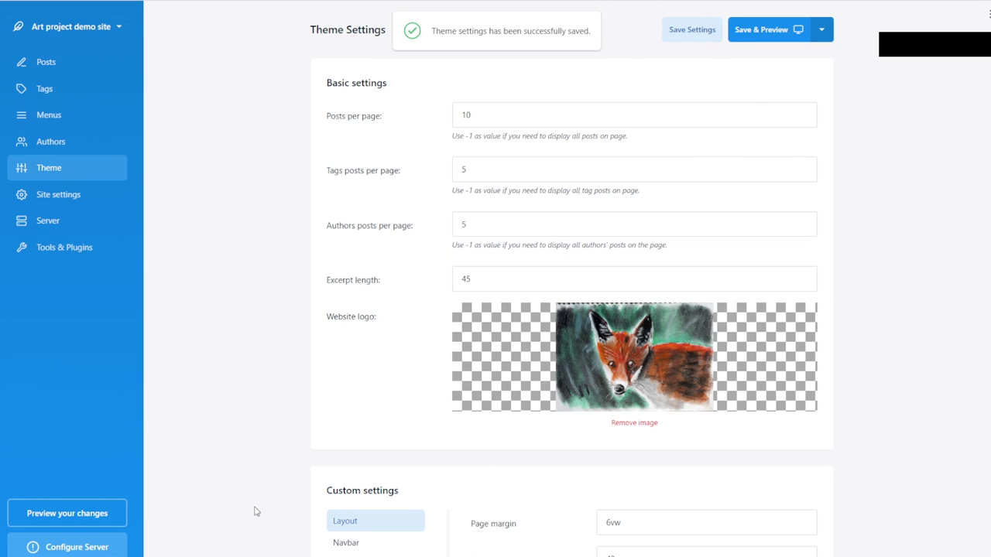
left_click(758, 31)
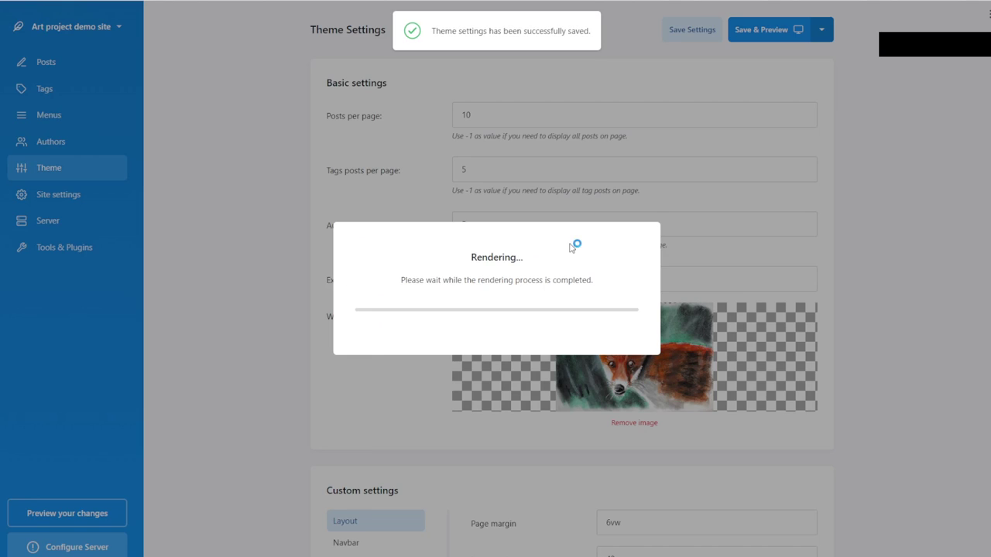
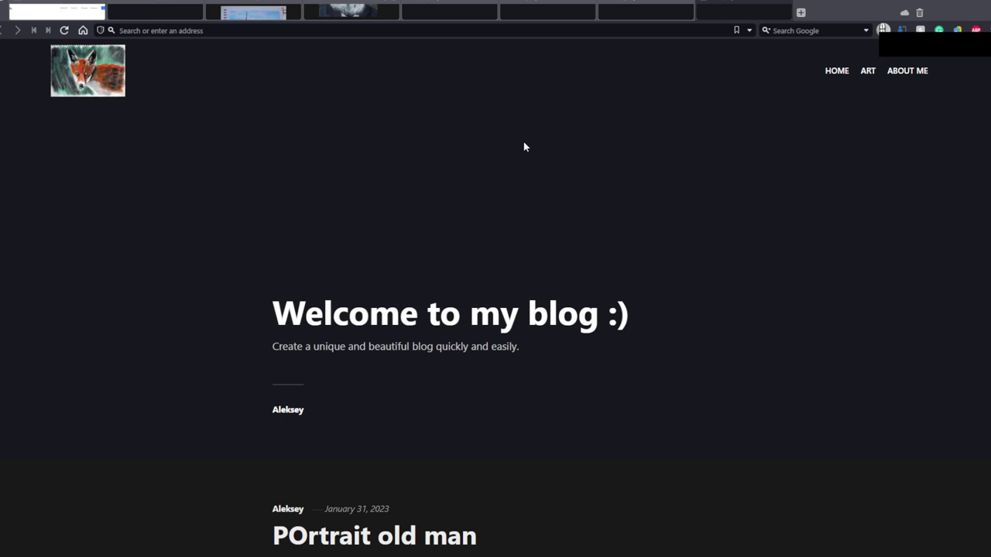
Step: Review the previewed front page, examining the featured images of the portrait, Bob ross 1 and About Me posts
scroll(535, 166, "down", 10)
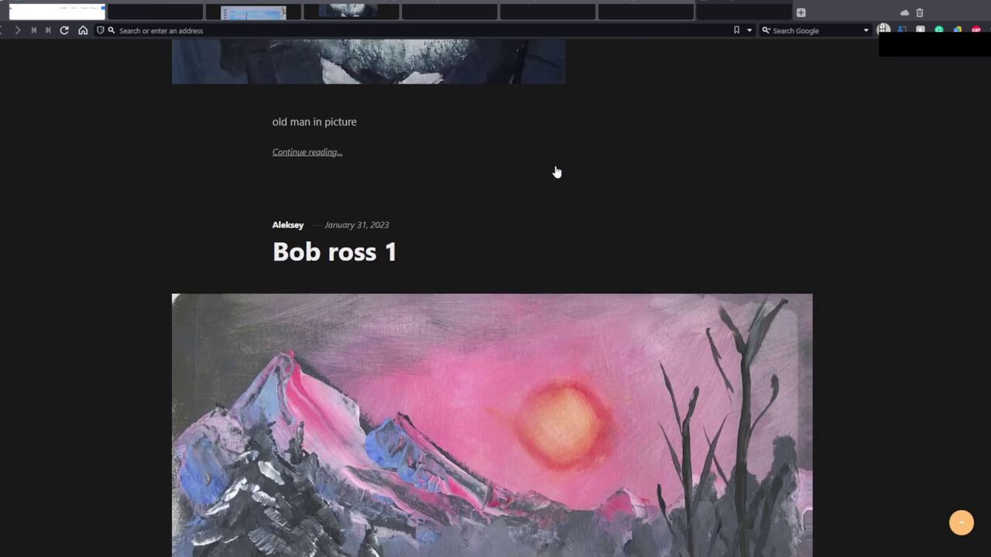
scroll(556, 172, "down", 12)
scroll(563, 186, "up", 5)
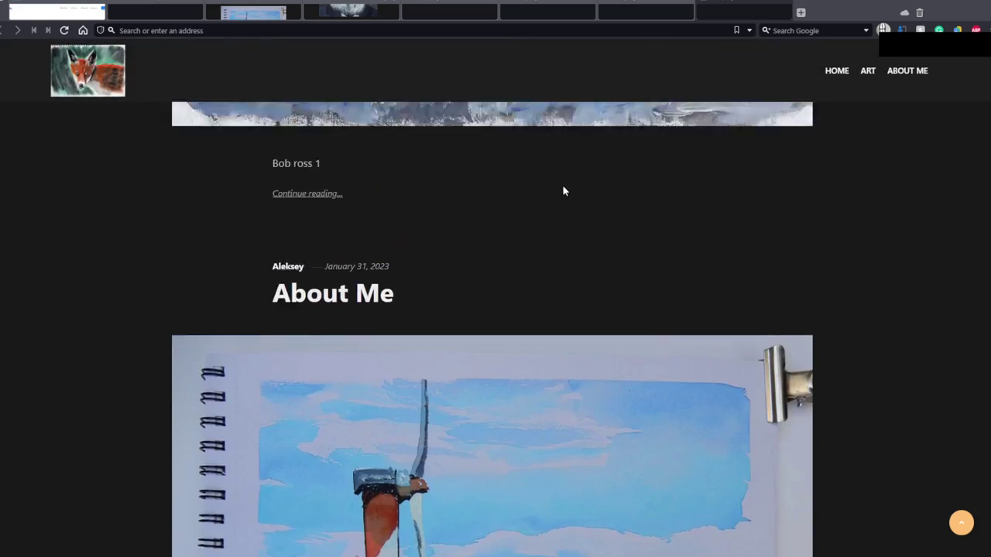
scroll(563, 191, "up", 15)
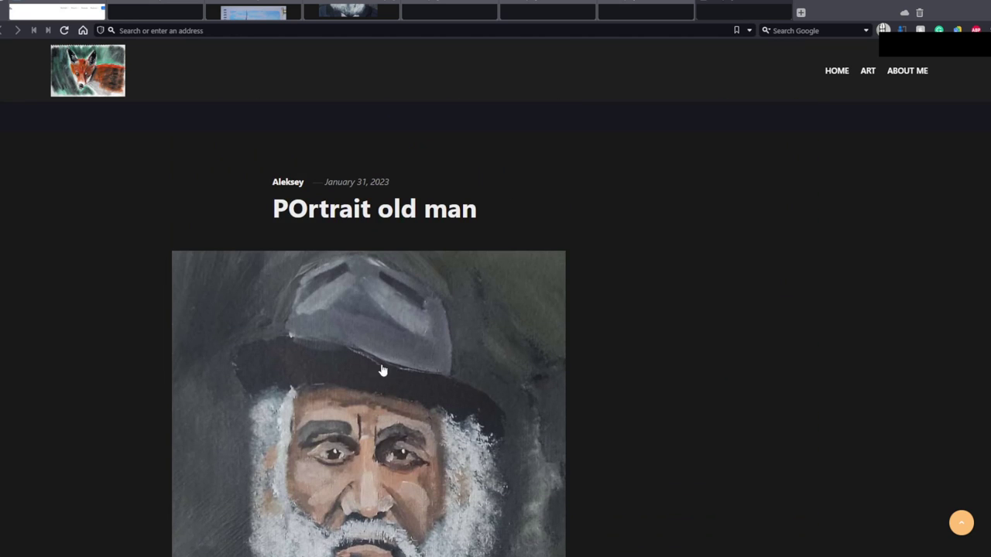
scroll(491, 327, "down", 6)
scroll(407, 401, "down", 10)
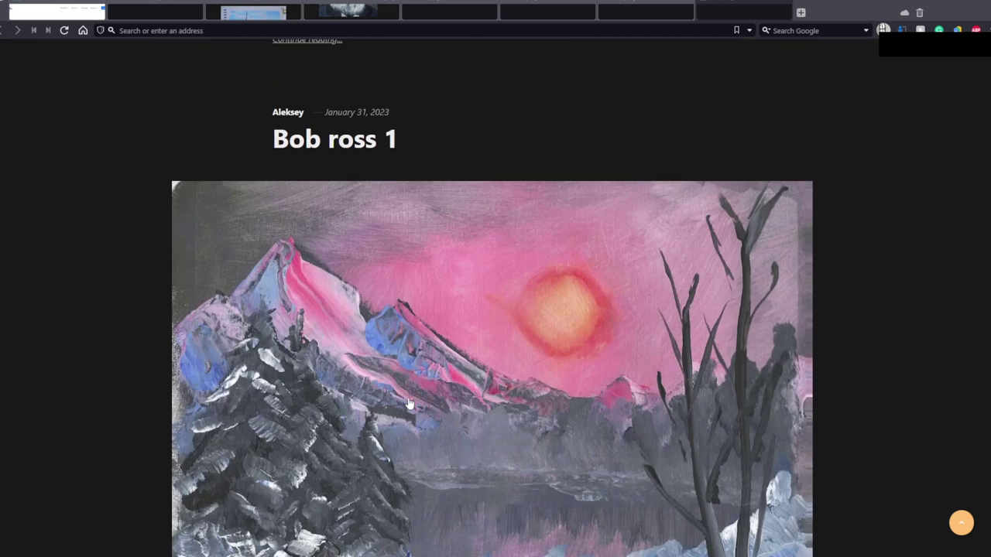
scroll(436, 395, "down", 5)
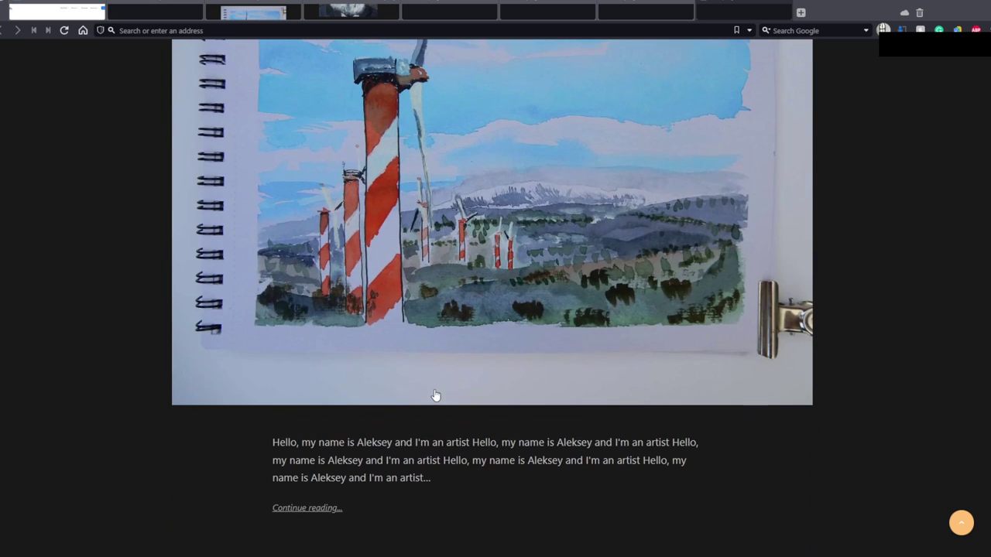
Step: Switch to the getpublii.com page and examine how its Content Creation section arranges text beside an image
left_click(46, 11)
scroll(542, 309, "down", 10)
scroll(593, 318, "down", 8)
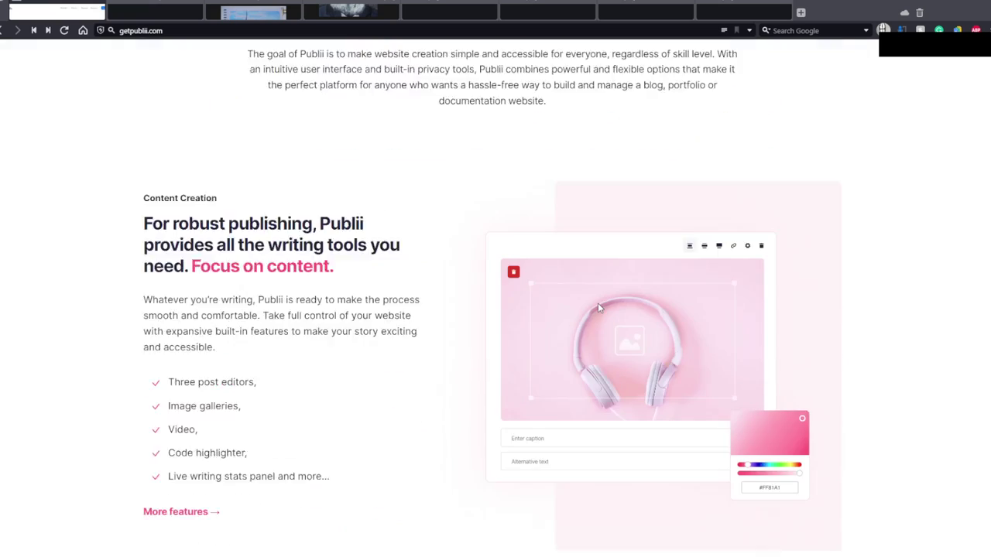
scroll(608, 318, "up", 2)
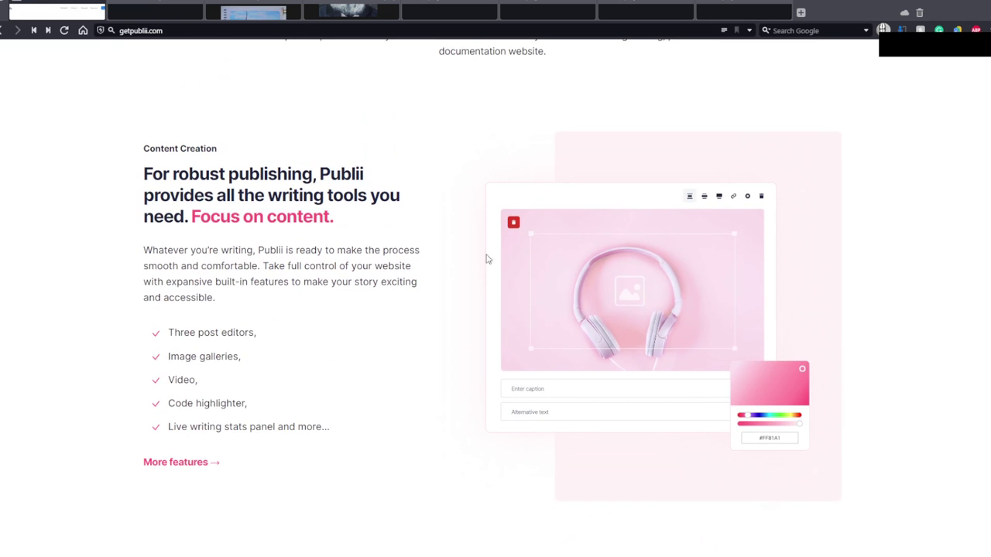
left_click_drag(153, 152, 449, 414)
left_click(649, 260)
left_click_drag(152, 171, 474, 332)
left_click(475, 334)
scroll(423, 330, "down", 3)
scroll(467, 329, "up", 3)
Step: Recheck the About Me post in the preview, and look over the remaining Layout settings in Publii
left_click(767, 16)
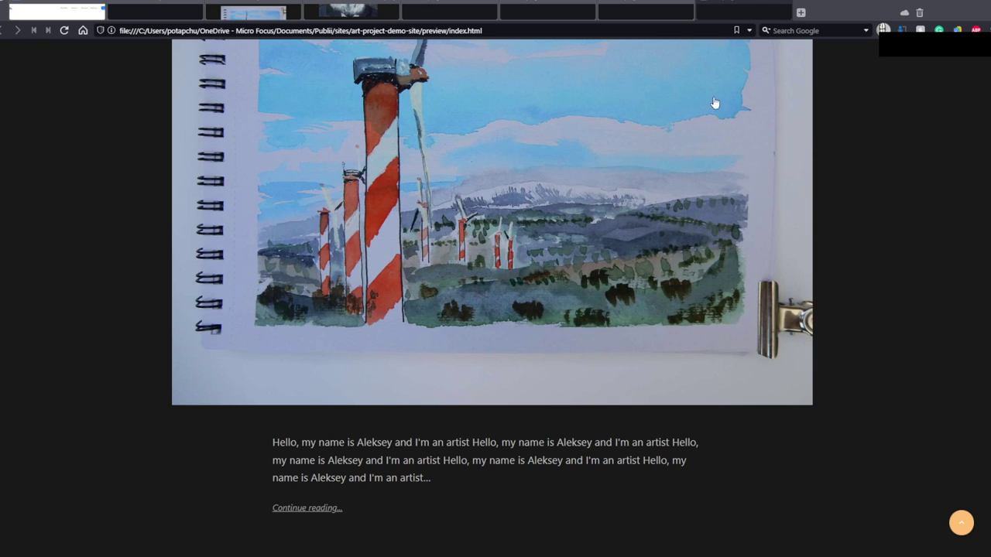
scroll(674, 201, "up", 3)
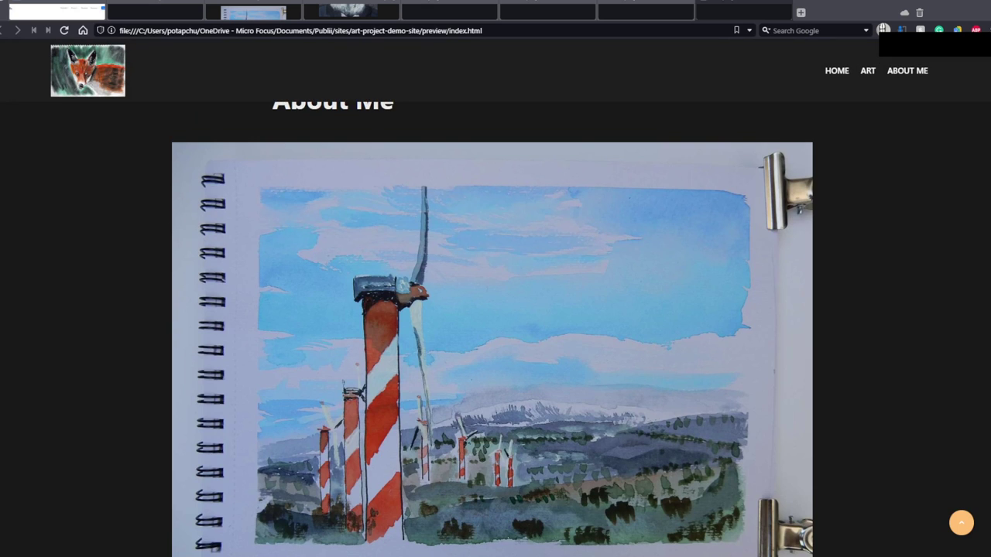
key("alt+Tab")
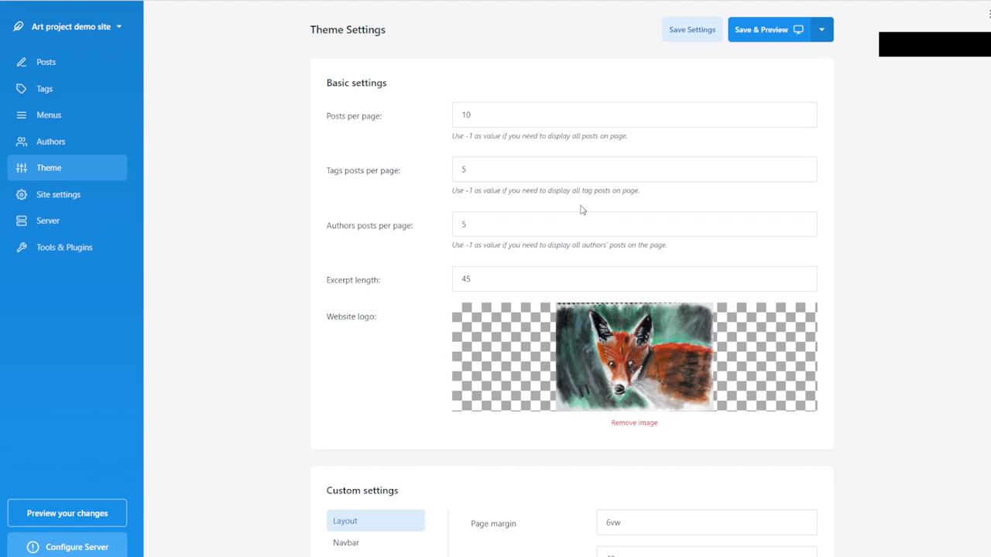
scroll(859, 240, "down", 2)
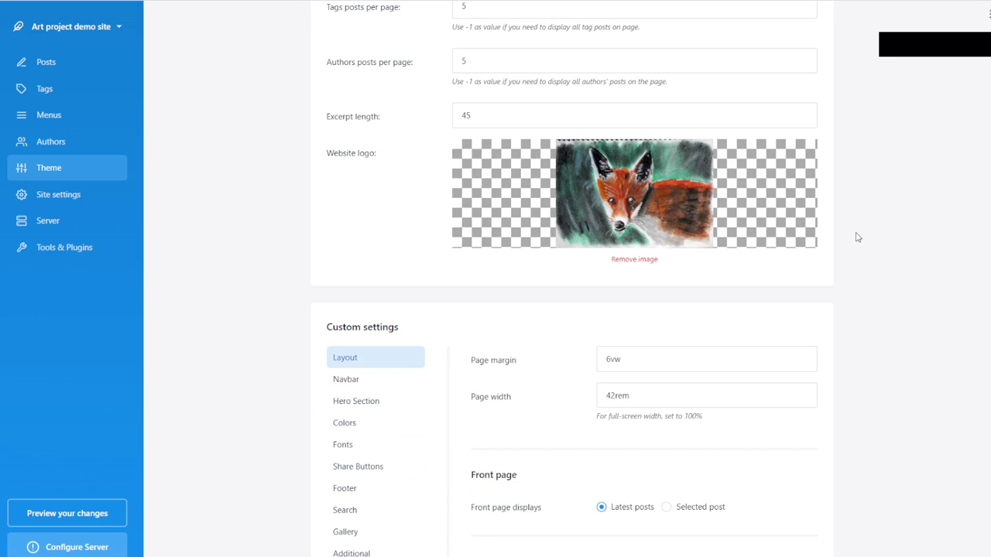
scroll(858, 238, "down", 5)
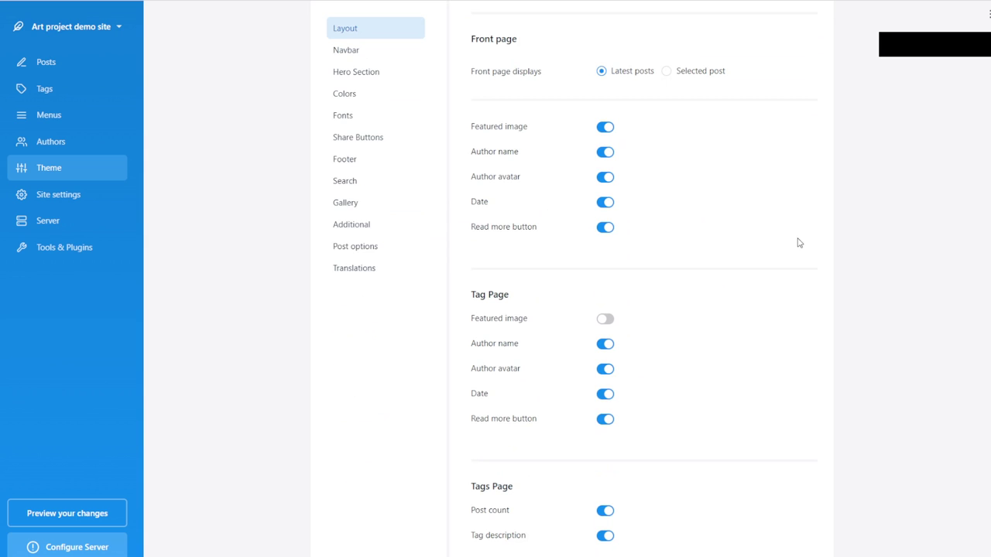
scroll(799, 241, "down", 4)
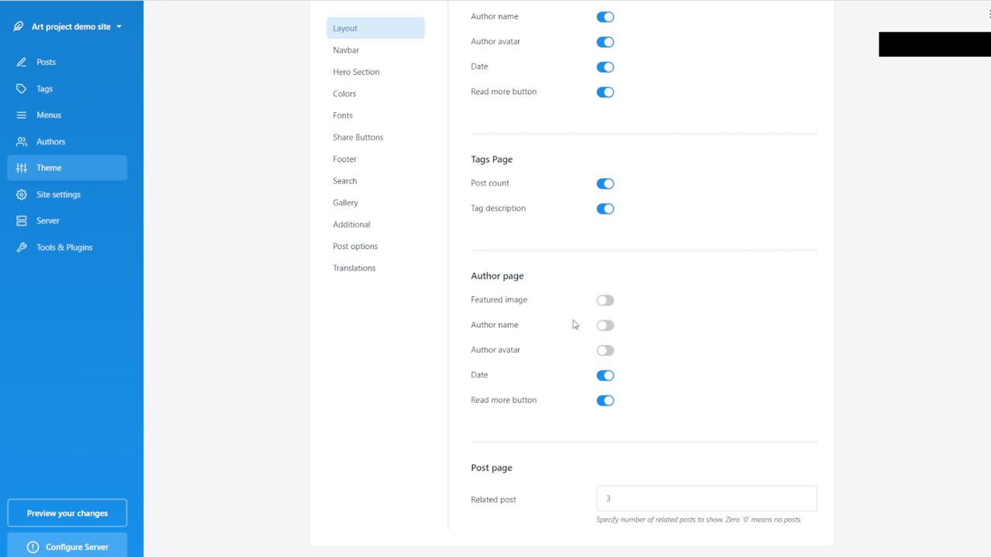
scroll(733, 358, "down", 1)
scroll(686, 297, "up", 3)
Step: Look over the theme's Navbar settings and the Hero Section's height, image and text settings
left_click(346, 50)
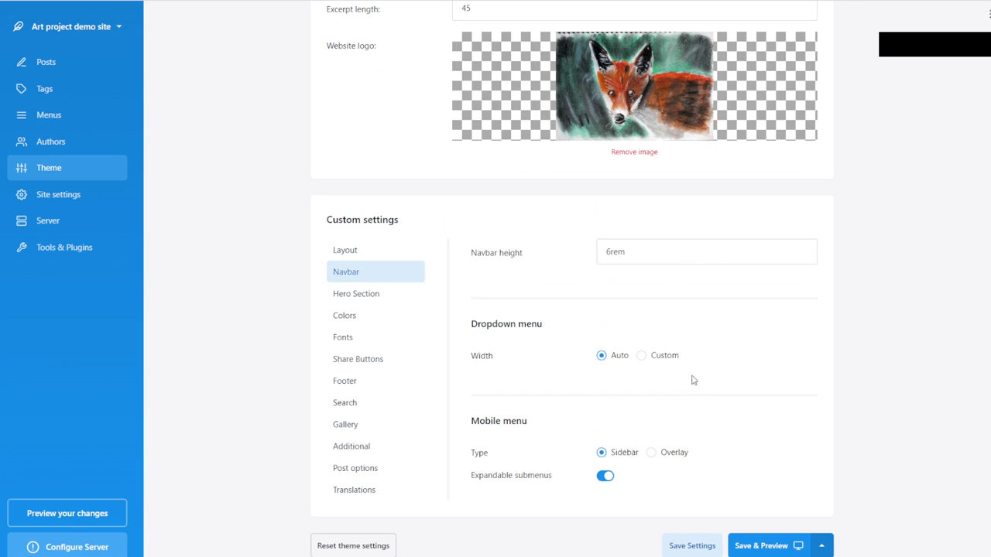
left_click(393, 293)
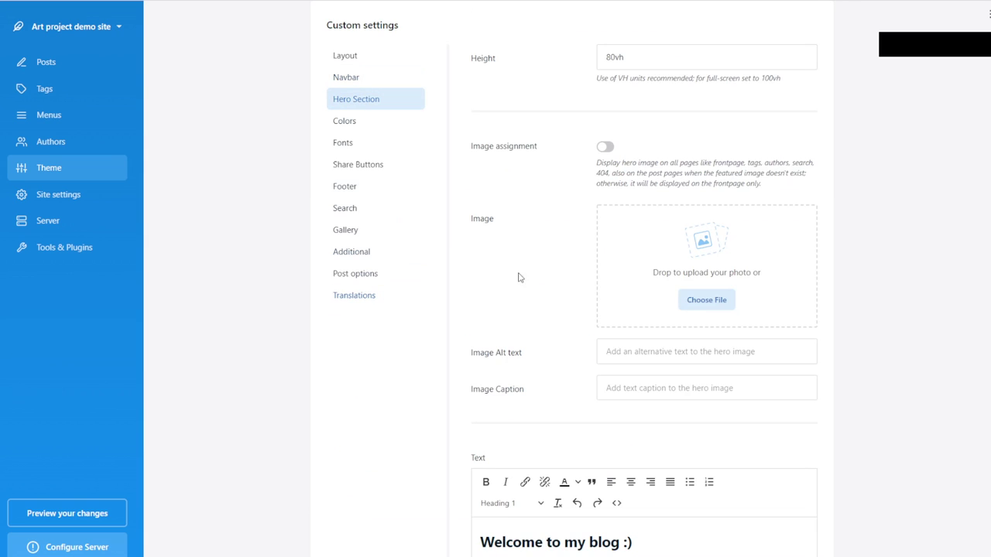
scroll(850, 273, "up", 2)
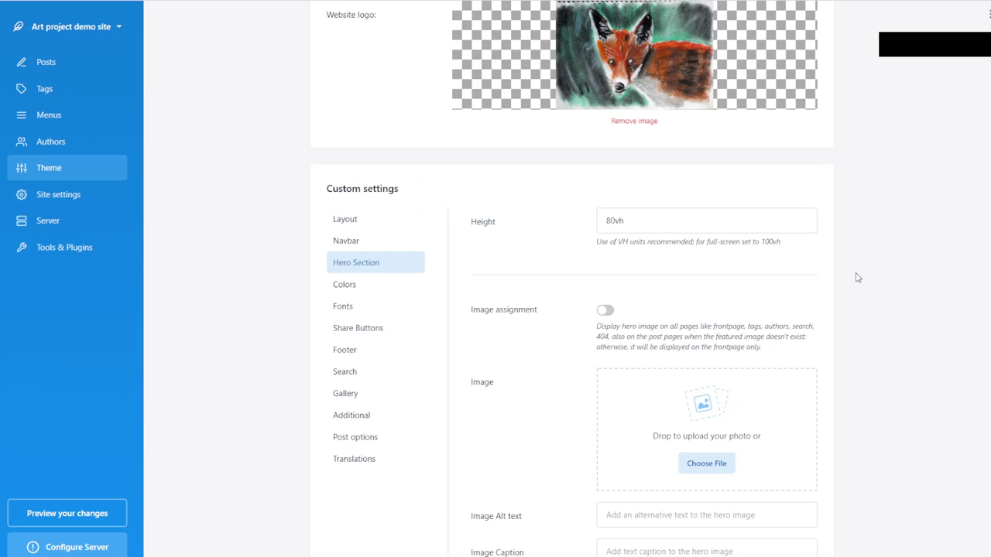
scroll(857, 277, "up", 4)
scroll(857, 277, "down", 4)
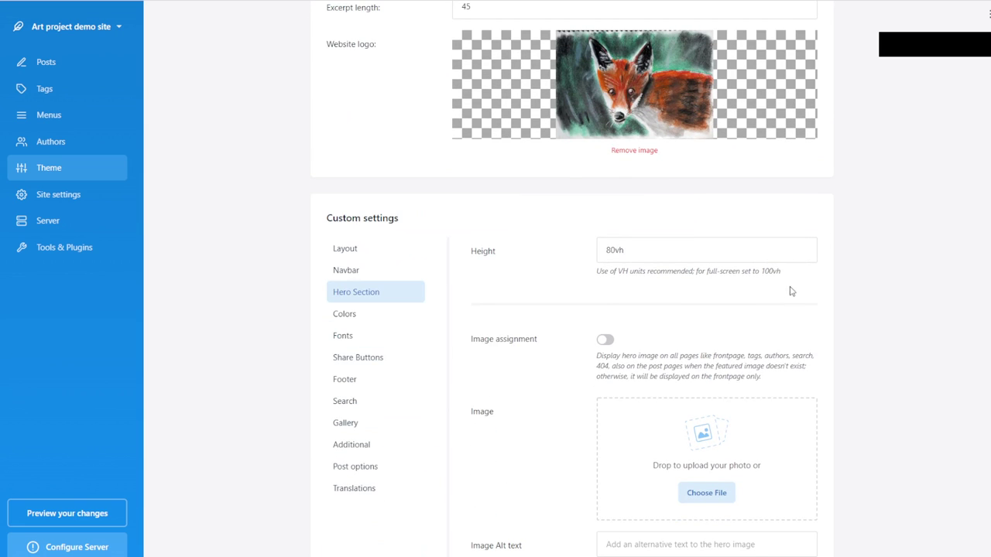
scroll(796, 309, "down", 3)
scroll(796, 309, "down", 3)
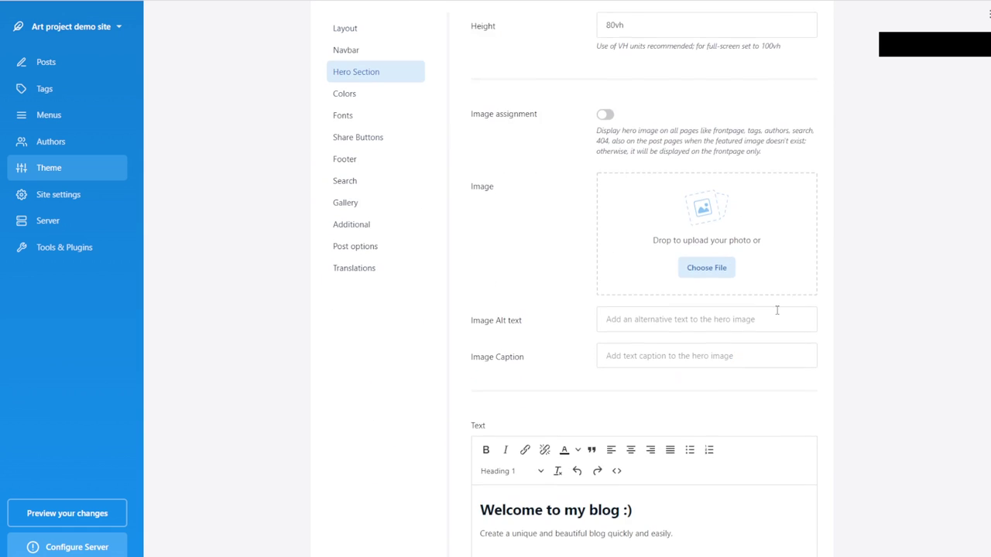
scroll(759, 310, "up", 4)
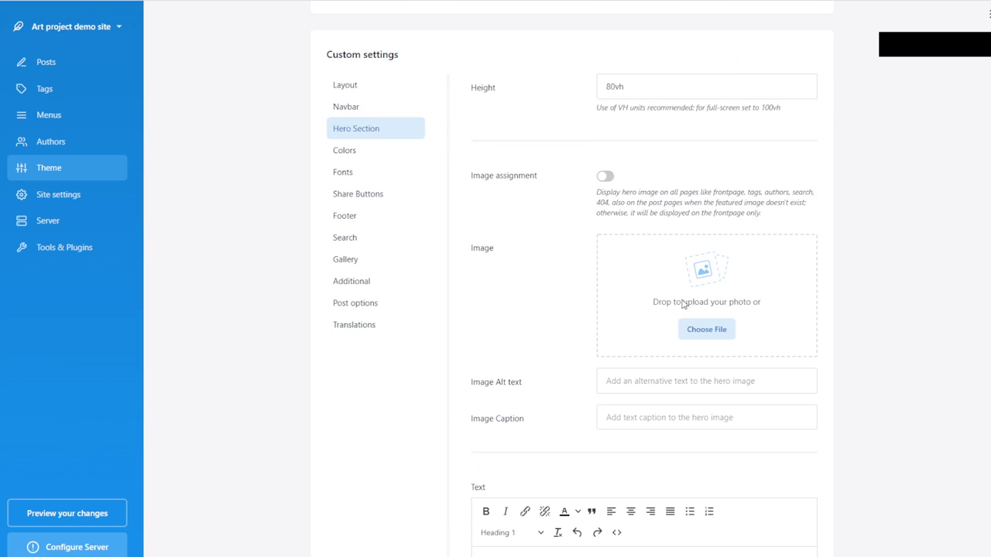
scroll(706, 304, "up", 3)
scroll(728, 300, "down", 2)
scroll(748, 300, "down", 4)
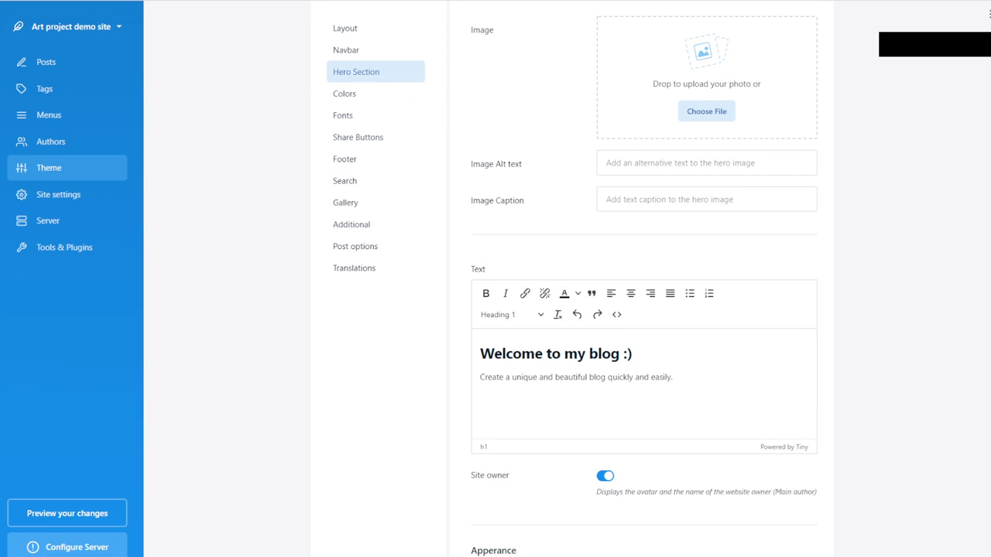
Step: Switch to the site preview in the browser and go back up through the front page posts
key("alt+Tab")
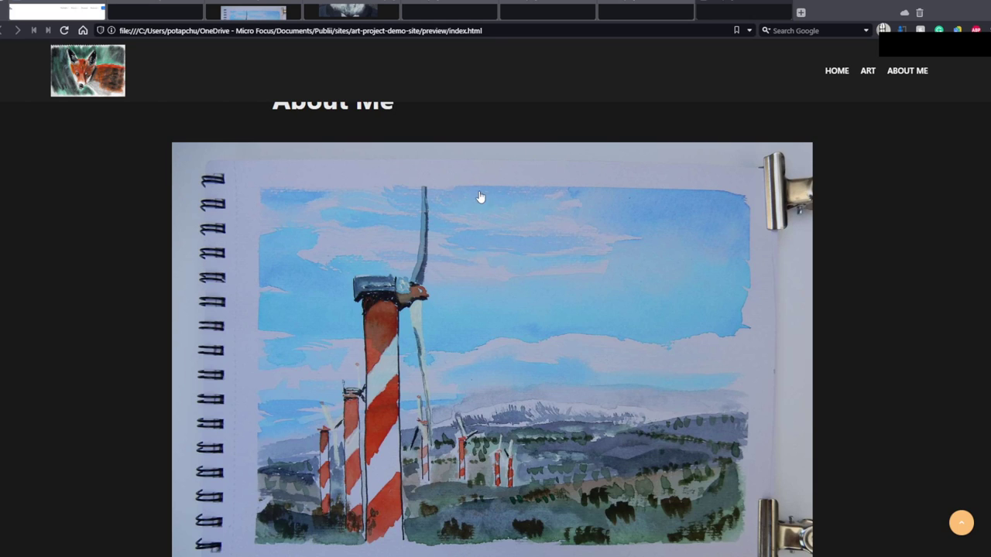
scroll(679, 184, "up", 3)
scroll(740, 271, "up", 6)
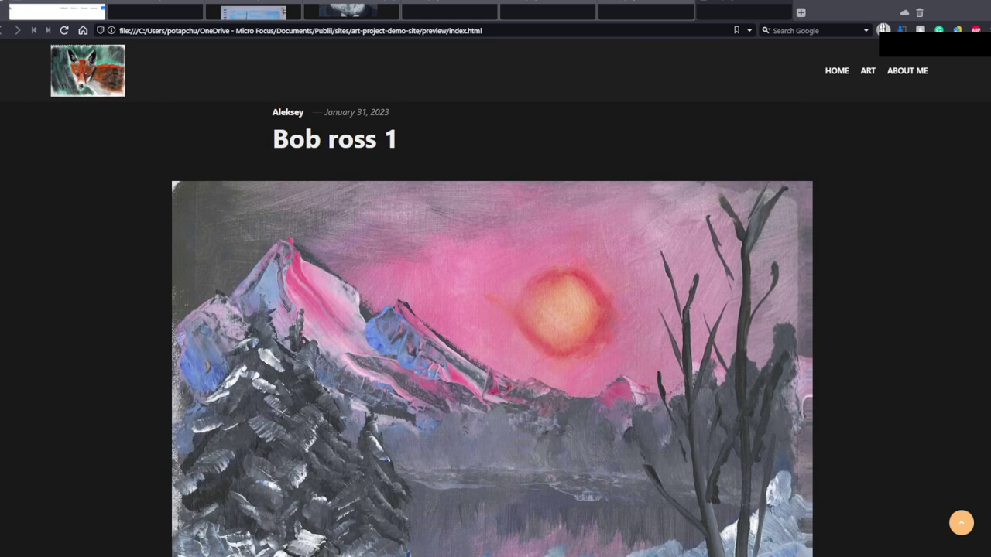
scroll(984, 121, "up", 6)
Step: Examine the getpublii.com home page's hero headline and introduction, and the Content Creation section further down
left_click(87, 6)
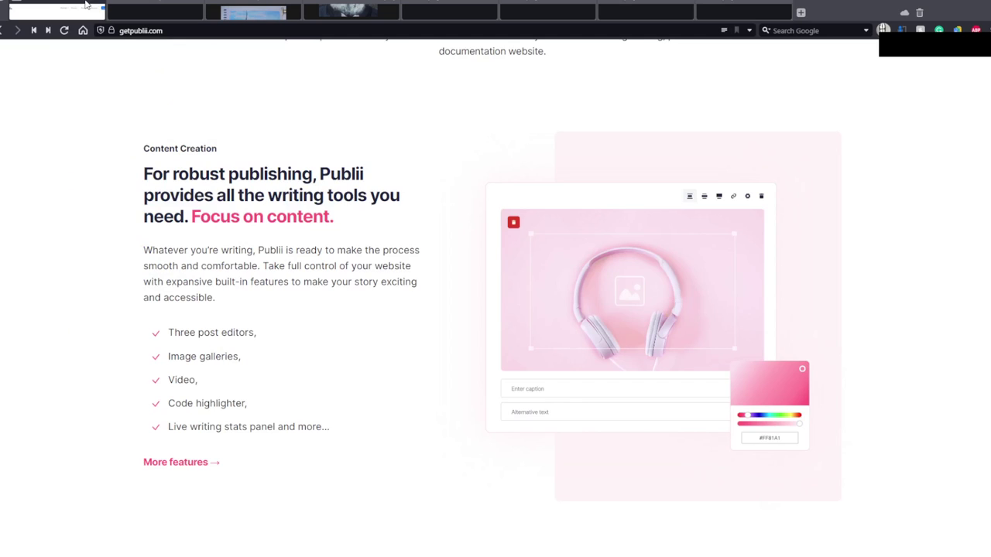
scroll(967, 178, "up", 10)
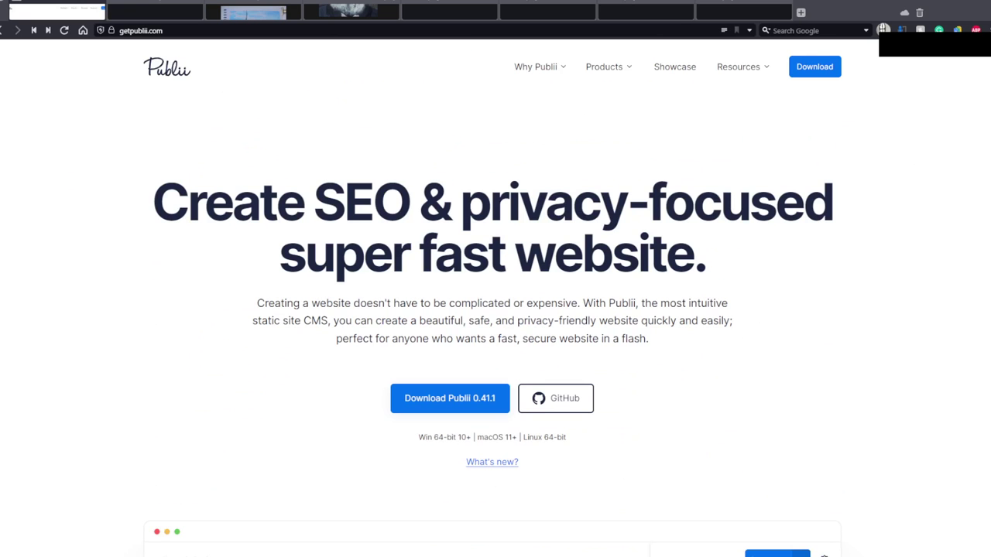
left_click_drag(146, 213, 728, 415)
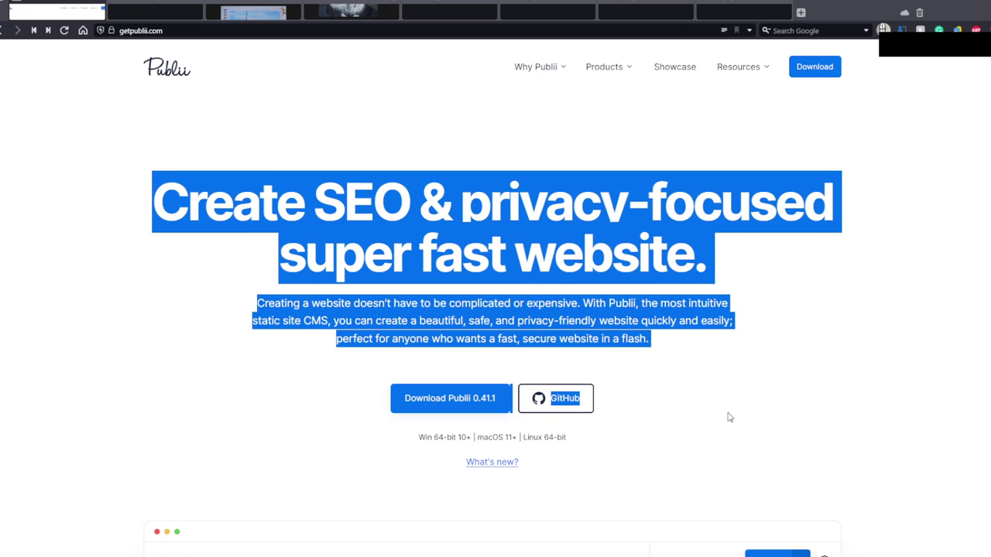
left_click(727, 417)
scroll(726, 417, "down", 7)
scroll(723, 413, "up", 2)
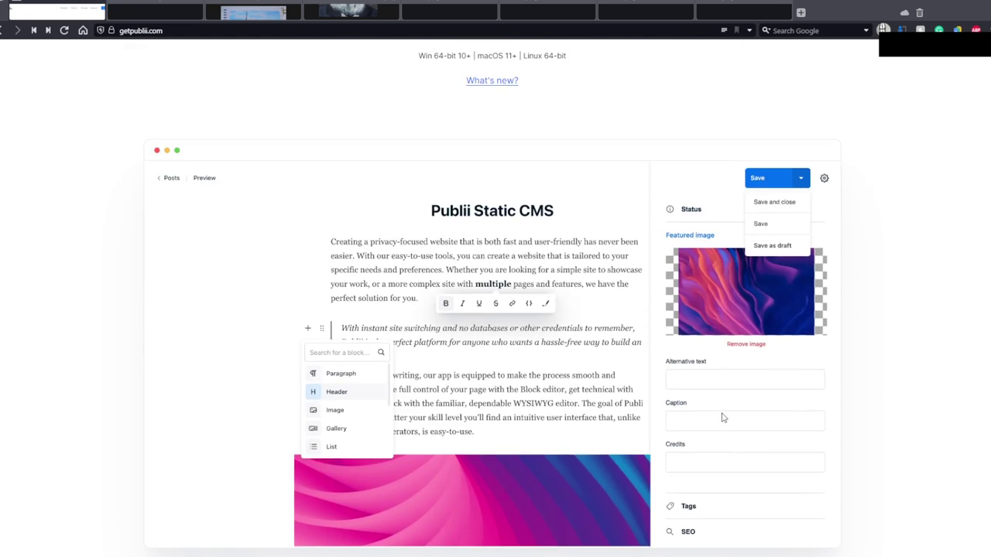
scroll(712, 411, "down", 7)
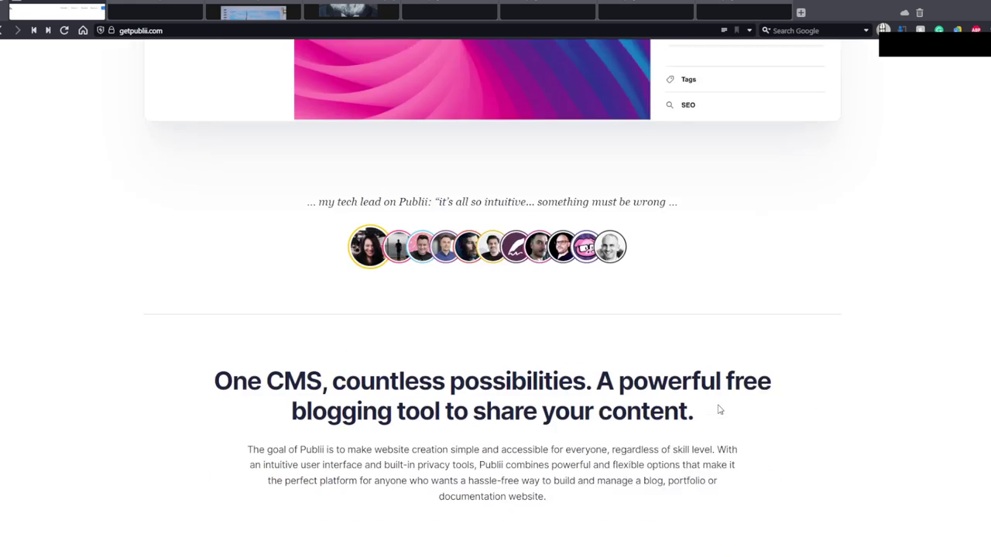
scroll(719, 409, "down", 3)
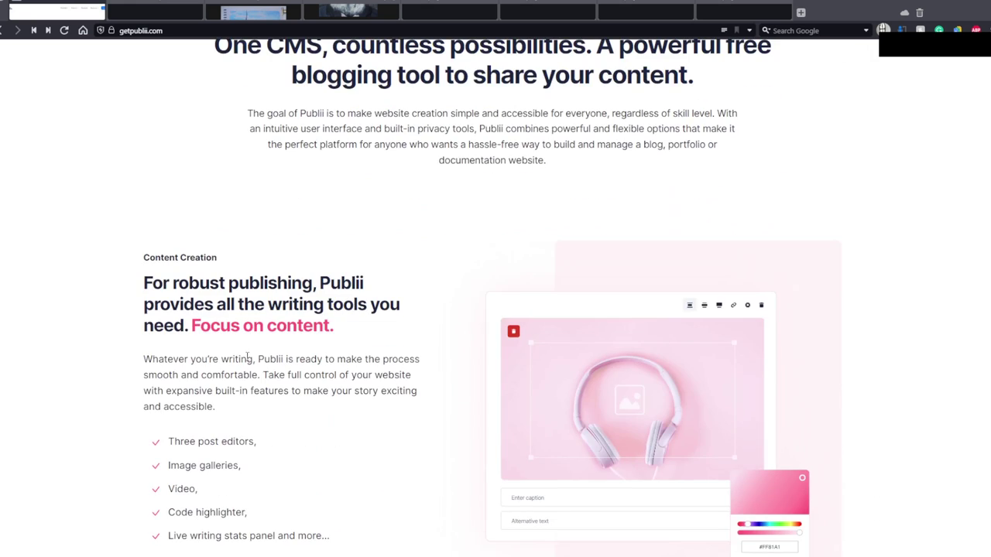
left_click_drag(142, 260, 645, 451)
left_click(842, 404)
scroll(814, 379, "up", 10)
scroll(743, 345, "up", 1)
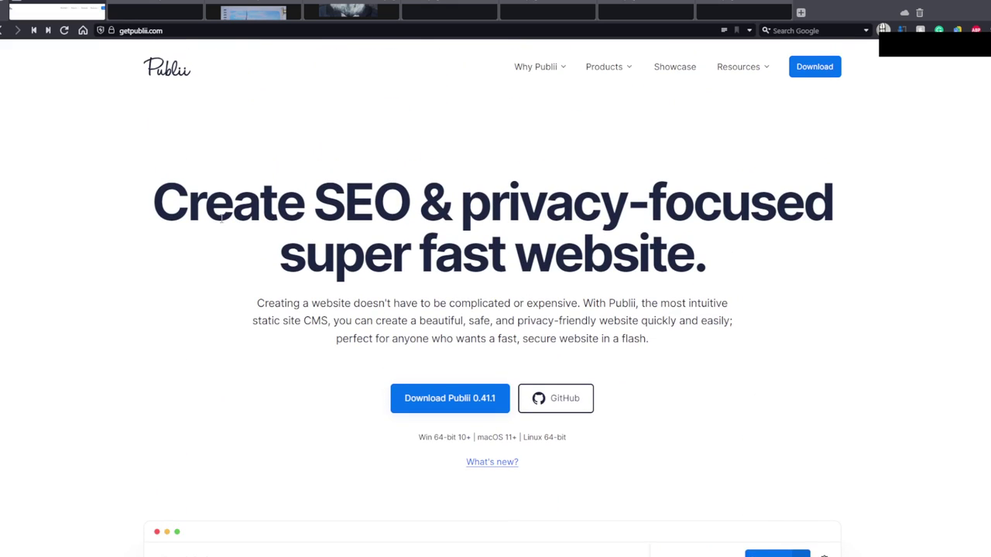
Step: In Publii's Hero Section, replace the text with a heading welcoming visitors to the owner's ART portfolio, and turn off Site owner
mouse_move(741, 6)
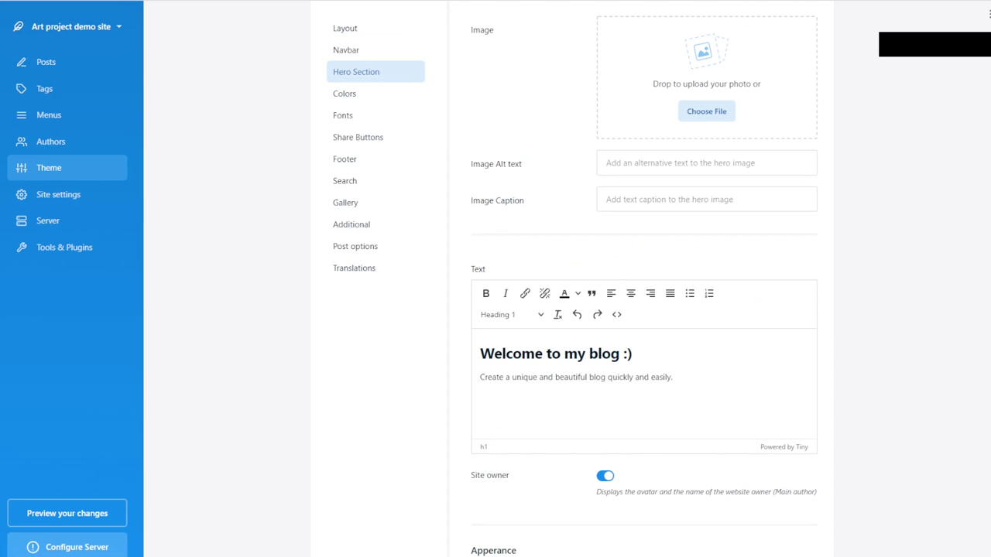
left_click_drag(689, 377, 472, 348)
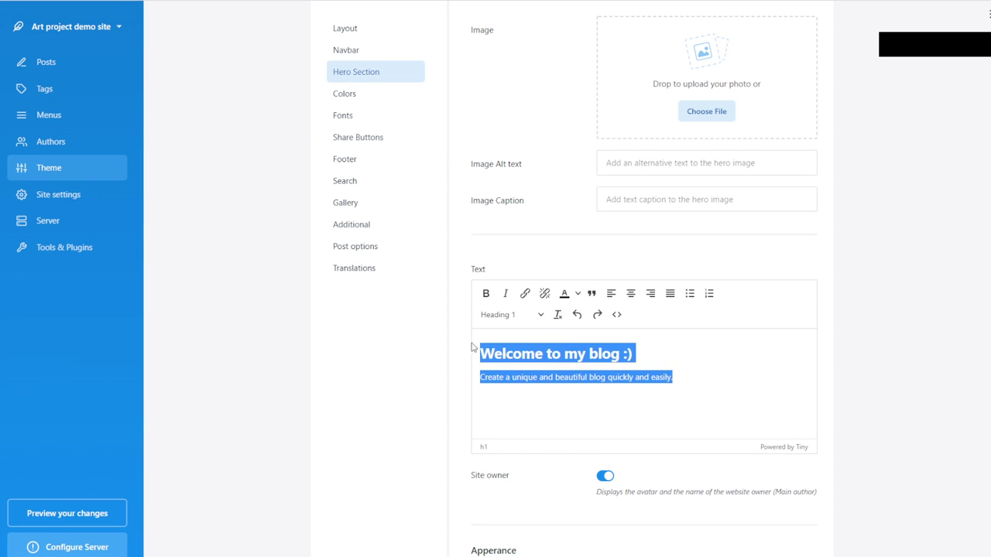
type("Welcome t")
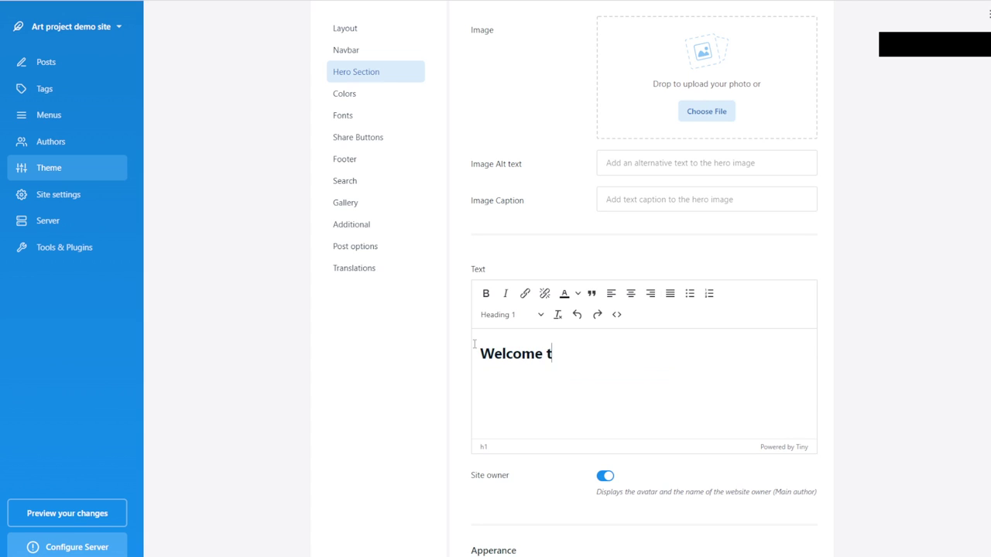
type("o Aleksey's")
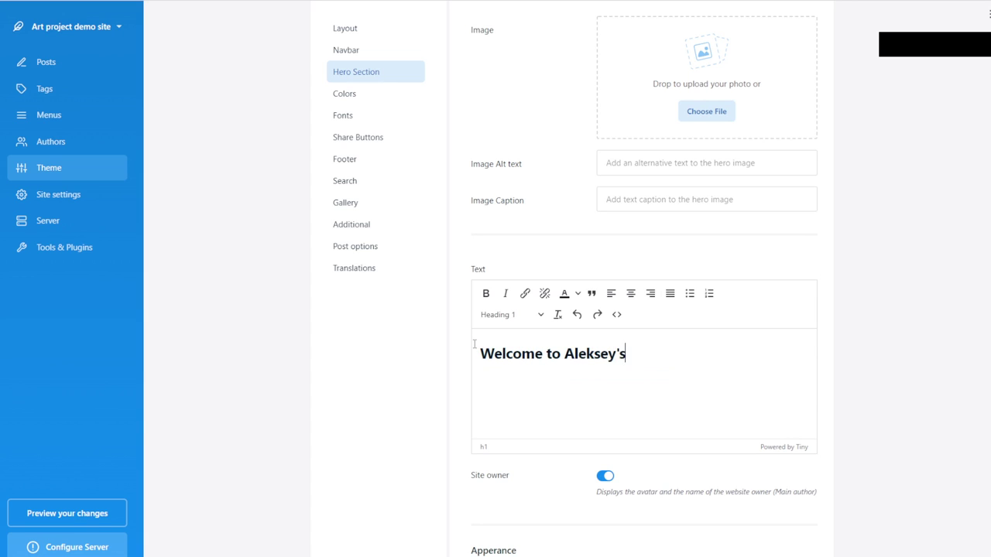
type(" ART portfolio")
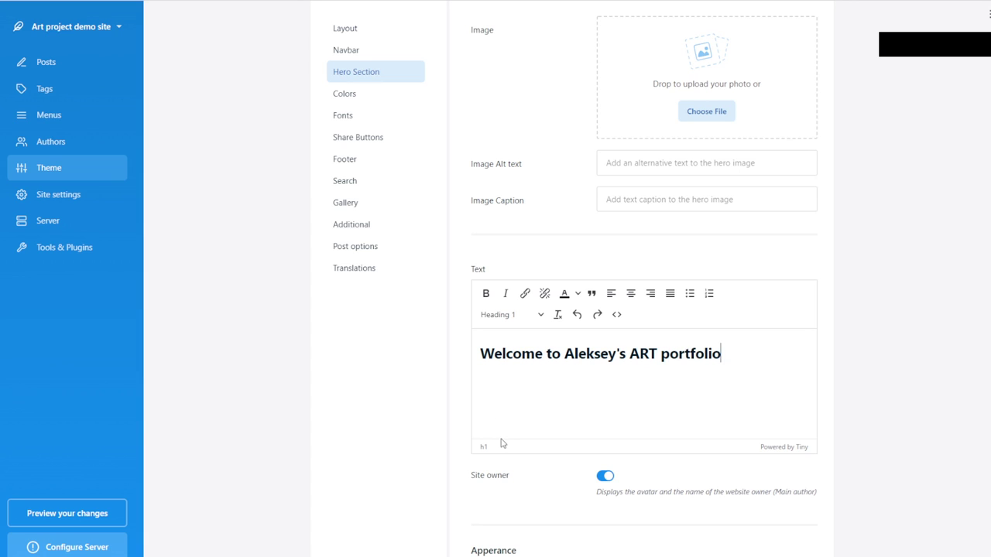
left_click(604, 477)
Step: Upload "2023 rabbot in pastels a3.JPG" from the High quality images folder as the hero image
left_click(720, 113)
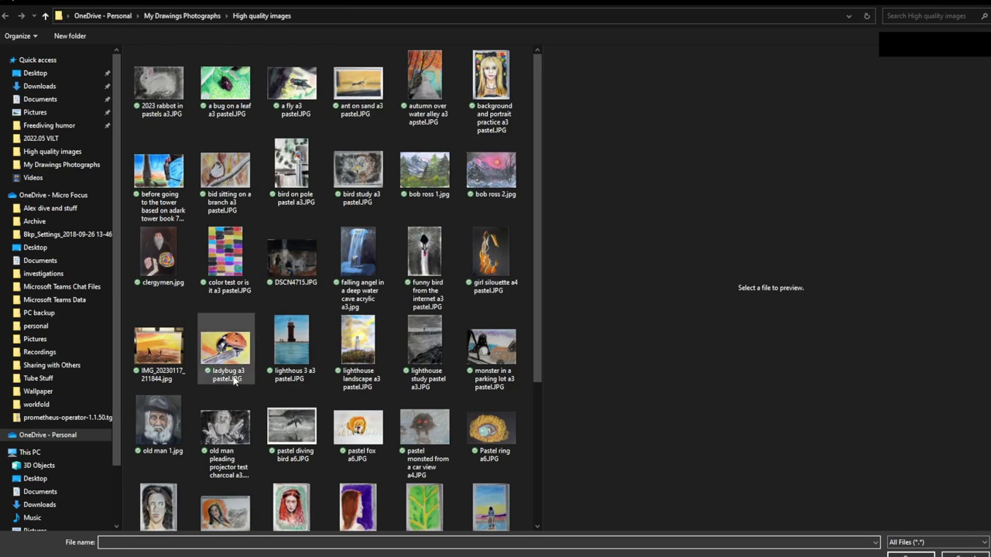
scroll(360, 353, "down", 3)
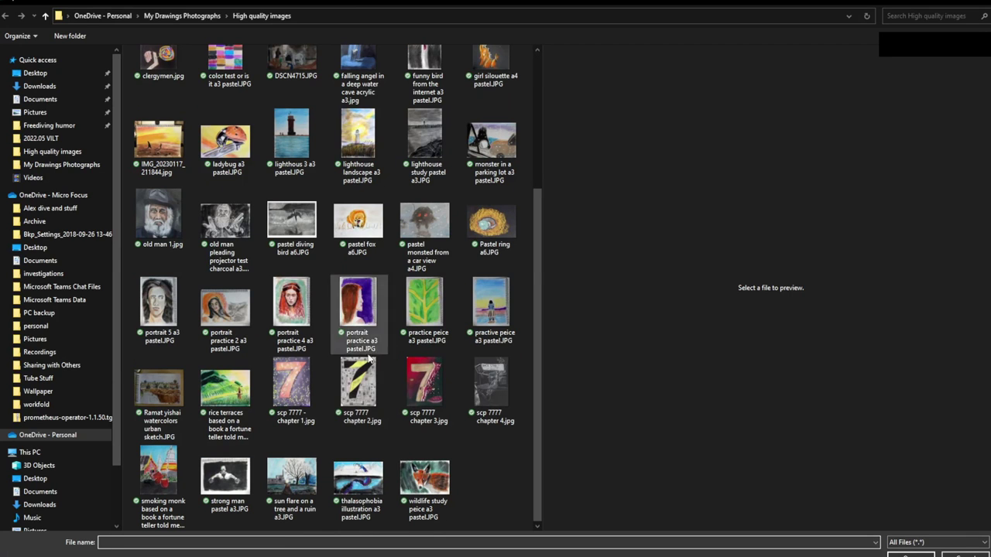
scroll(435, 415, "up", 3)
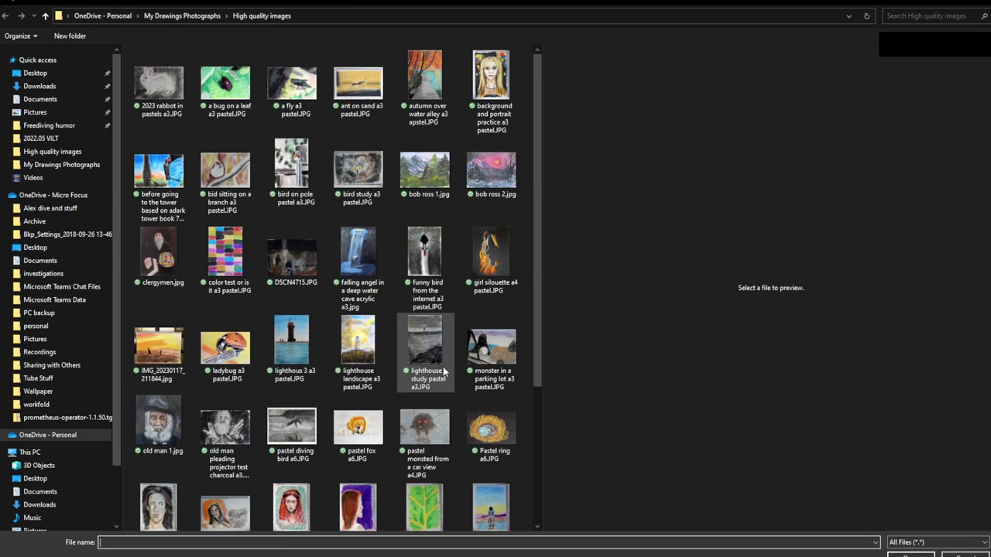
double_click(159, 85)
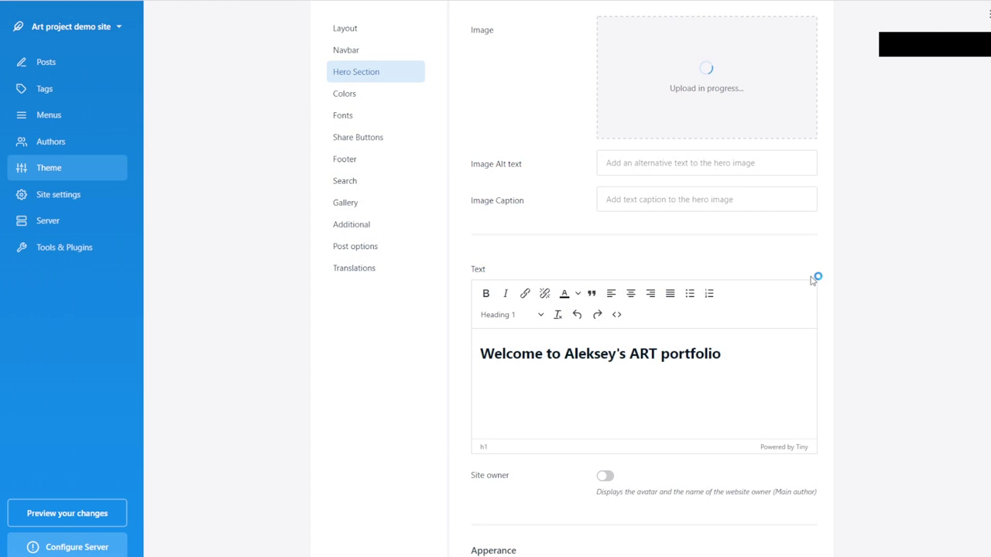
Step: Save the theme's hero changes and open the updated site preview in the browser
scroll(832, 285, "up", 2)
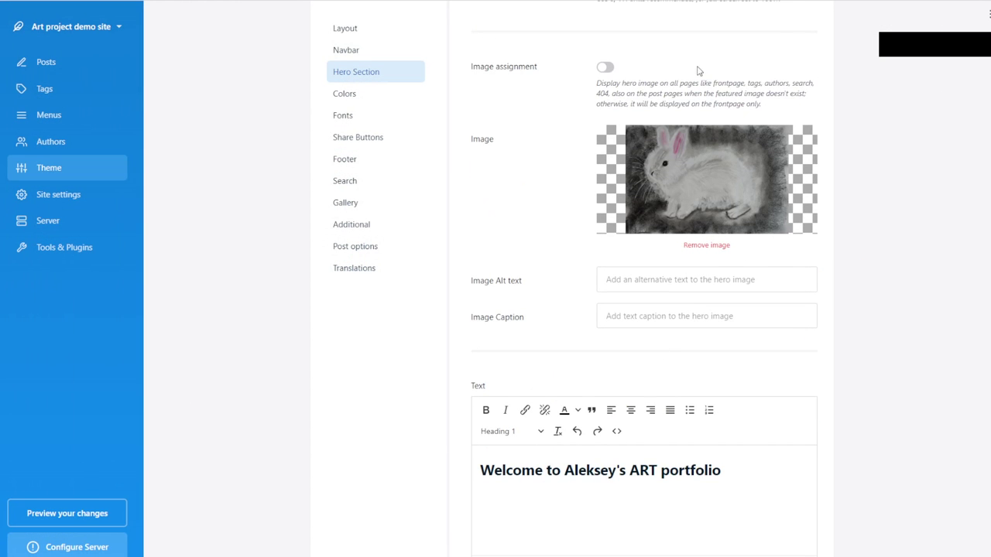
scroll(972, 136, "up", 7)
left_click(772, 35)
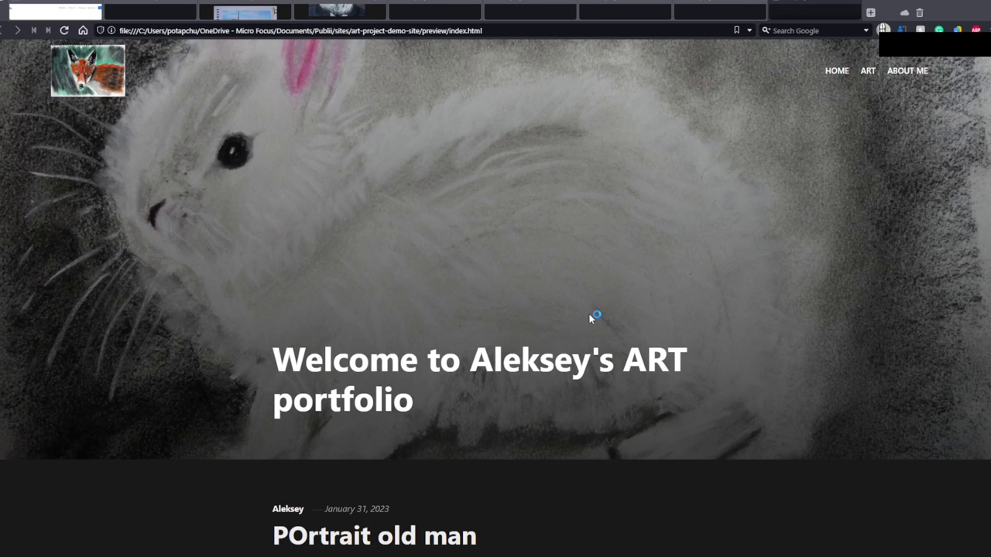
Step: Examine the front page's hero image and heading, the navbar while scrolling, the back-to-top control and the old man portrait post
scroll(590, 315, "down", 6)
scroll(593, 314, "up", 6)
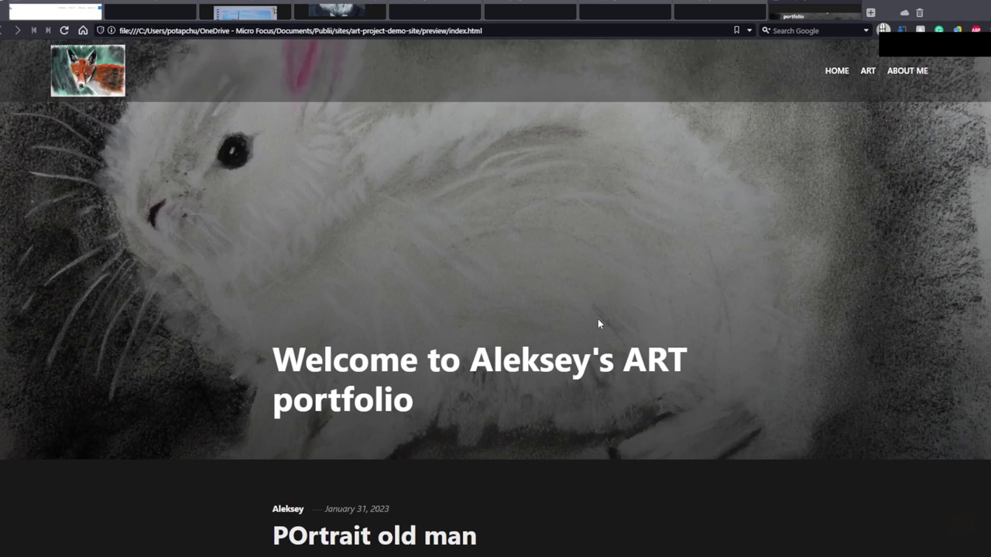
scroll(597, 324, "down", 3)
scroll(598, 319, "up", 3)
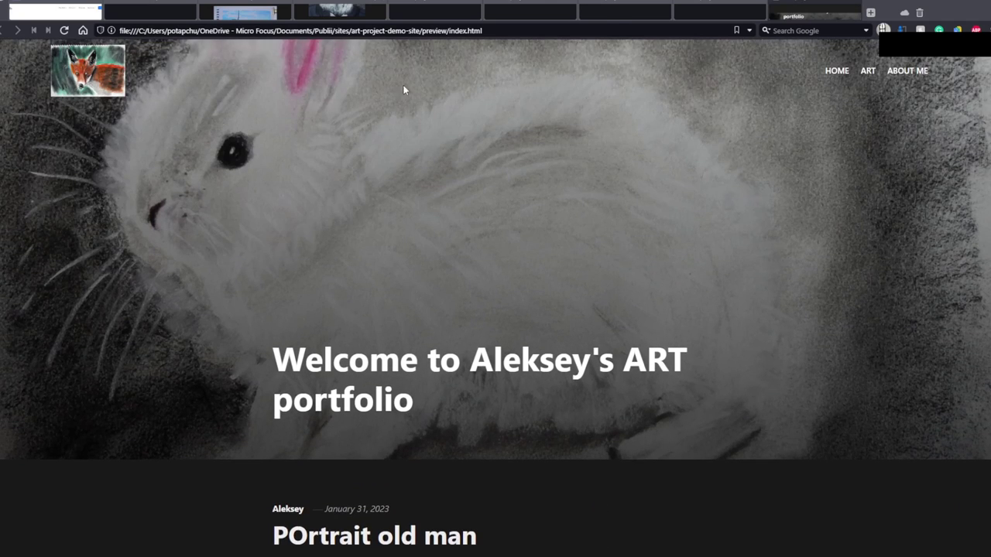
scroll(787, 51, "down", 2)
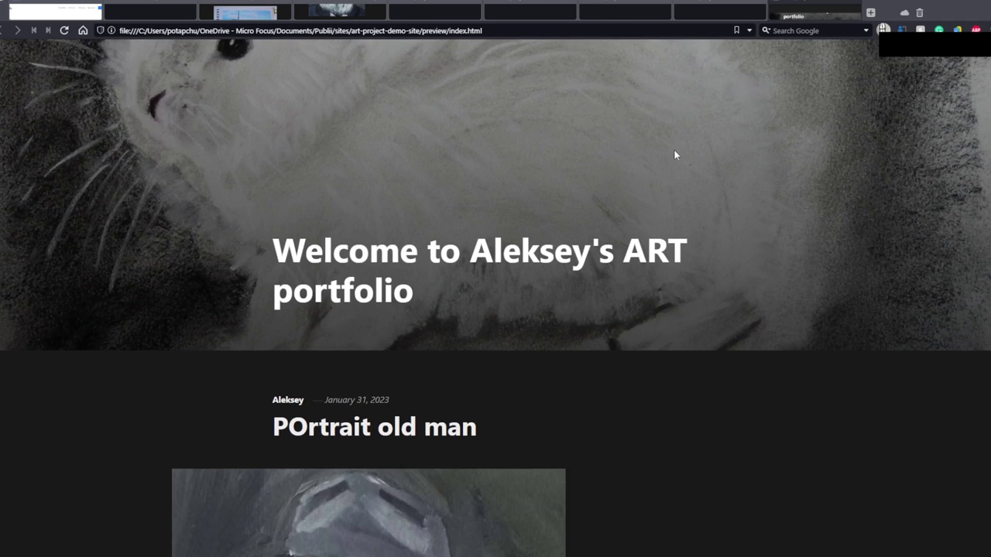
scroll(674, 159, "down", 7)
left_click(962, 523)
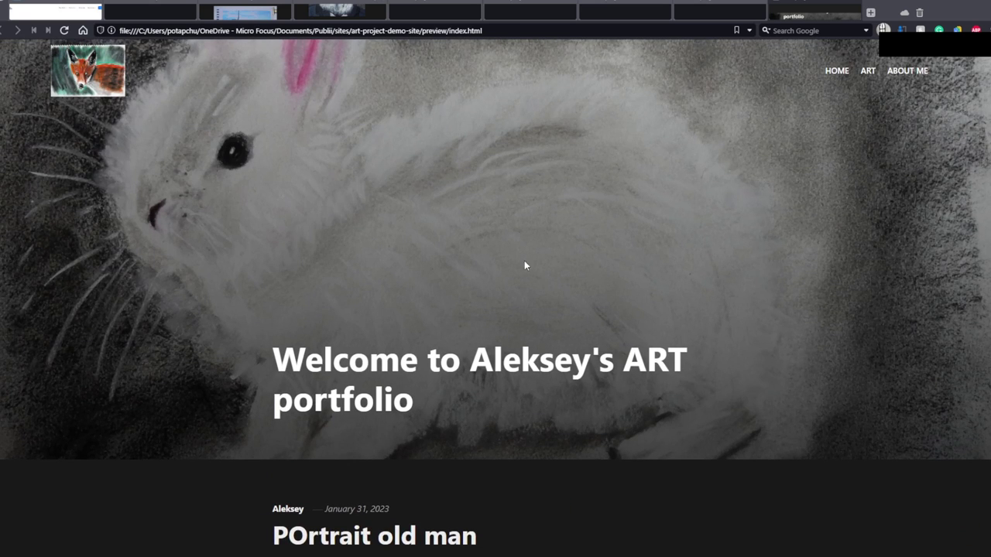
scroll(548, 255, "down", 10)
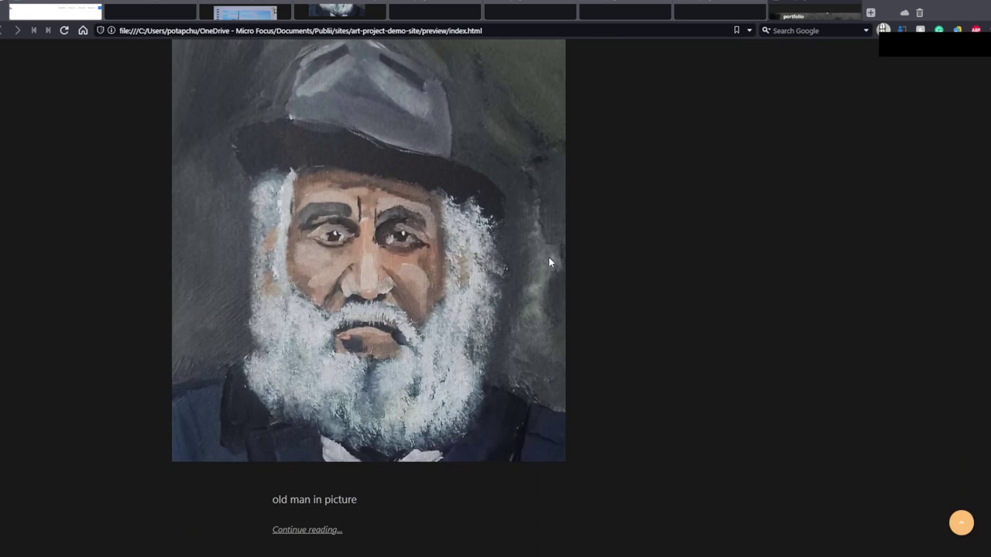
scroll(552, 260, "up", 5)
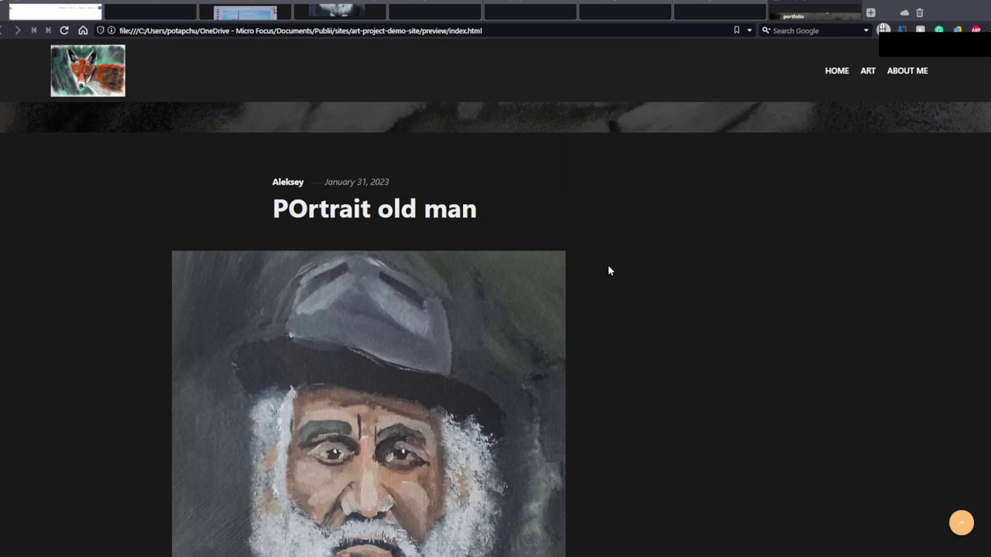
Step: Switch to Publii, set the theme's color scheme to Light, and save and preview the site
scroll(655, 270, "up", 5)
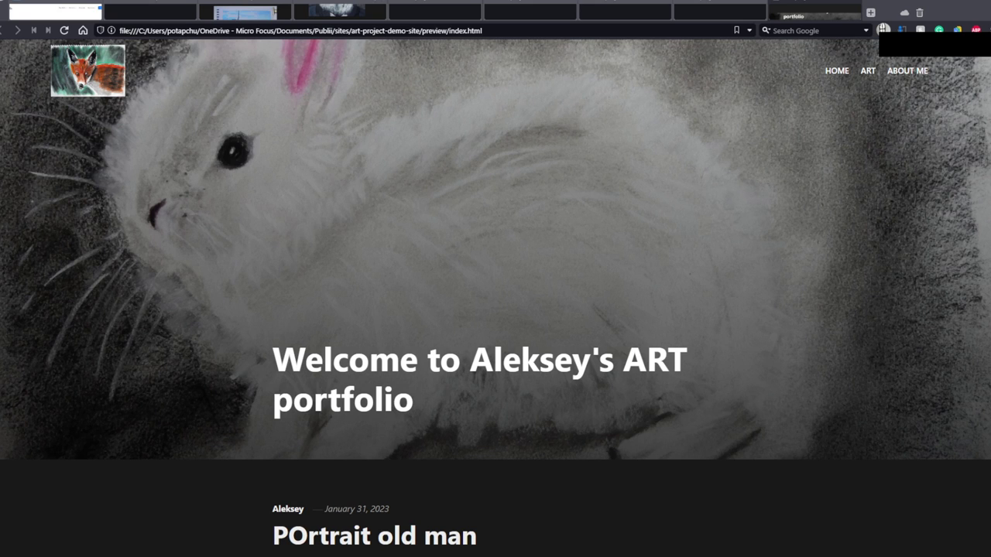
key("alt+Tab")
scroll(403, 283, "down", 3)
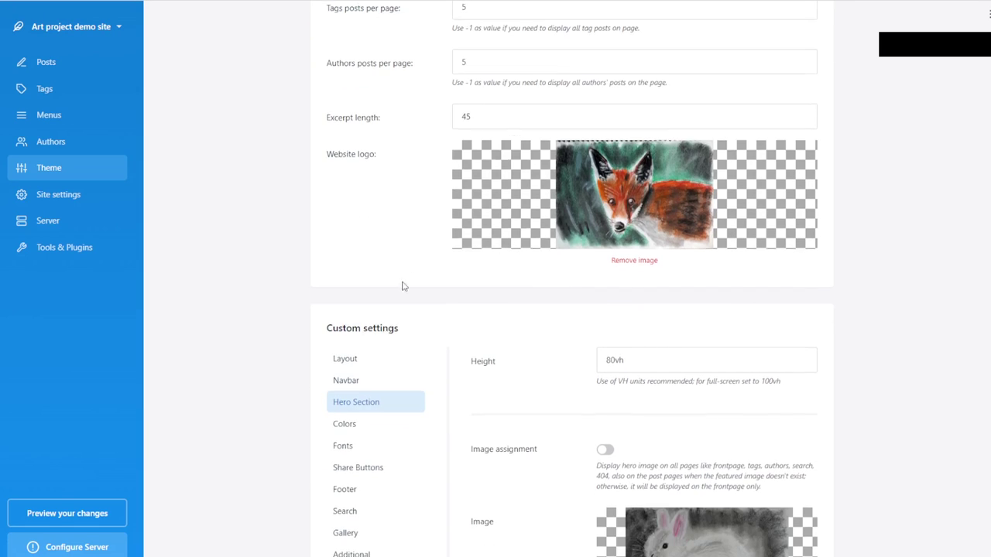
left_click(346, 425)
scroll(745, 365, "down", 4)
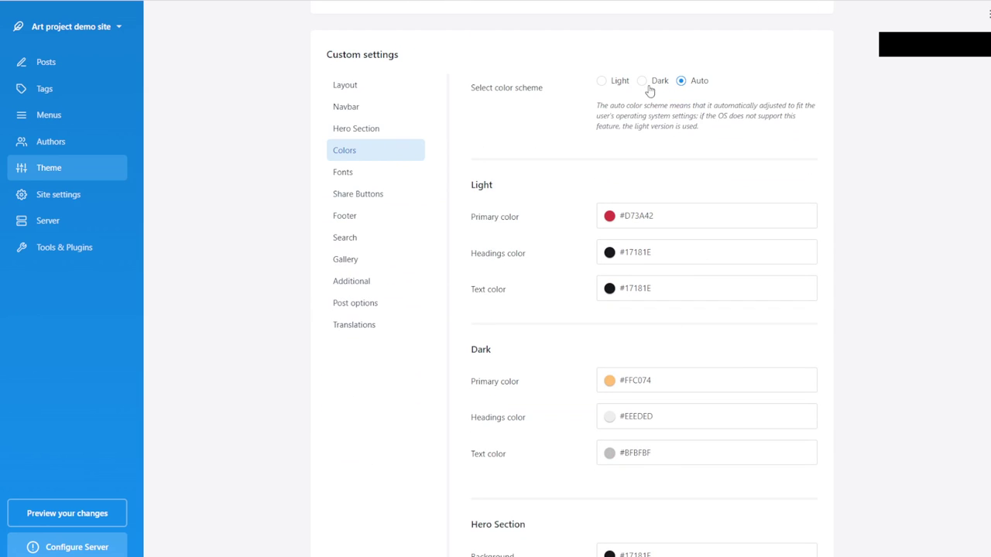
left_click(612, 87)
scroll(914, 219, "up", 6)
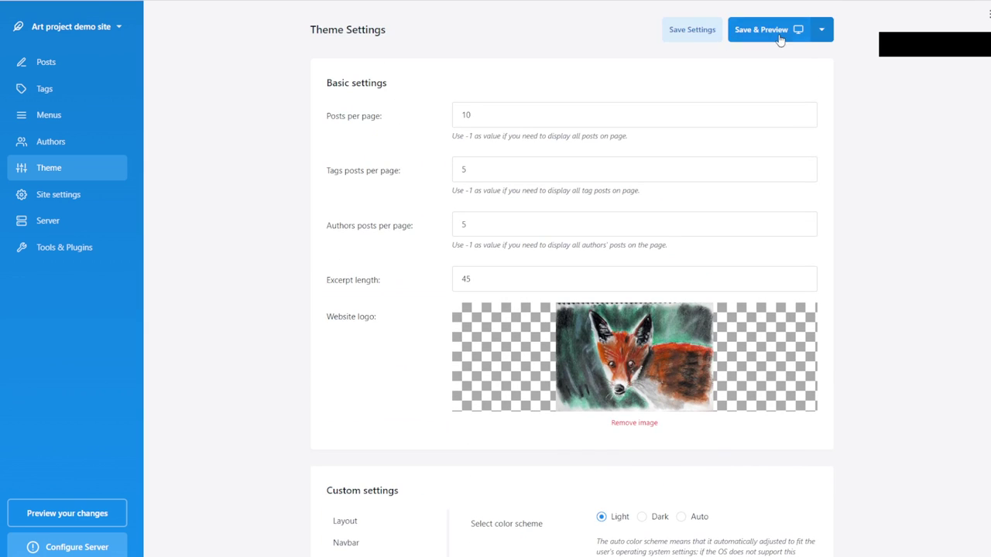
left_click(779, 35)
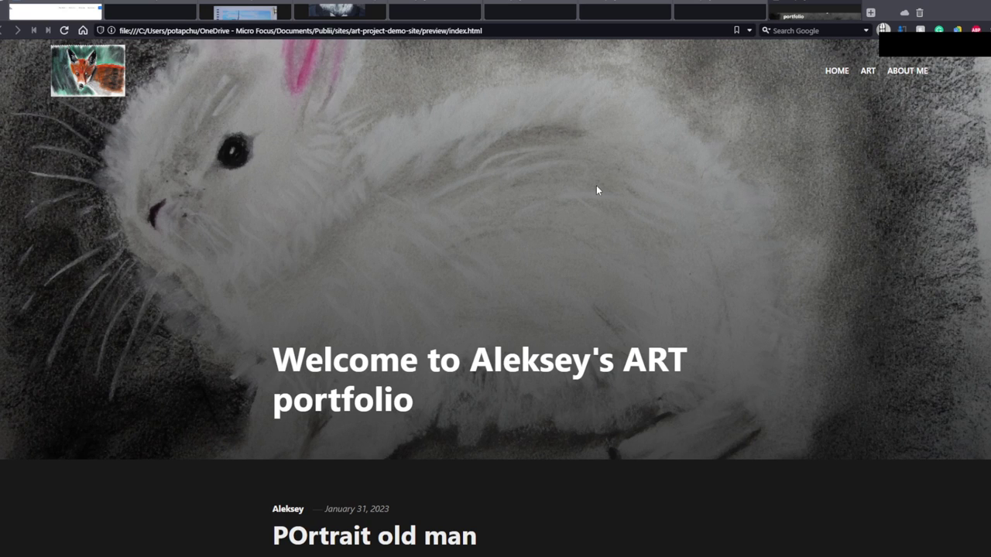
Step: Examine the light color scheme across the previewed homepage, from the hero section down through the posts
key("ctrl+t")
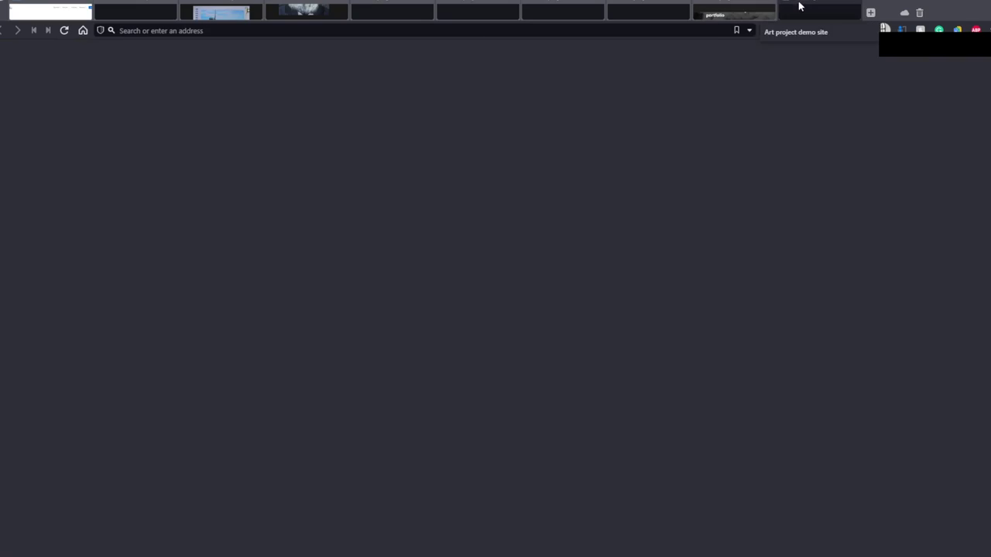
left_click(762, 9)
scroll(684, 184, "down", 7)
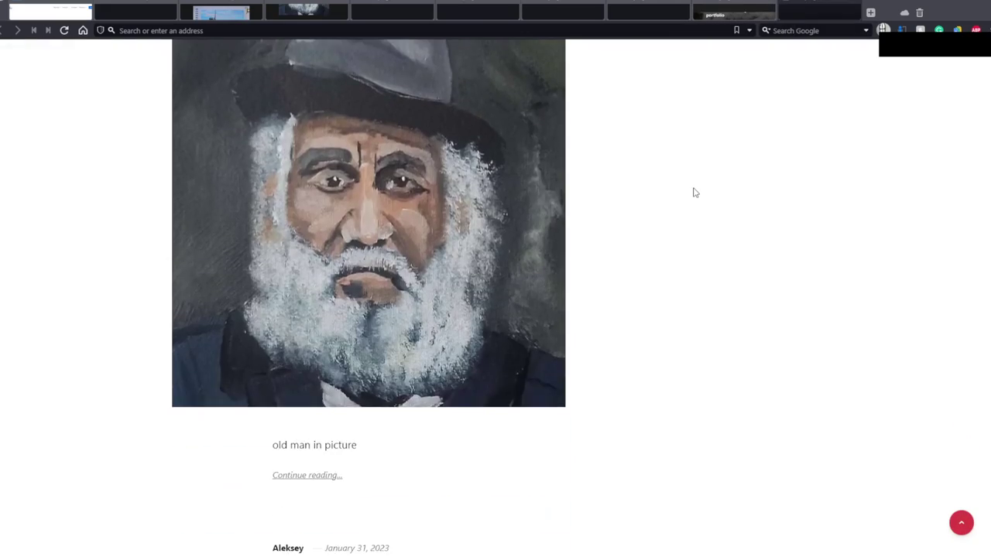
scroll(696, 192, "down", 3)
scroll(698, 193, "up", 10)
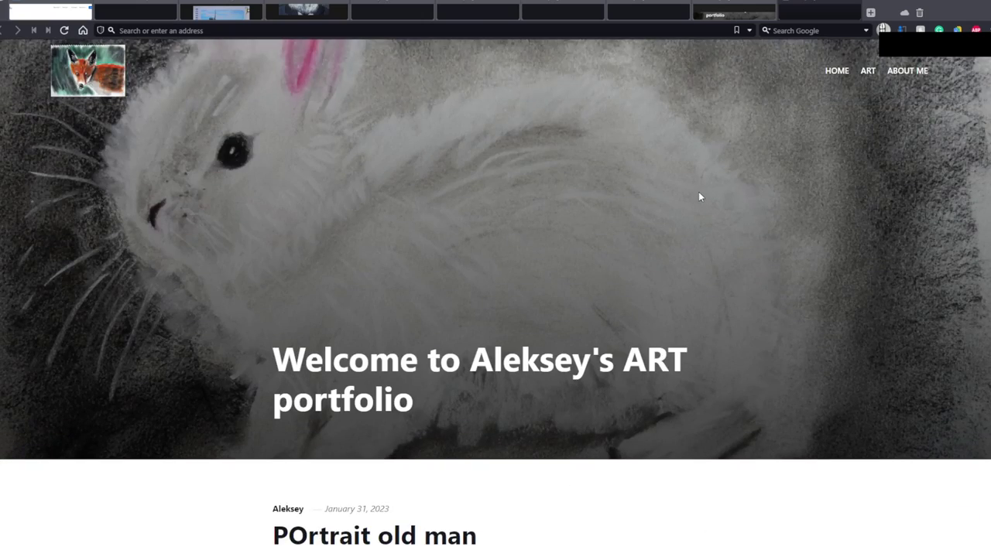
scroll(698, 196, "down", 5)
scroll(697, 194, "up", 5)
scroll(699, 200, "down", 15)
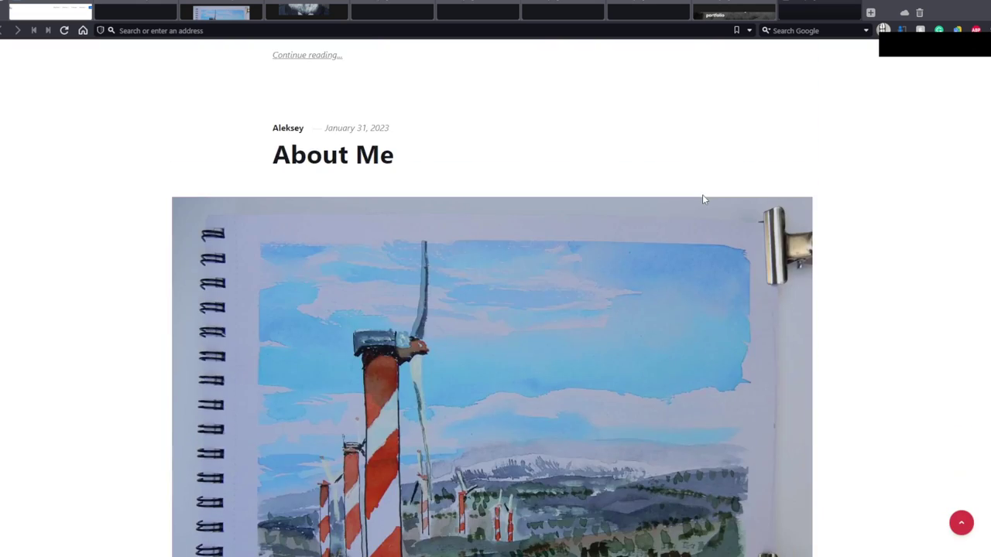
scroll(703, 200, "down", 5)
scroll(705, 201, "up", 5)
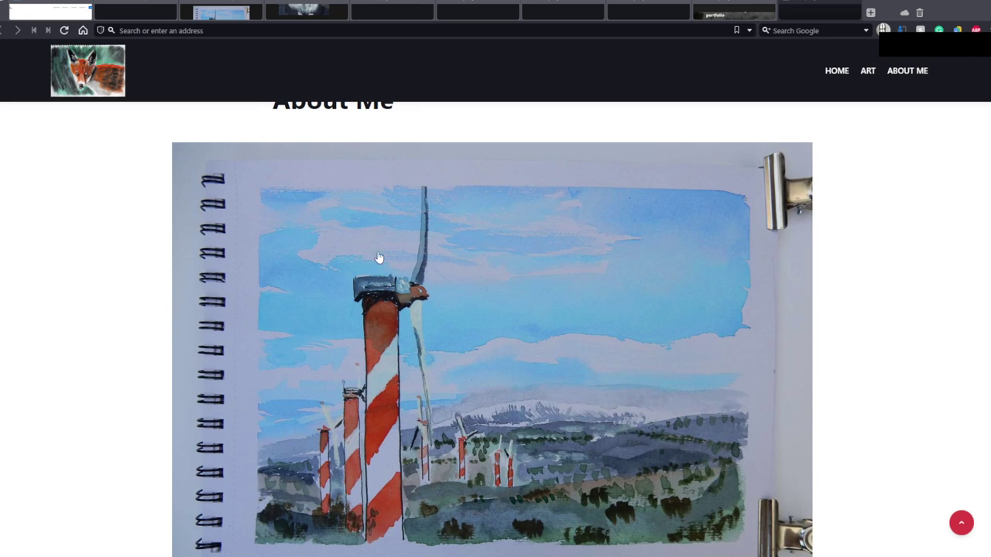
scroll(379, 258, "up", 8)
key("alt+Tab")
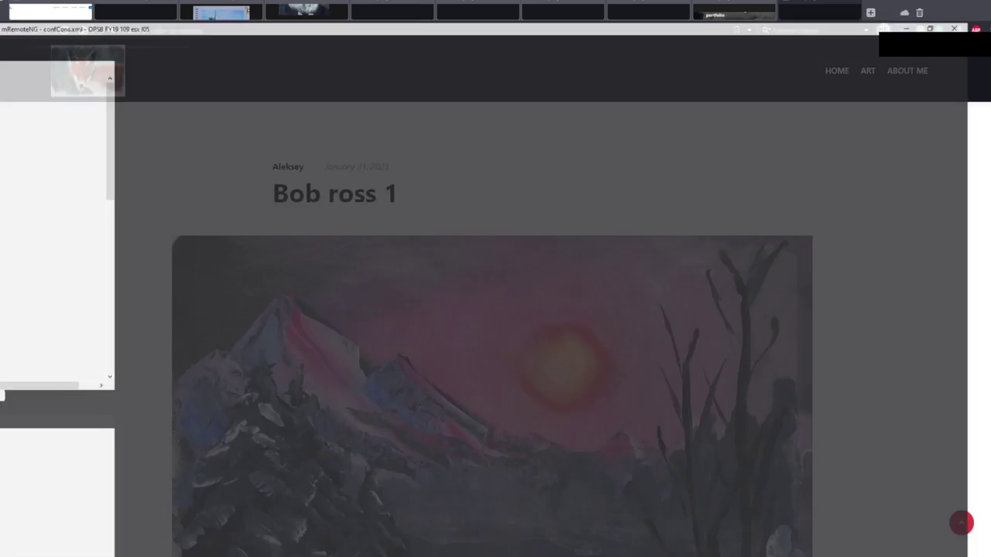
key("alt+Tab")
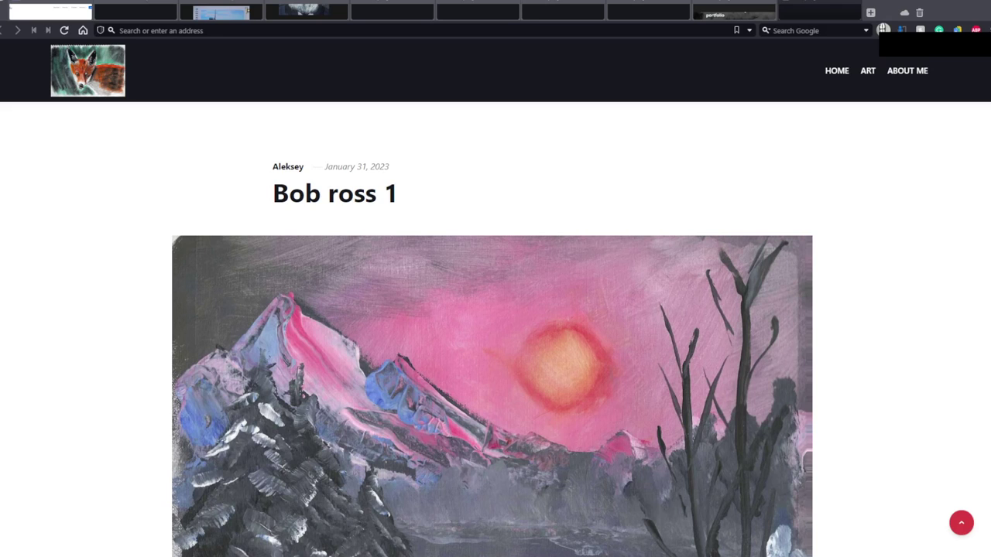
Step: Switch back to Publii and examine the theme's font settings, including the body font choices, font sizes and weights
key("alt+Tab")
scroll(602, 227, "down", 5)
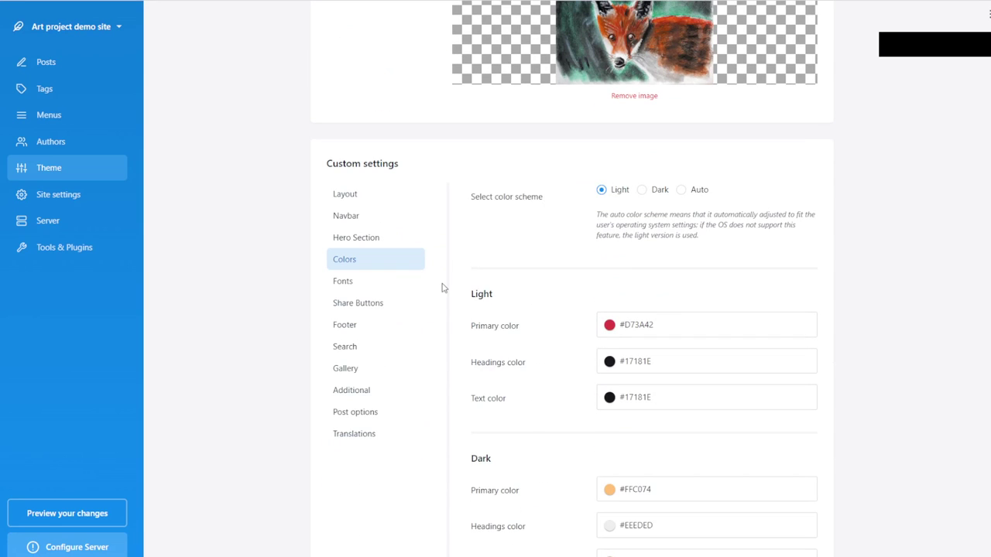
left_click(344, 283)
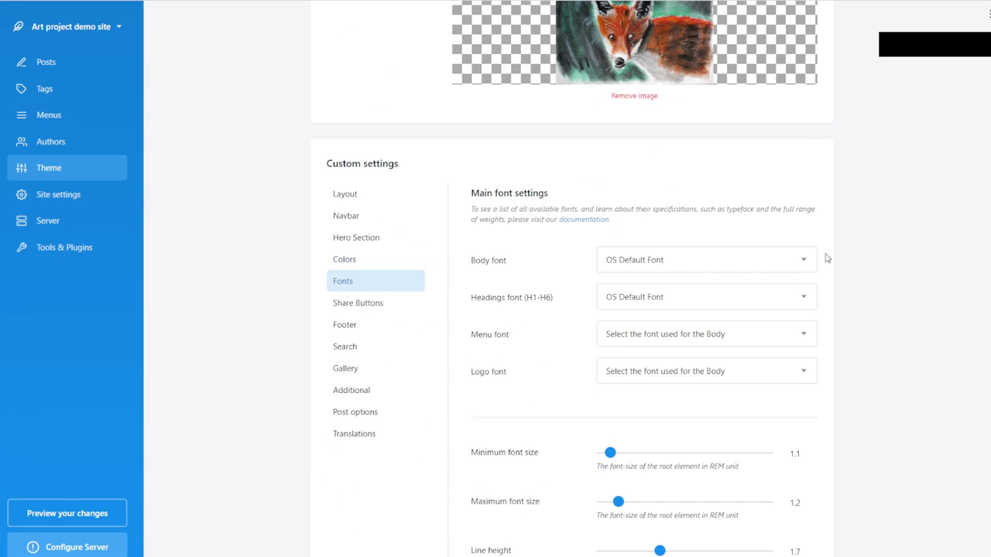
left_click(777, 263)
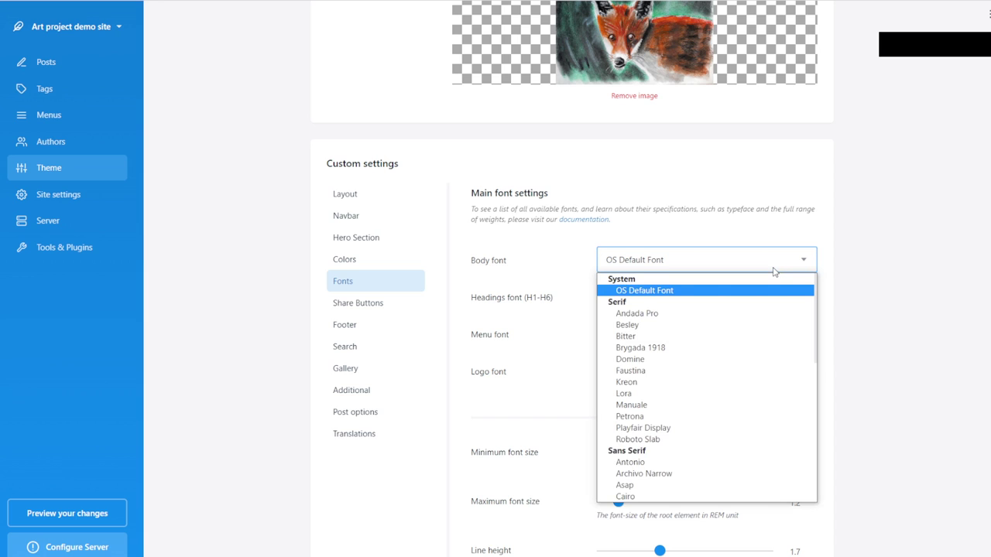
left_click(915, 227)
scroll(914, 228, "down", 3)
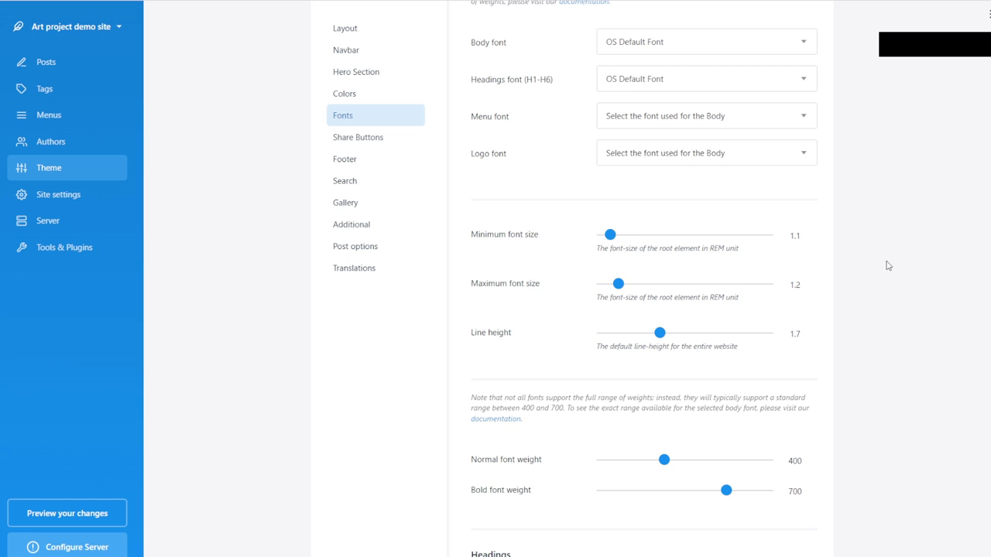
Step: Enable the Facebook and Twitter share buttons in the theme's custom settings
left_click(364, 138)
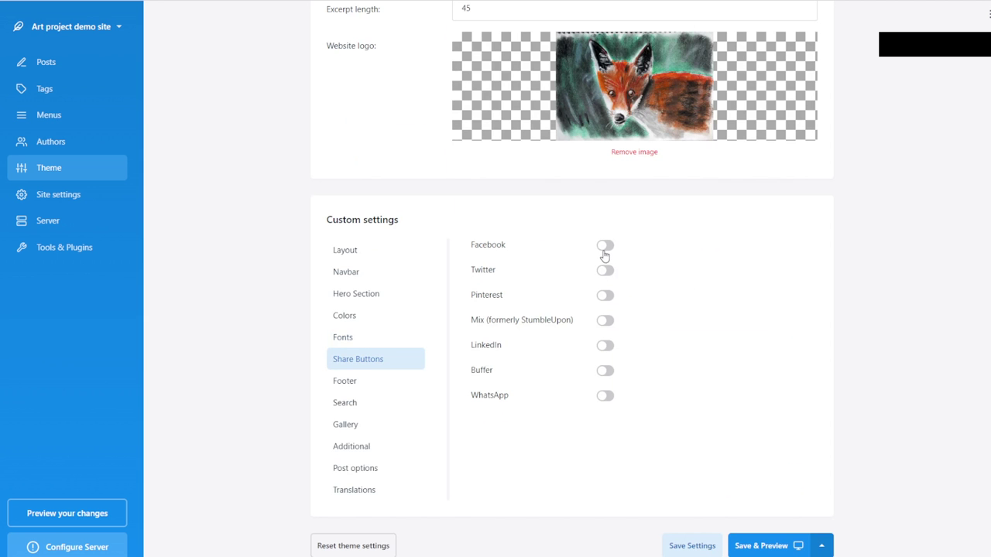
left_click(605, 248)
left_click(609, 274)
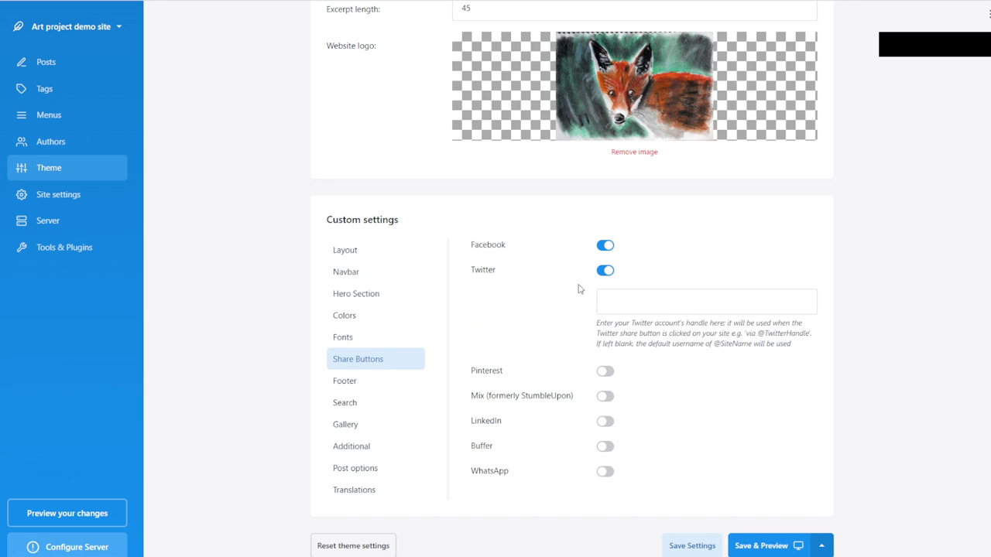
left_click(669, 309)
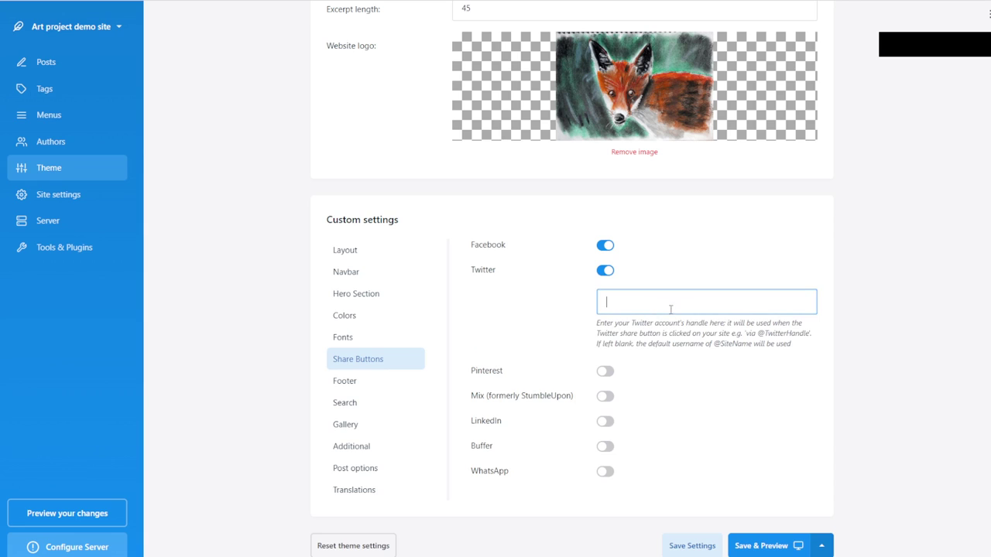
type("@shoesand ties")
key("BackSpace")
key("BackSpace")
key("BackSpace")
key("BackSpace")
key("BackSpace")
type("ties")
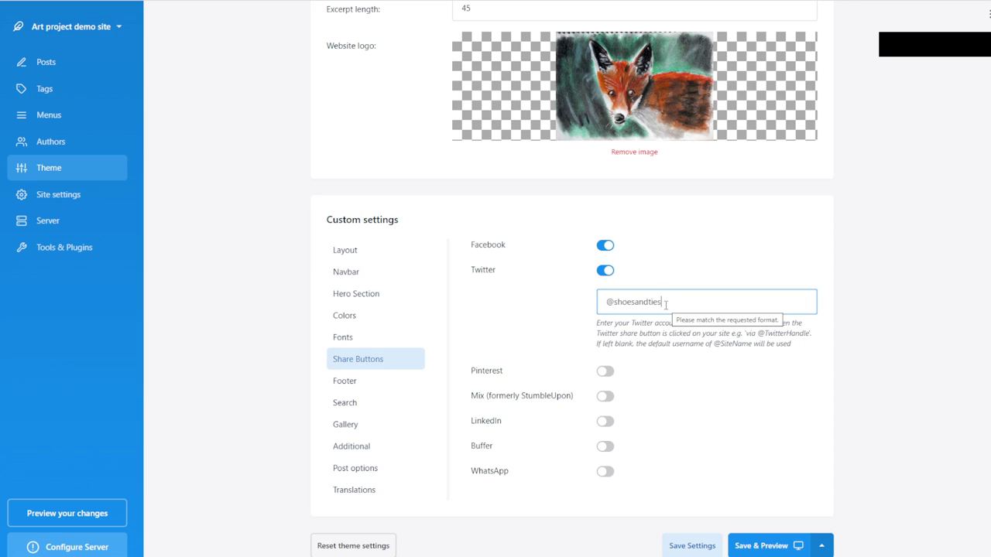
type("1231231")
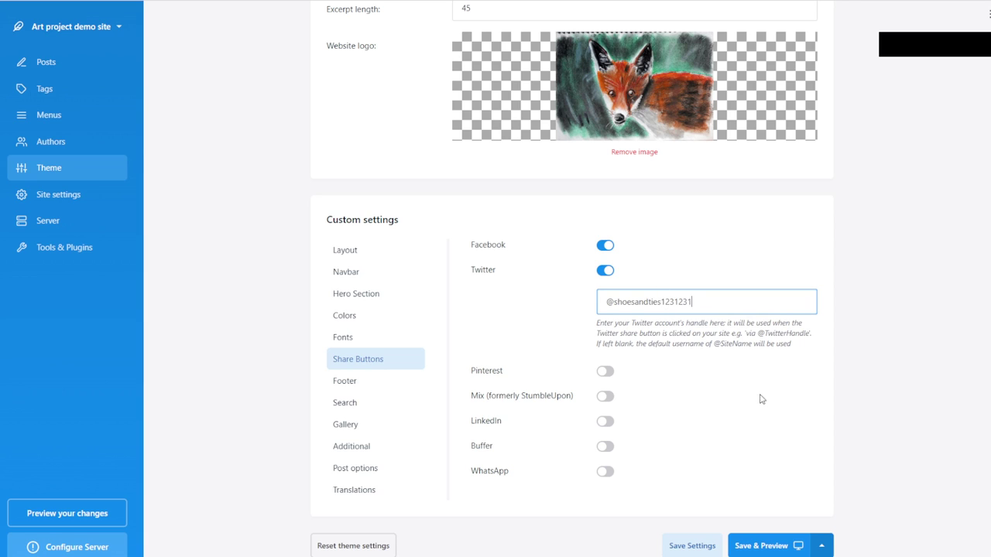
left_click(786, 404)
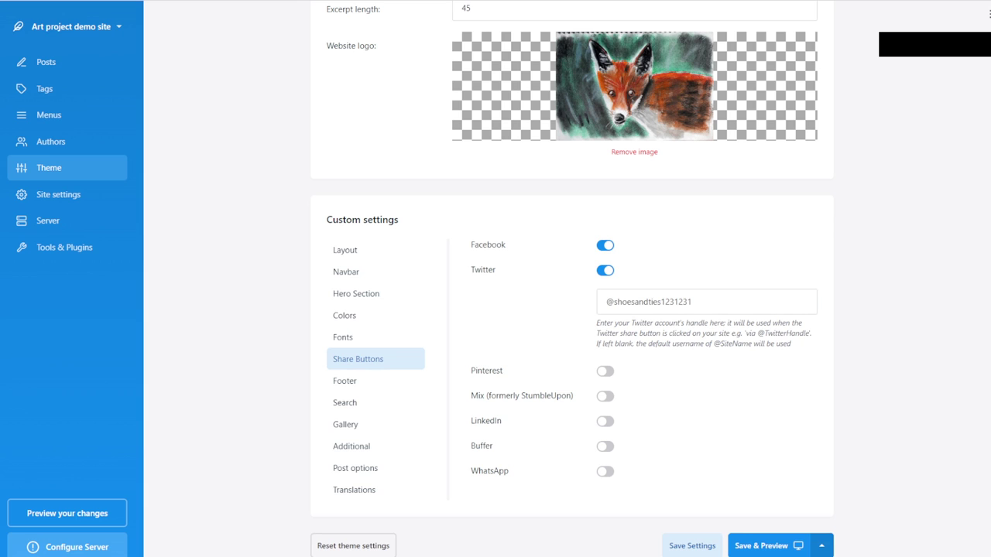
left_click(608, 422)
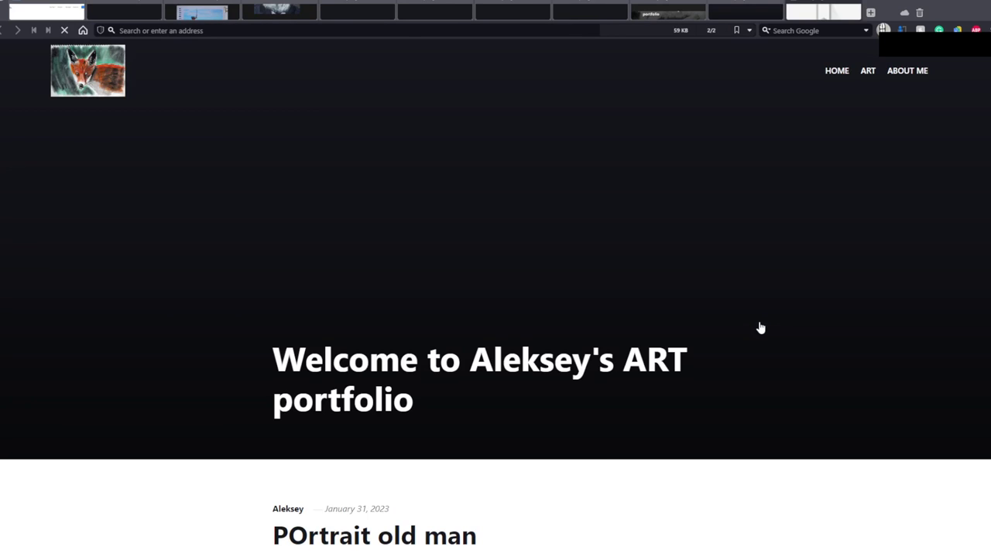
Step: Open the "Bob ross 1" post in the preview and view the share buttons below the article
scroll(765, 318, "down", 10)
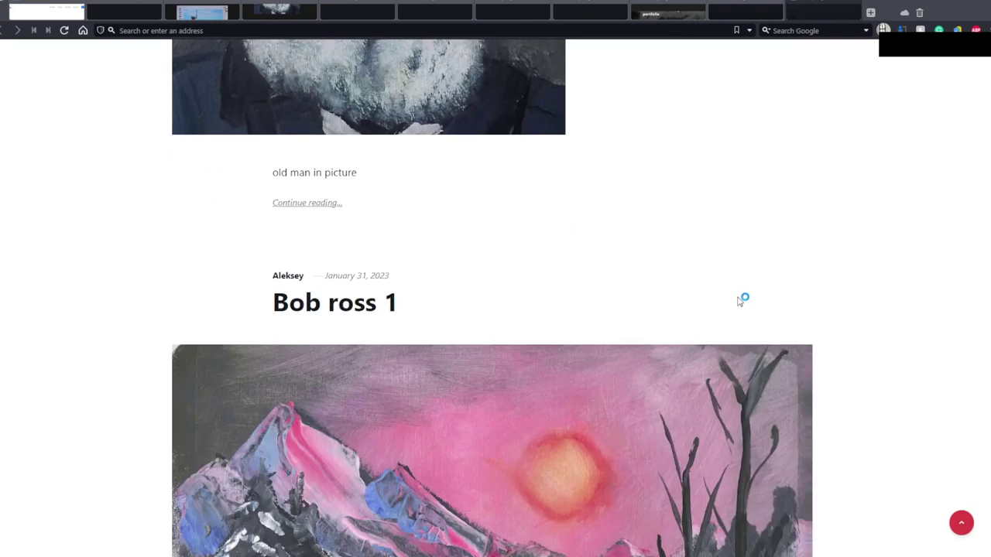
left_click(328, 304)
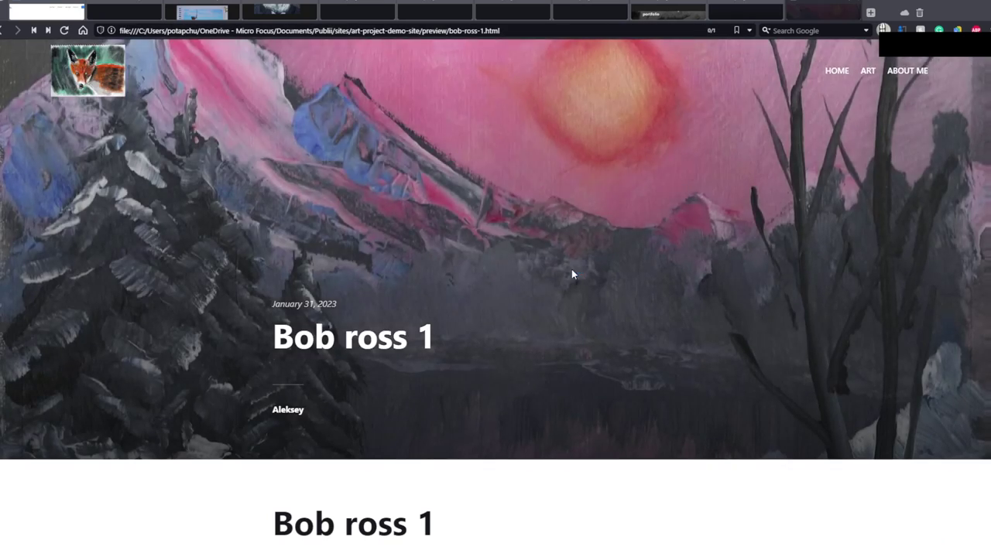
scroll(576, 272, "down", 4)
scroll(635, 285, "down", 9)
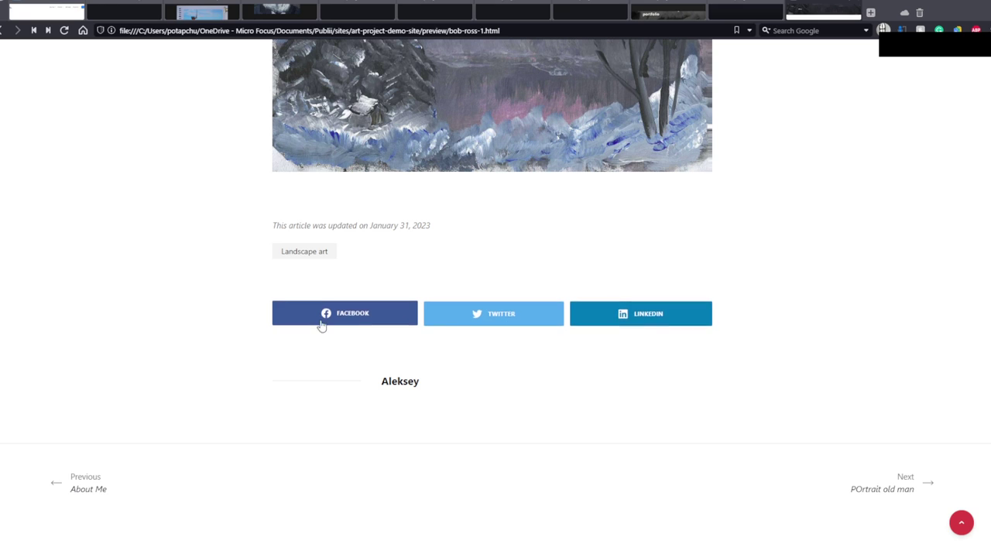
Step: Test the post's Facebook share button and close the share window
left_click(400, 314)
left_click_drag(482, 313, 494, 203)
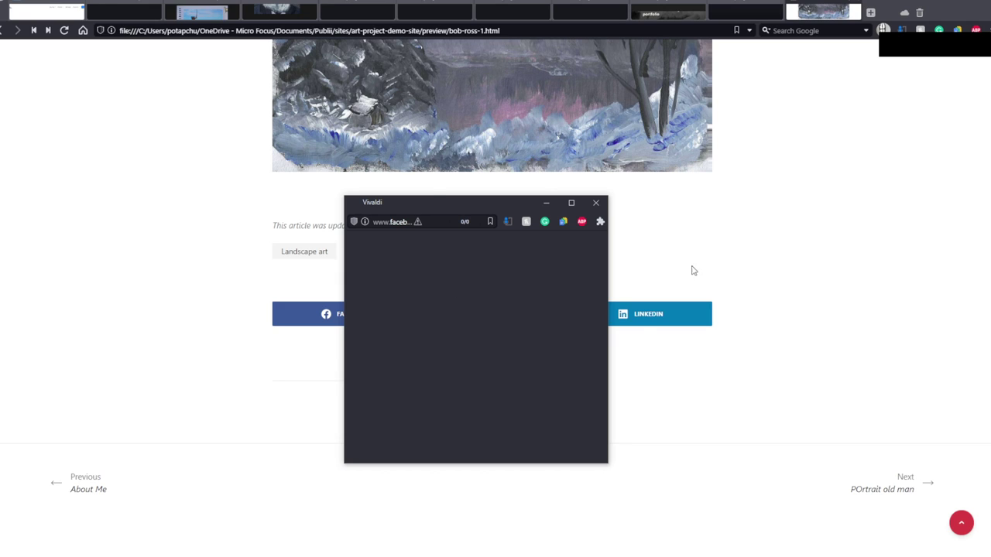
left_click_drag(444, 205, 424, 190)
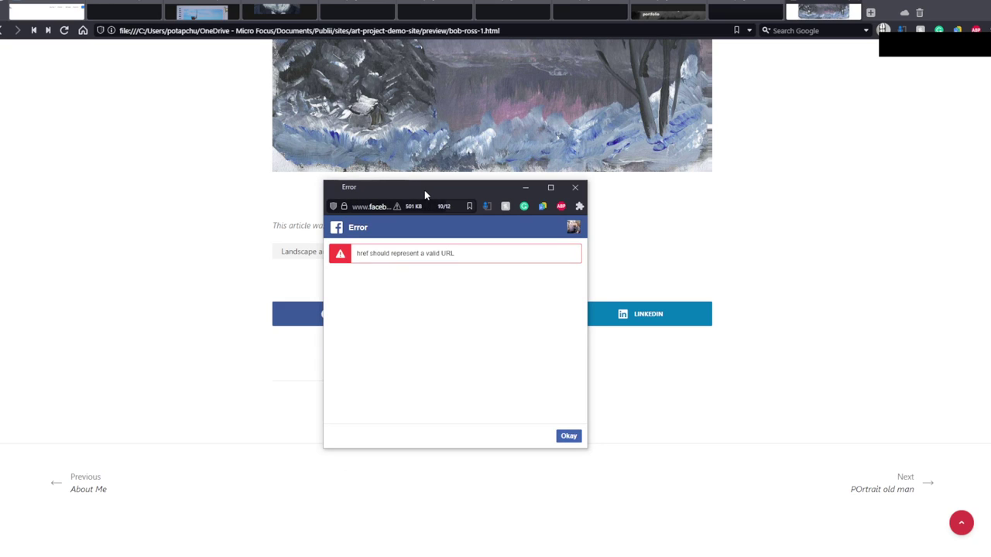
left_click(573, 189)
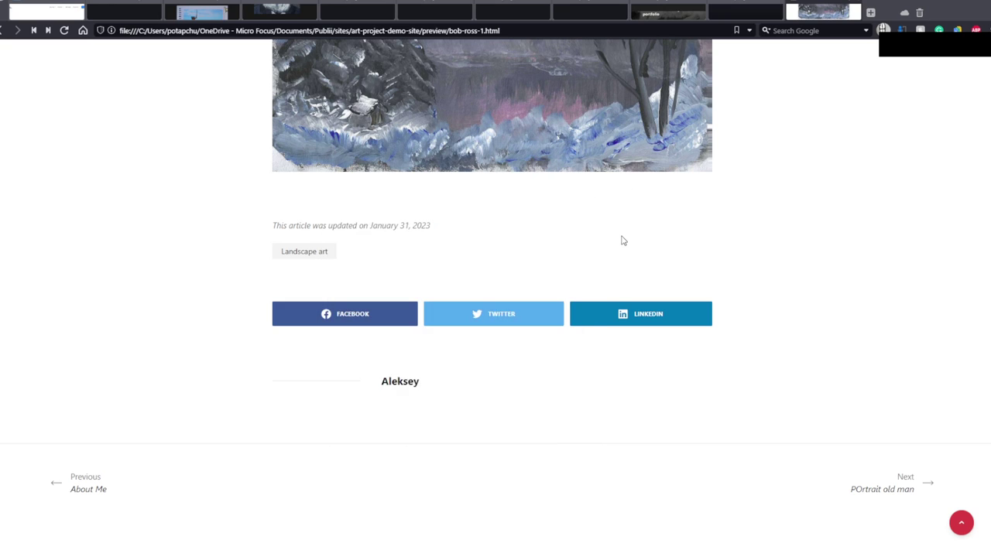
scroll(650, 279, "up", 5)
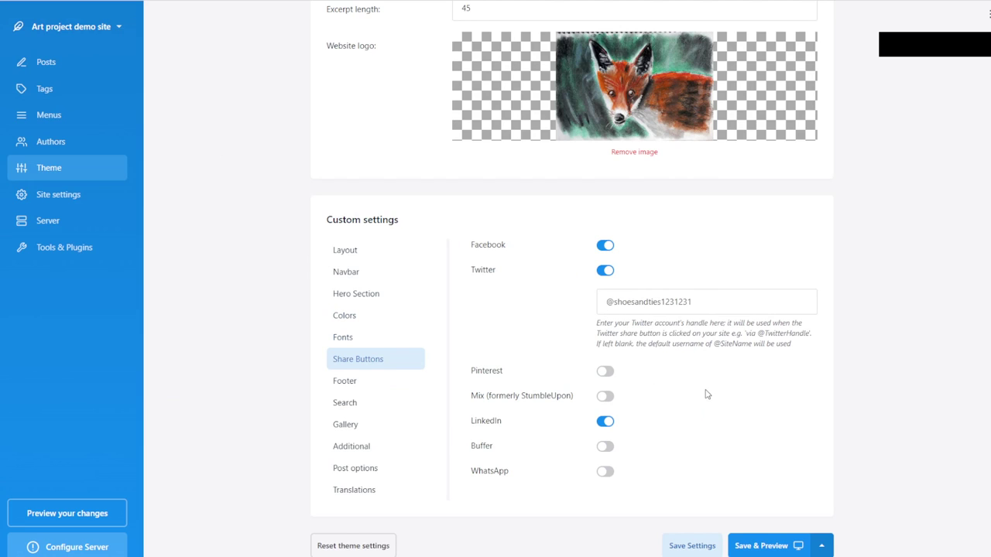
Step: Enable the follow buttons in the theme's footer settings and enter the artist's Facebook profile URL
left_click(389, 385)
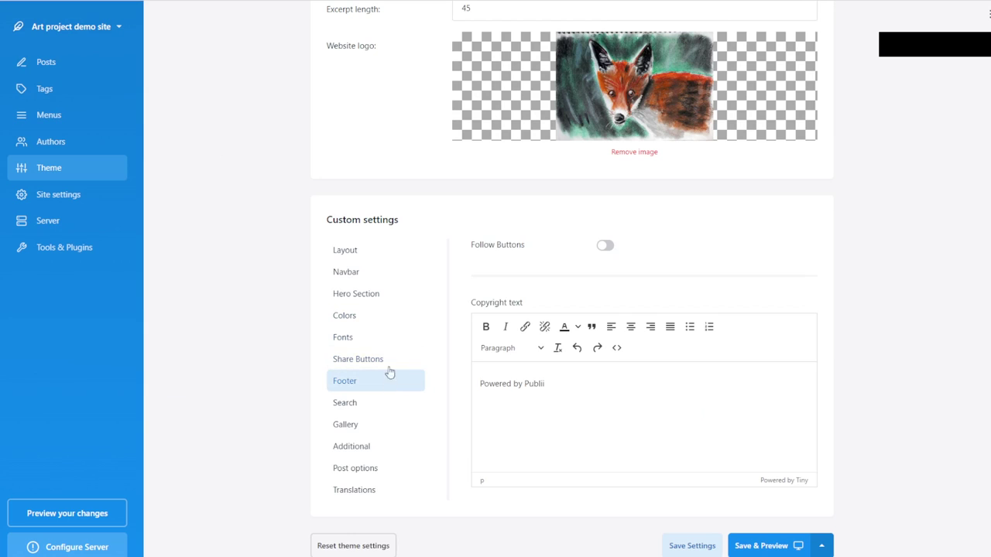
left_click(608, 246)
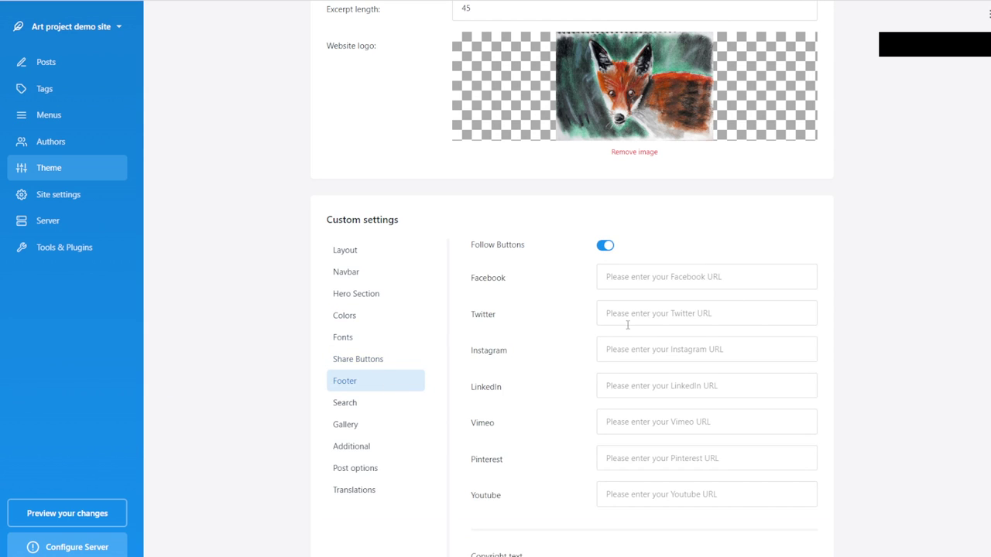
left_click(672, 277)
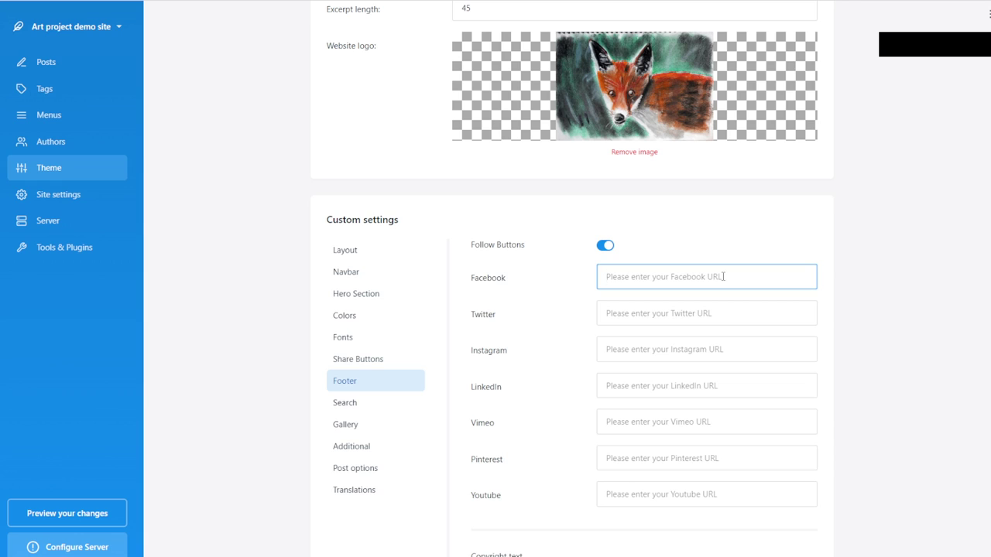
type("aleksey")
left_click(663, 311)
left_click_drag(642, 283, 588, 279)
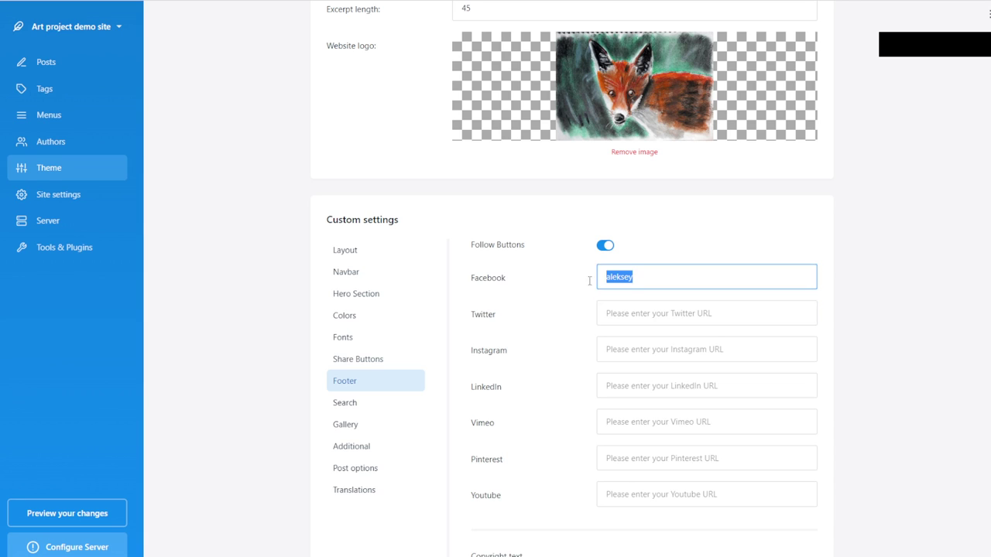
type("https://faceboo")
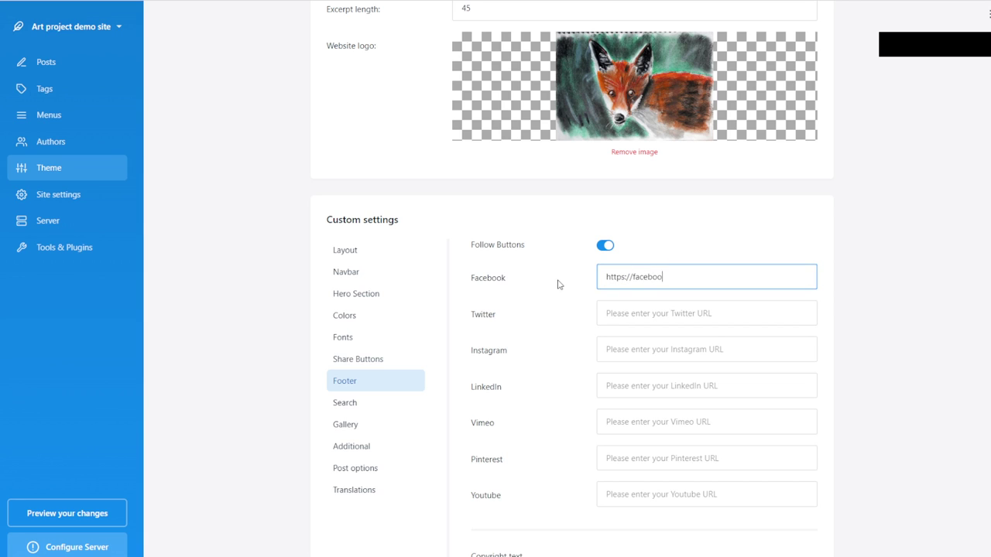
type("k.com/alemsey")
Step: Copy the Facebook URL into the footer's Twitter, Instagram and LinkedIn link fields
left_click_drag(761, 281, 472, 255)
key("ctrl+c")
left_click(679, 310)
key("ctrl+v")
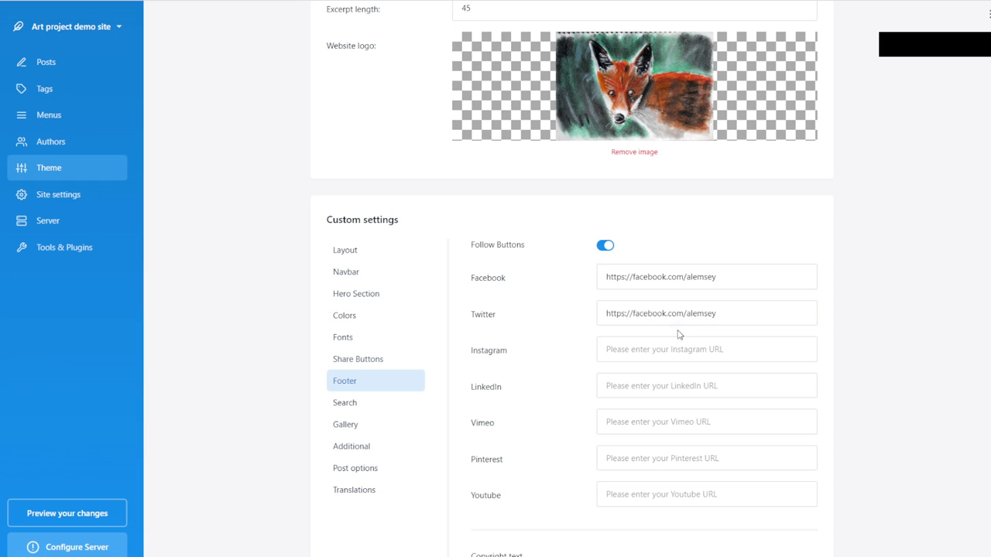
left_click(679, 348)
key("ctrl+v")
left_click(679, 380)
key("ctrl+v")
Step: Replace the footer copyright text with the artist's first name followed by "is the best", and save and preview the site
scroll(597, 465, "down", 2)
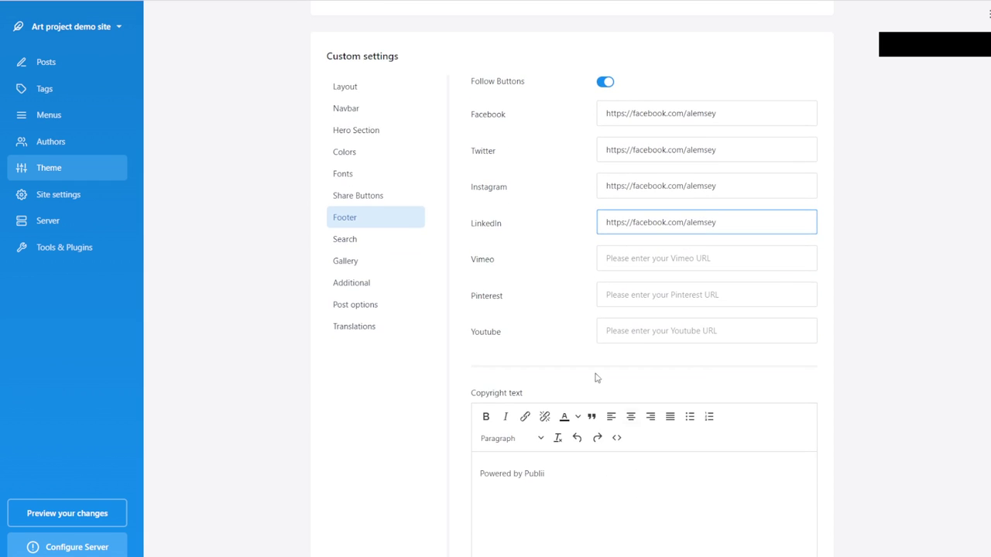
scroll(597, 378, "down", 2)
left_click_drag(588, 395, 443, 397)
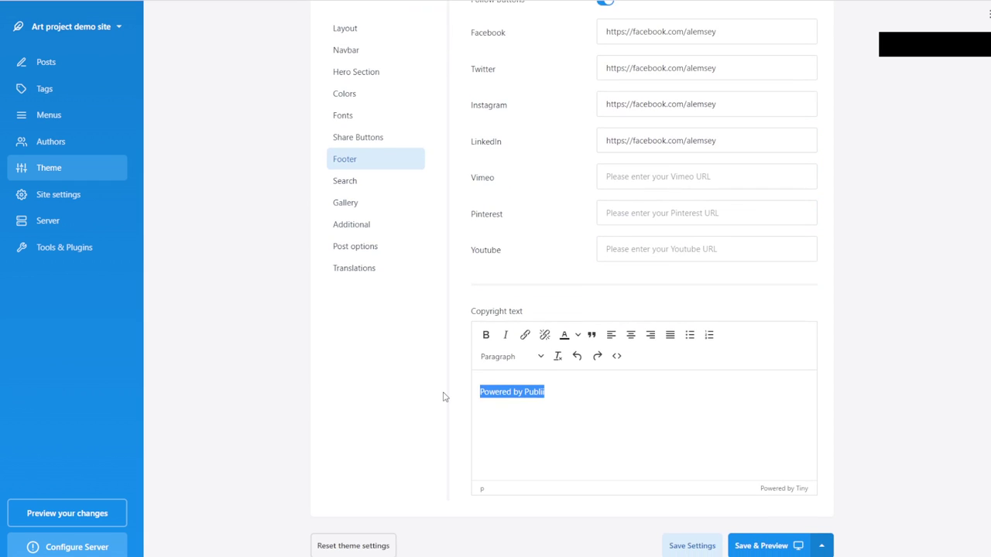
type("ale")
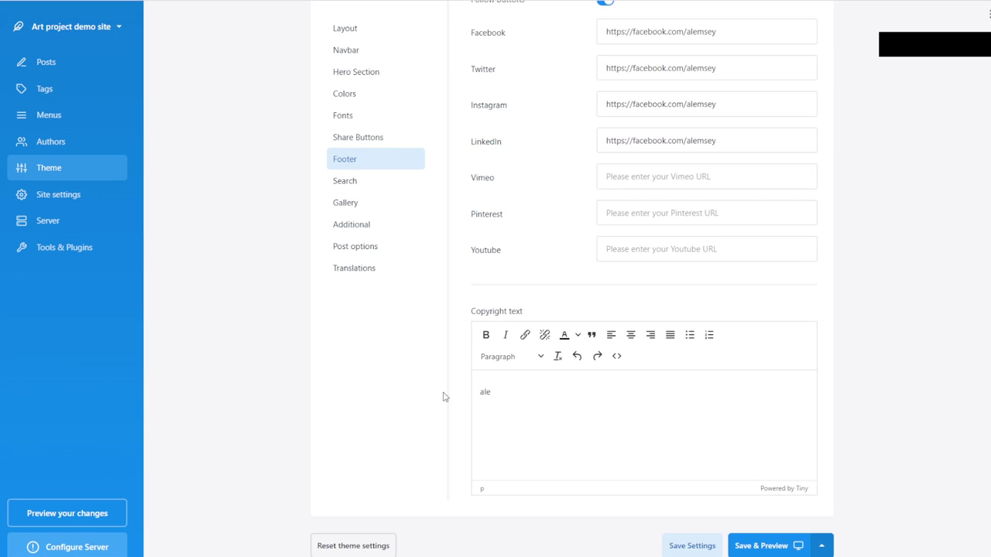
key("BackSpace")
key("BackSpace")
key("BackSpace")
type("Aleksey is the best")
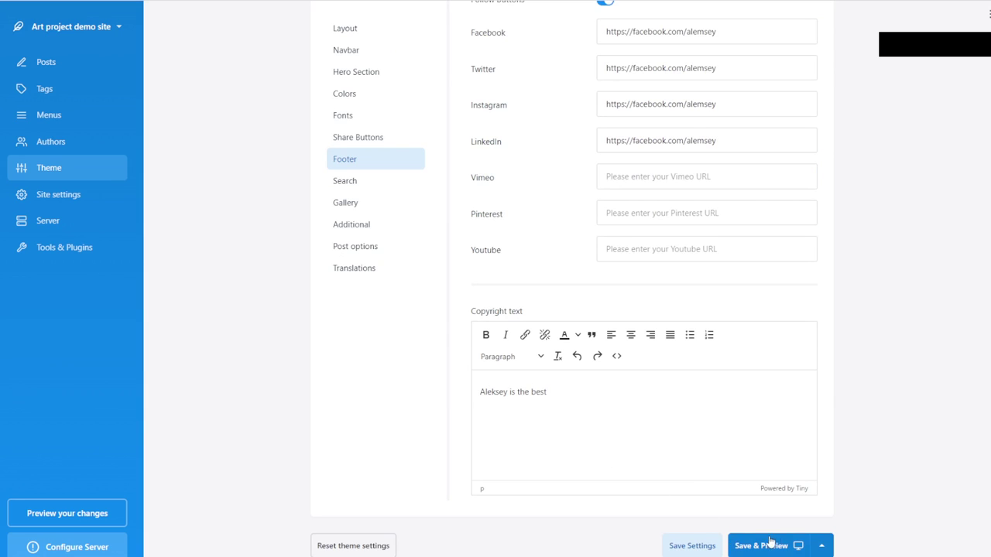
left_click(770, 542)
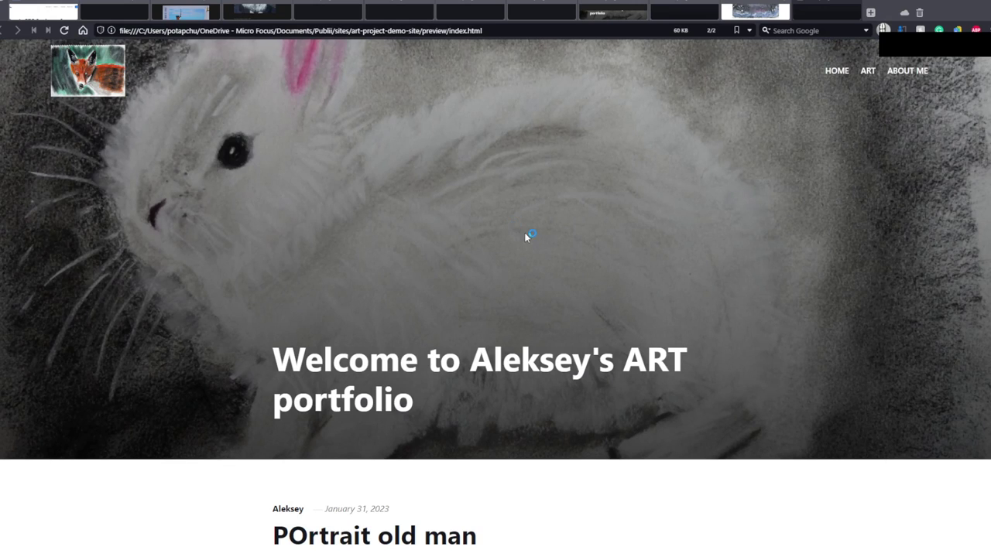
Step: Check the follow icons and copyright text in the previewed site's footer, and compare them with the footer settings in Publii
scroll(526, 235, "down", 10)
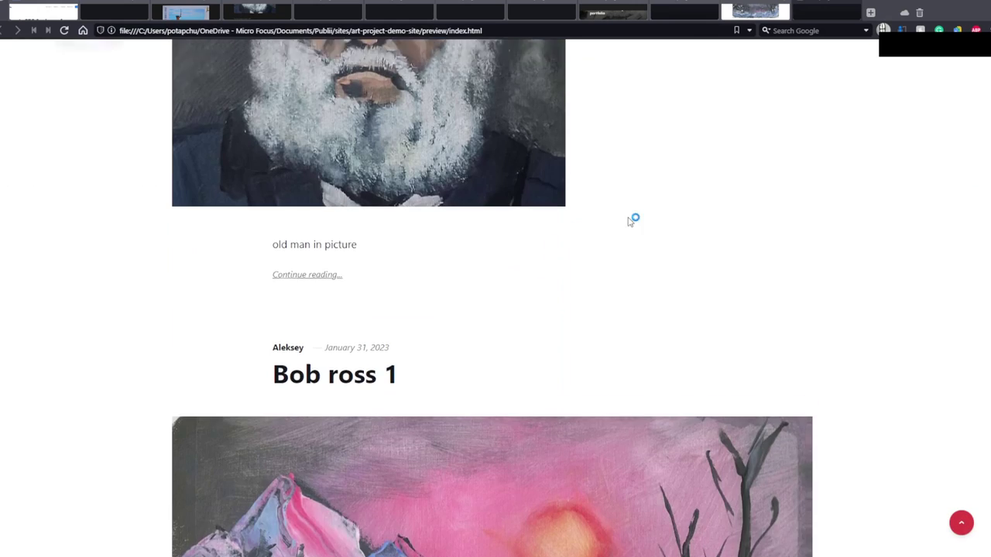
scroll(909, 203, "down", 10)
scroll(493, 232, "down", 8)
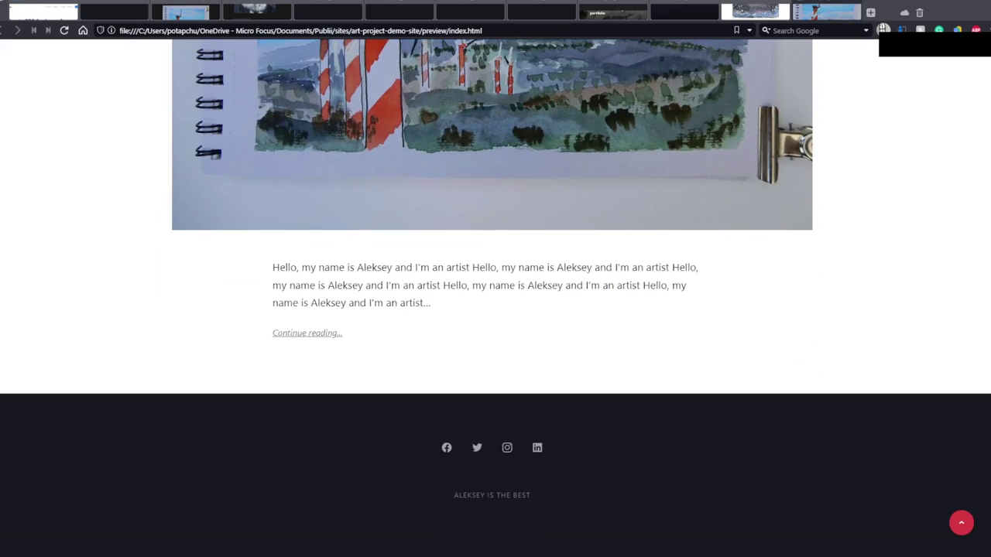
triple_click(507, 496)
left_click(578, 483)
key("alt+Tab")
left_click(728, 71)
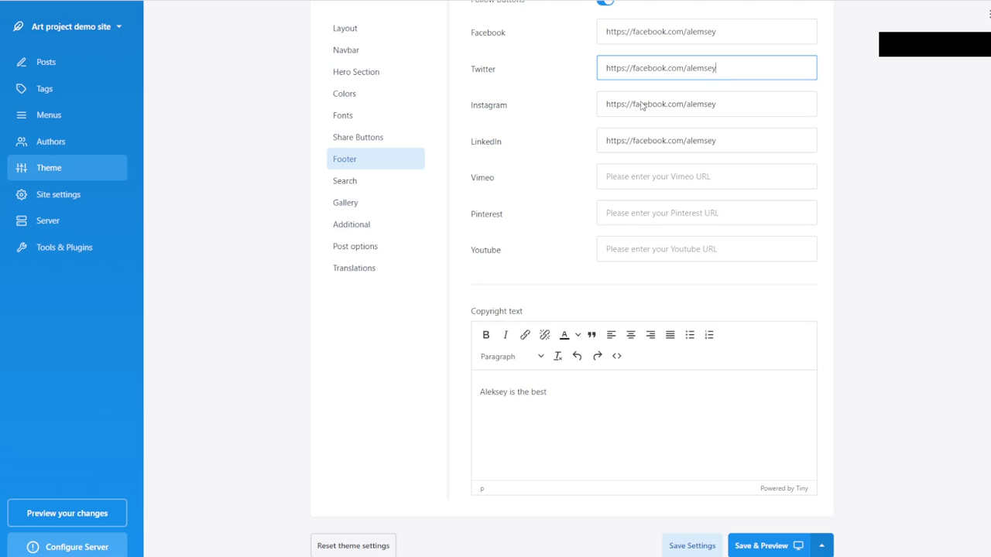
key("alt+Tab")
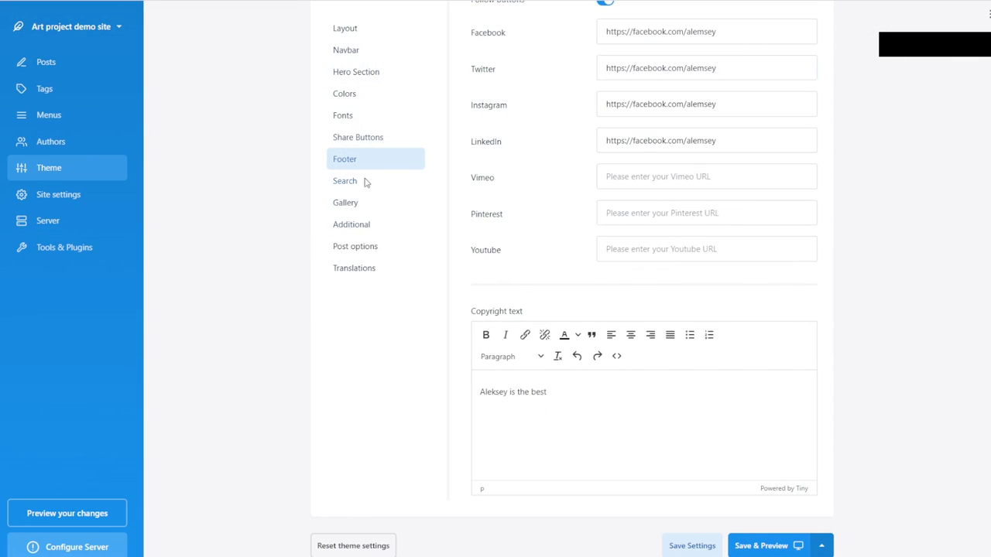
Step: Enable the theme's search box and search subpage options, and save and preview the site
left_click(365, 182)
left_click(604, 246)
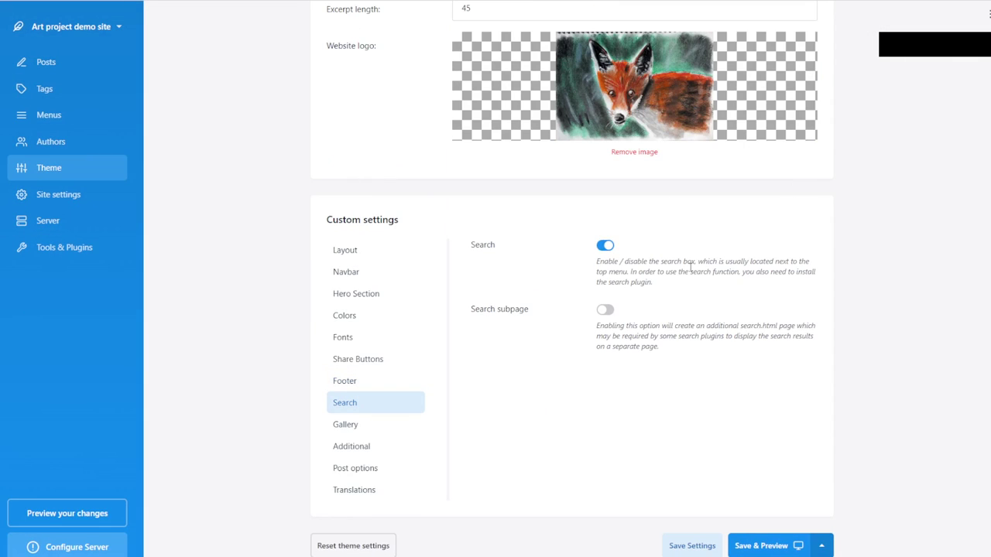
left_click(603, 311)
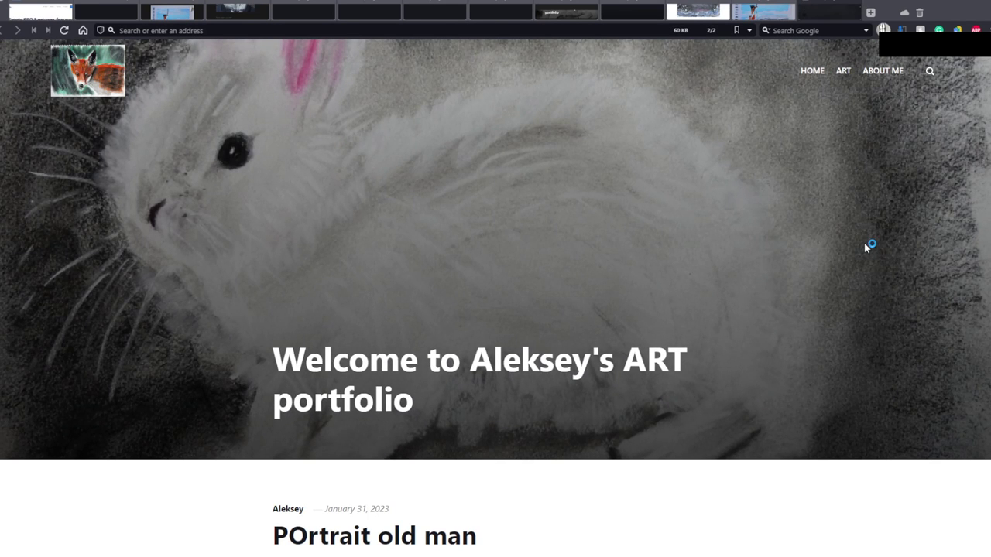
Step: Test opening and closing the search bar in the previewed site's header, and switch back to Publii
left_click(929, 71)
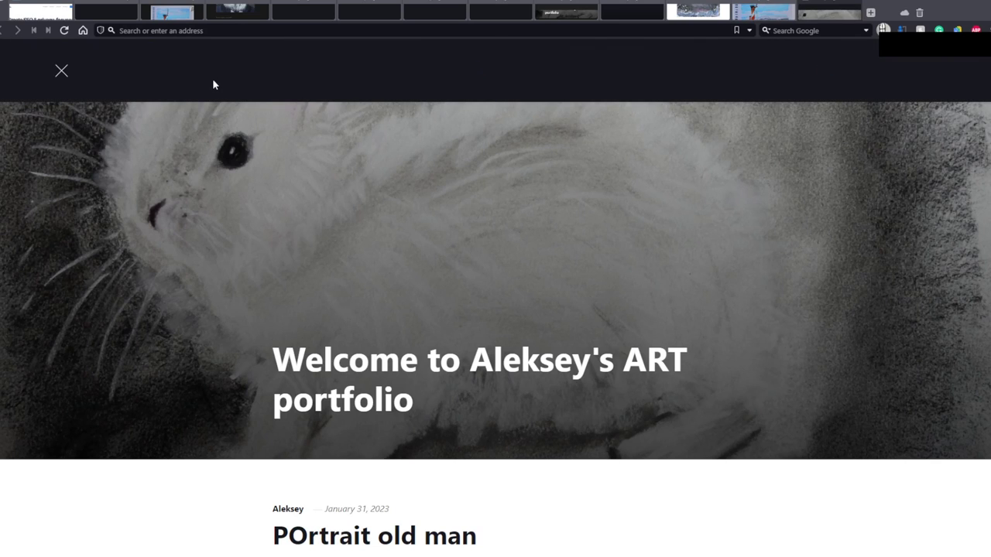
left_click(62, 74)
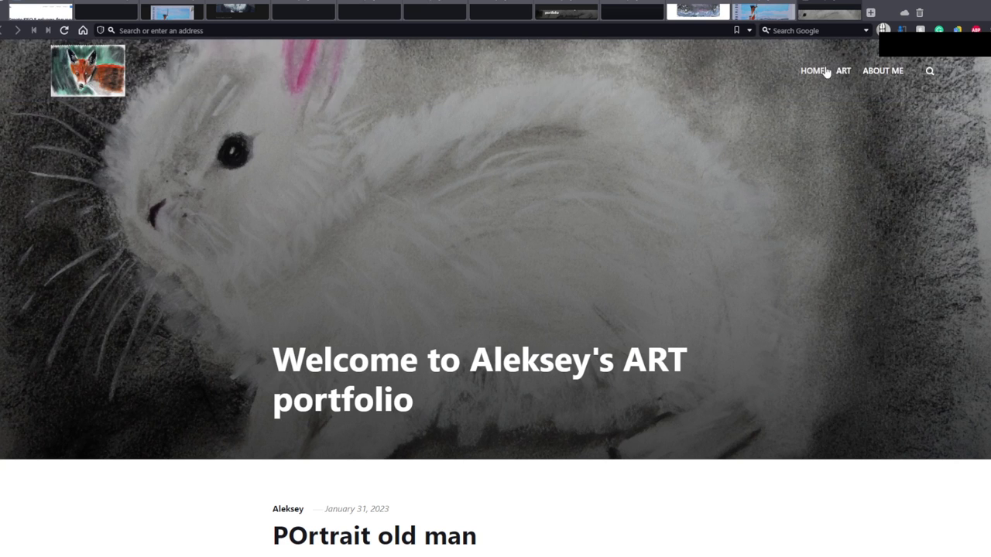
left_click(932, 72)
scroll(850, 174, "down", 2)
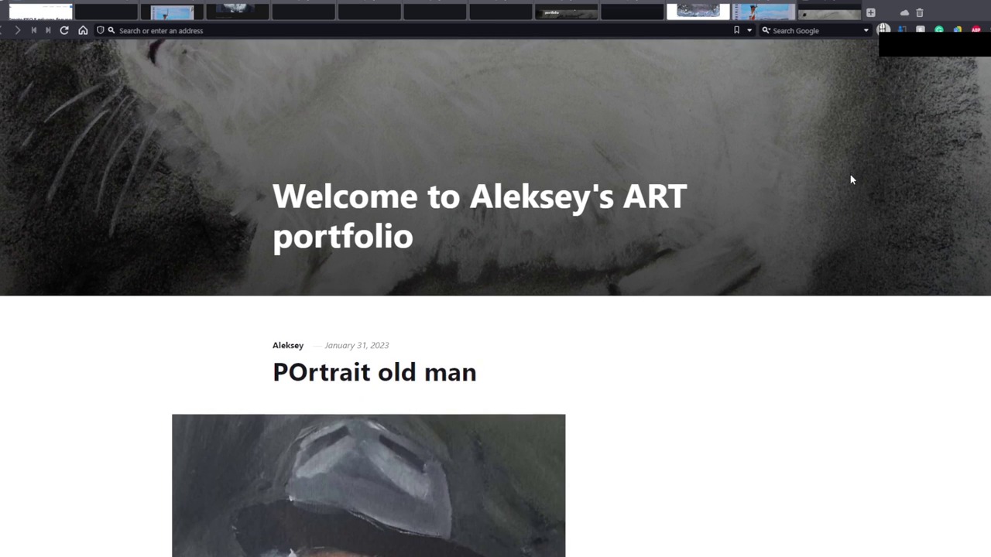
scroll(852, 177, "down", 2)
scroll(863, 174, "up", 4)
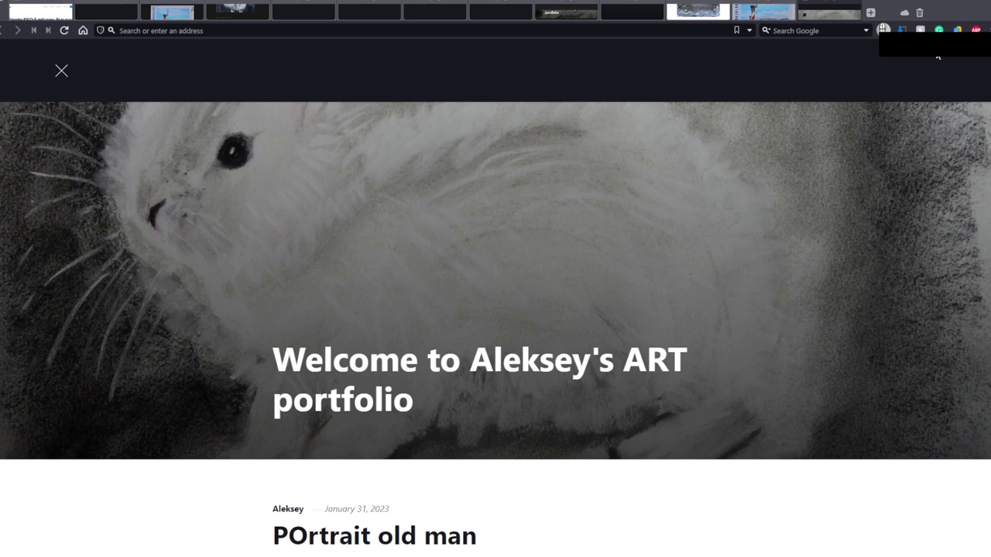
left_click(61, 71)
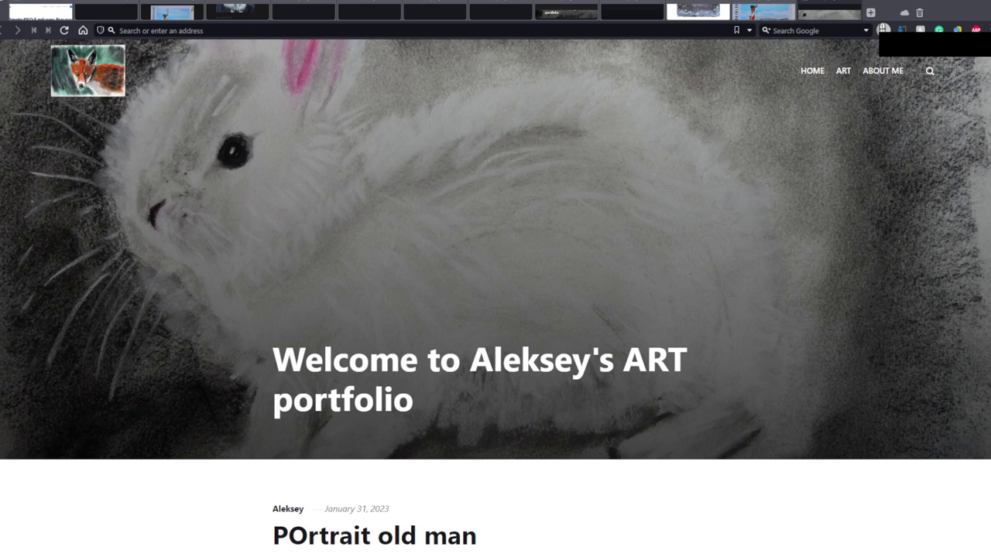
key("alt+Tab")
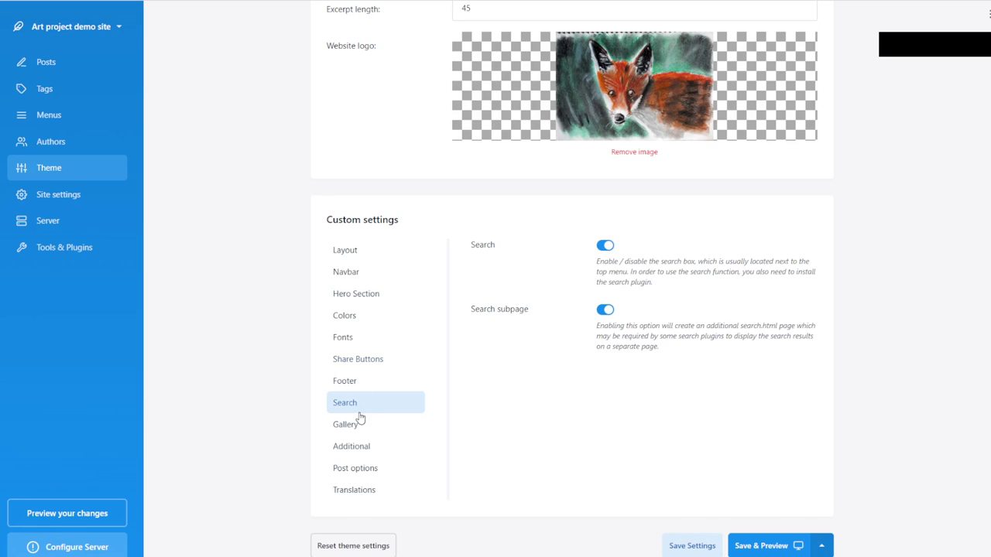
Step: Review the theme's gallery settings, the additional settings and the available date formats without changing them
left_click(355, 425)
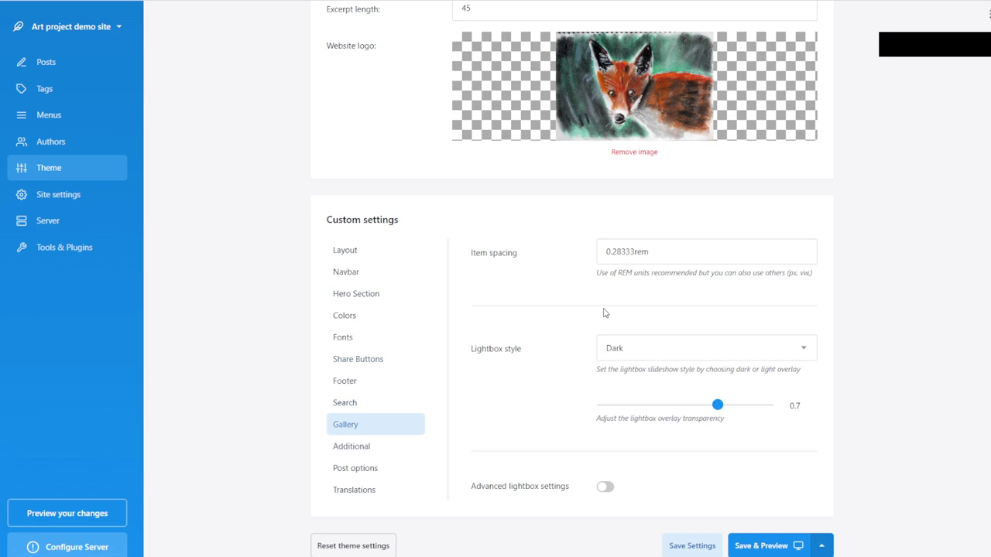
left_click(358, 449)
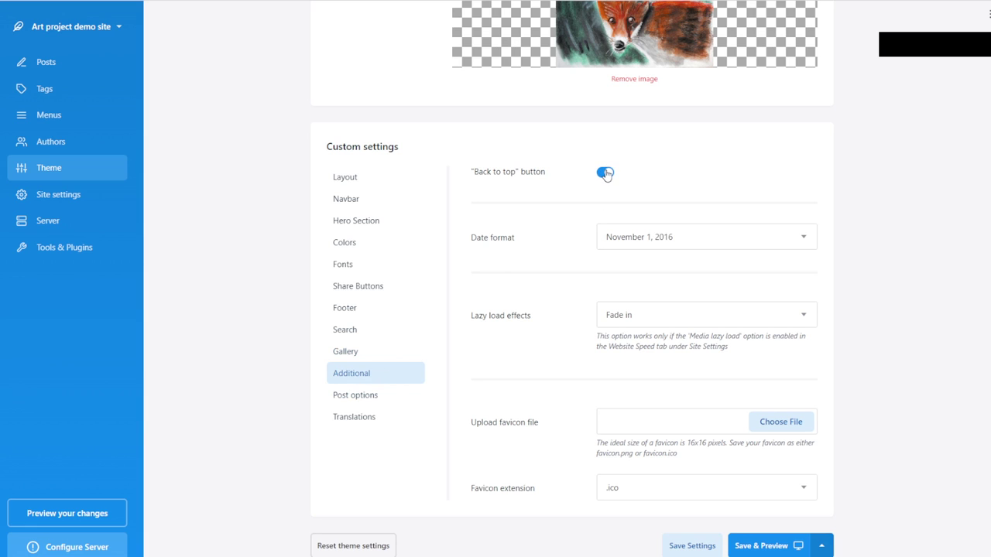
left_click(808, 240)
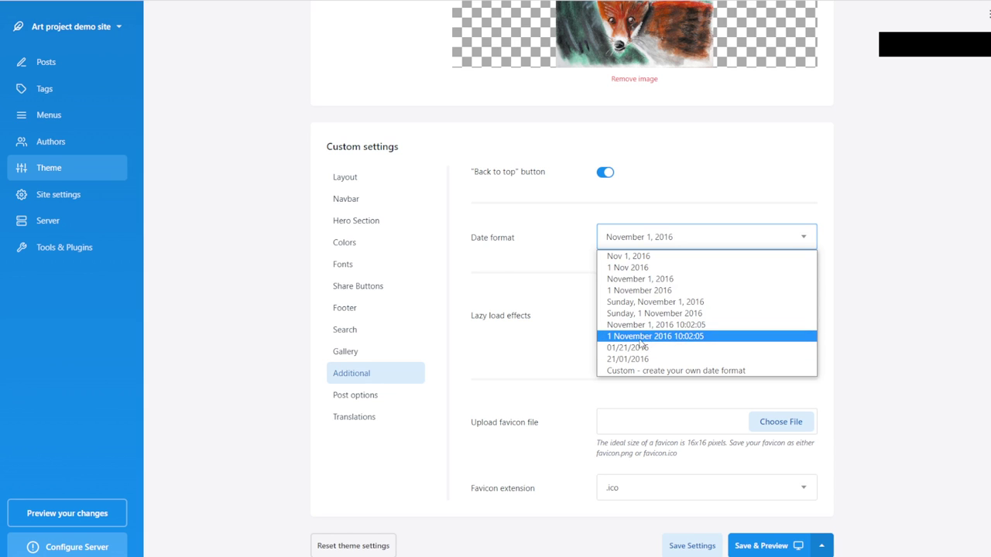
left_click(556, 277)
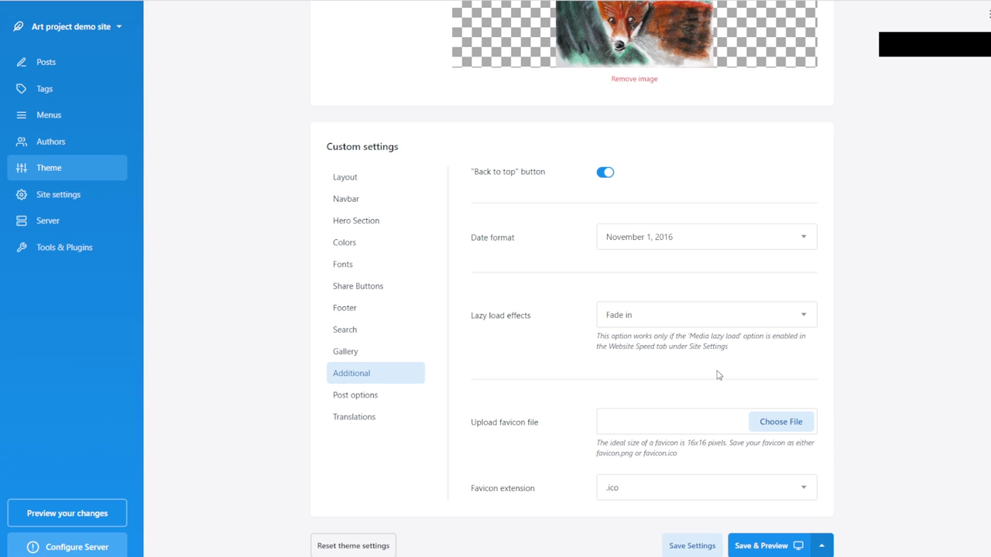
Step: Upload "ladybug a3 pastel.JPG" as the site's favicon, and save and preview the site
left_click(798, 424)
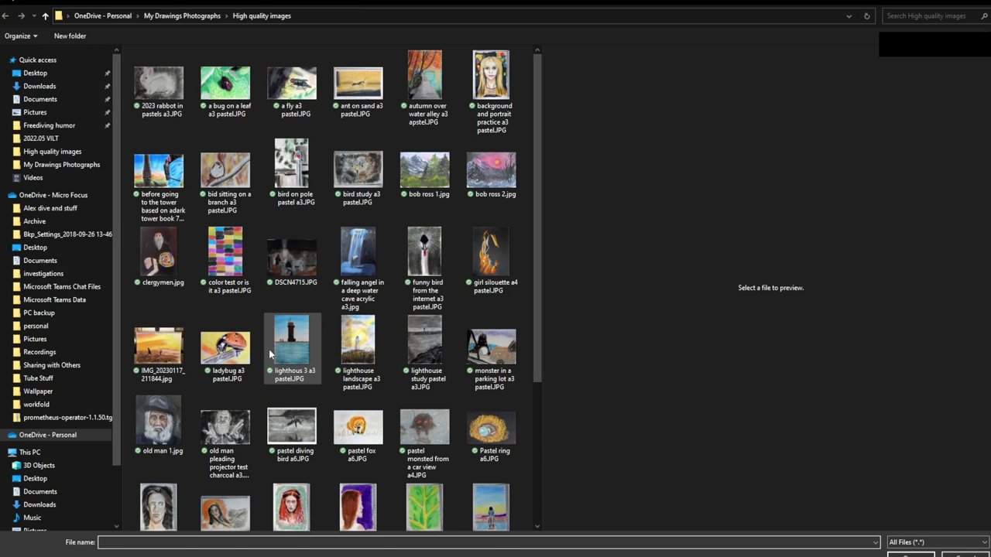
double_click(230, 349)
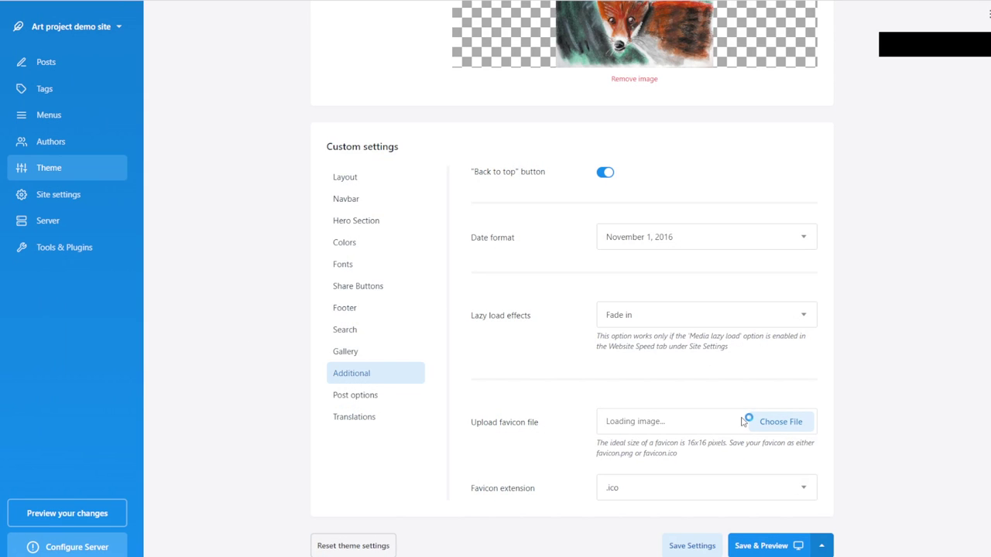
left_click(765, 549)
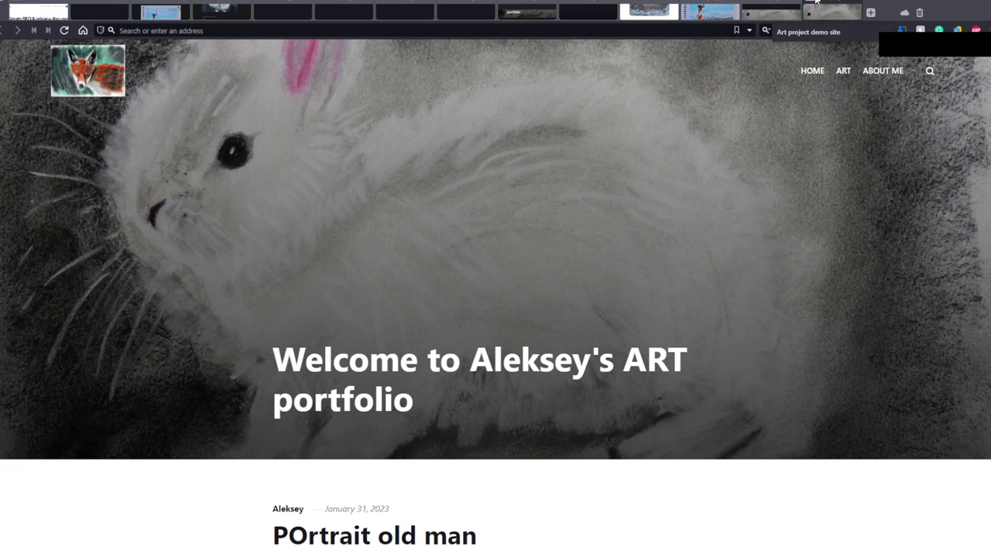
Step: Check the favicon on the preview's browser tab against the getpublii.com tab, and return to Publii
mouse_move(21, 5)
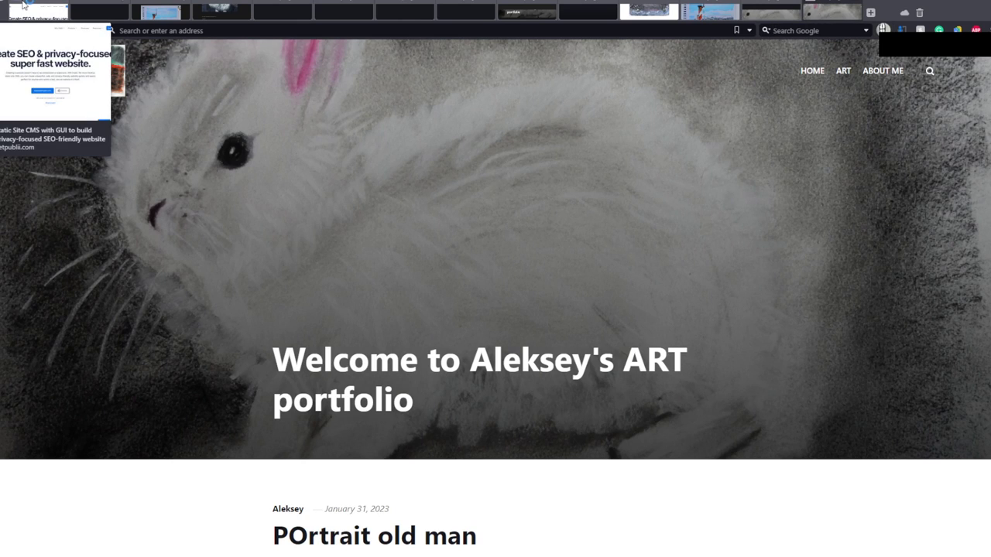
left_click(17, 4)
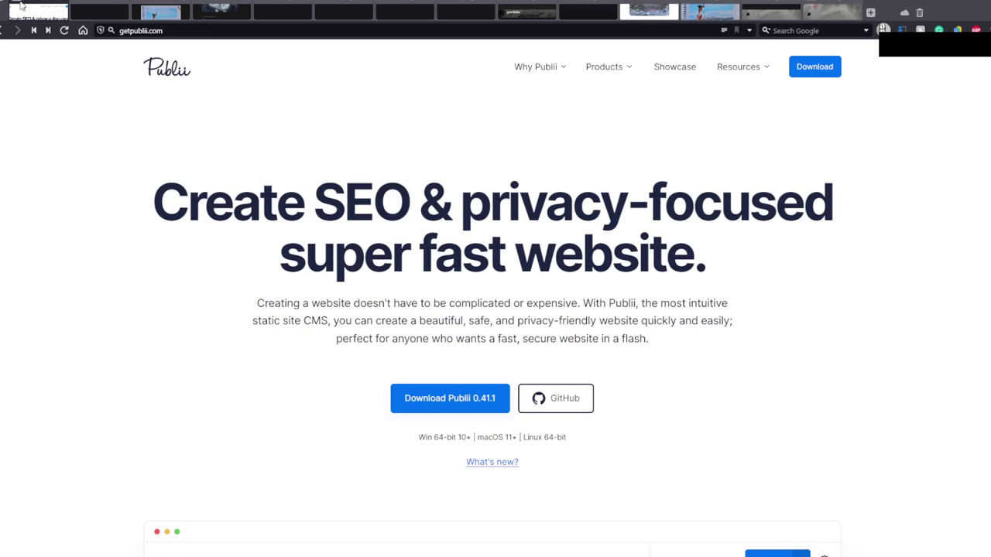
left_click(860, 14)
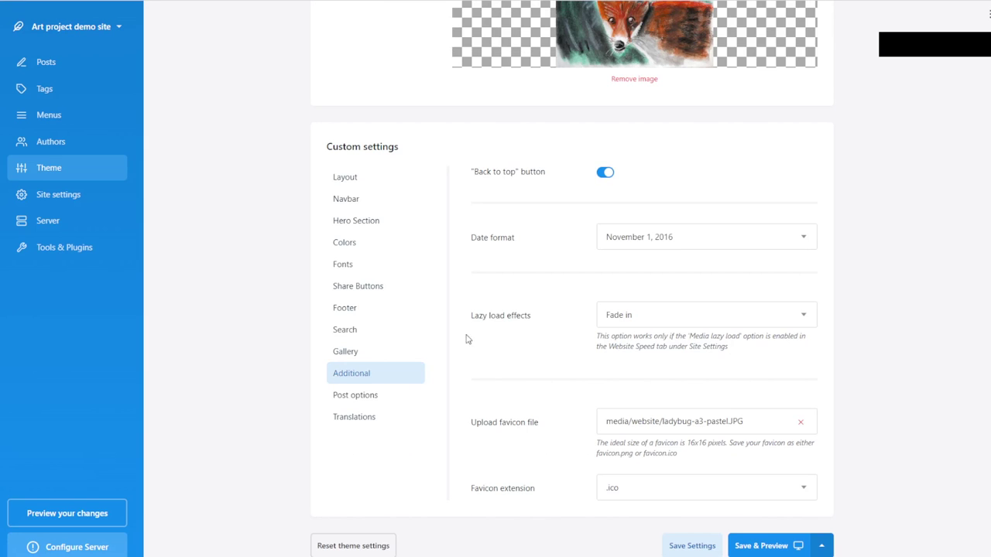
Step: Open the theme's post options and review the global display settings for posts
left_click(349, 398)
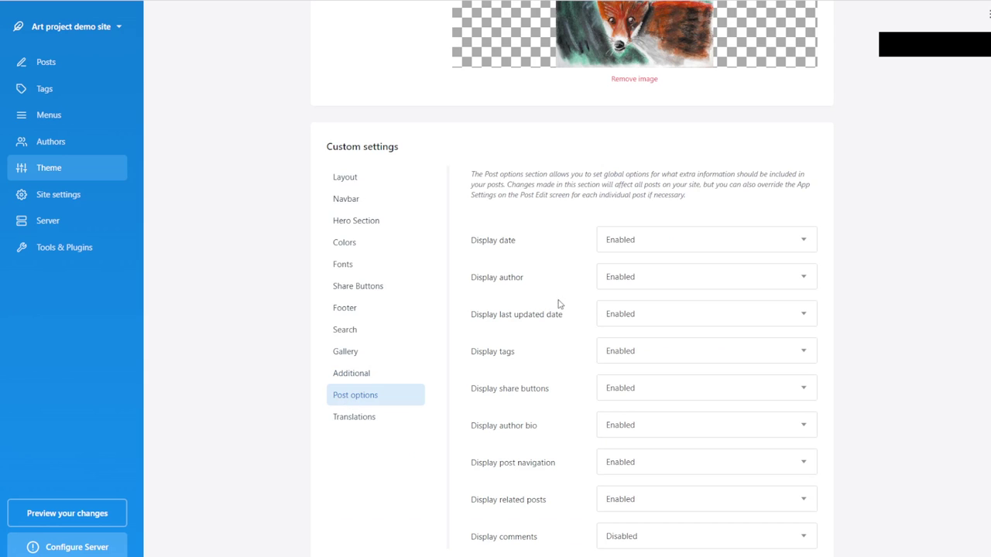
scroll(561, 298, "down", 2)
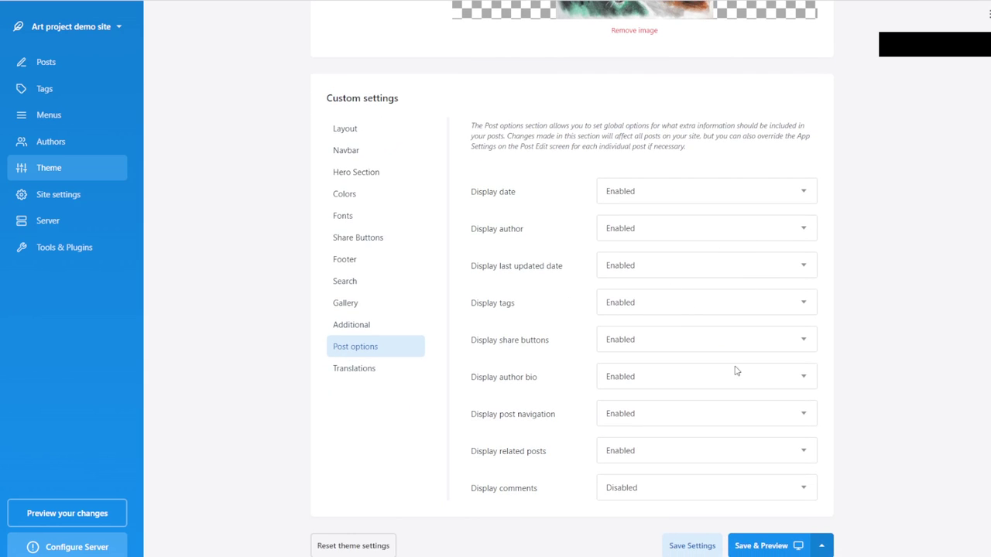
Step: Disable the author bio display in the post options, check the translations section, and save the theme settings
left_click(739, 377)
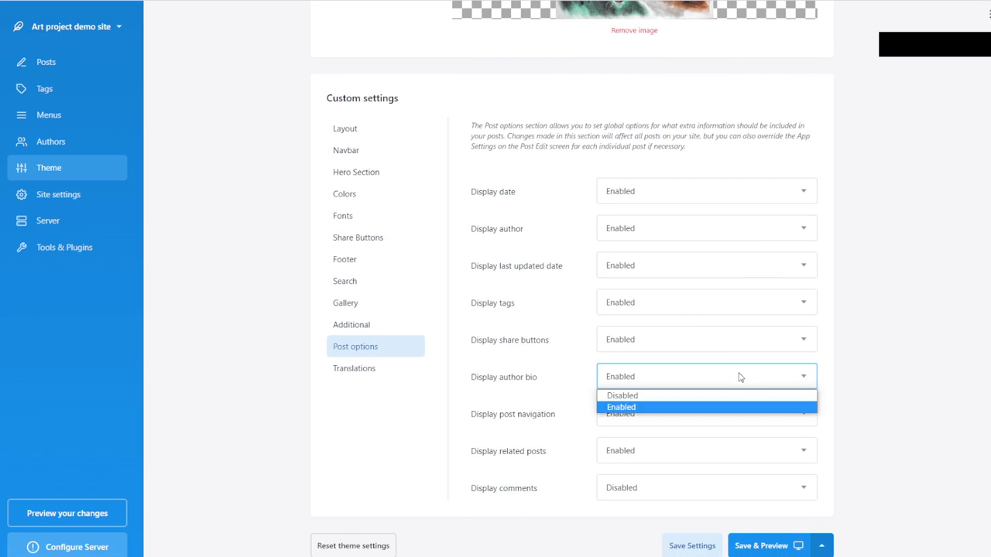
left_click(642, 395)
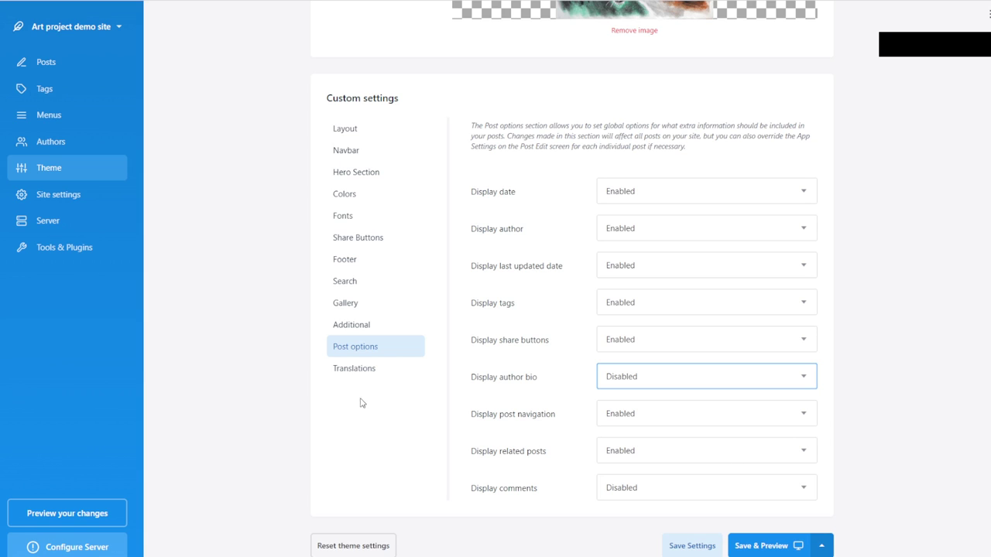
left_click(344, 370)
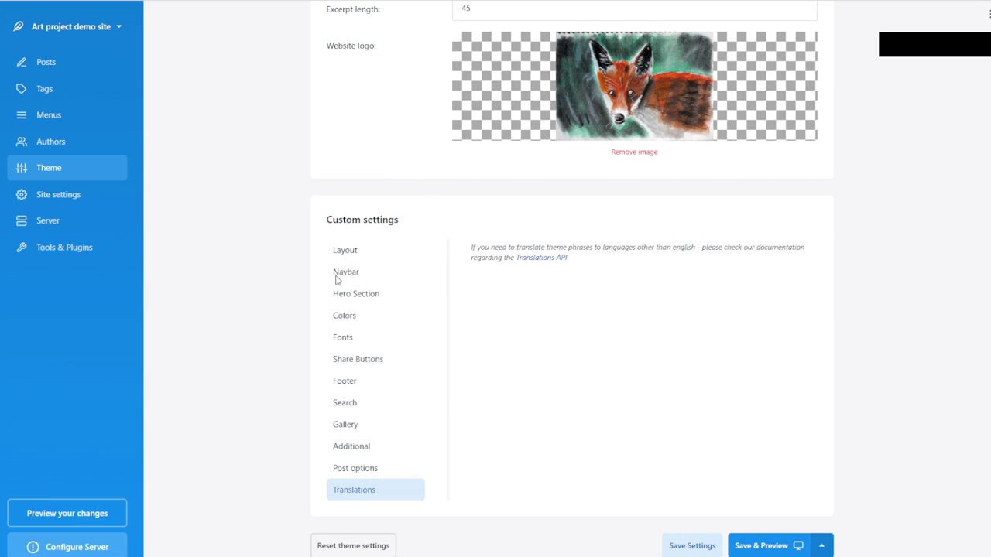
scroll(377, 227, "up", 2)
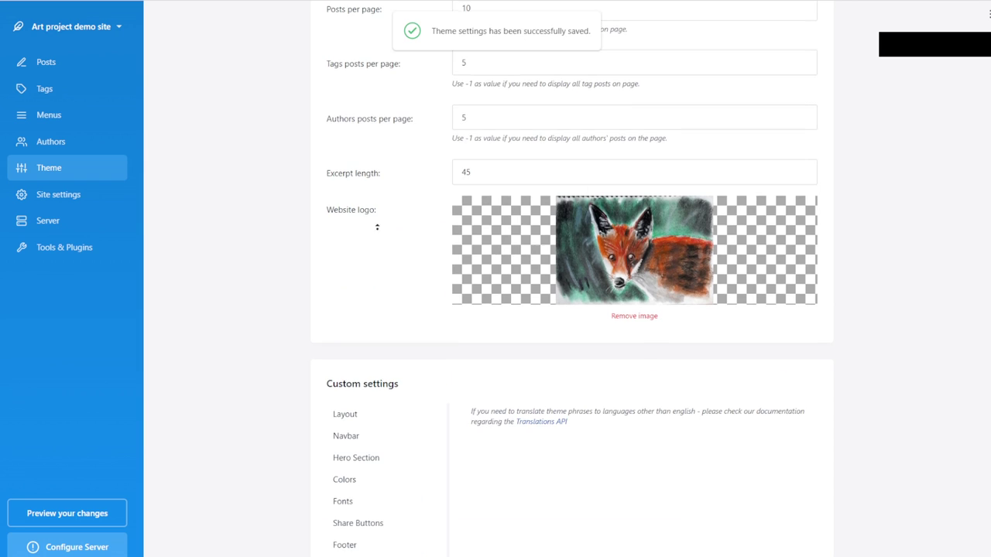
scroll(377, 226, "up", 2)
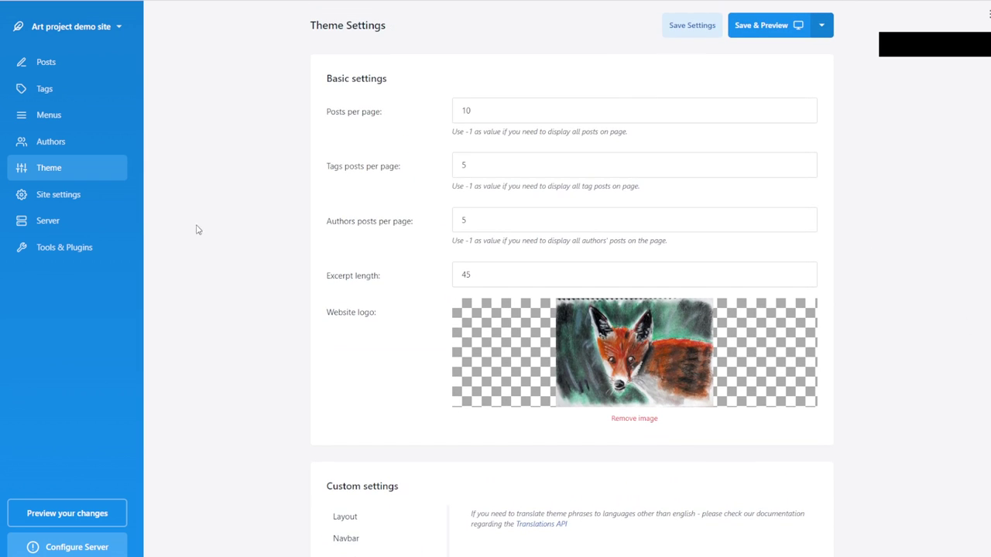
scroll(826, 200, "up", 1)
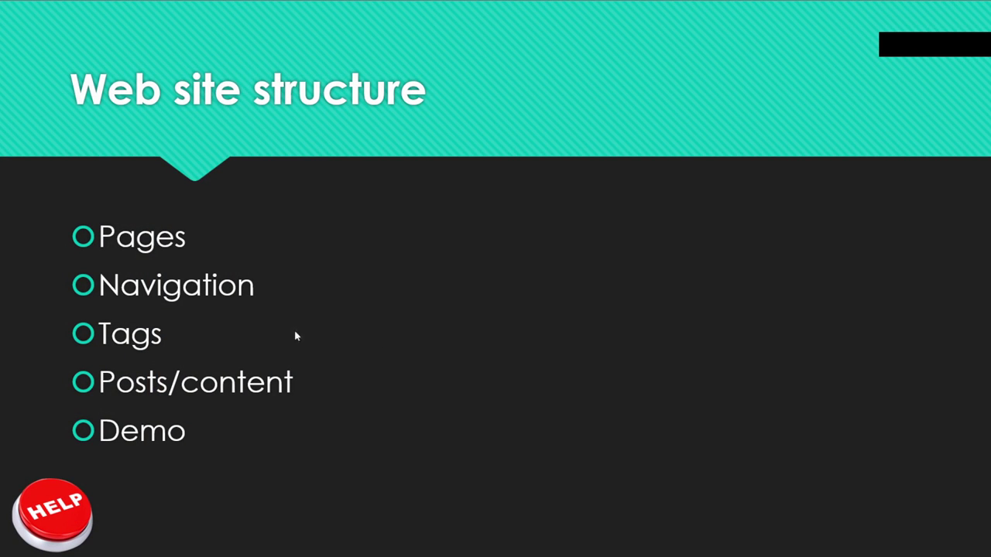
left_click(405, 338)
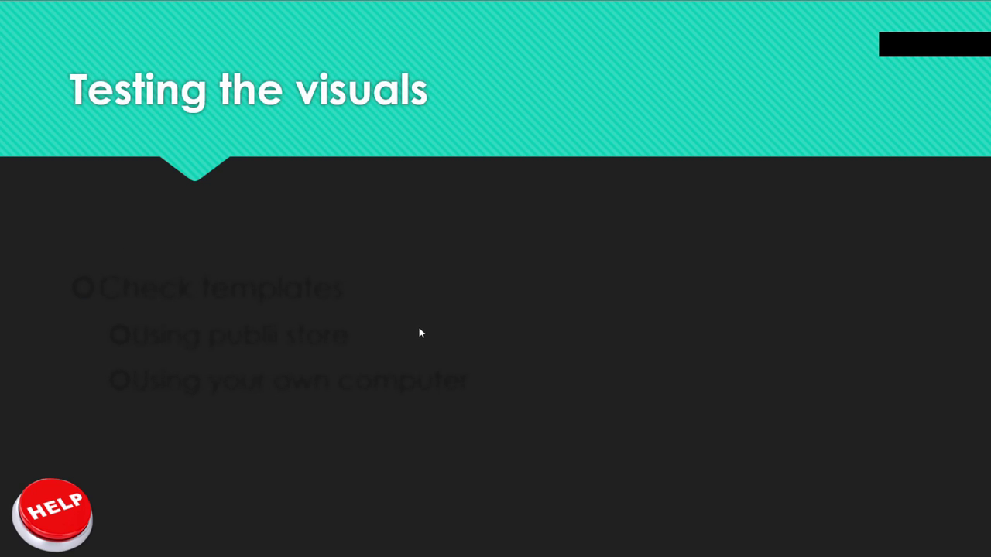
left_click(419, 328)
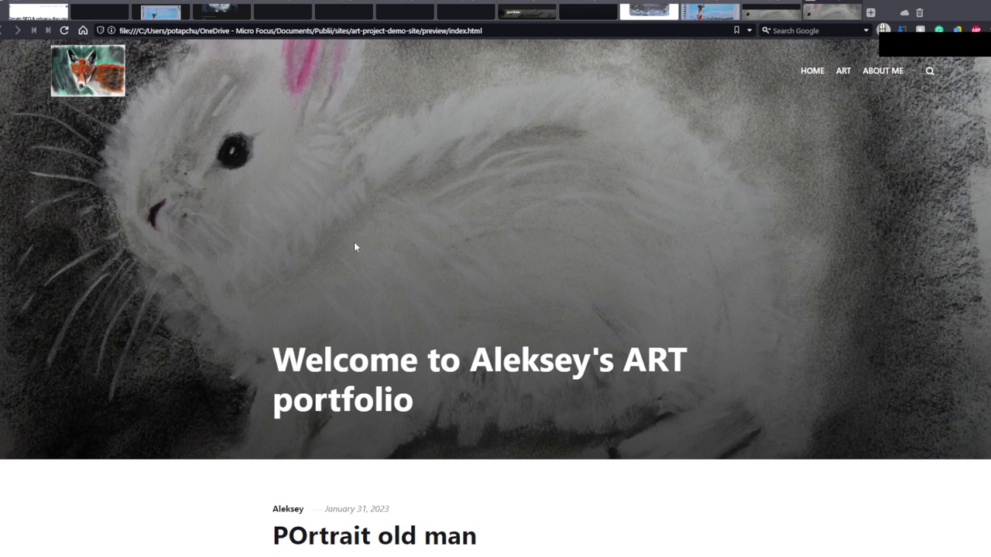
Step: Review the home page preview in the browser, from the hero section through the "POrtrait old man" and "Bob ross 1" posts
scroll(354, 245, "down", 1)
scroll(557, 261, "up", 1)
scroll(650, 314, "down", 3)
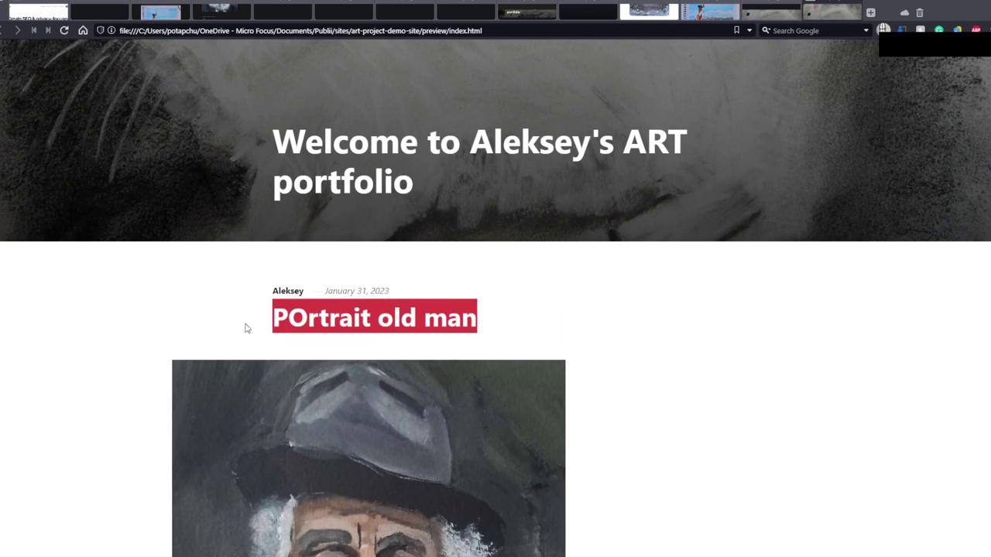
scroll(642, 363, "down", 5)
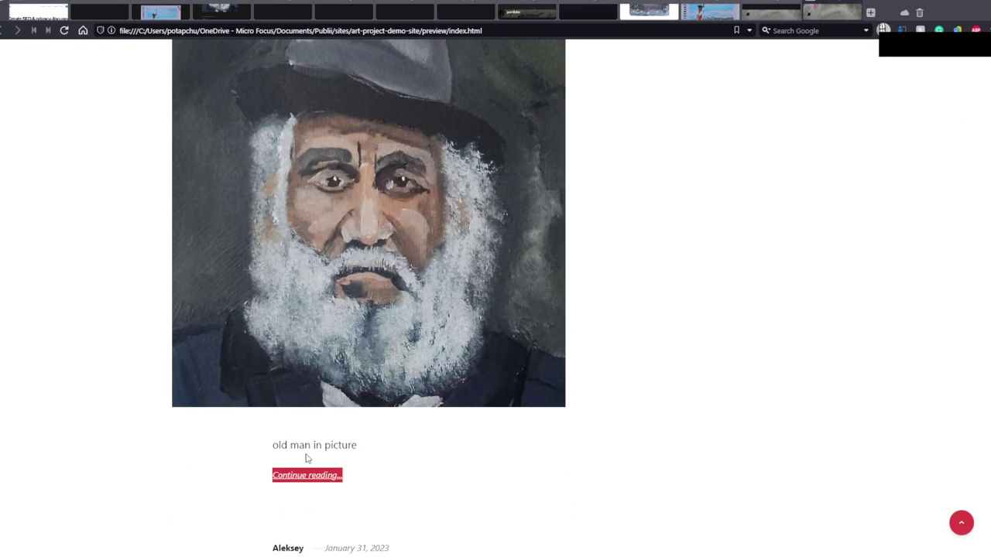
scroll(540, 304, "down", 15)
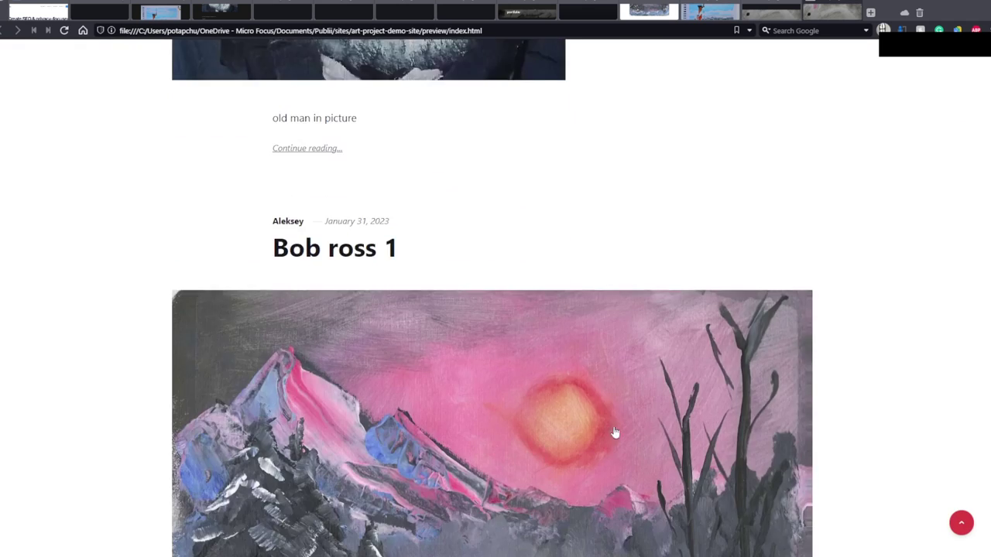
scroll(763, 372, "up", 12)
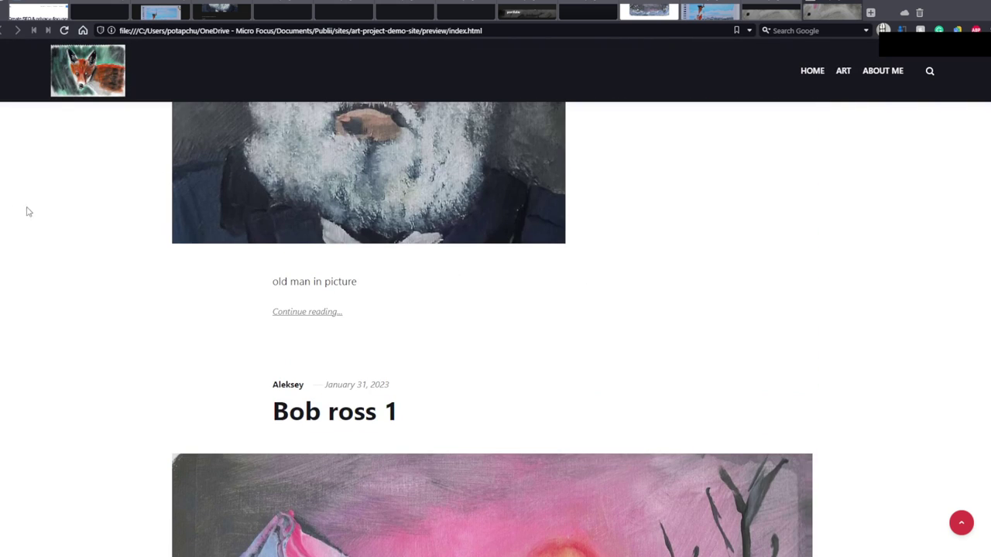
Step: Switch to Publii's site settings and set the site name to the artist's first name in possessive form followed by "Art Portfolio"
key("alt+Tab")
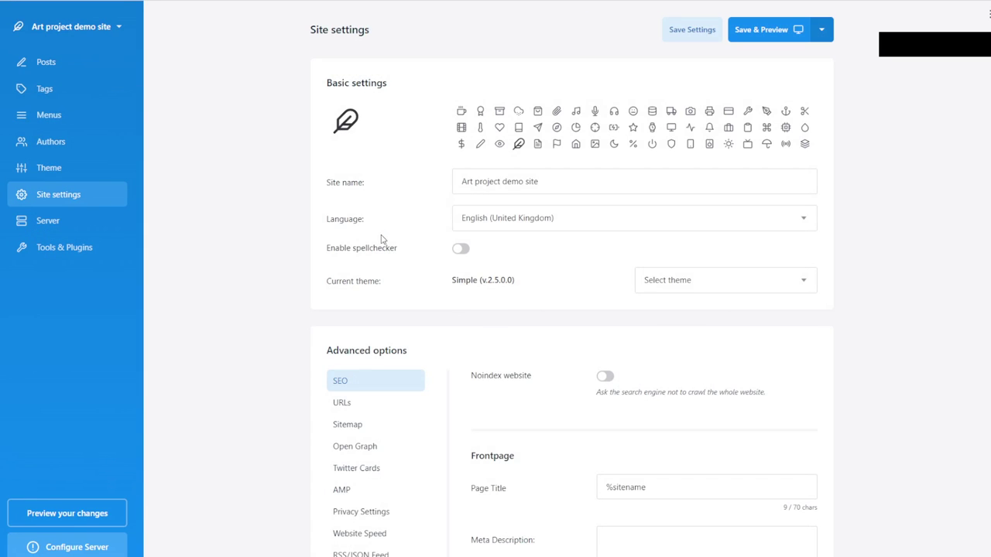
left_click(573, 189)
left_click_drag(573, 188, 317, 189)
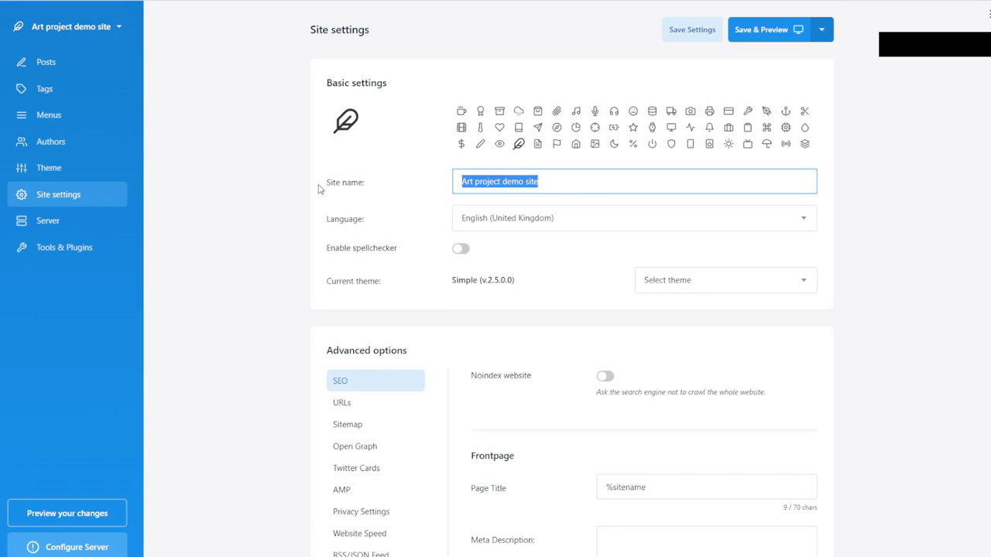
type("Aleksey's")
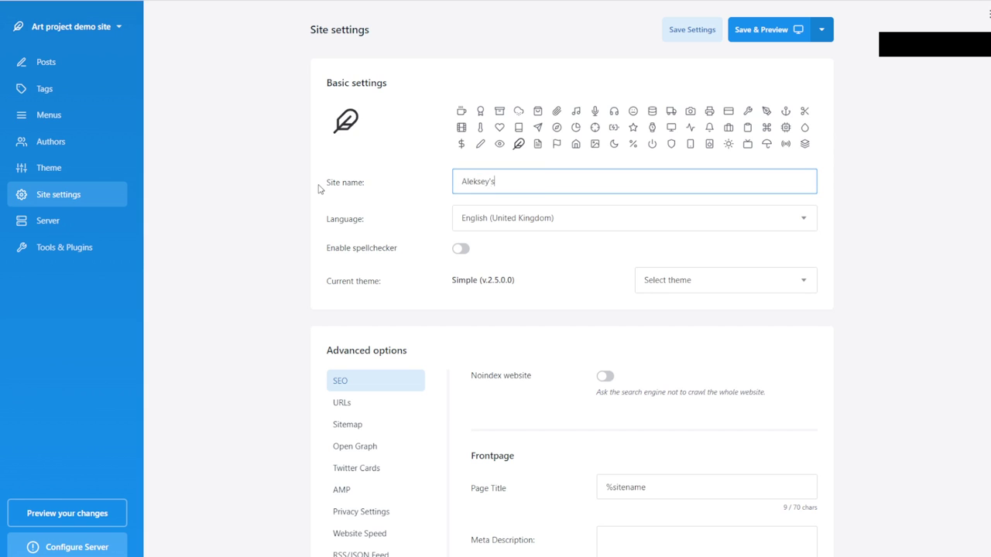
type(" Art Portfolio")
left_click_drag(541, 181, 371, 179)
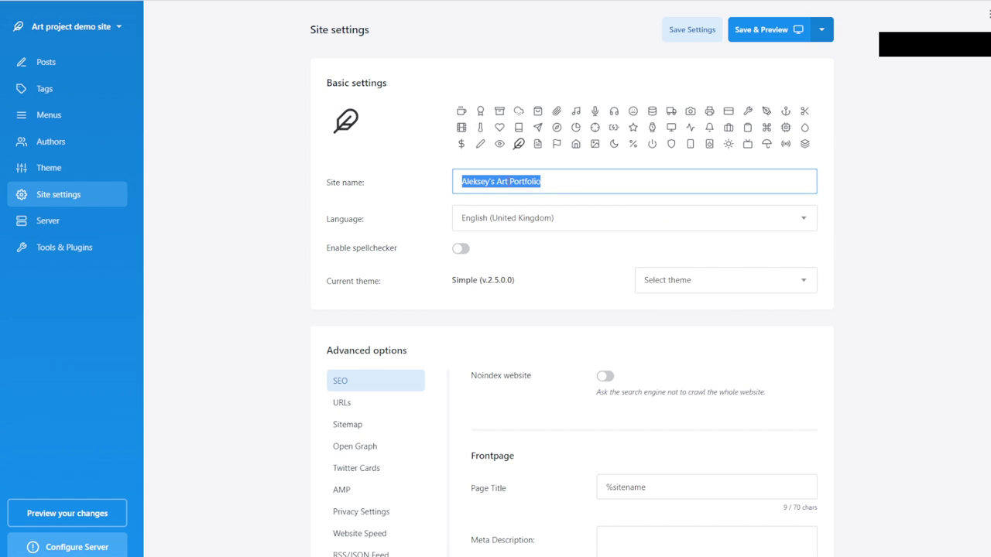
left_click(508, 181)
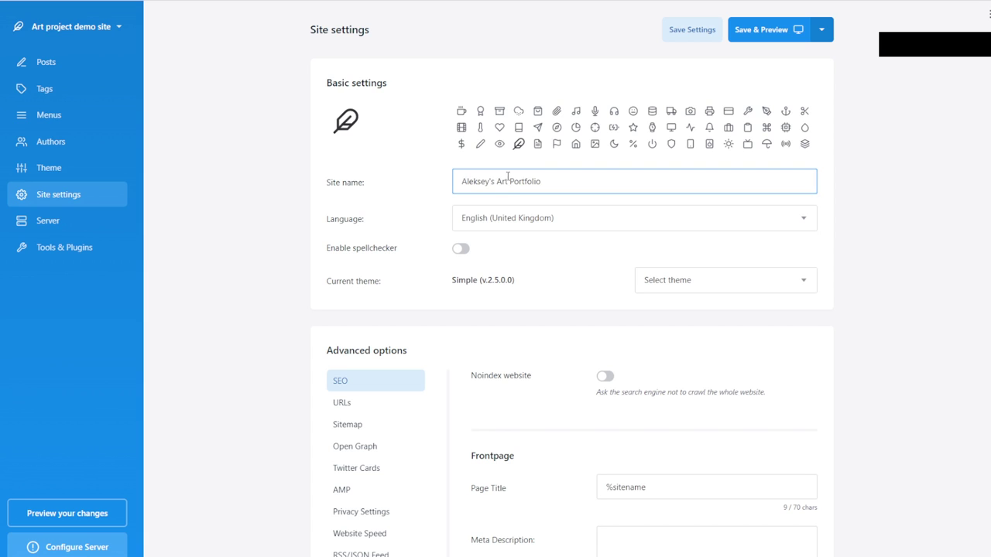
Step: Check the available site languages, keep English (United Kingdom), and enable the spellchecker
left_click(655, 219)
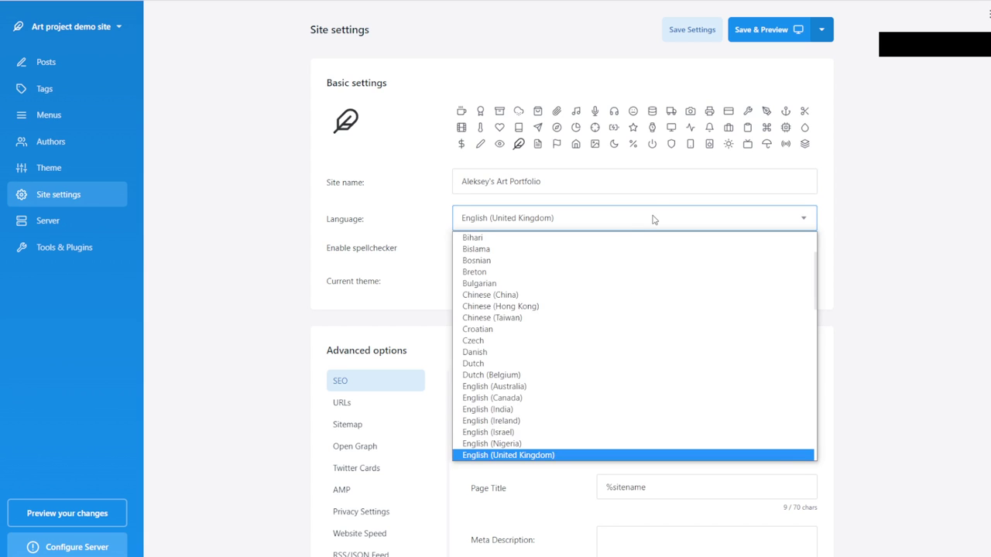
left_click(654, 219)
left_click(672, 229)
left_click(940, 216)
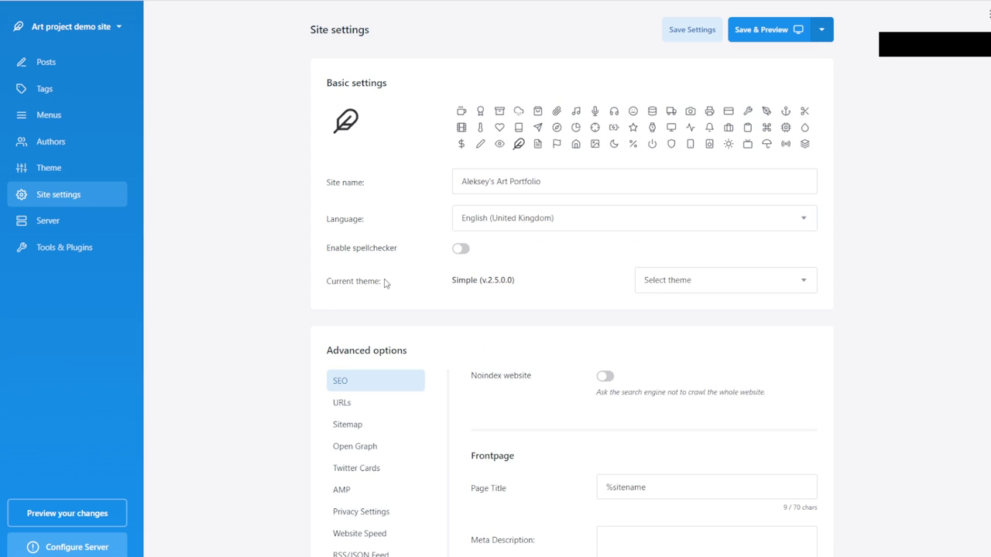
left_click(460, 250)
scroll(542, 270, "down", 1)
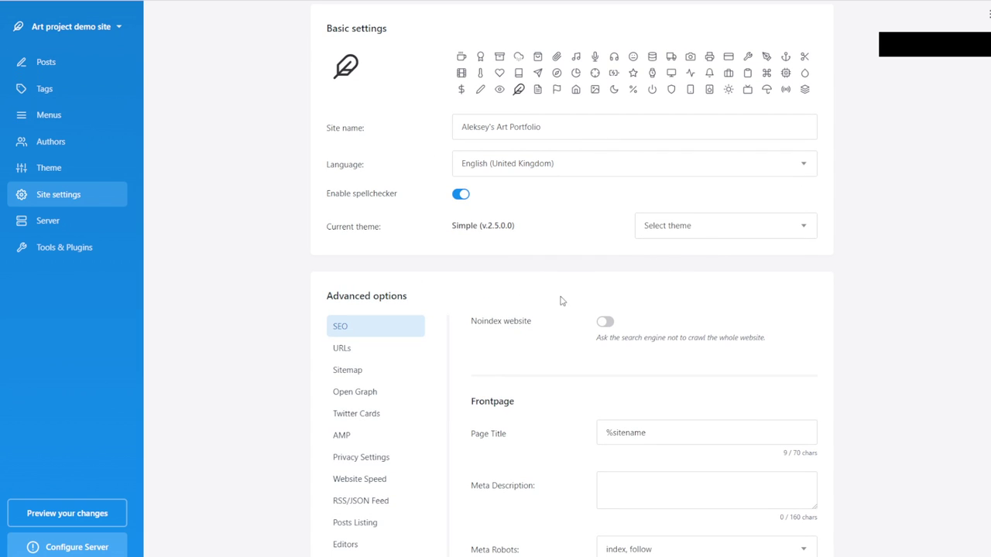
Step: Check which themes can be used or installed for the site without selecting one, and glance over the advanced options
left_click(786, 231)
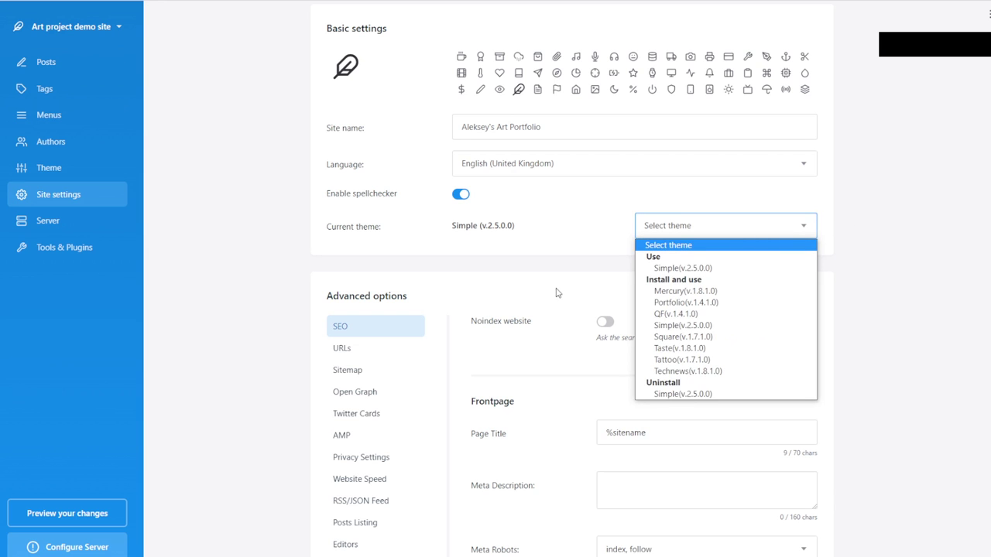
left_click(556, 292)
scroll(503, 298, "down", 2)
scroll(425, 326, "up", 2)
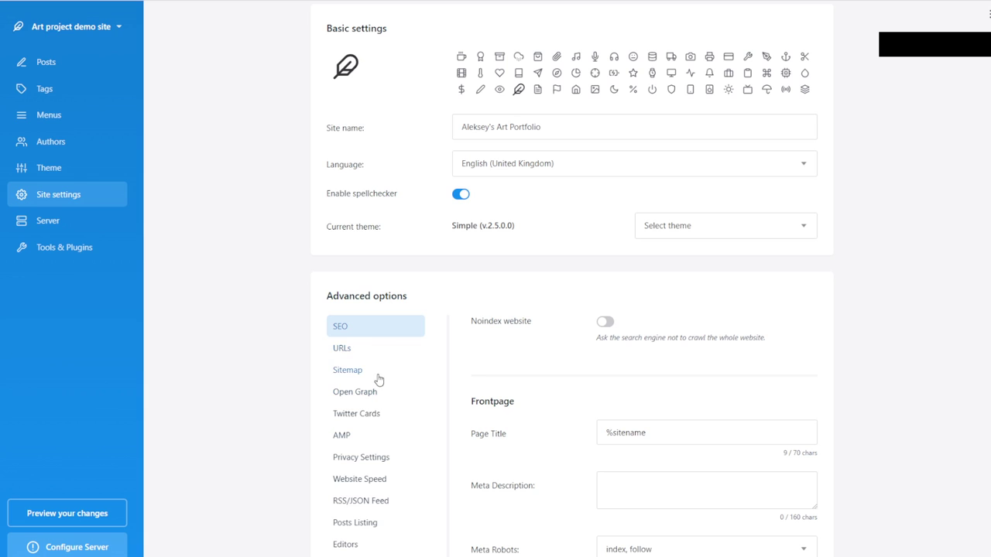
left_click(783, 228)
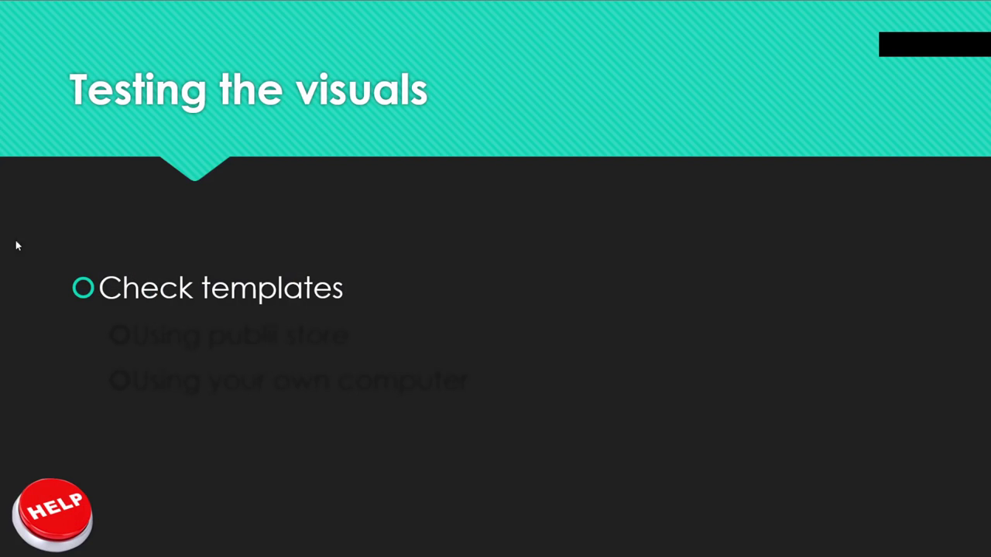
left_click(319, 288)
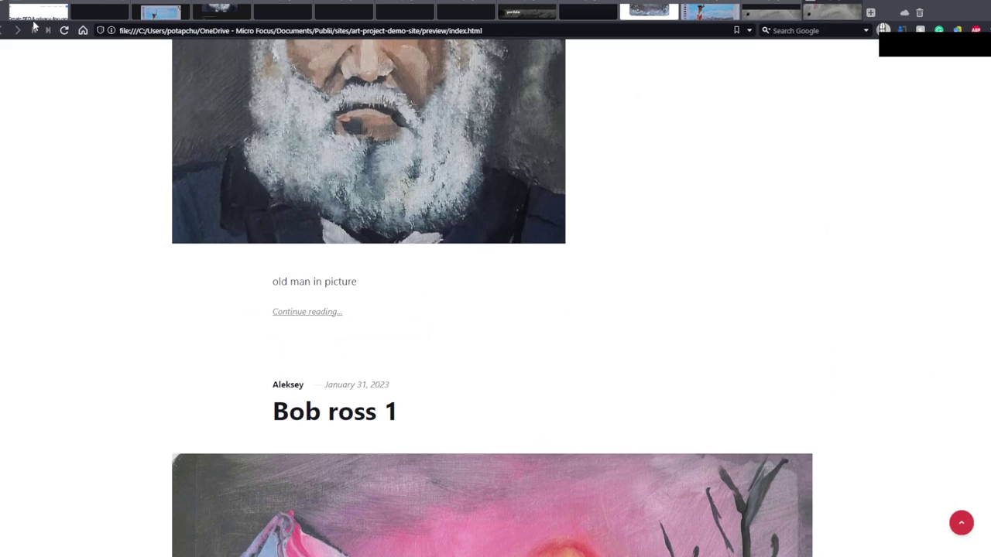
Step: Switch to the getpublii.com page in the browser, open the marketplace's themes, and filter them to free ones
left_click(33, 30)
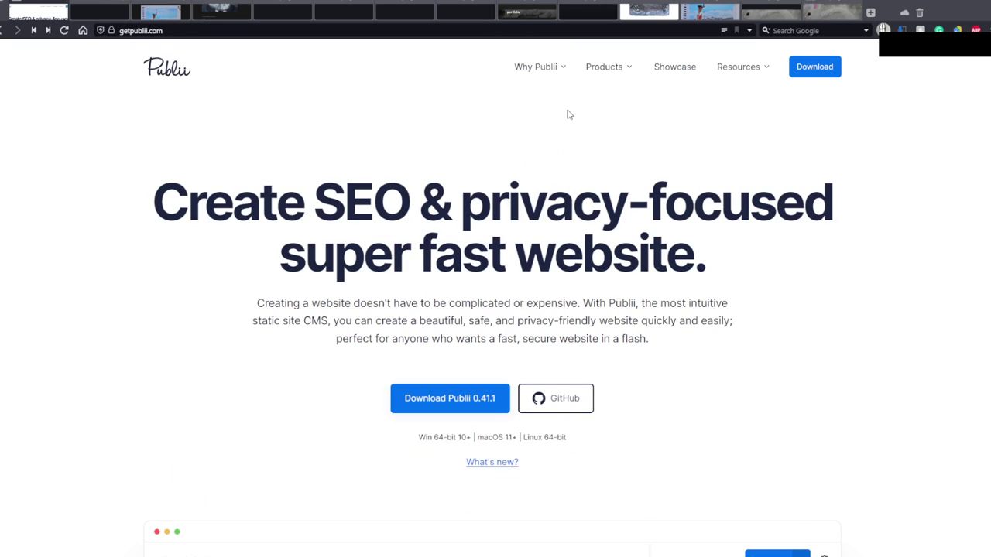
mouse_move(633, 67)
left_click(636, 169)
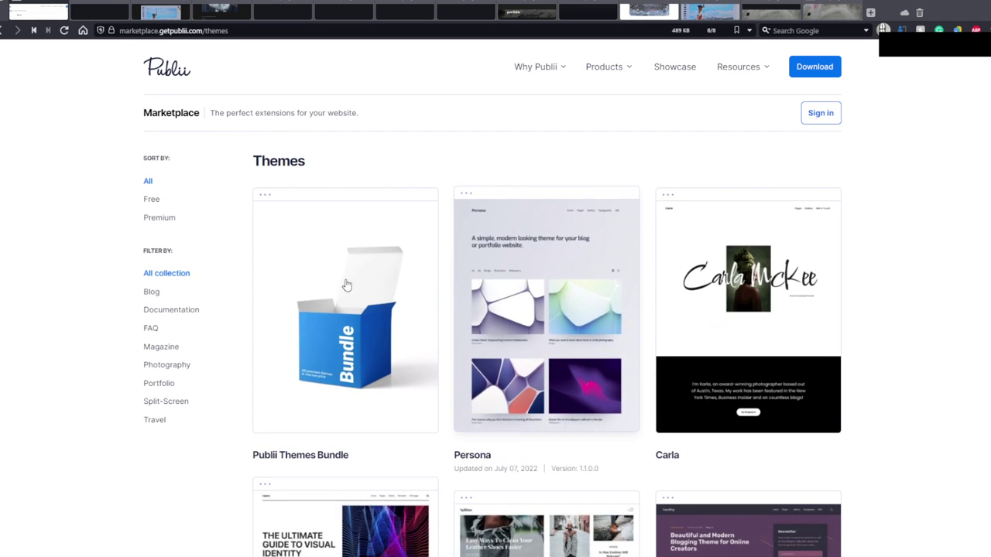
left_click(148, 201)
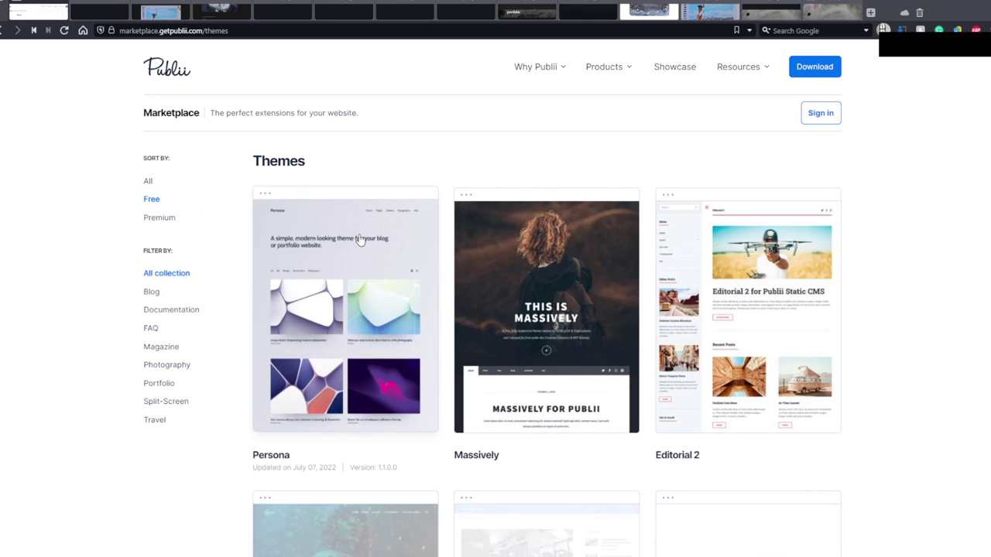
scroll(833, 193, "down", 2)
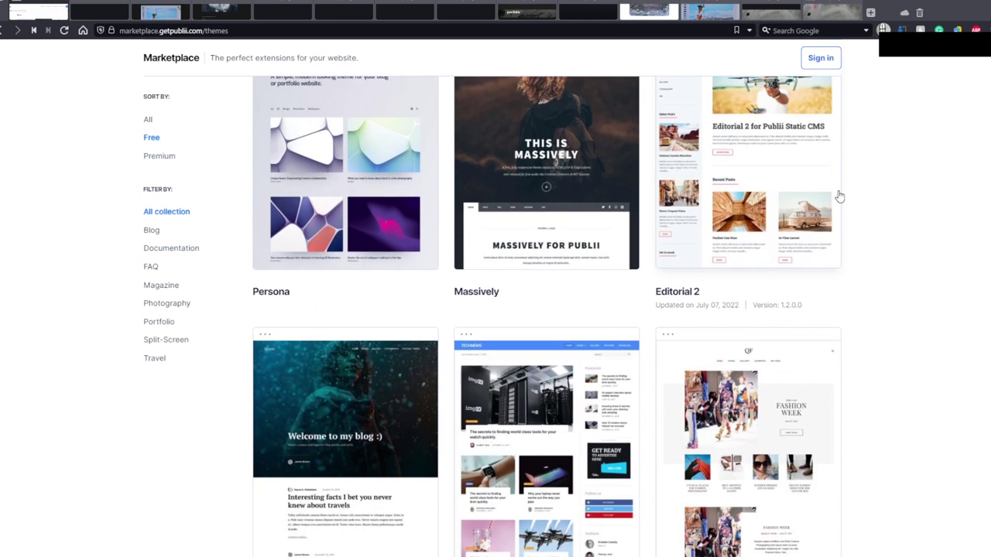
Step: Filter the marketplace to premium themes and browse through the listing
left_click(159, 156)
scroll(889, 283, "down", 1)
scroll(888, 282, "down", 2)
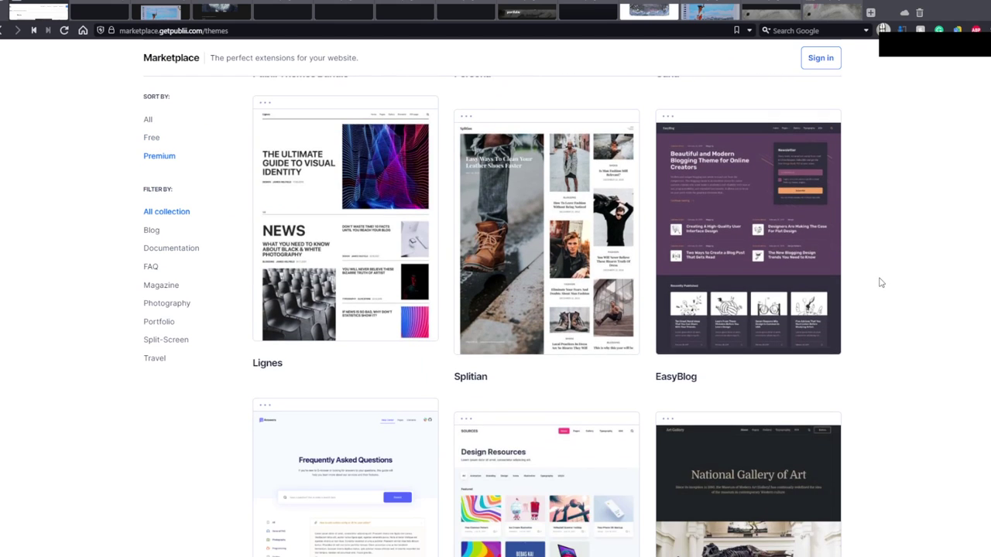
scroll(884, 281, "down", 3)
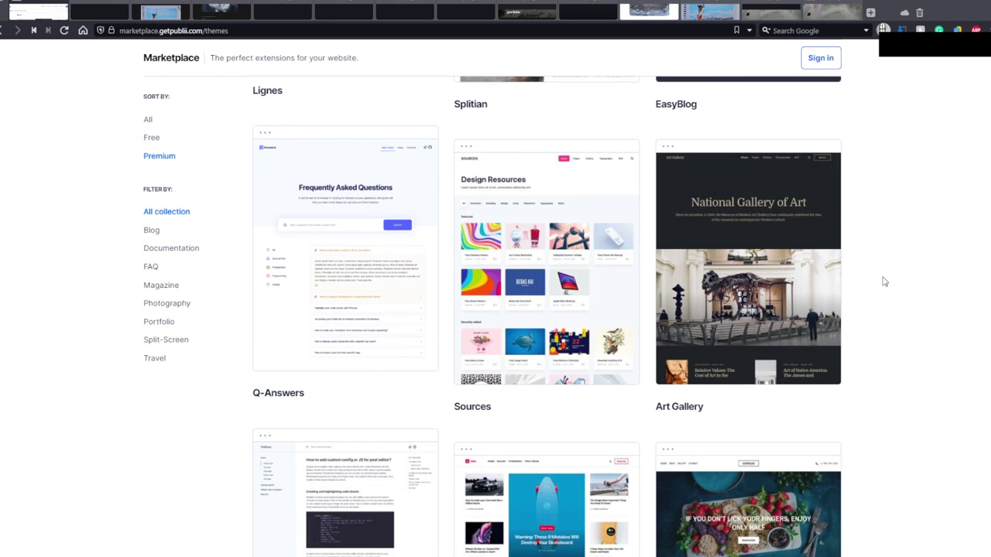
scroll(891, 333, "up", 3)
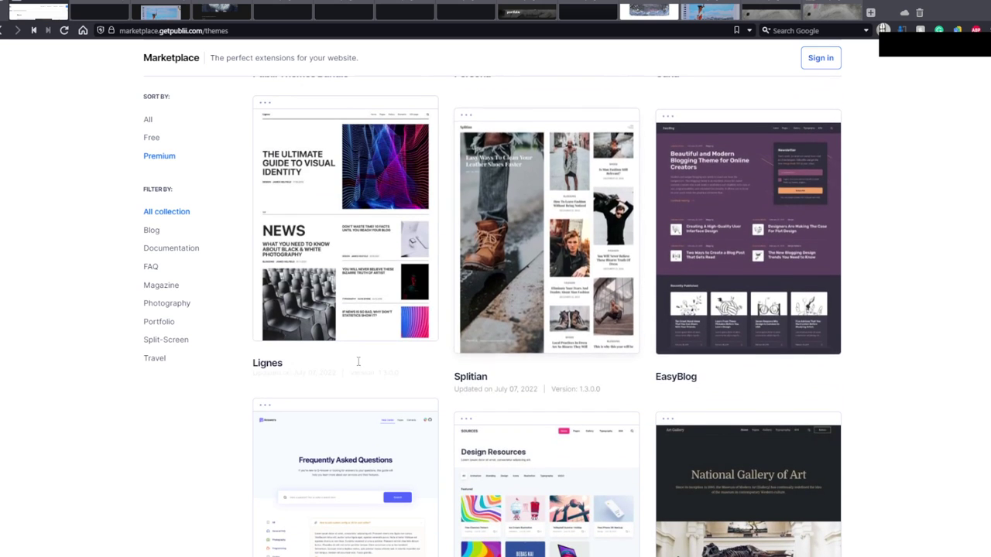
scroll(599, 412, "down", 3)
scroll(706, 382, "down", 2)
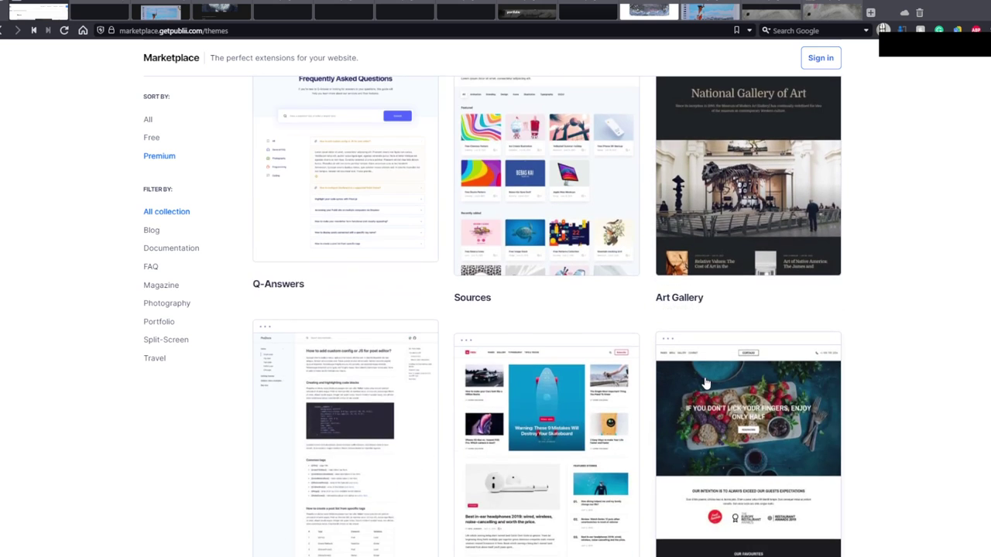
Step: Filter the marketplace back to free themes and look over the listing up to its beginning
left_click(150, 137)
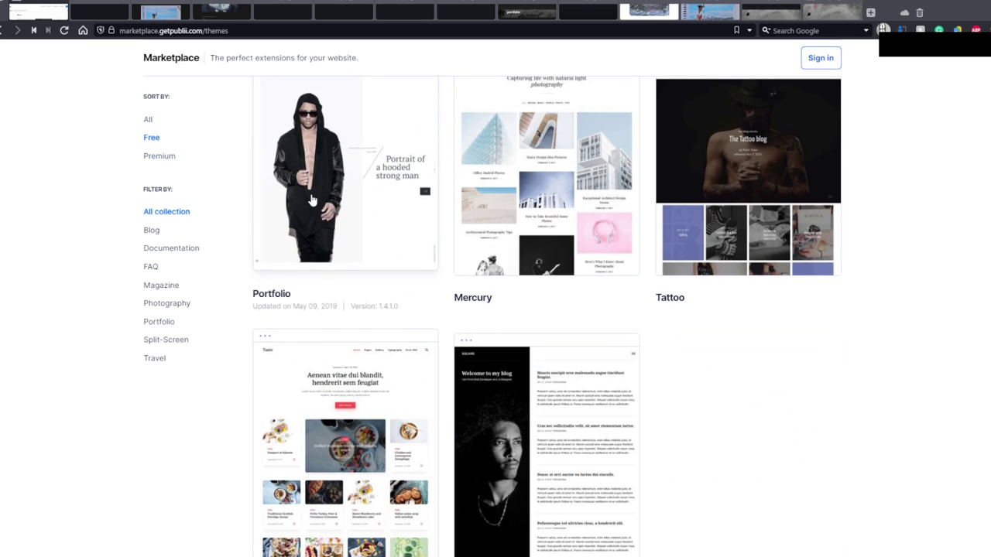
scroll(796, 347, "up", 6)
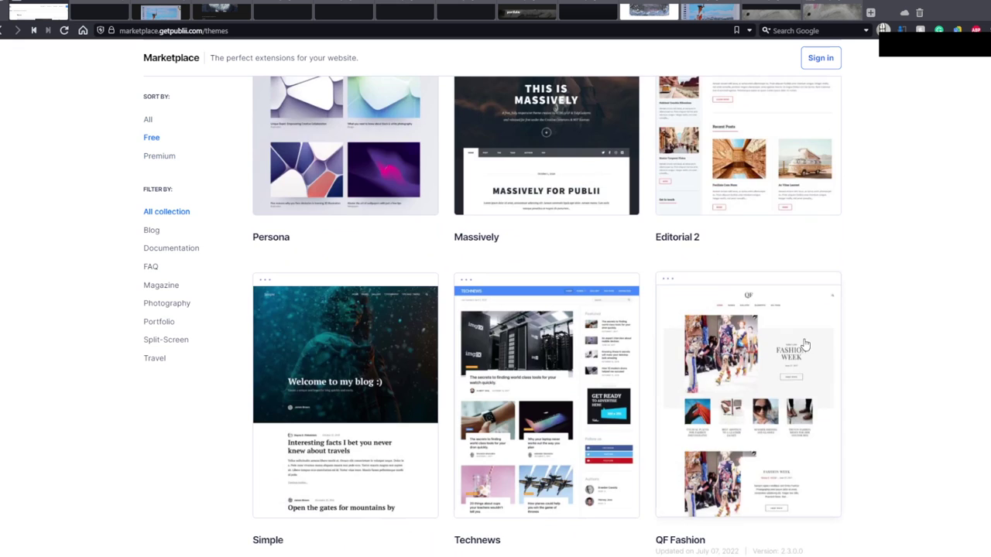
scroll(815, 344, "up", 2)
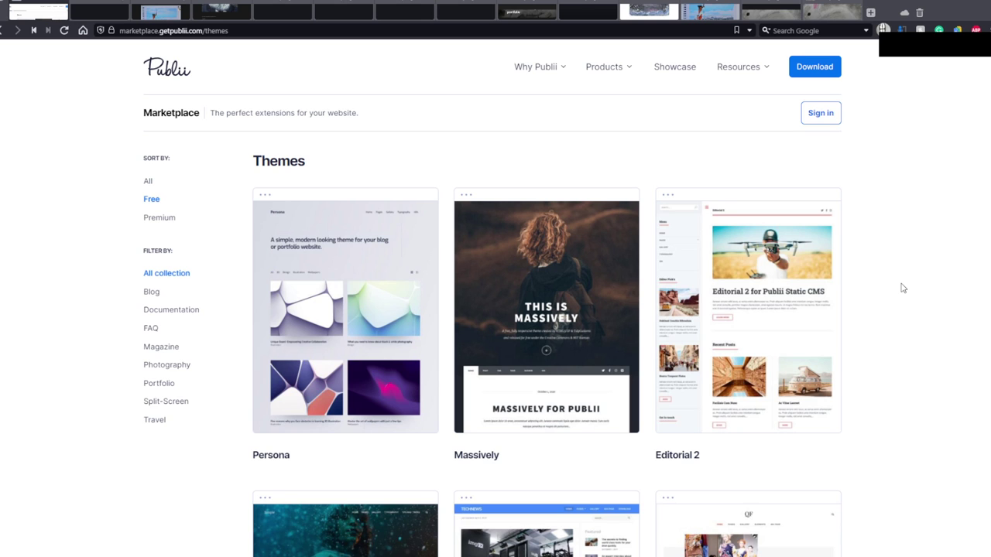
Step: Open the free Persona theme from the marketplace listing and launch its live preview in the Violet (default) variant
scroll(801, 347, "down", 3)
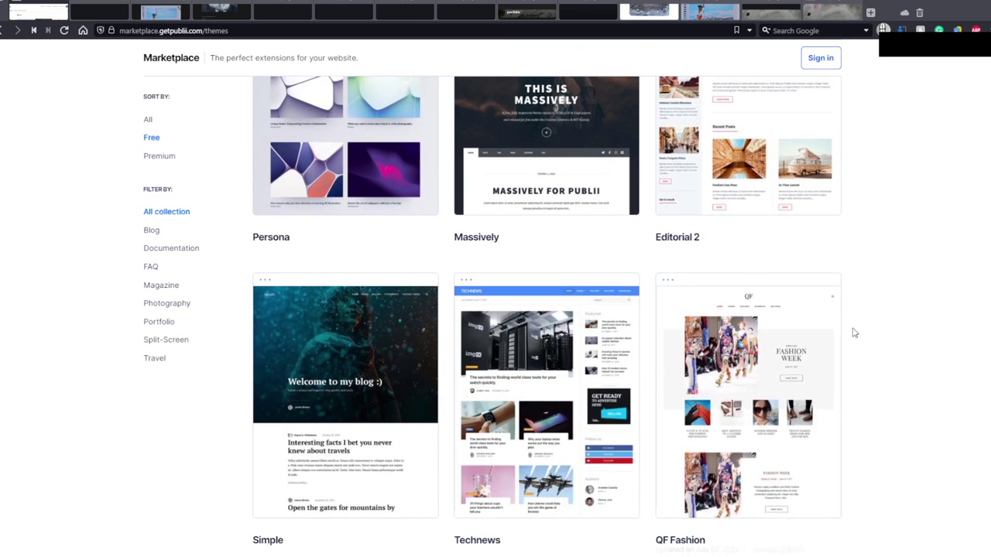
scroll(855, 332, "up", 3)
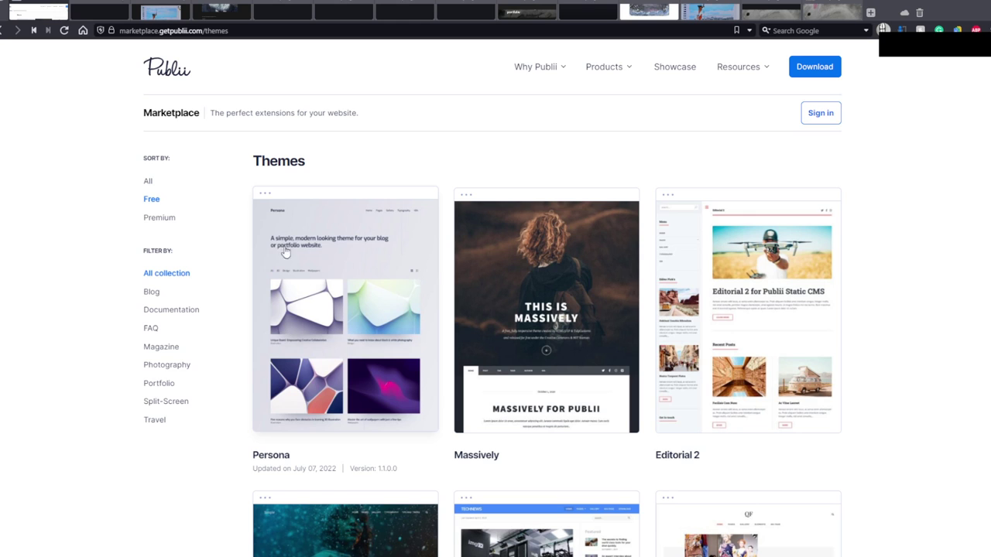
left_click(368, 352)
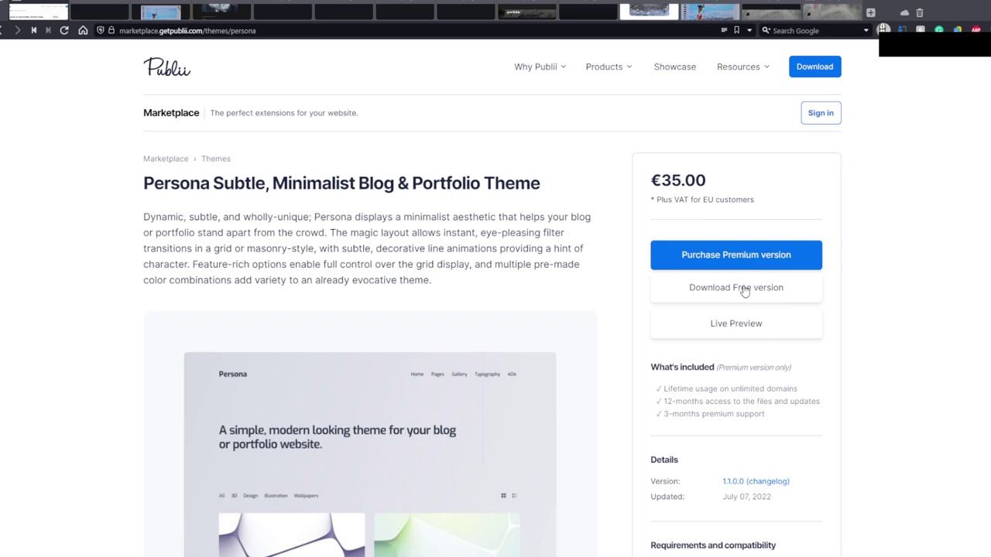
left_click(744, 330)
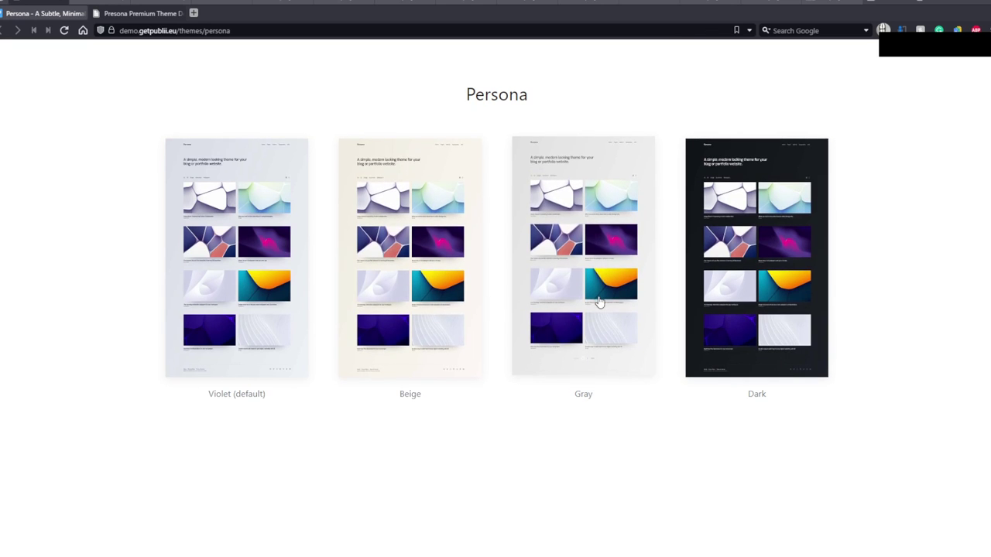
left_click(191, 294)
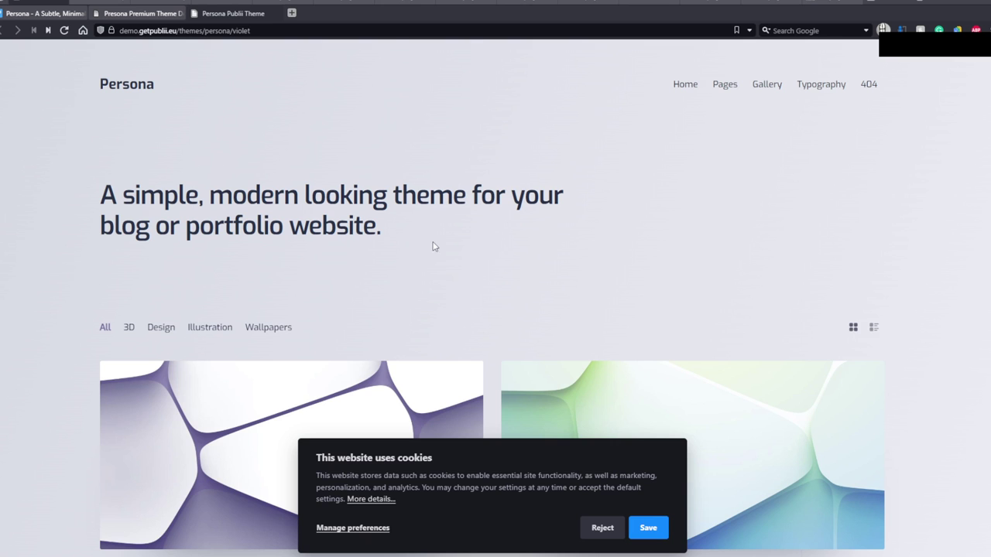
Step: Save the demo site's default cookie settings and compare the list and grid layouts of its posts, ending on the grid
scroll(641, 191, "down", 2)
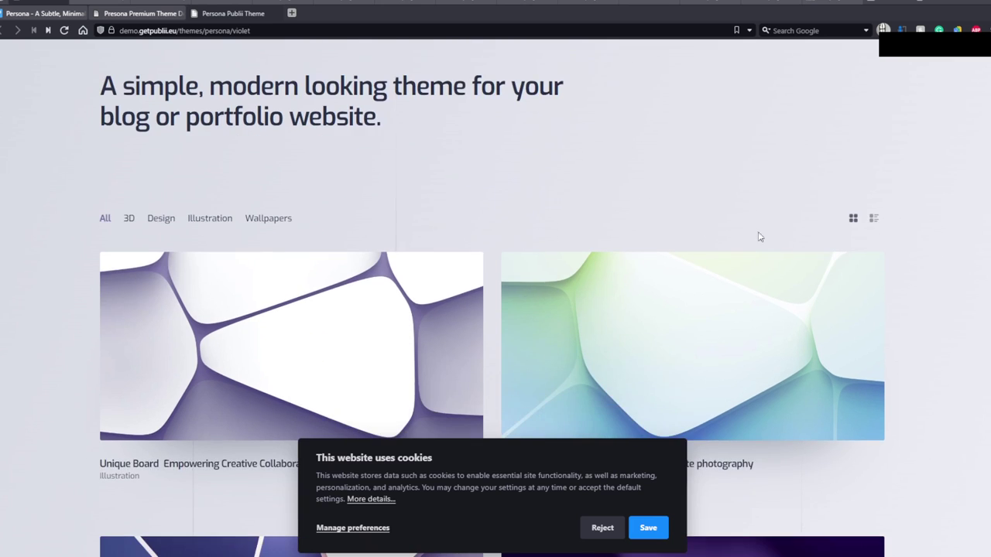
left_click(874, 218)
left_click(852, 219)
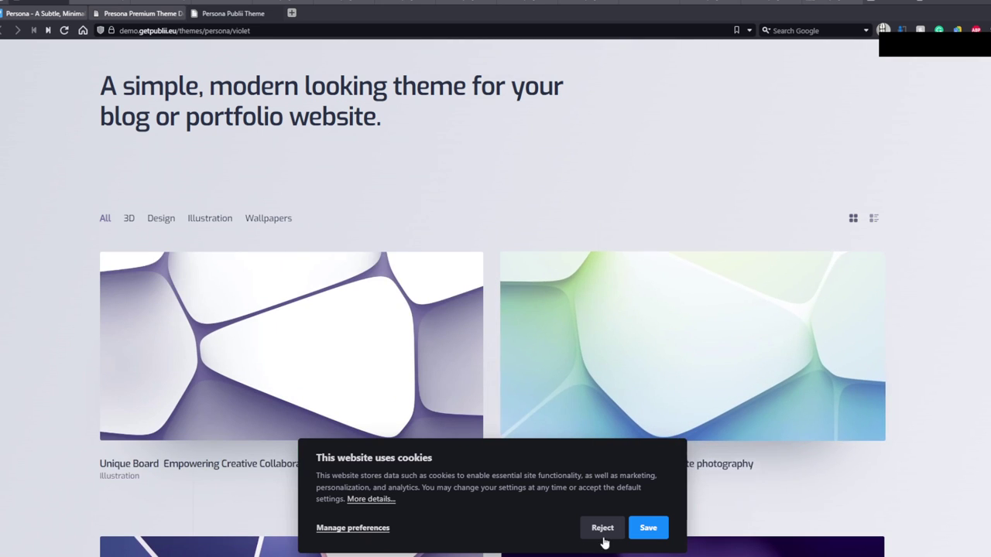
left_click(643, 530)
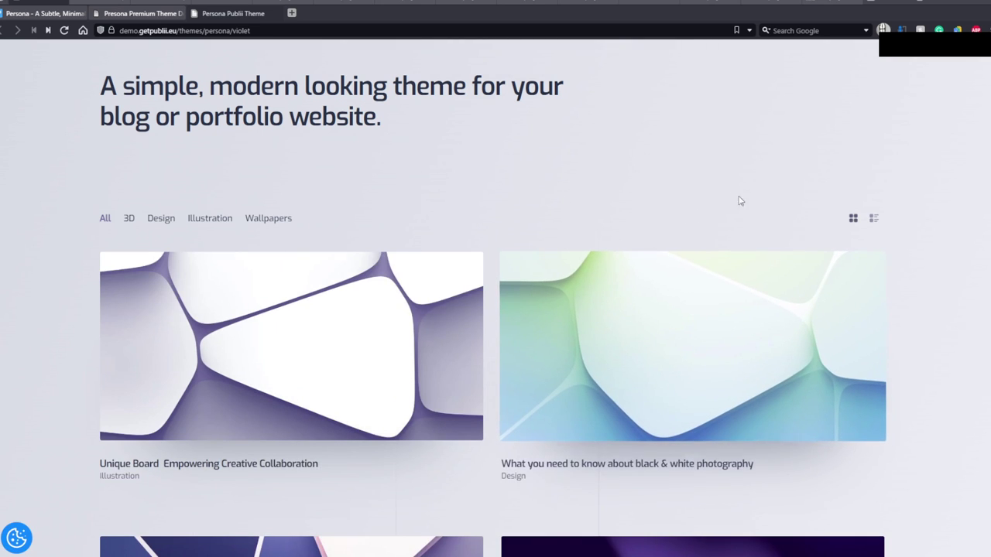
left_click(873, 218)
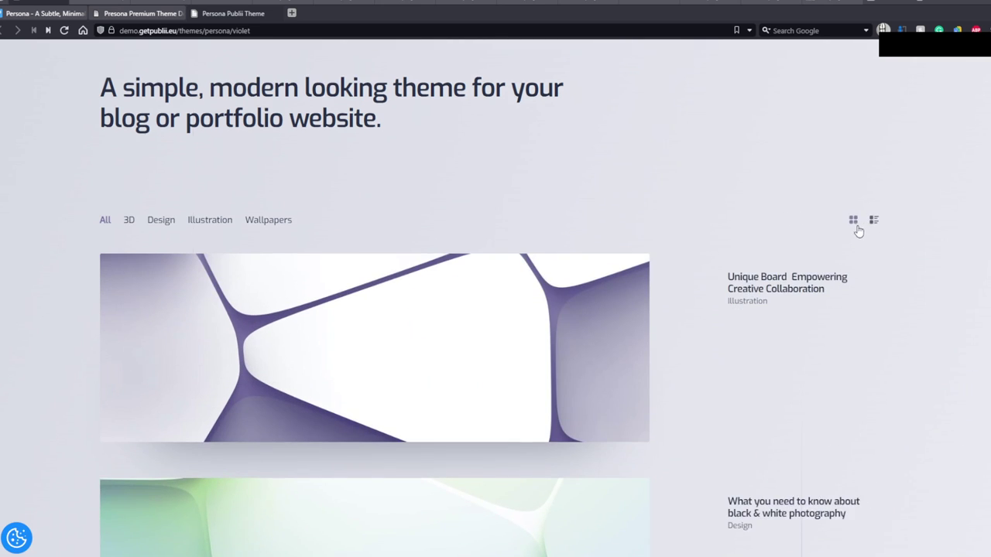
left_click(854, 228)
Step: Look over the Persona demo's home page posts down to the footer's copyright line and return towards the page's beginning
scroll(620, 196, "down", 3)
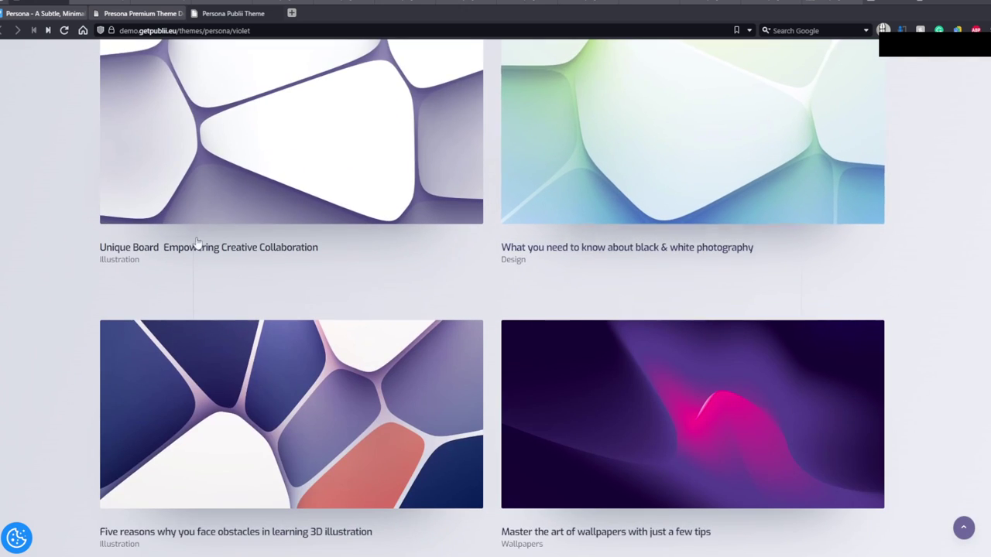
scroll(420, 340, "down", 5)
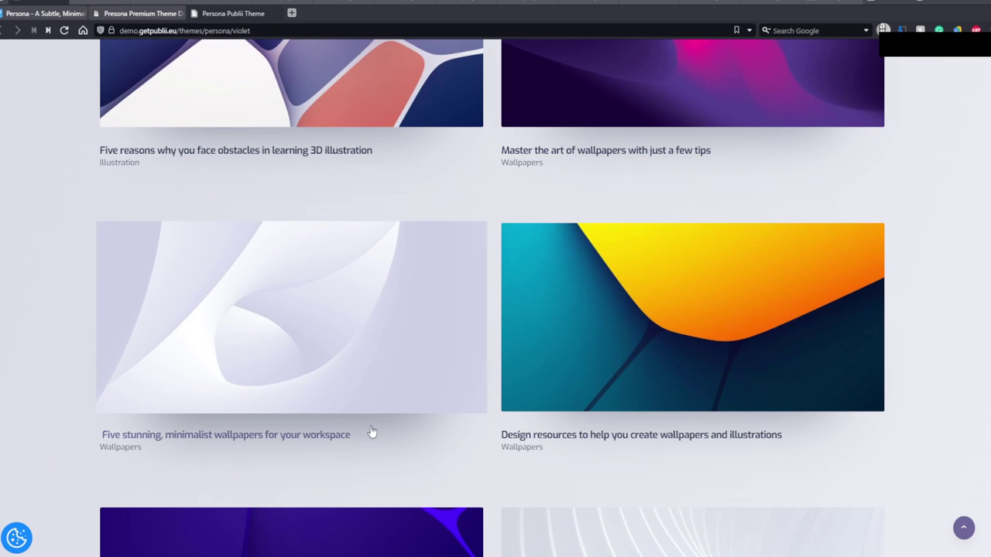
scroll(618, 364, "down", 4)
scroll(618, 364, "down", 12)
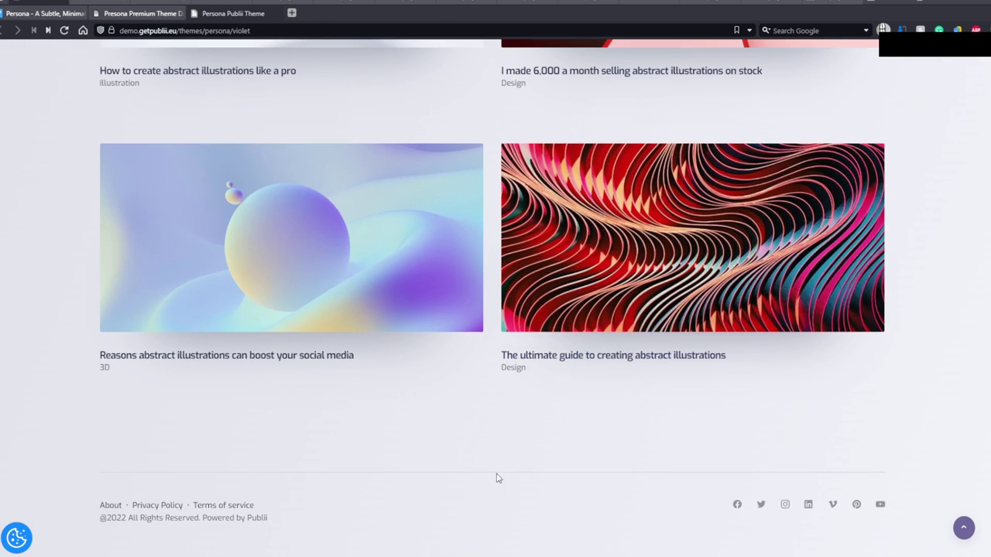
left_click_drag(724, 496, 307, 431)
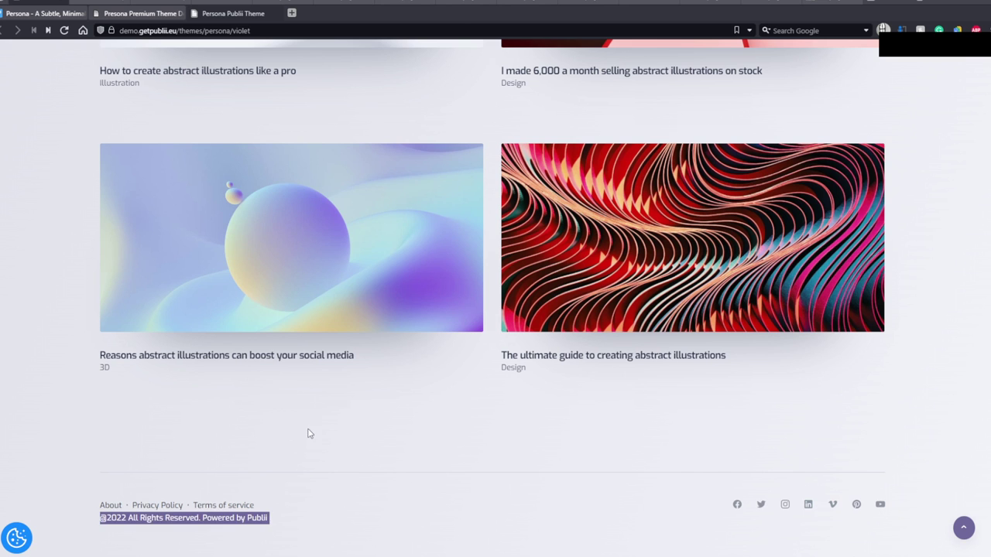
scroll(473, 420, "up", 12)
scroll(763, 388, "up", 10)
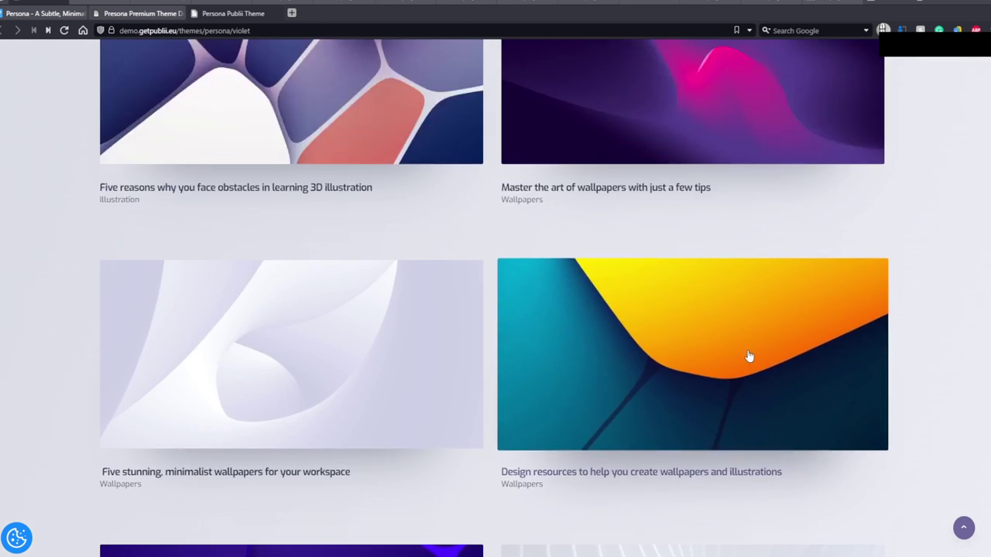
Step: Open the demo's Gallery page and examine its image grid and the email subscription section
mouse_move(725, 84)
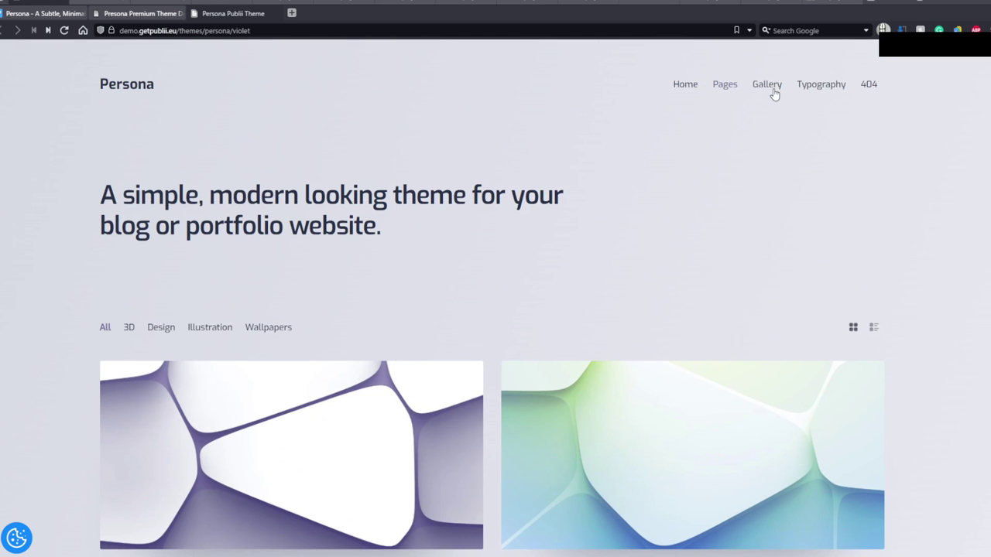
left_click(766, 86)
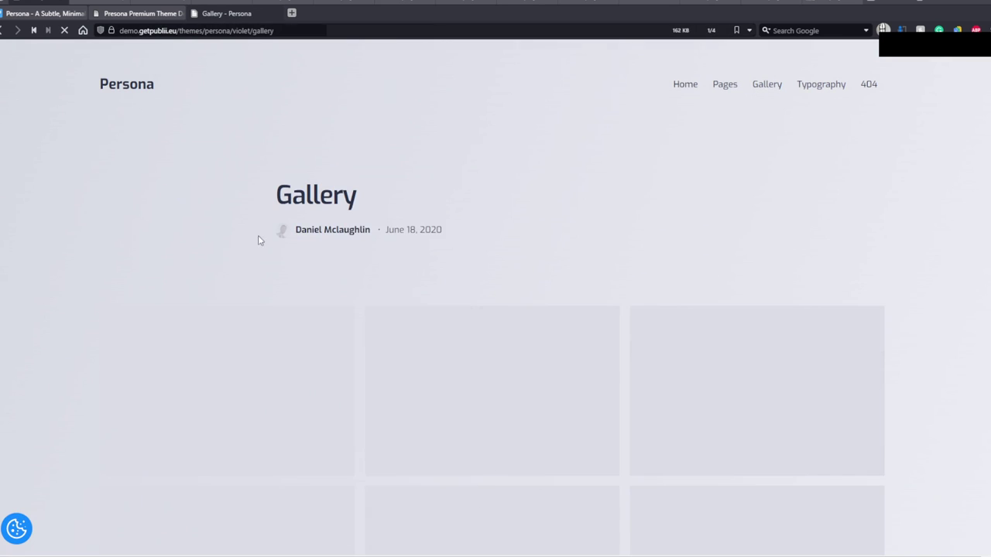
scroll(427, 325, "down", 6)
scroll(426, 355, "down", 4)
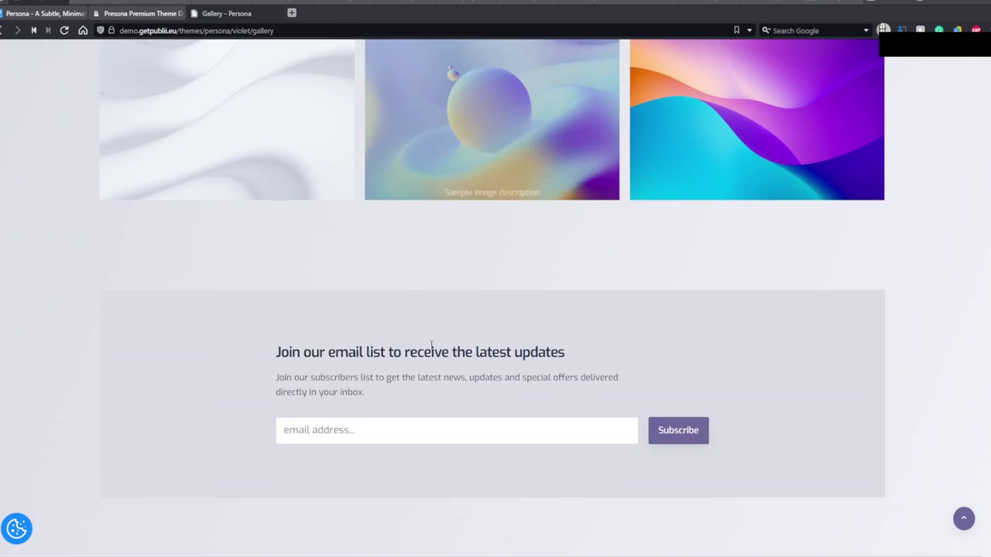
scroll(525, 338, "up", 10)
scroll(510, 357, "down", 6)
scroll(509, 357, "down", 2)
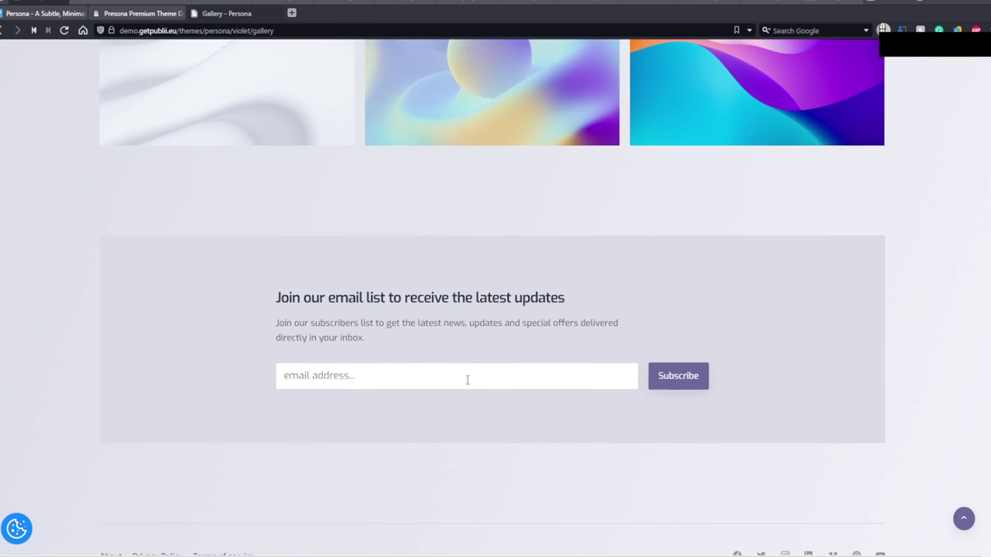
scroll(674, 288, "up", 15)
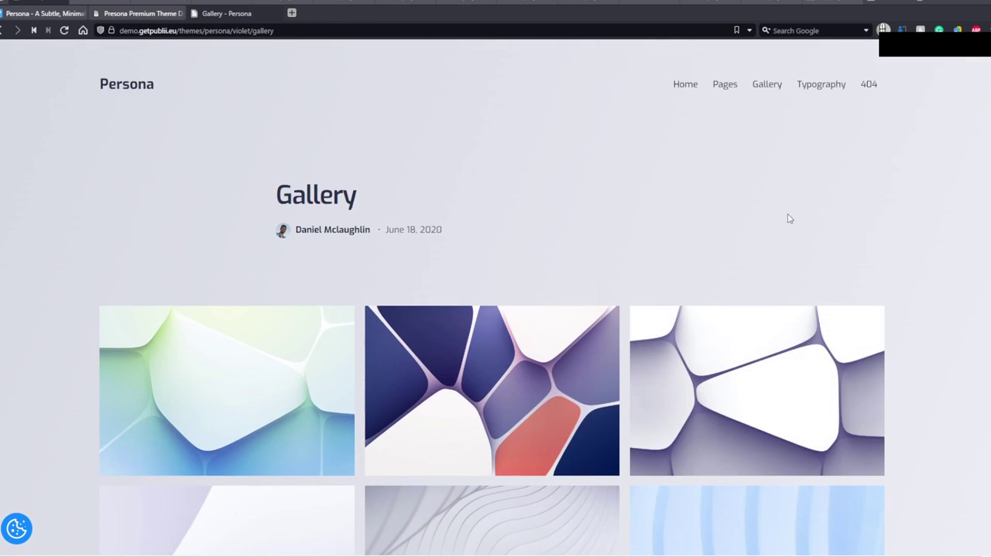
Step: Open the demo's Post I page and examine its header image, text, lists and blockquote
mouse_move(726, 88)
left_click(739, 119)
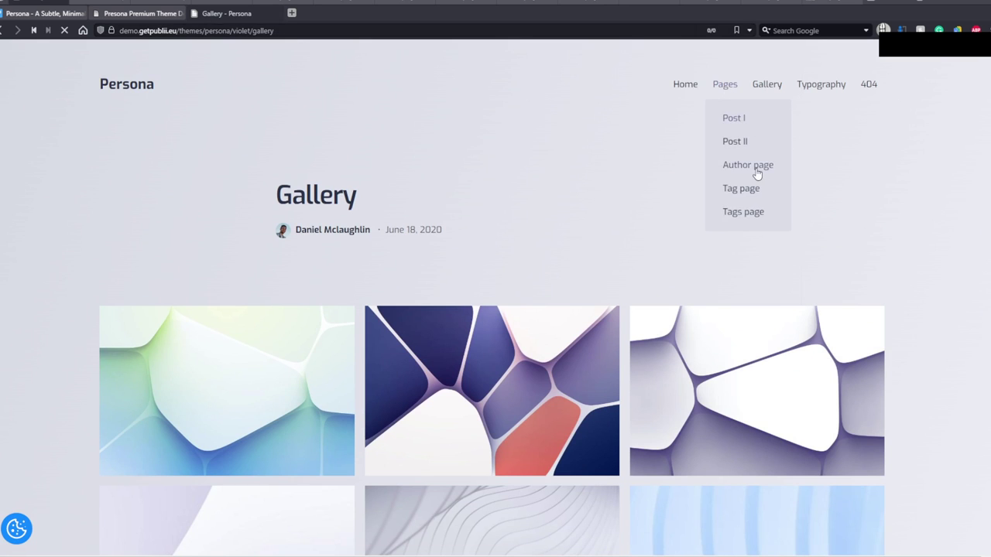
scroll(499, 233, "down", 6)
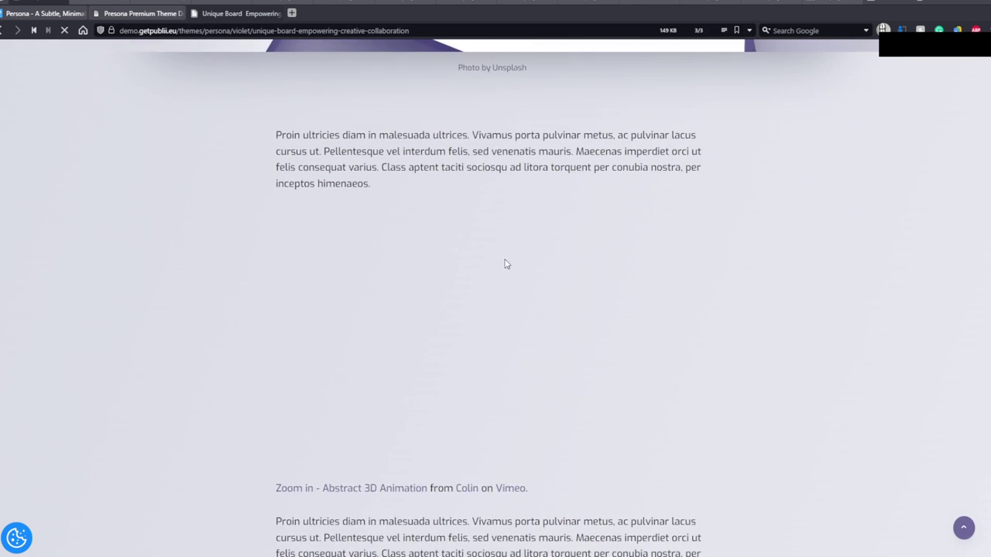
scroll(544, 275, "up", 5)
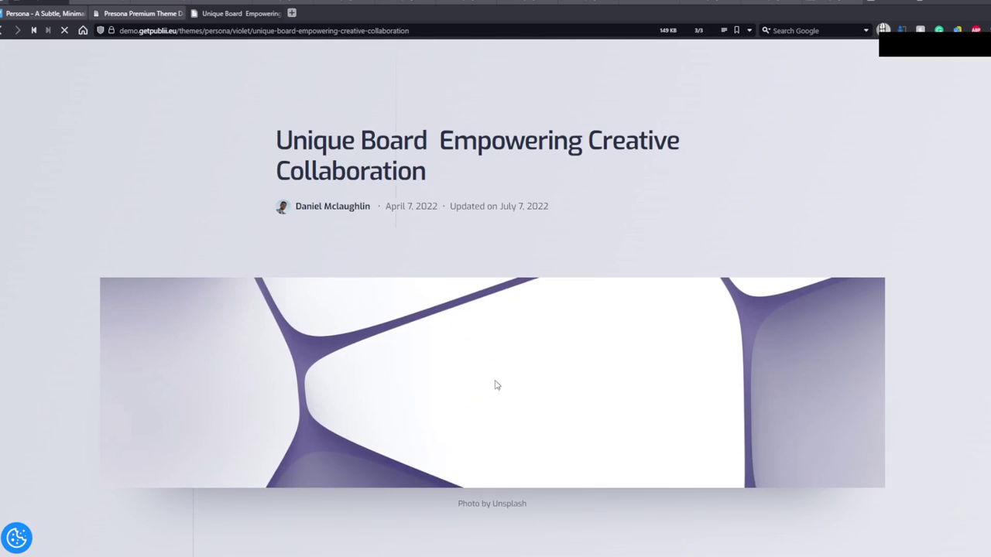
scroll(688, 392, "down", 1)
scroll(688, 392, "down", 5)
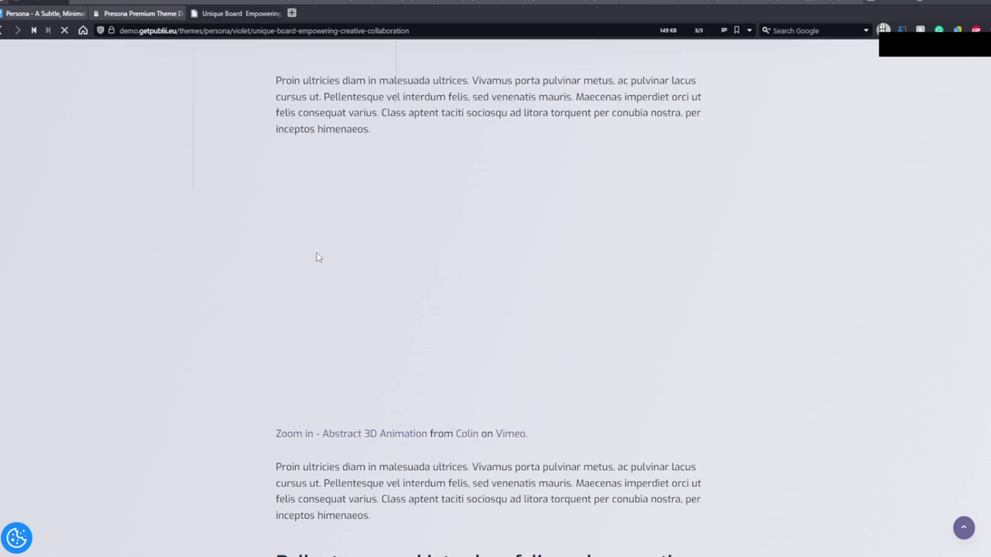
scroll(433, 329, "down", 3)
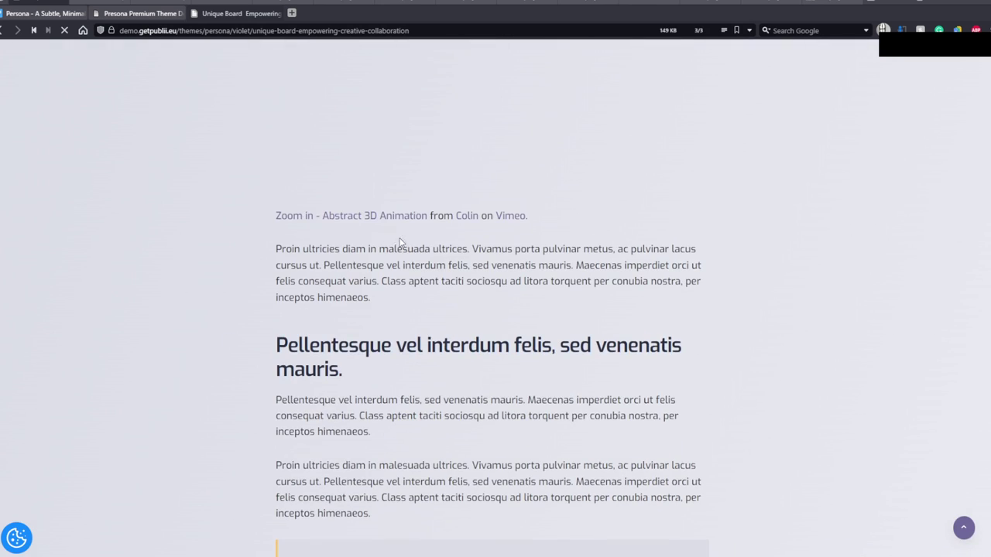
scroll(469, 223, "down", 10)
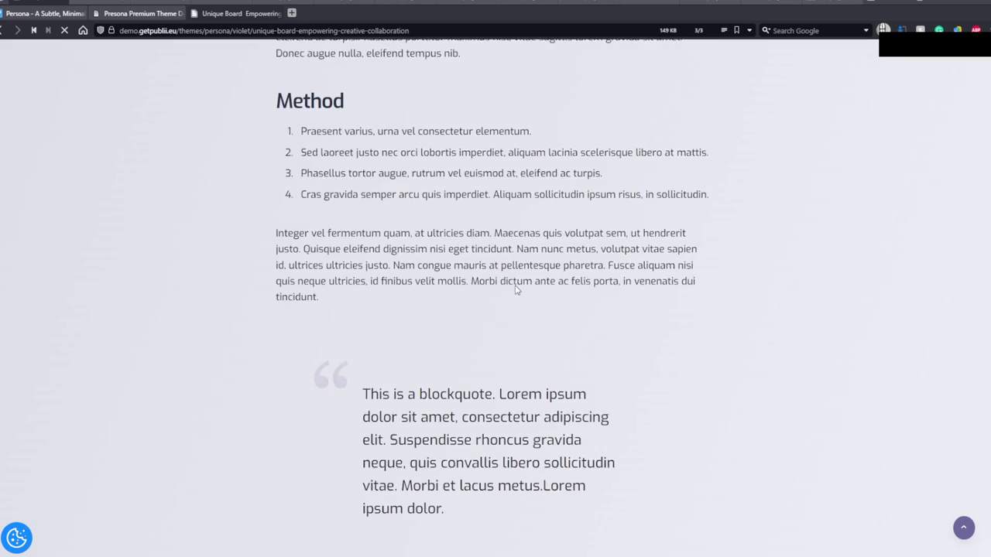
scroll(517, 290, "down", 11)
scroll(520, 294, "up", 10)
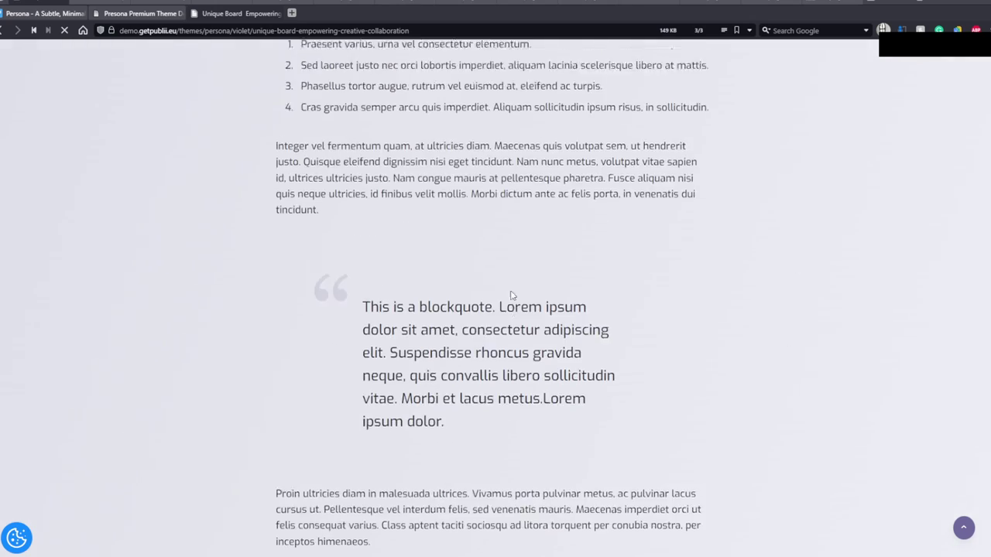
scroll(511, 295, "up", 4)
scroll(507, 295, "up", 4)
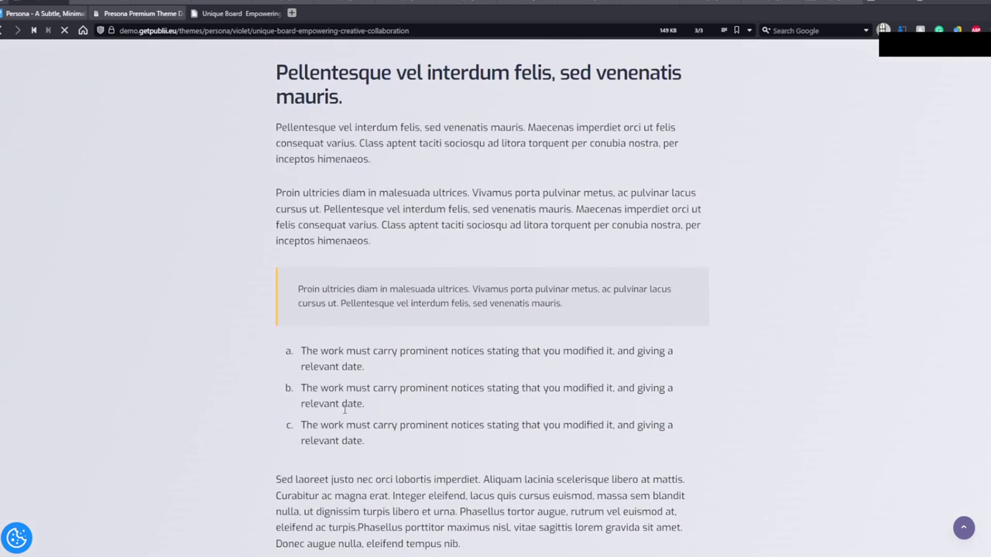
Step: Highlight the post's lettered list, its "Pellentesque vel interdum" heading and the paragraph above it to inspect the text styling
left_click_drag(302, 359, 459, 448)
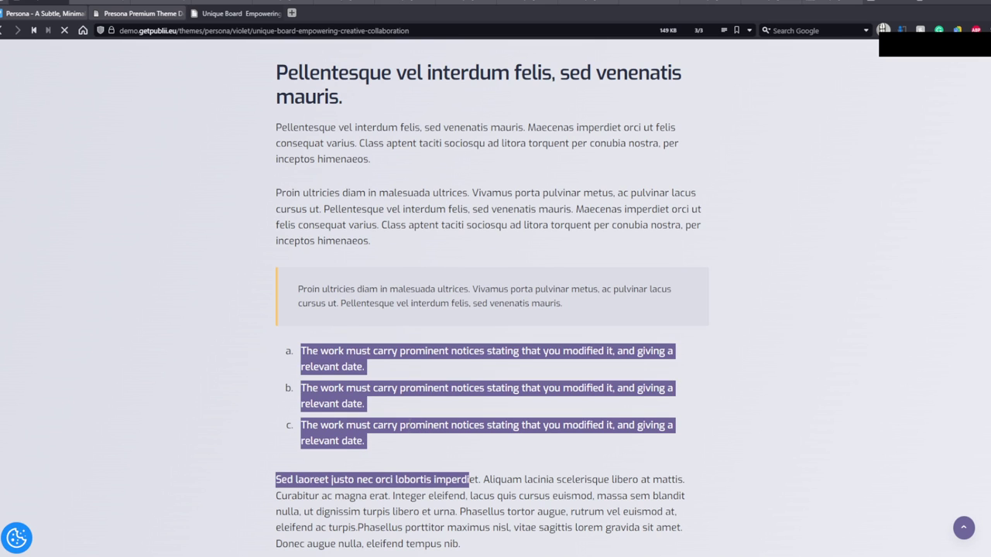
left_click(321, 276)
scroll(349, 310, "up", 3)
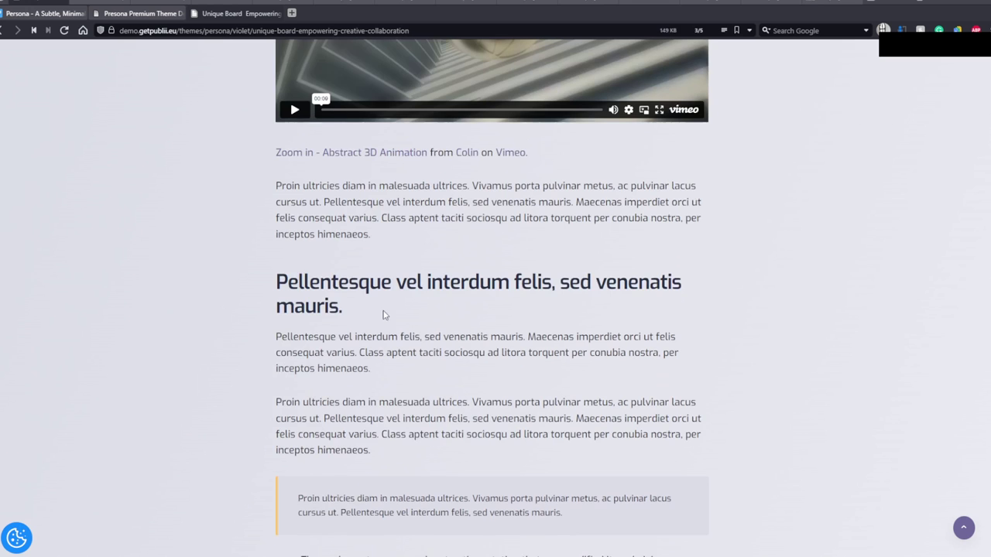
triple_click(356, 318)
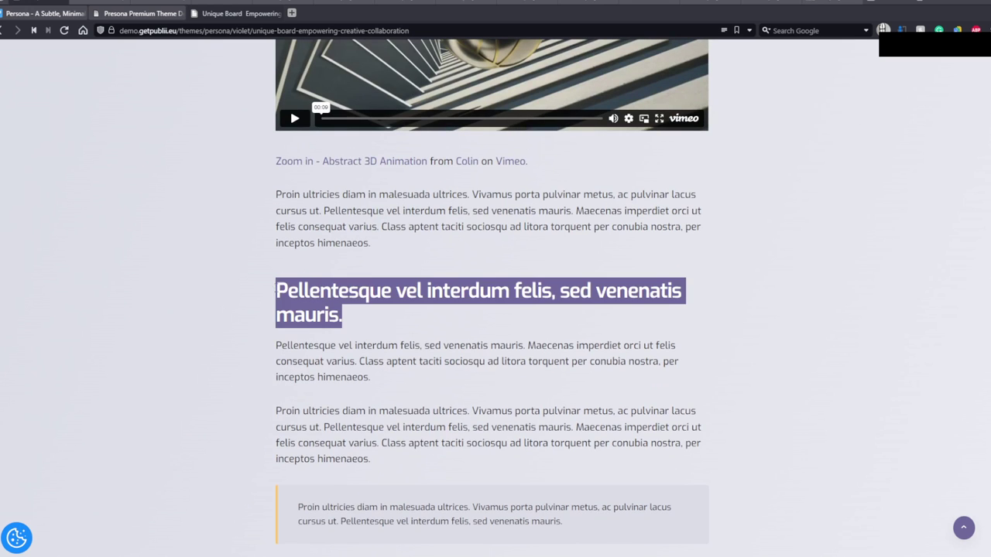
left_click(380, 325)
triple_click(356, 321)
left_click(364, 234)
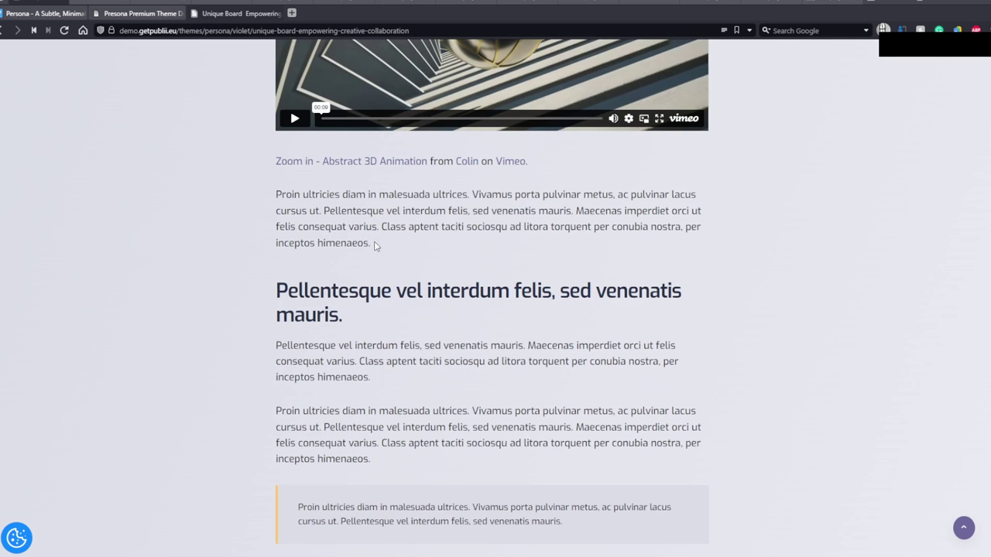
left_click_drag(377, 247, 222, 201)
Step: Clear the text highlight and review the post's embedded Vimeo video and surrounding content
scroll(398, 251, "down", 1)
scroll(398, 251, "down", 4)
scroll(411, 268, "up", 3)
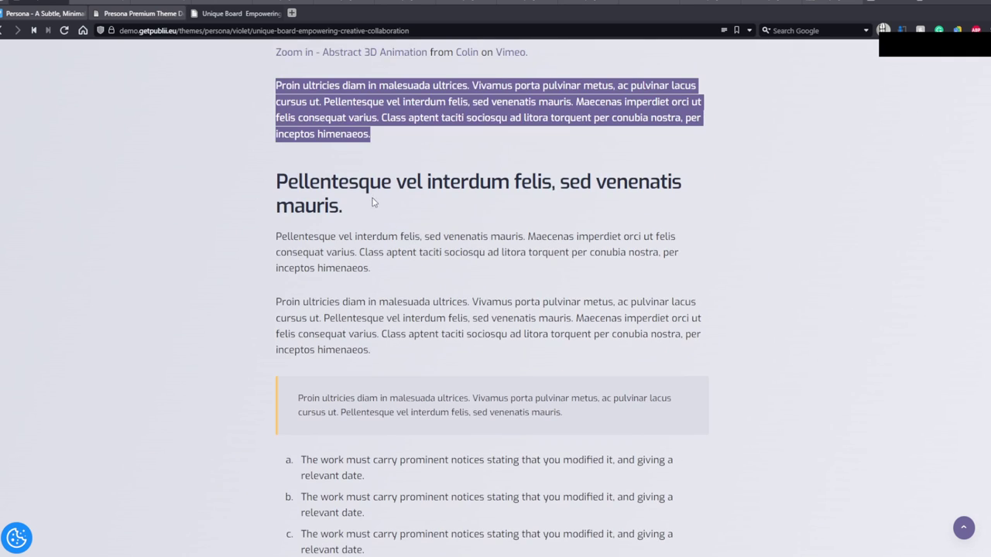
scroll(446, 172, "up", 4)
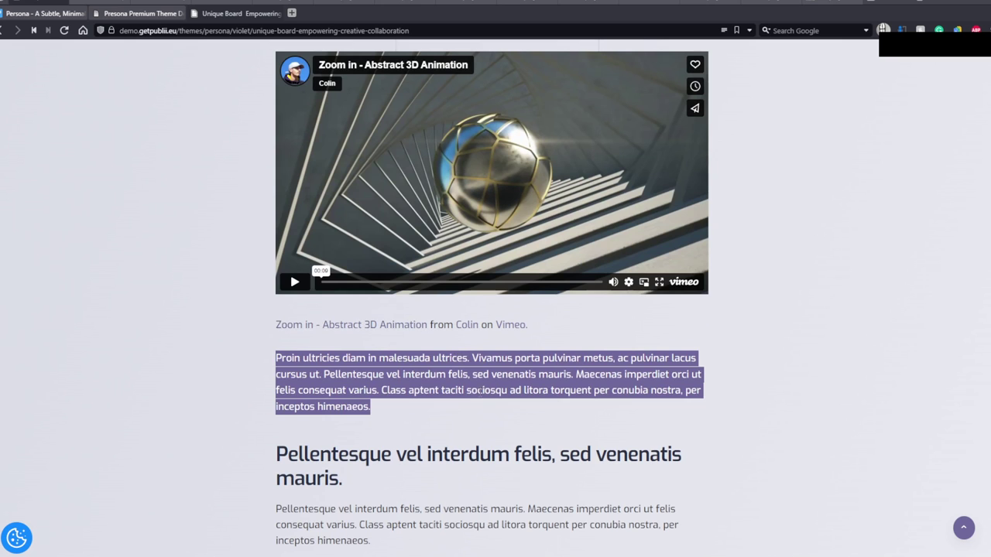
left_click(482, 395)
scroll(436, 408, "up", 3)
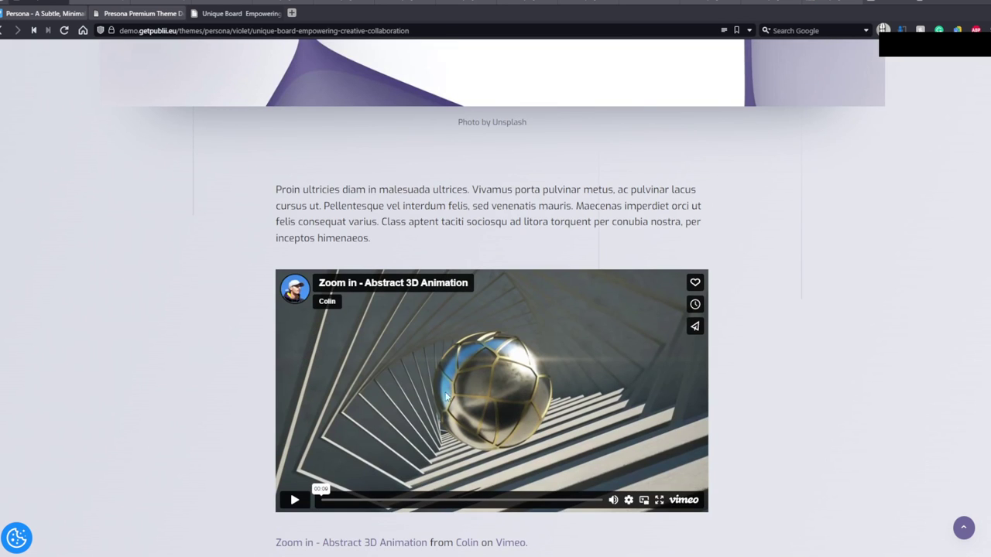
scroll(445, 395, "up", 4)
scroll(498, 393, "down", 15)
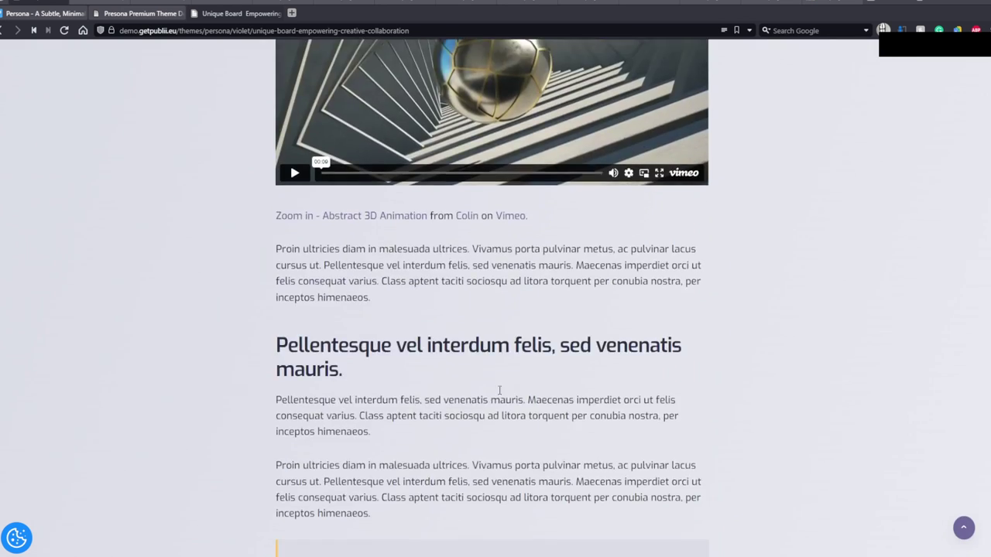
Step: Review the rest of the demo post, including its blockquote, and highlight the bulleted list with the paragraph below it
scroll(516, 390, "down", 5)
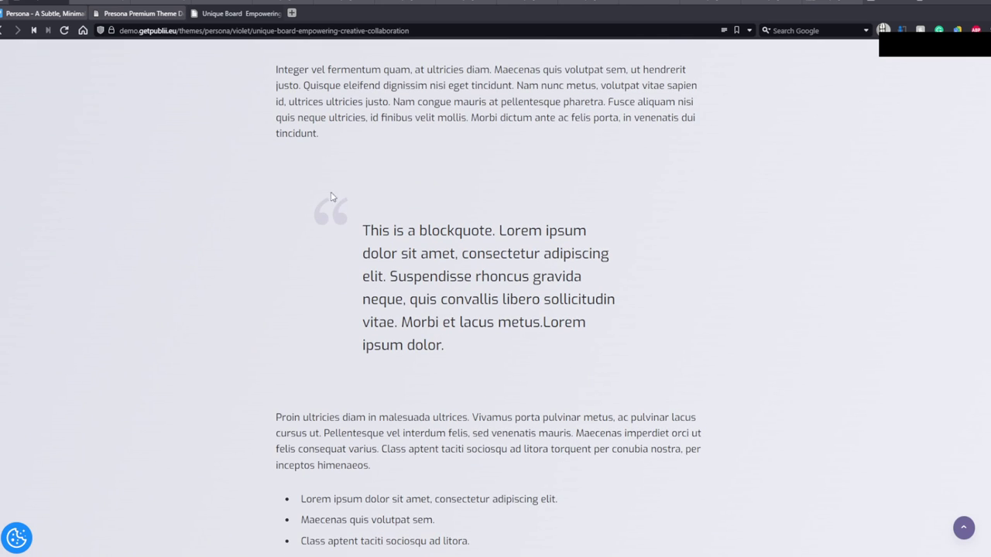
scroll(371, 241, "down", 3)
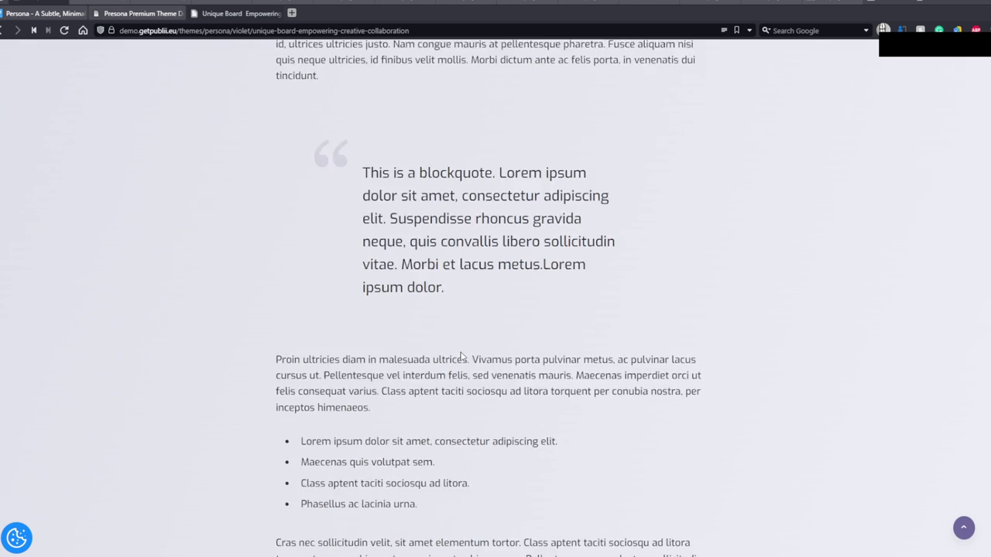
left_click_drag(301, 282, 472, 415)
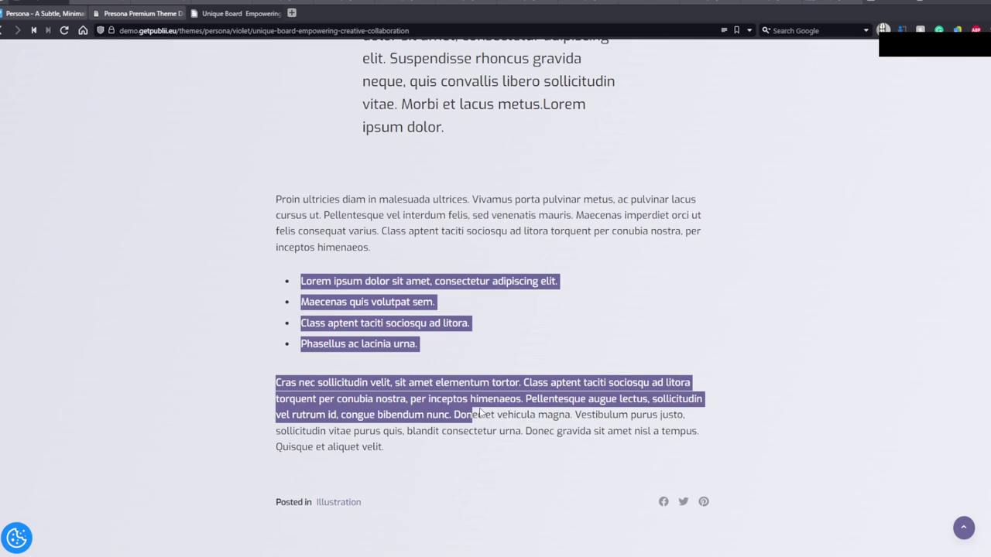
scroll(480, 413, "up", 20)
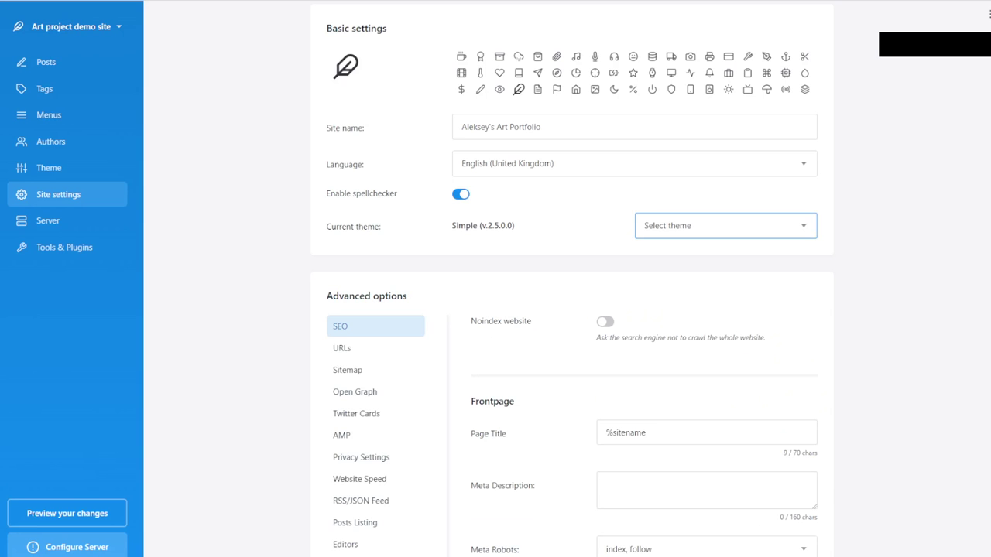
Step: Switch to Publii's site settings and look through the themes available for the current site without choosing one
left_click(763, 227)
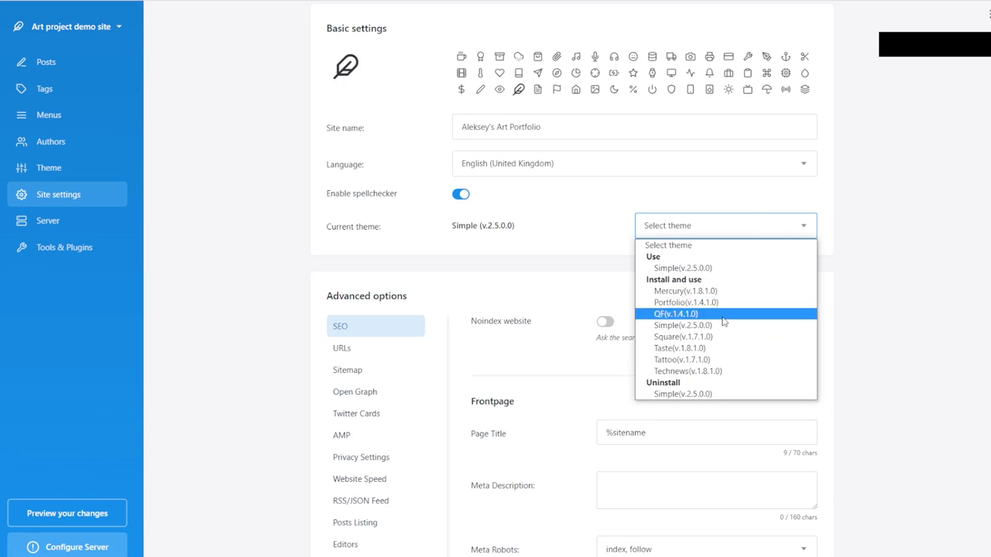
left_click(612, 266)
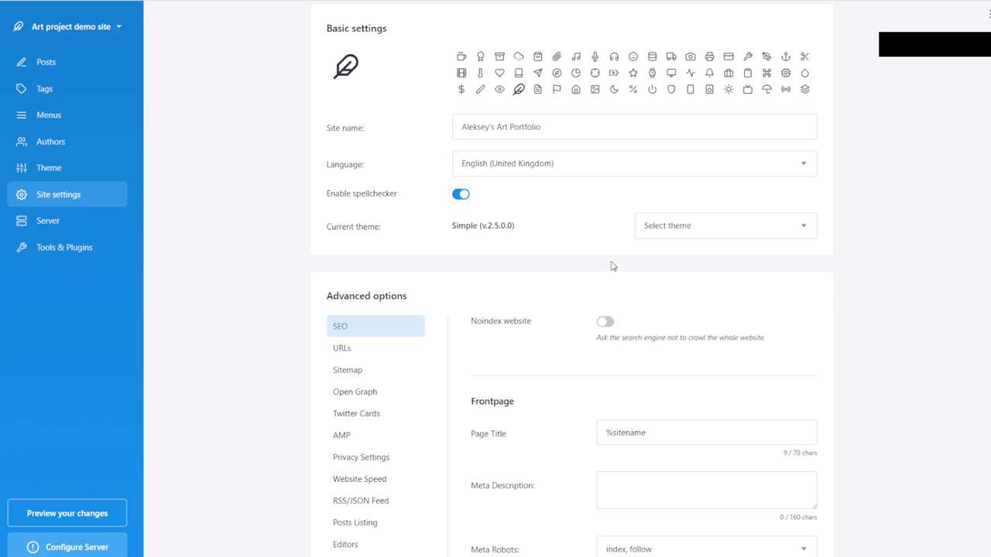
left_click(751, 228)
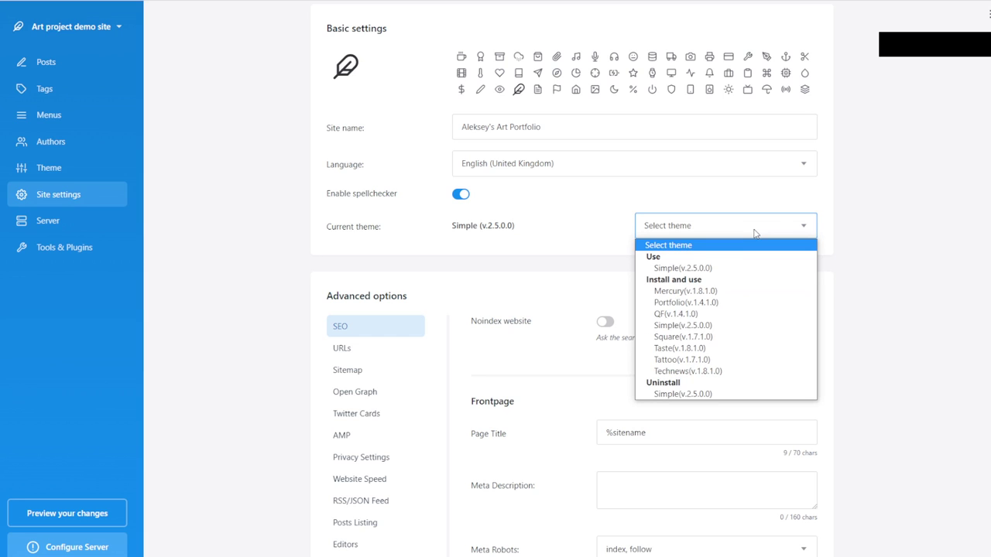
left_click(699, 247)
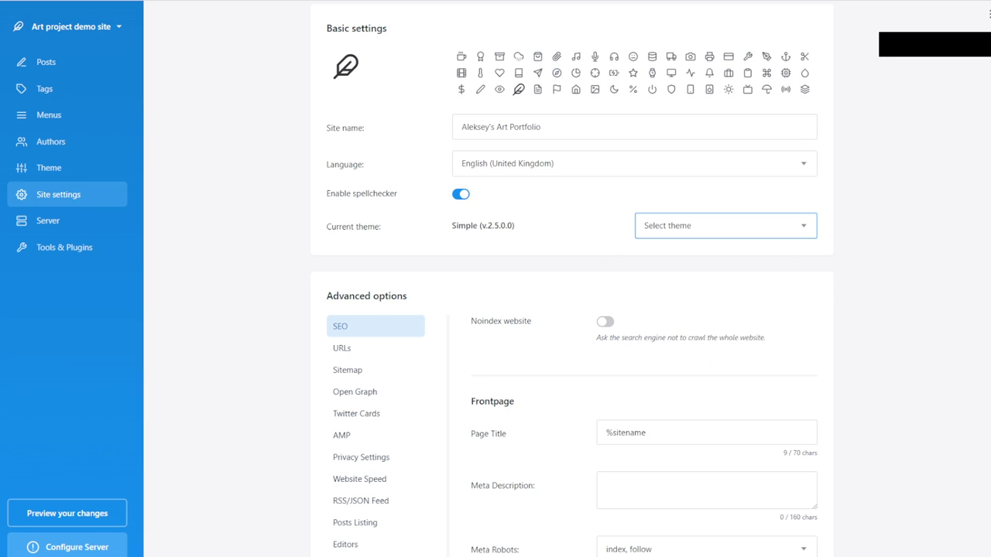
left_click(753, 225)
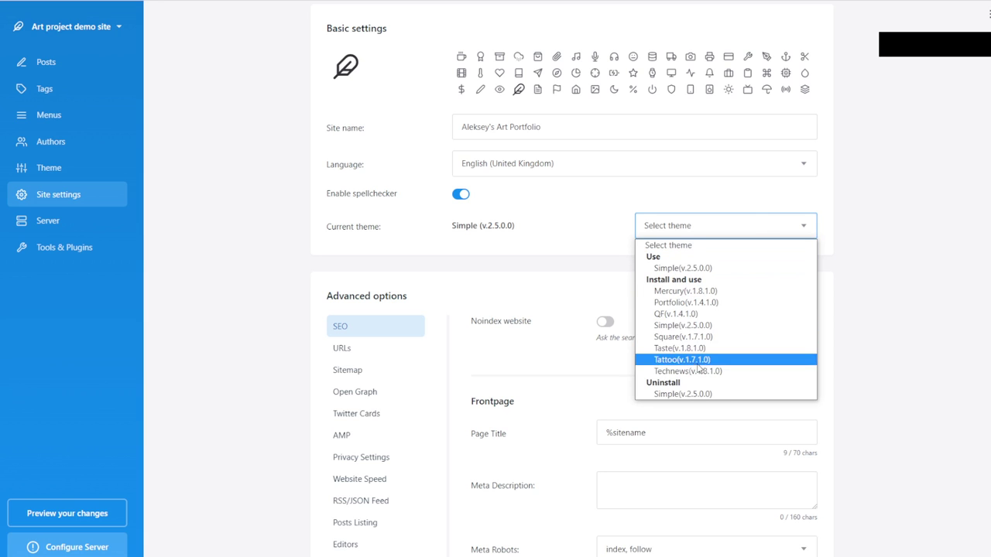
key("Escape")
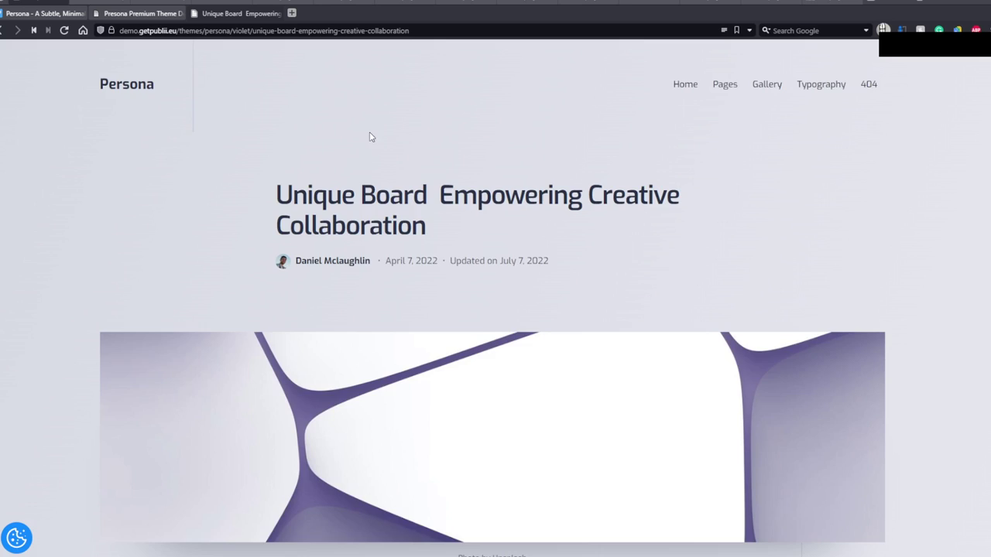
Step: Return to the browser, close the demo post and Persona demo pages, and go back to the theme's marketplace page
scroll(369, 137, "down", 15)
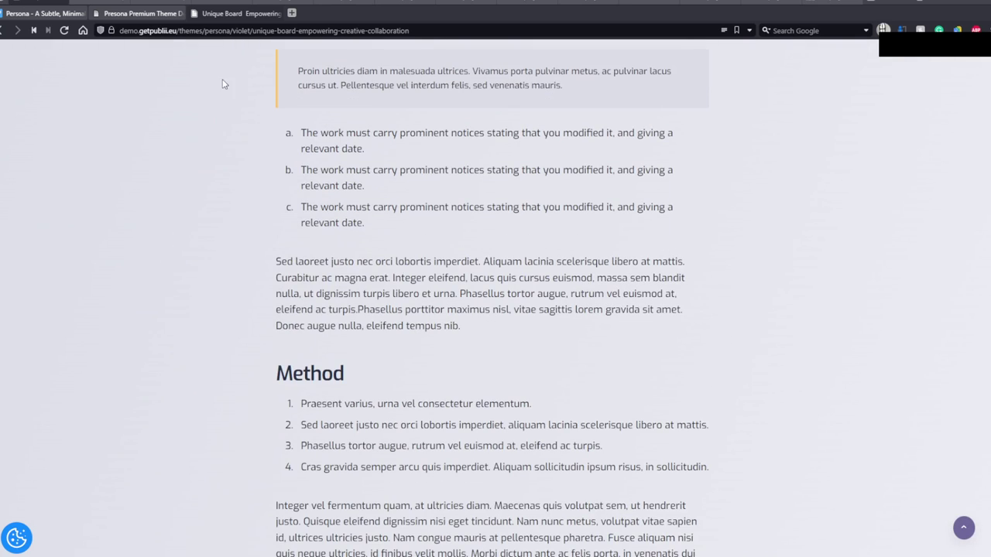
left_click(276, 15)
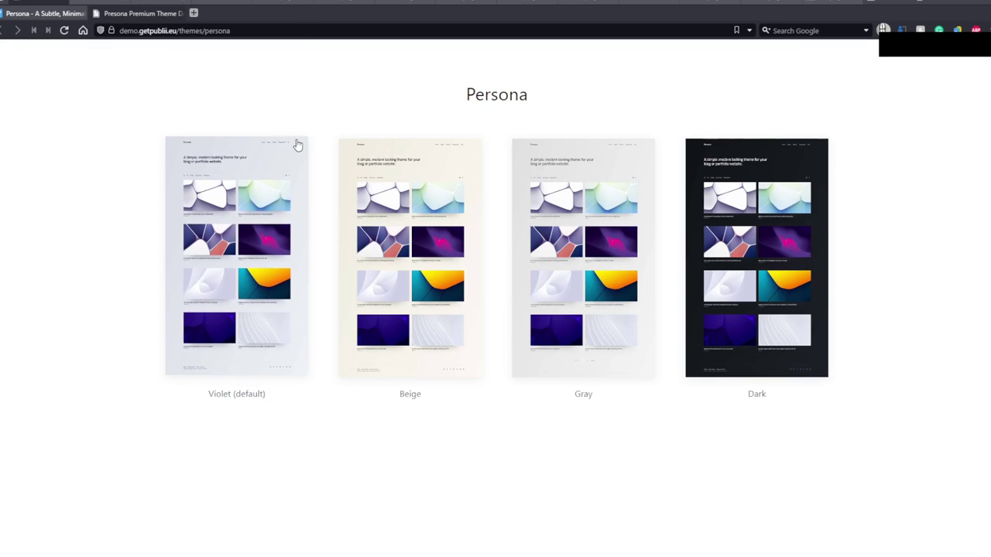
left_click(177, 16)
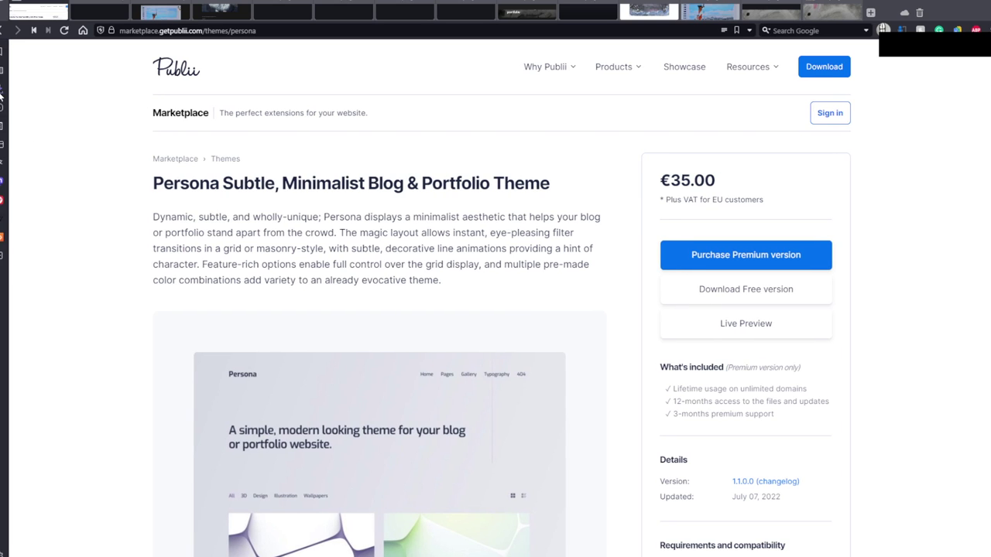
Step: Check the persona_free_1.1.0.0 (1).zip download in the browser's download list, then review the Persona page's grid and masonry descriptions
left_click(3, 93)
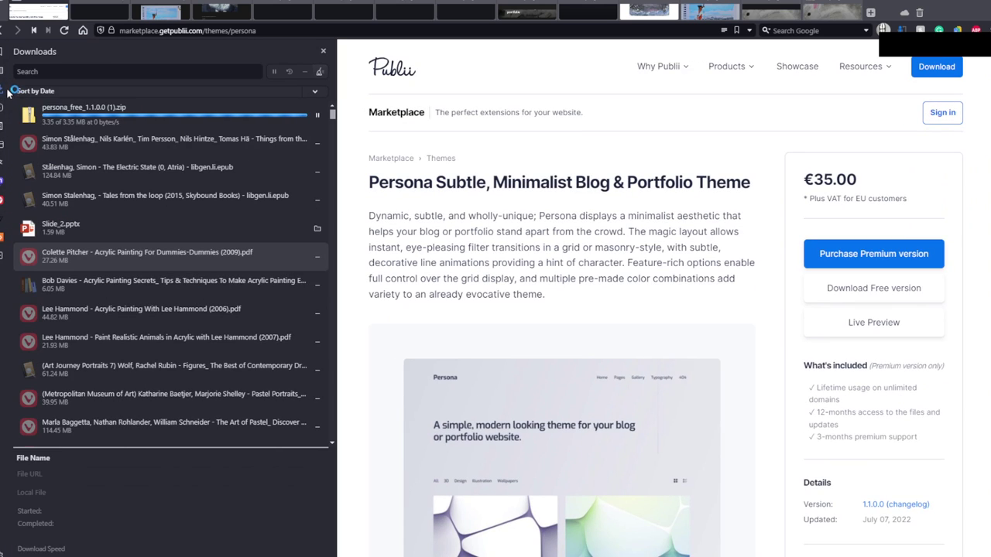
left_click(8, 92)
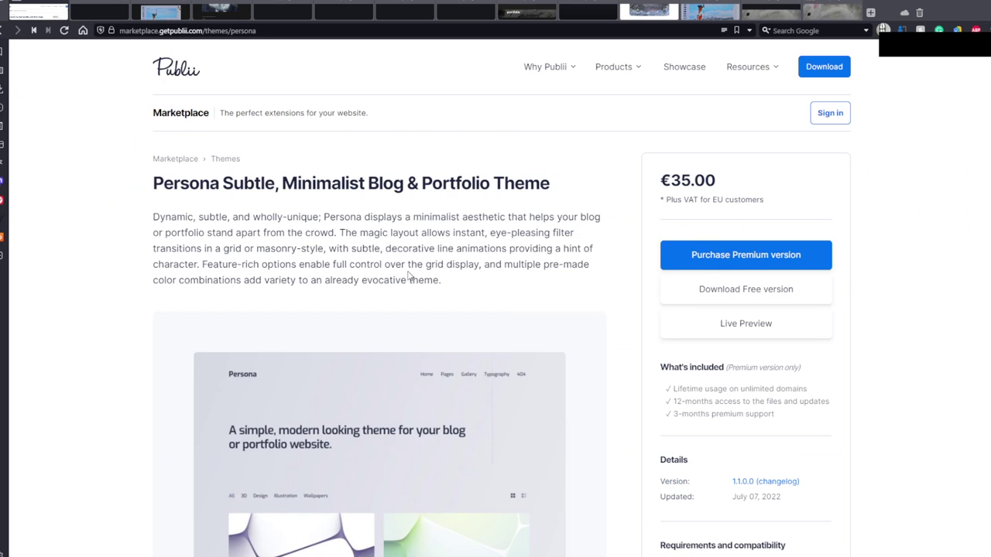
scroll(414, 259, "down", 9)
scroll(415, 260, "down", 8)
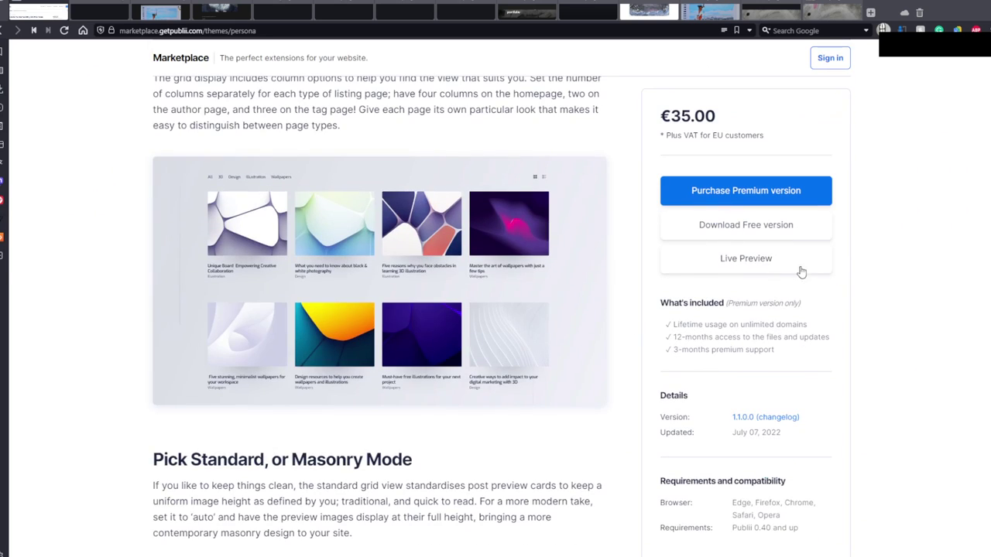
scroll(463, 353, "down", 4)
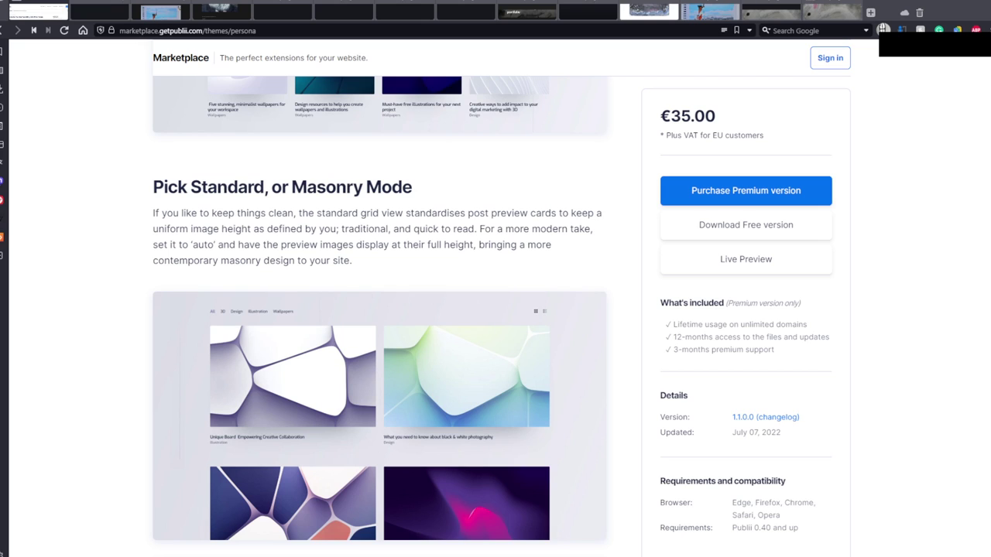
Step: Open File Explorer and look inside the SiteBack folder within Tube Stuff on OneDrive, then go back to the parent folder
key("super+e")
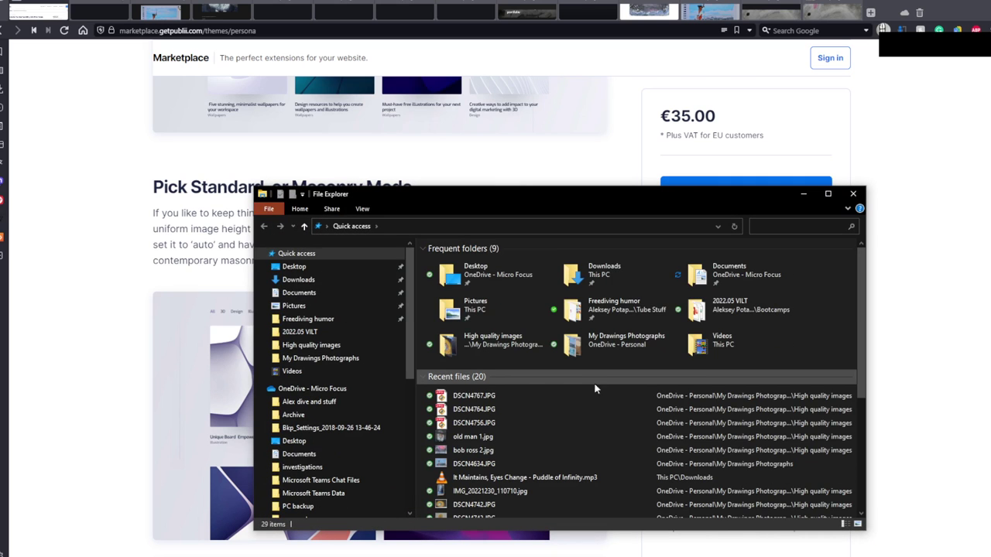
left_click(594, 377)
left_click_drag(629, 199, 623, 98)
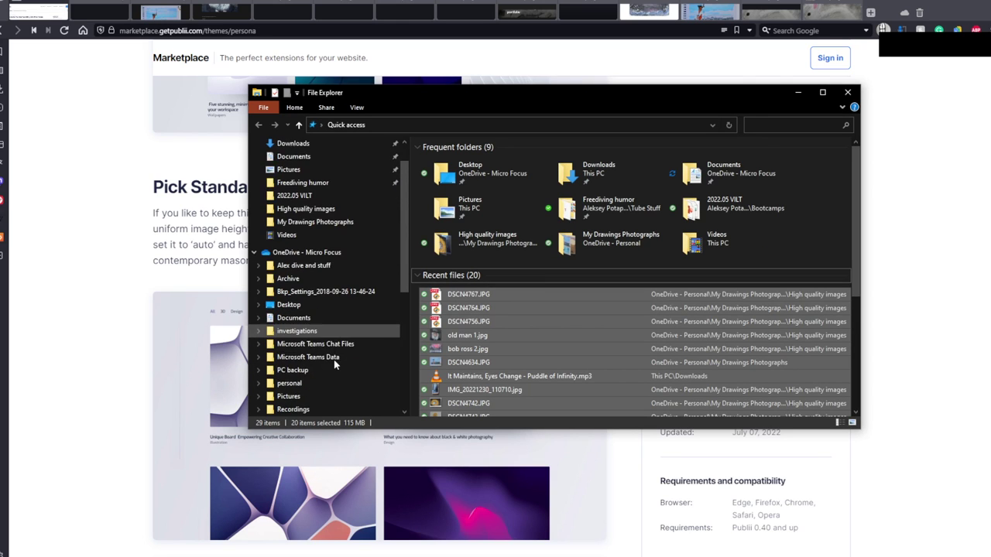
scroll(329, 348, "down", 2)
scroll(326, 374, "down", 1)
left_click(308, 371)
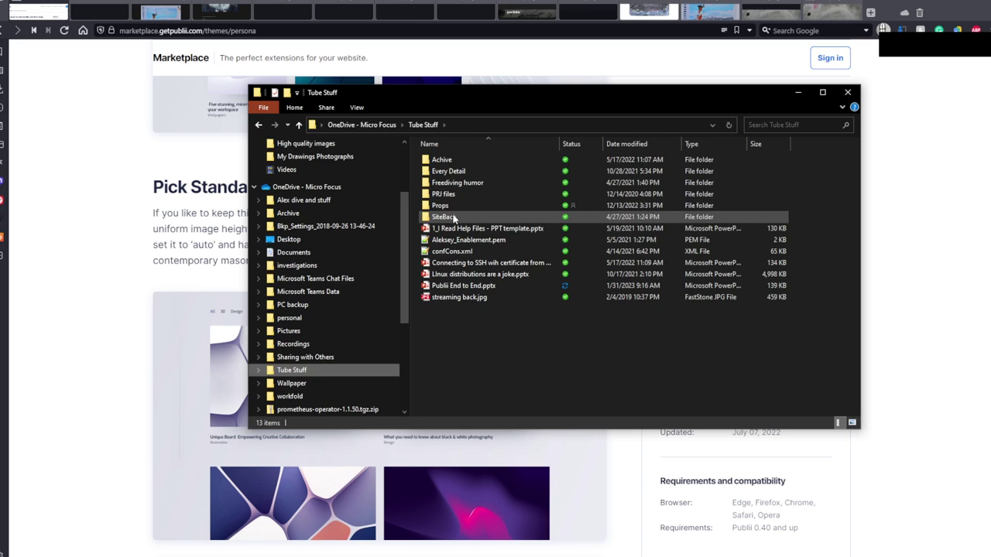
mouse_move(453, 220)
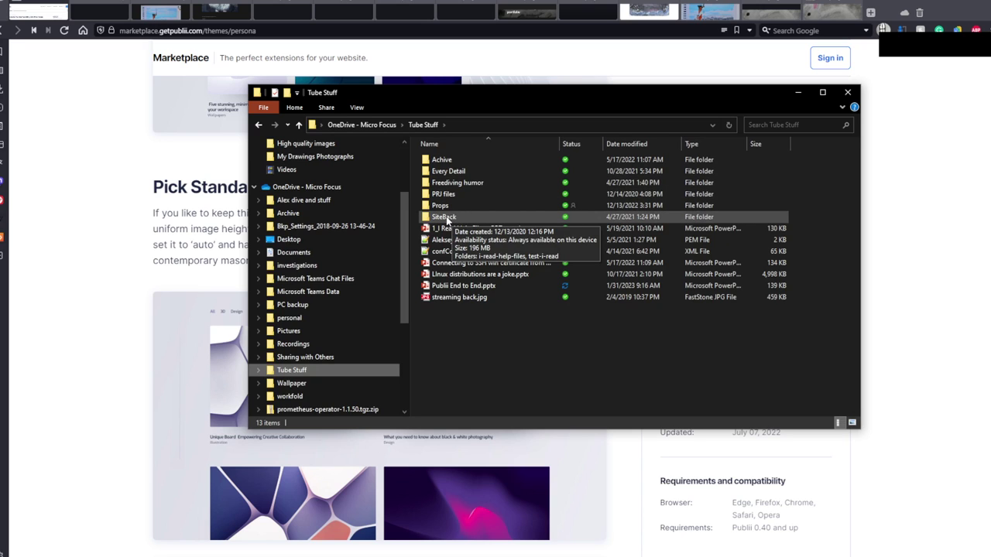
double_click(446, 219)
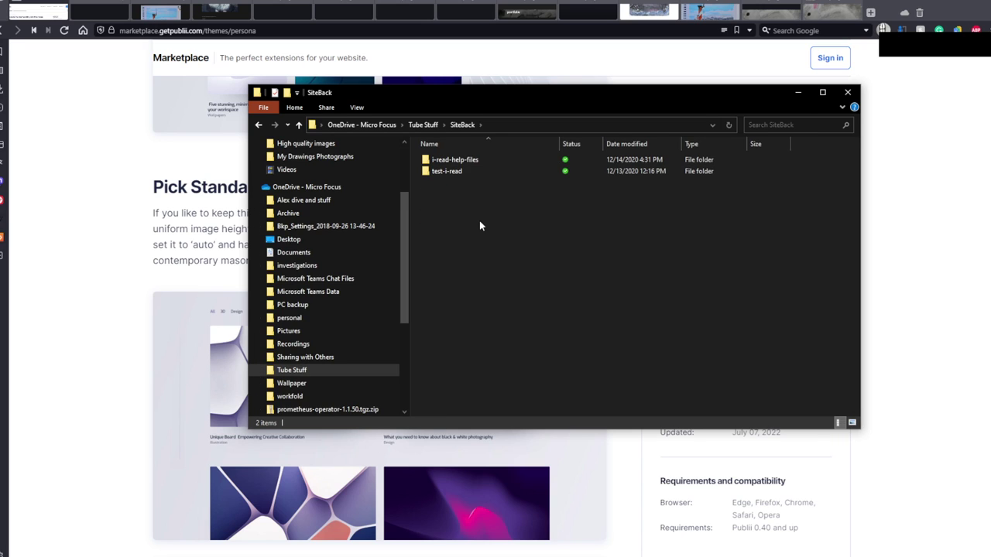
key("BackSpace")
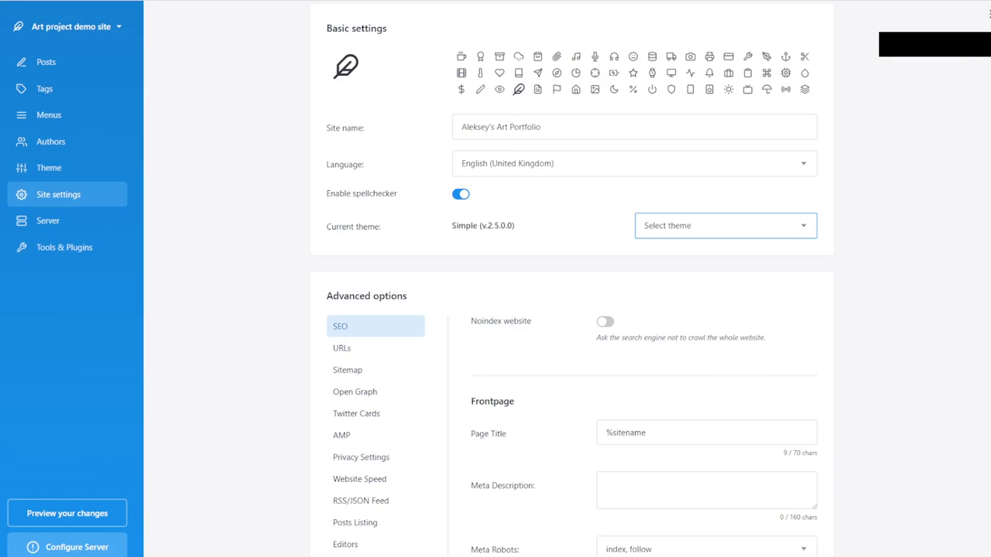
Step: Install the Persona theme in Publii from persona_free_1.1.0.0 (1).zip in the Downloads folder
left_click(985, 15)
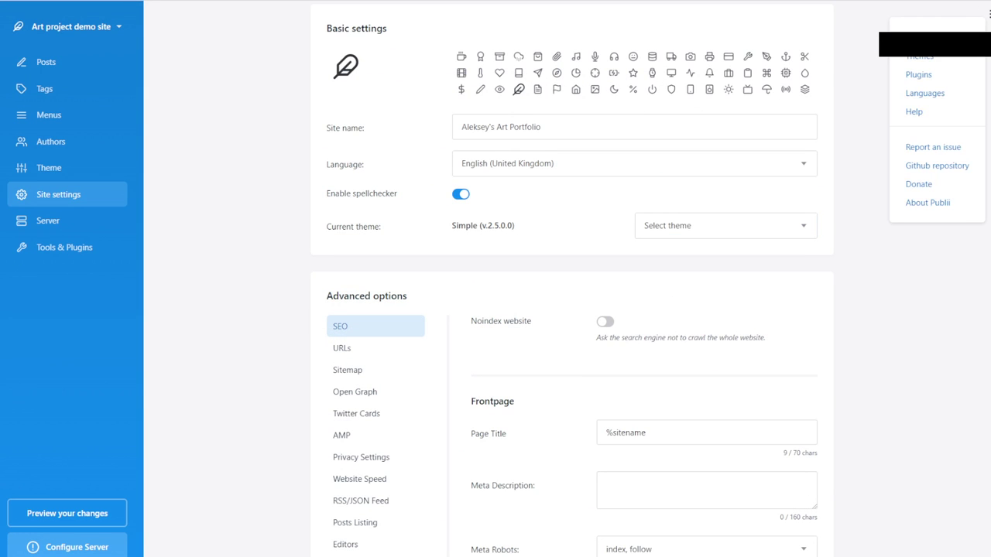
left_click(916, 57)
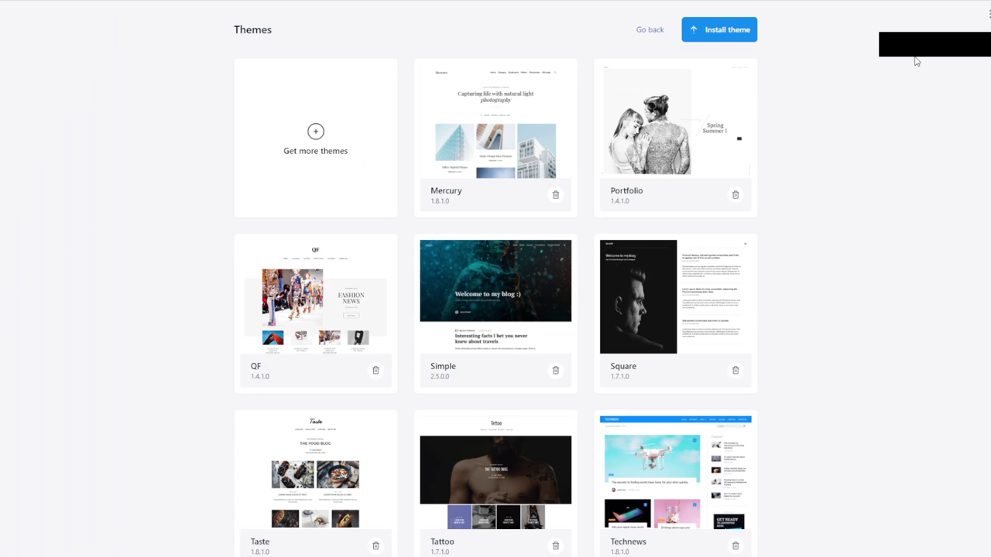
left_click(728, 39)
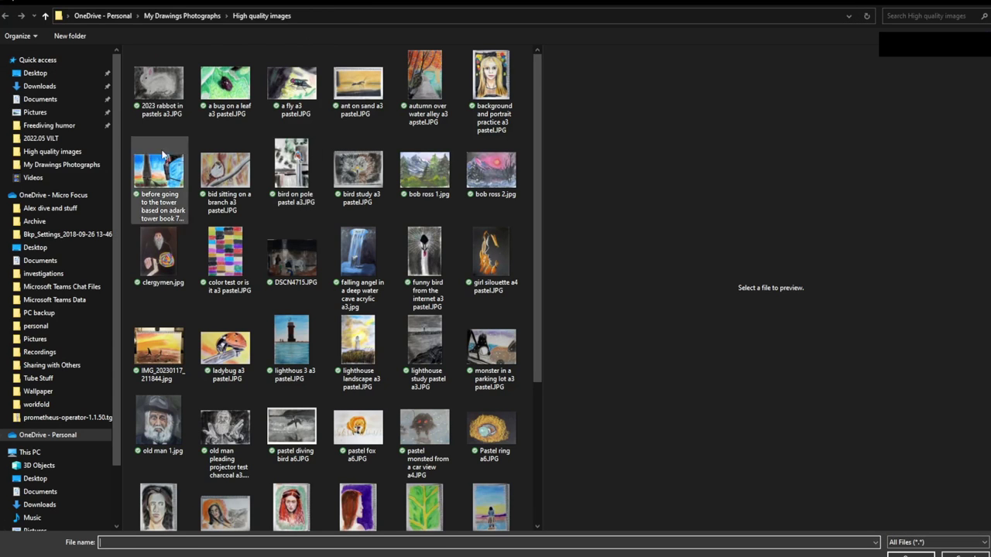
left_click(43, 86)
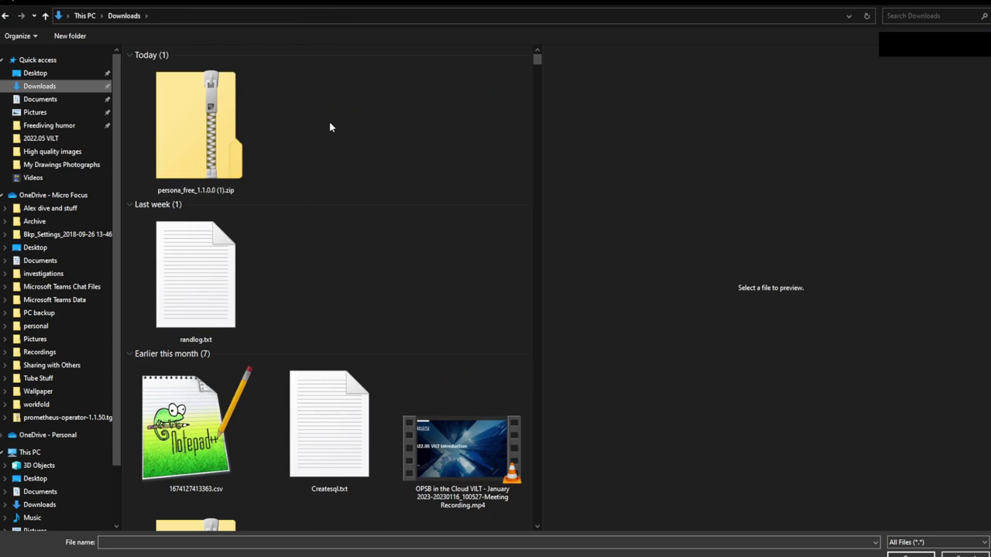
double_click(232, 138)
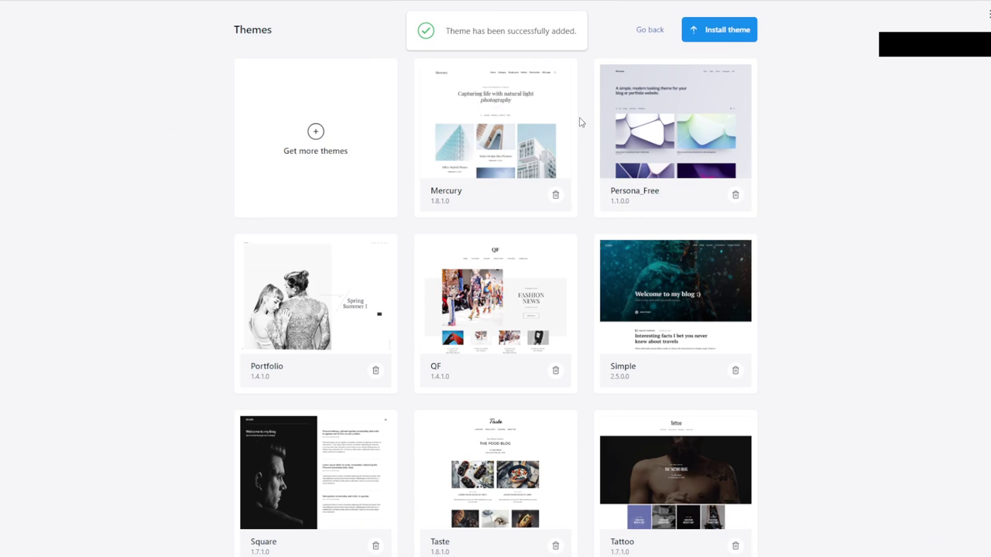
Step: Select Persona_Free(v.1.1.0.0) as the theme in the site settings, then save and preview the site
left_click(643, 30)
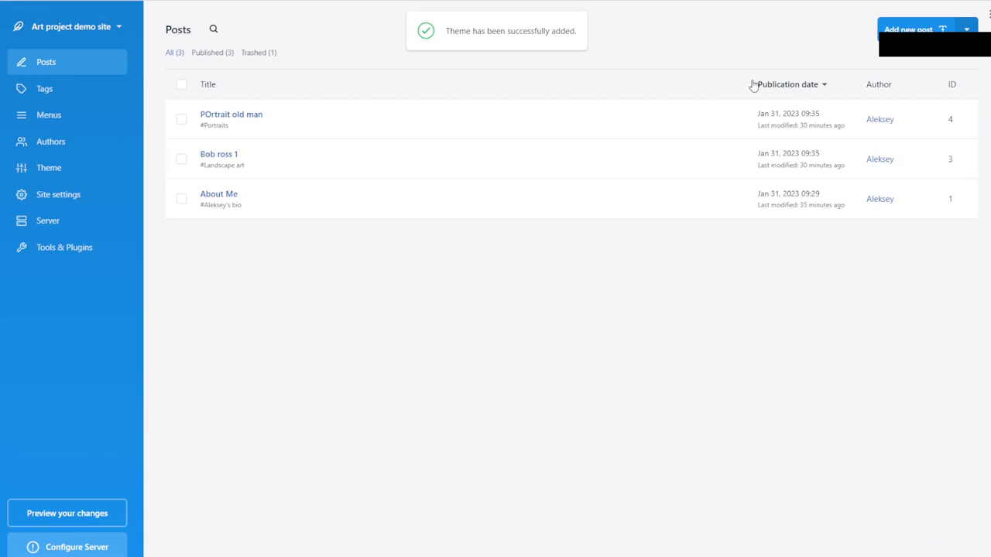
left_click(35, 200)
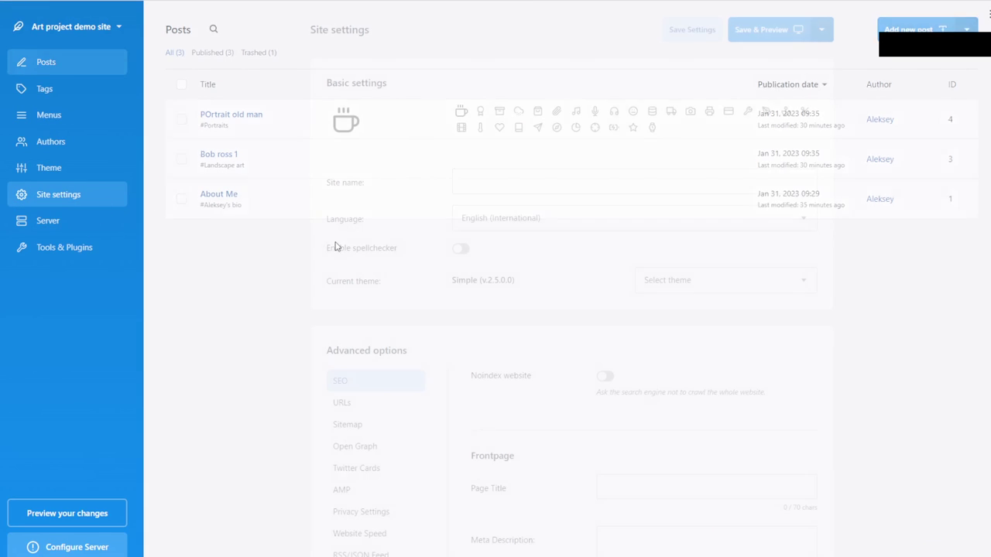
left_click(776, 280)
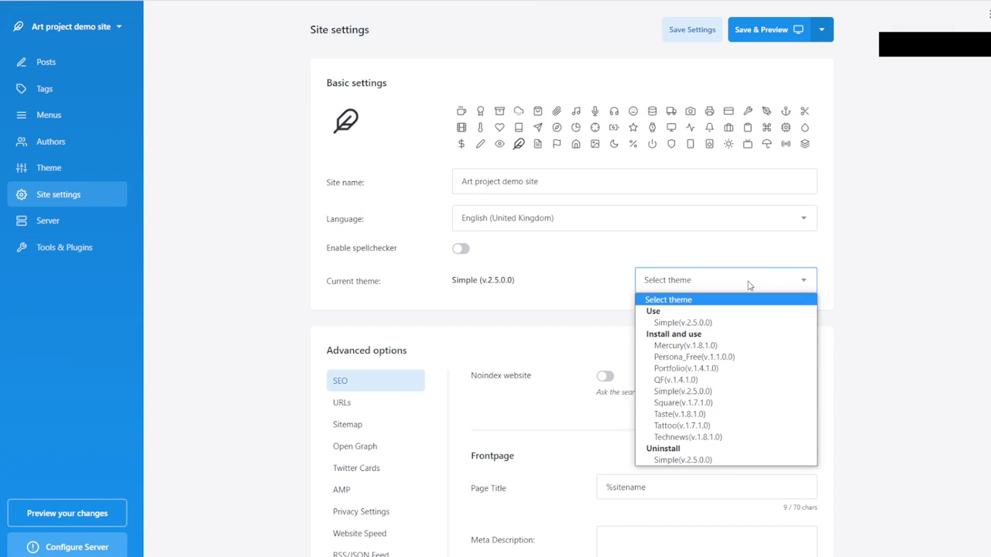
left_click(714, 358)
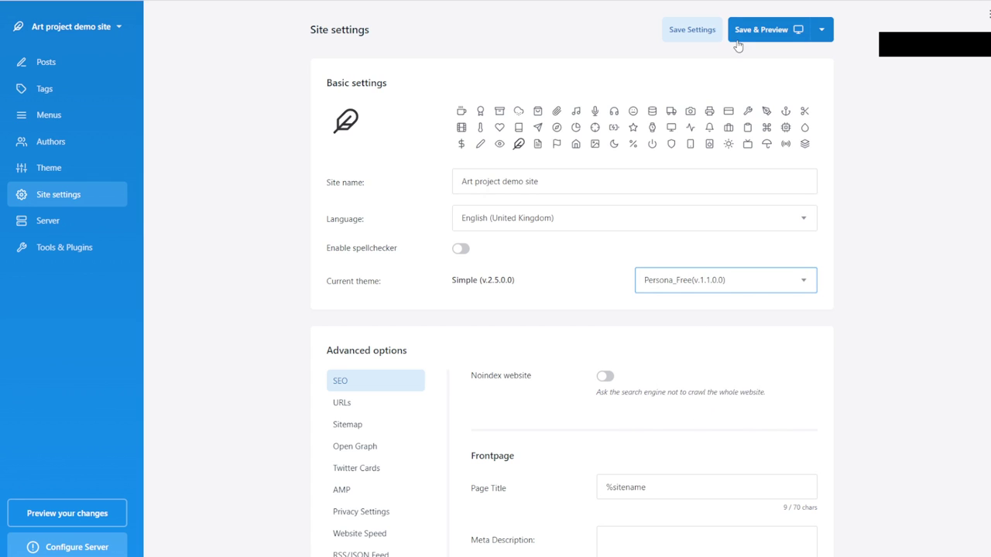
left_click(762, 33)
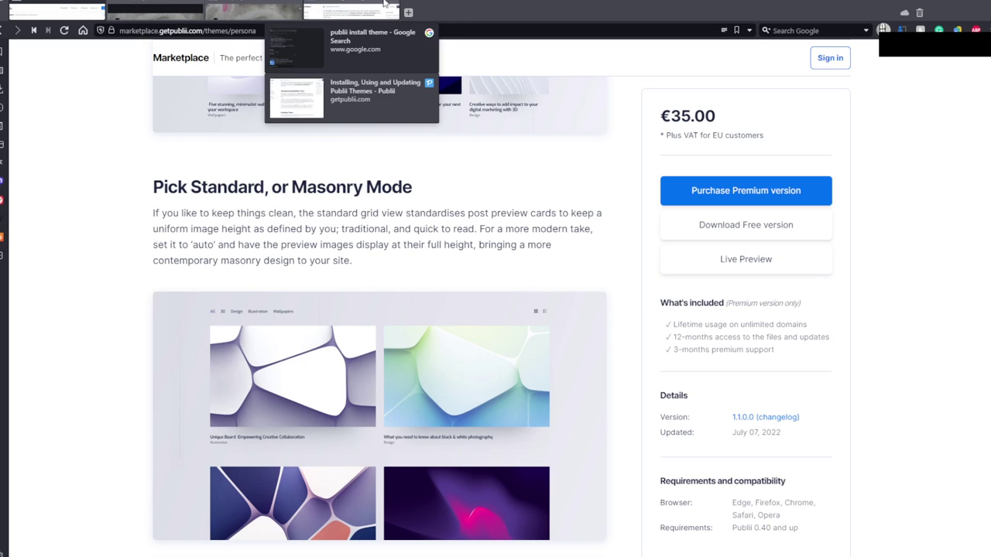
Step: Close the theme-installation help tabs in the browser and review what the premium version of Persona includes
middle_click(385, 6)
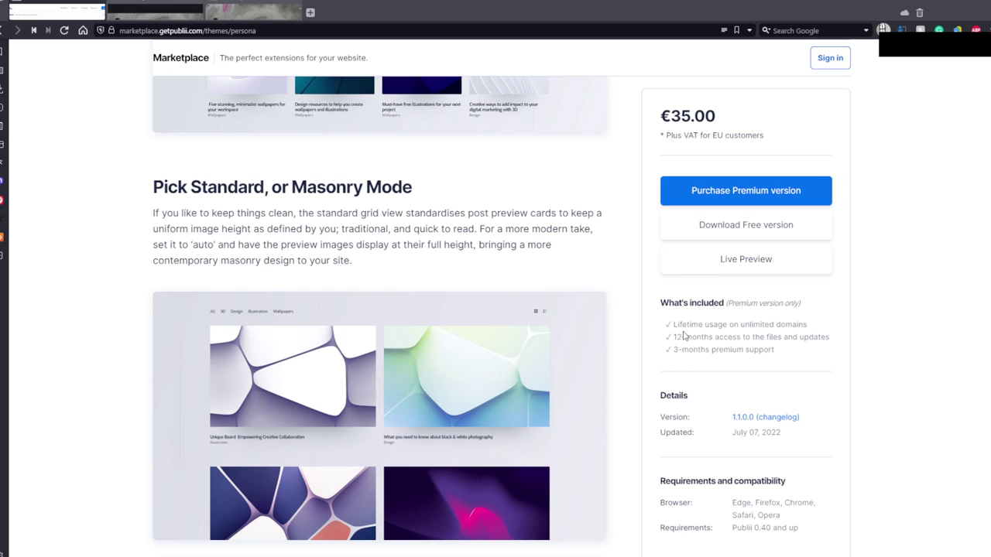
left_click_drag(676, 324, 754, 324)
left_click(772, 324)
scroll(776, 355, "down", 3)
scroll(774, 354, "up", 5)
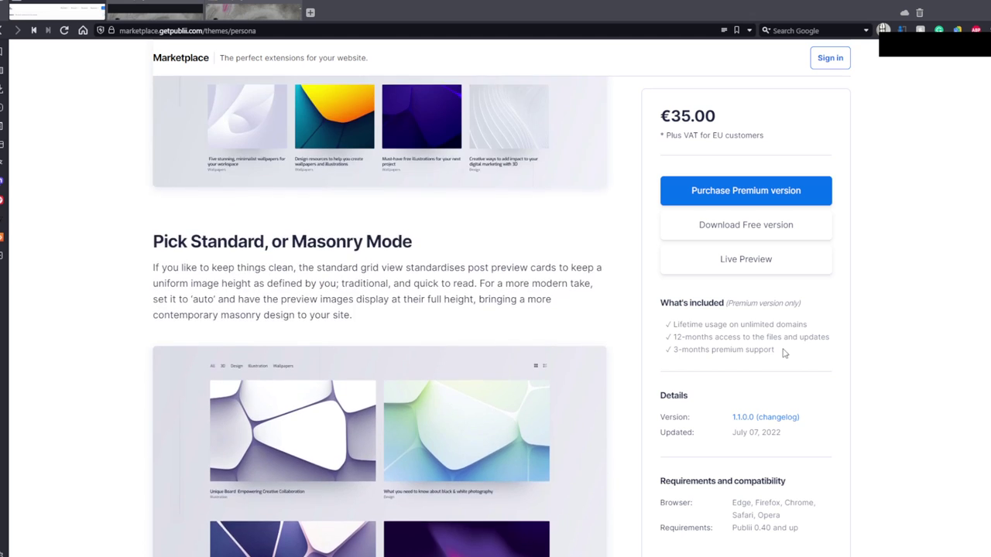
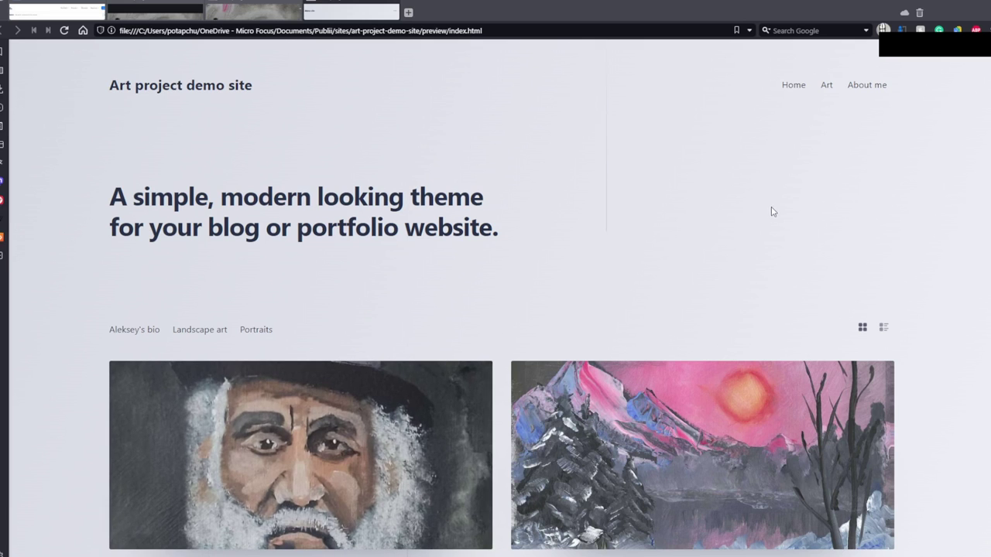
Step: Look through the home page of the Persona preview, from the header and menu down to the post cards and footer
scroll(785, 198, "down", 6)
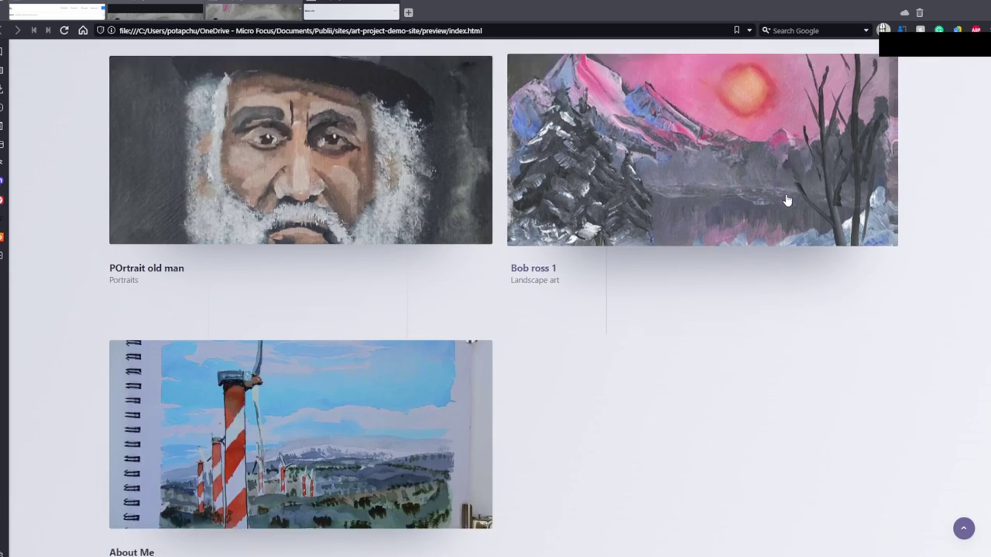
scroll(739, 247, "up", 4)
scroll(750, 252, "up", 2)
scroll(467, 374, "down", 4)
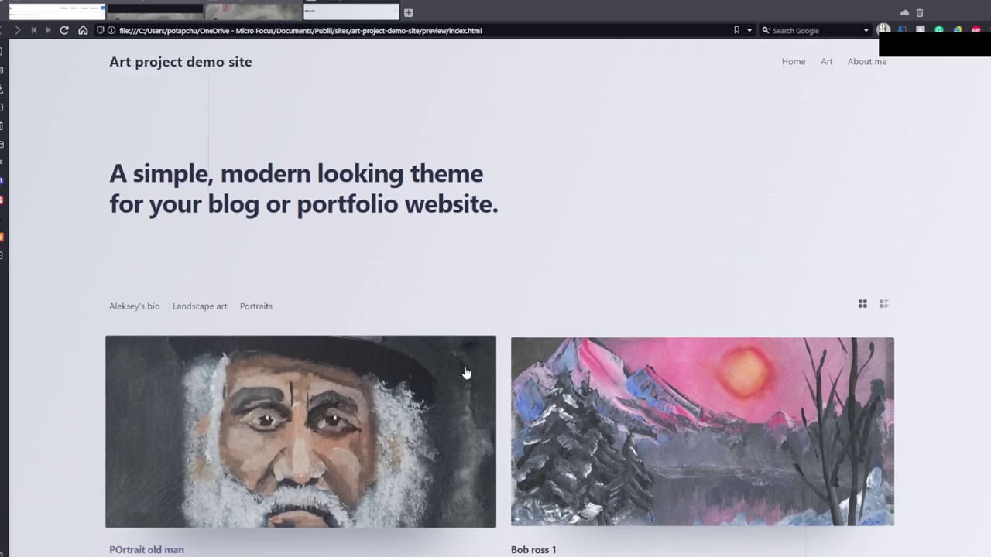
scroll(666, 408, "up", 3)
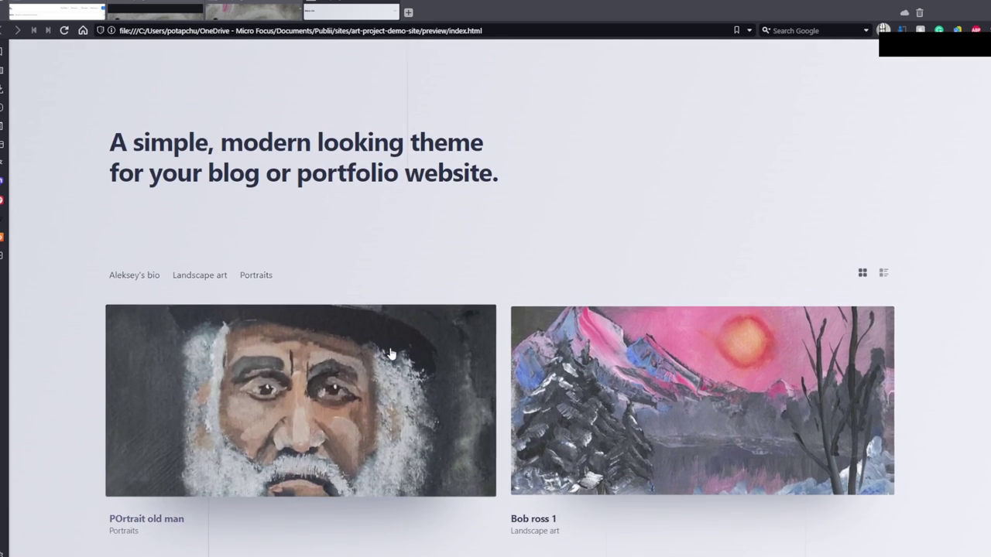
scroll(632, 333, "down", 6)
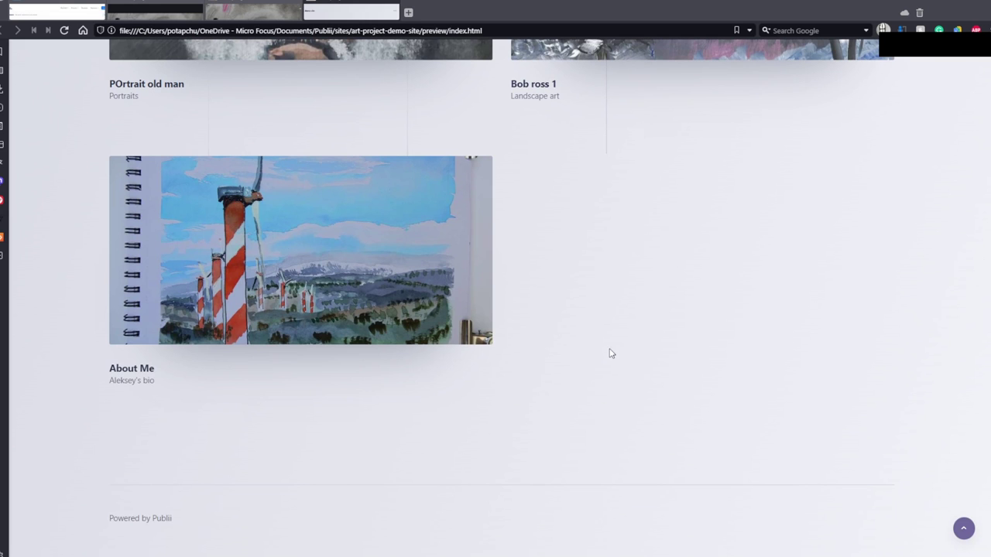
scroll(608, 351, "up", 4)
scroll(644, 361, "down", 1)
scroll(645, 361, "down", 3)
scroll(705, 404, "up", 6)
scroll(652, 429, "down", 6)
scroll(743, 409, "up", 5)
scroll(693, 147, "up", 1)
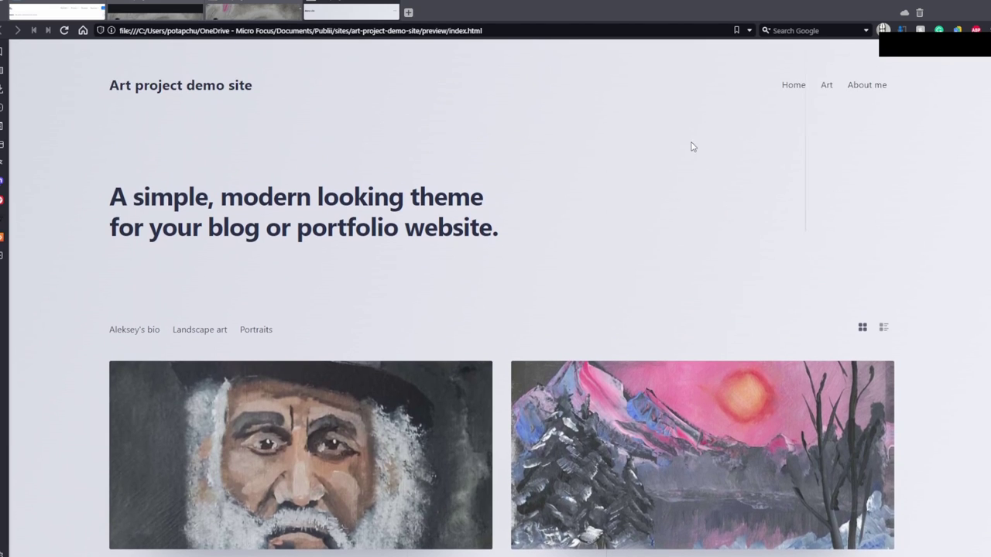
mouse_move(826, 87)
scroll(553, 292, "down", 5)
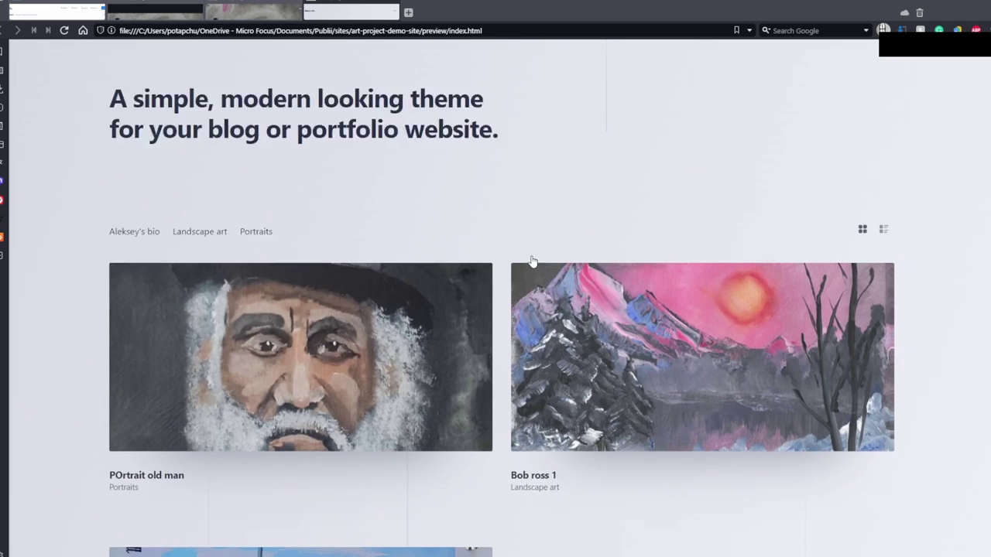
Step: Switch back to Publii, select QF(v.1.4.1.0) as the site's theme, save it and preview the home page
key("alt+Tab")
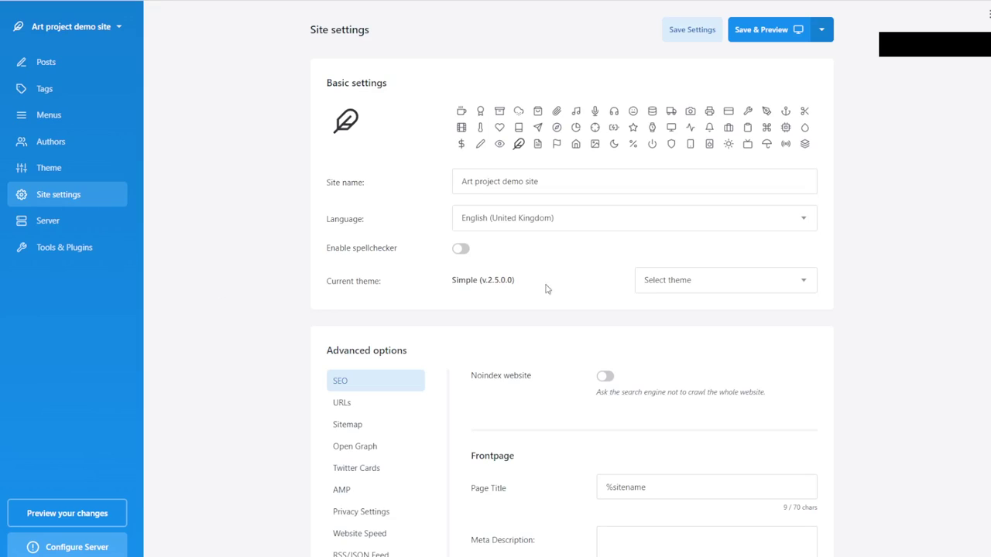
left_click(735, 280)
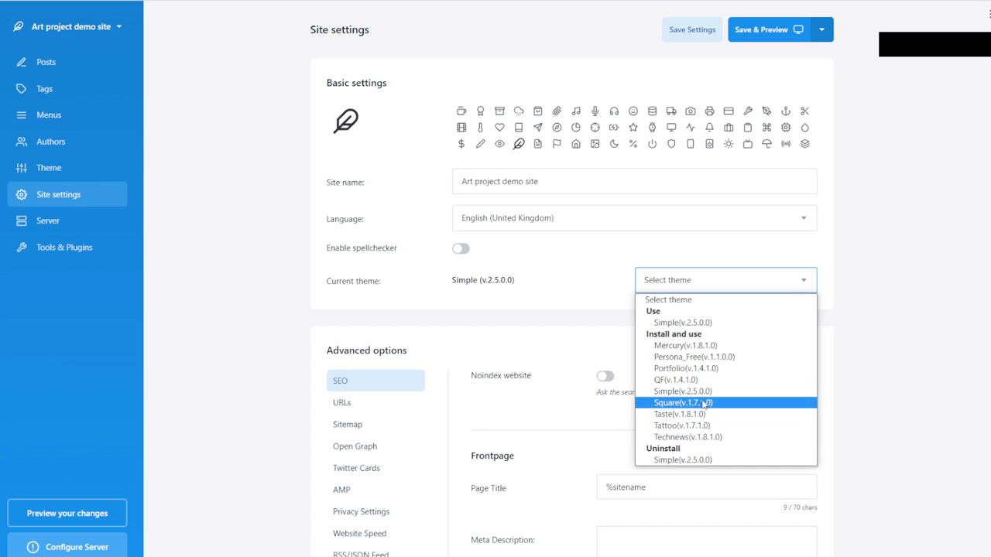
left_click(681, 381)
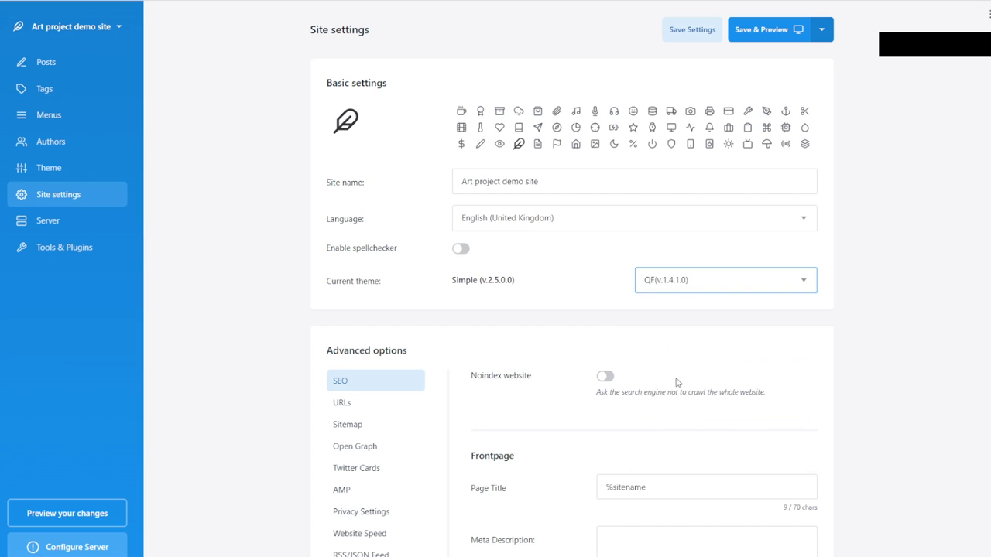
left_click(743, 34)
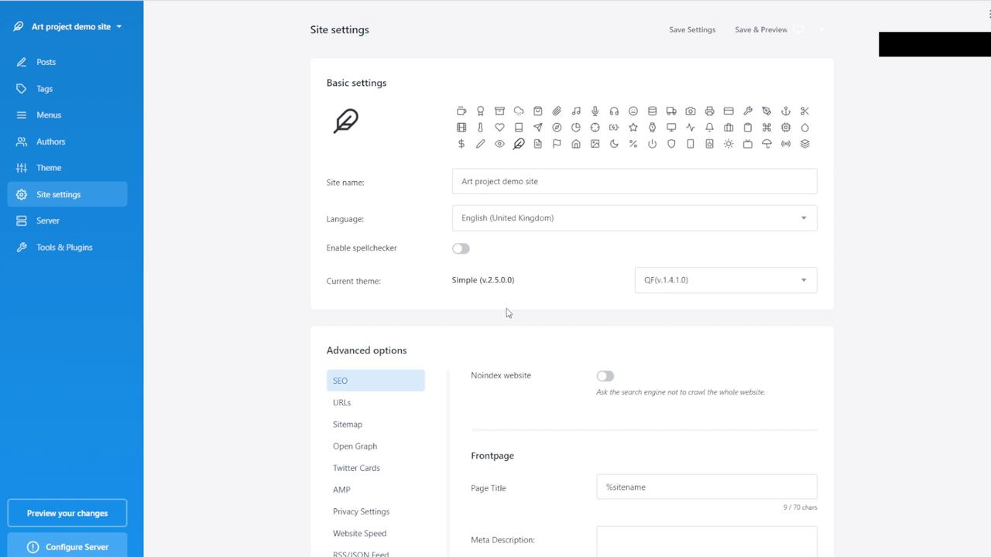
left_click(68, 513)
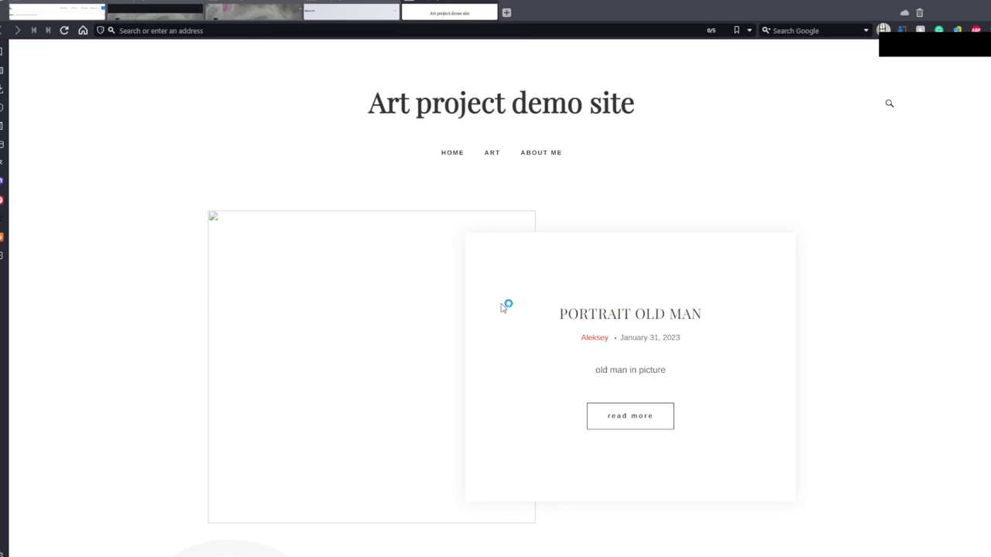
scroll(849, 272, "down", 5)
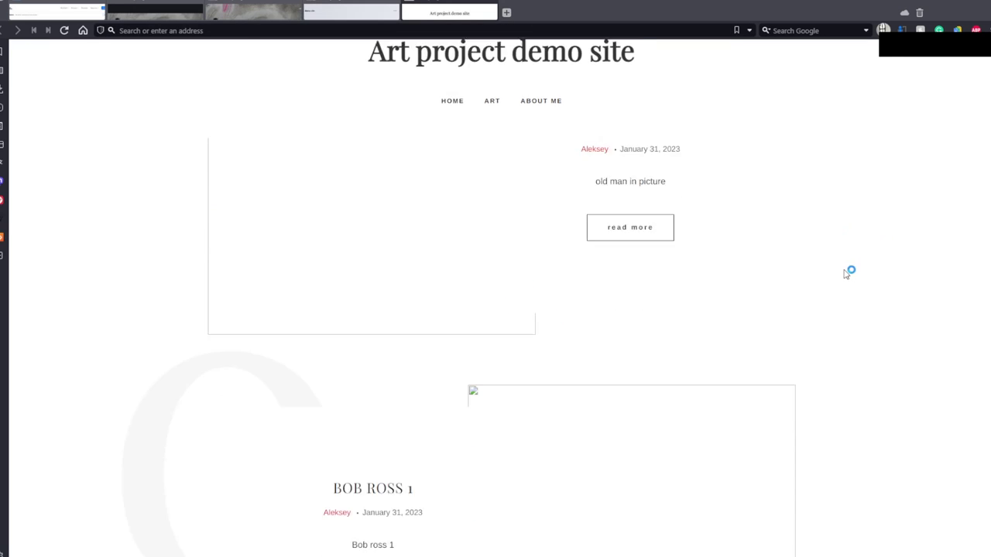
scroll(577, 279, "down", 4)
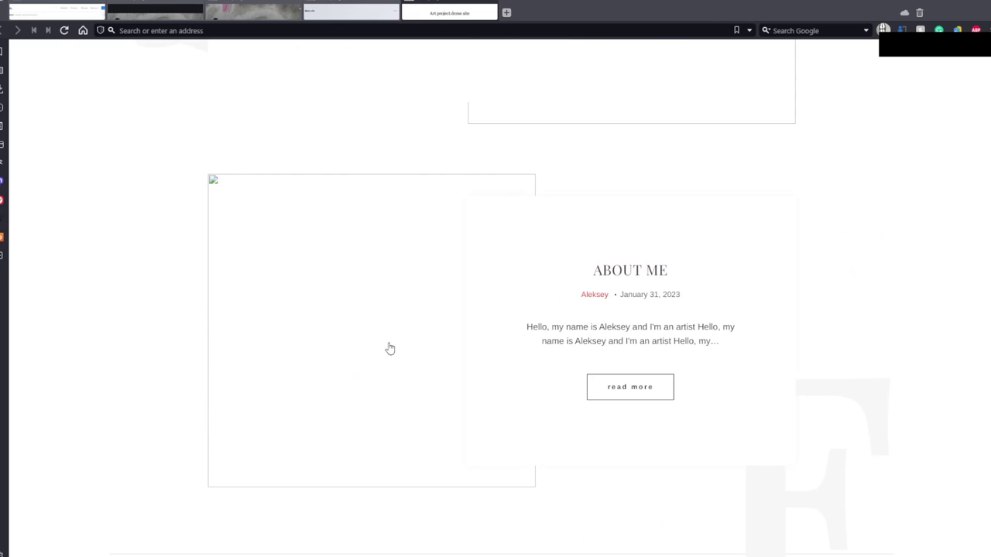
scroll(611, 332, "down", 2)
scroll(600, 346, "up", 10)
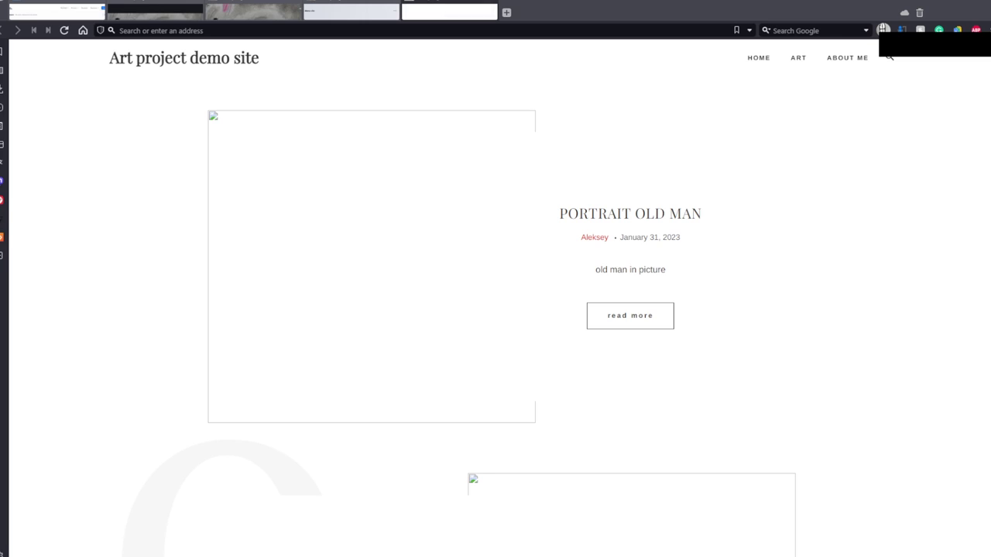
Step: Return to Publii and regenerate all of the site's image thumbnails for the newly selected theme
key("alt+Tab")
left_click(67, 254)
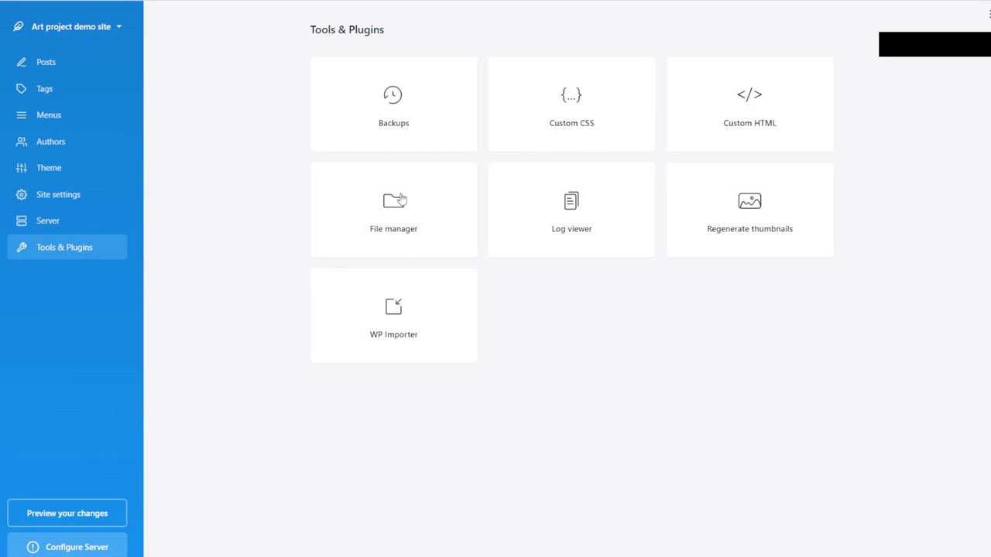
left_click(774, 201)
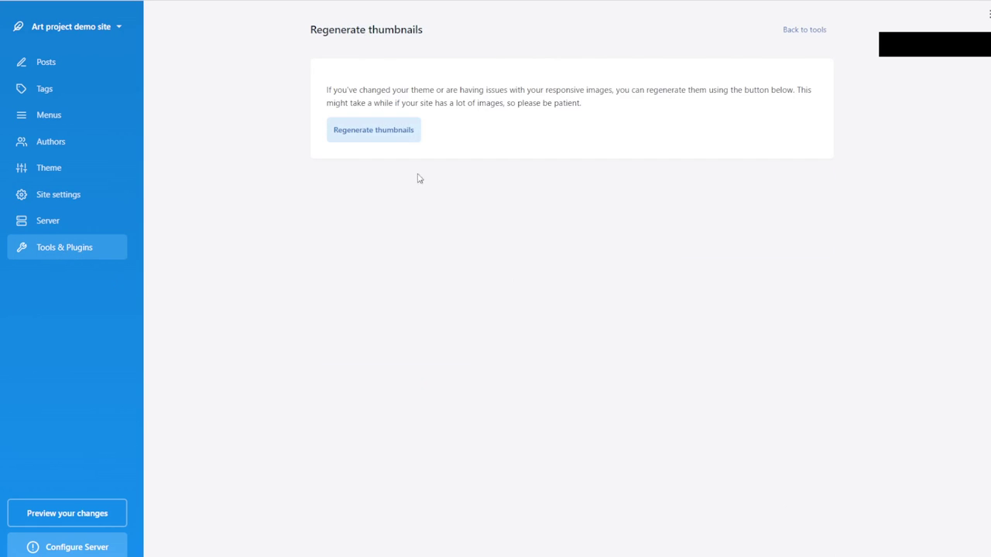
left_click(374, 130)
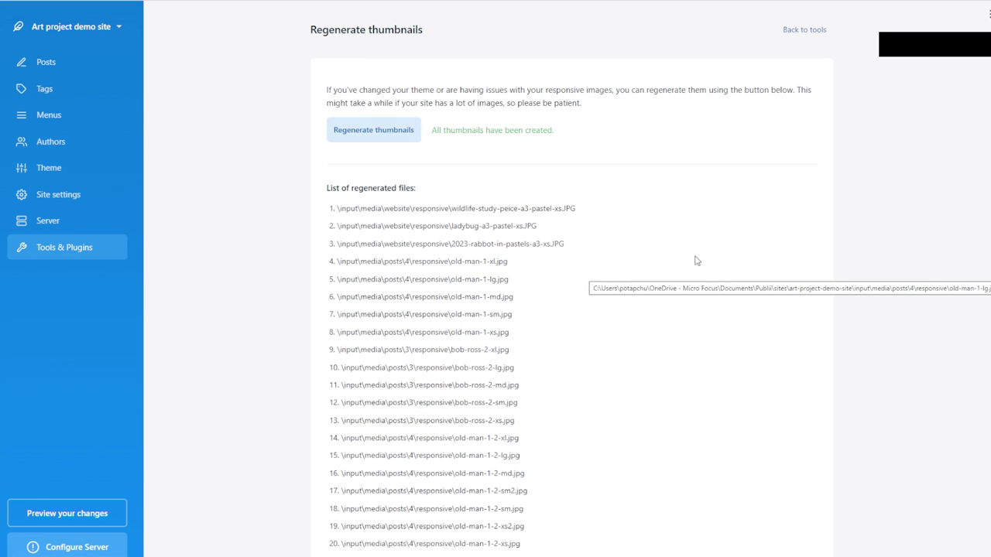
left_click(808, 31)
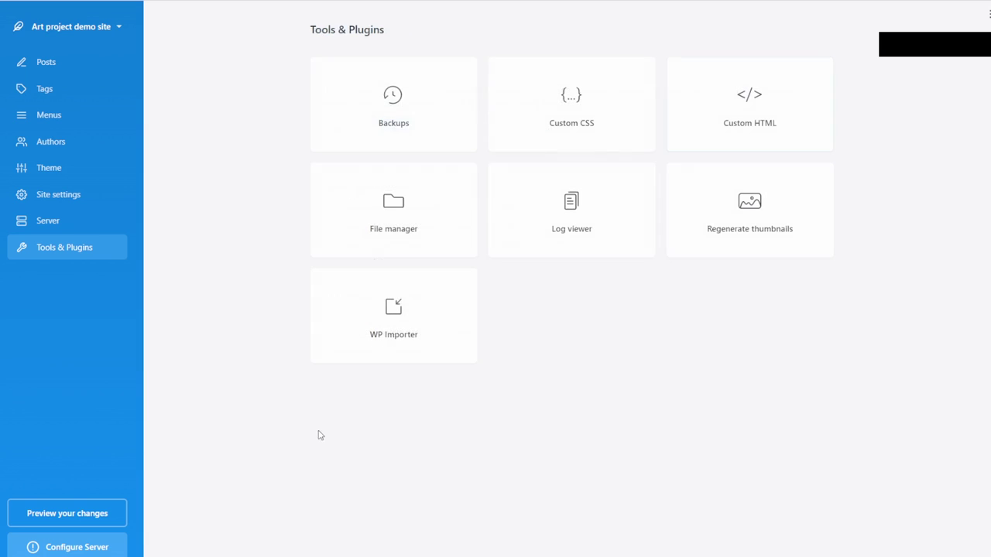
Step: Preview the site again and check the post images on the QF home page from header to footer
left_click(100, 510)
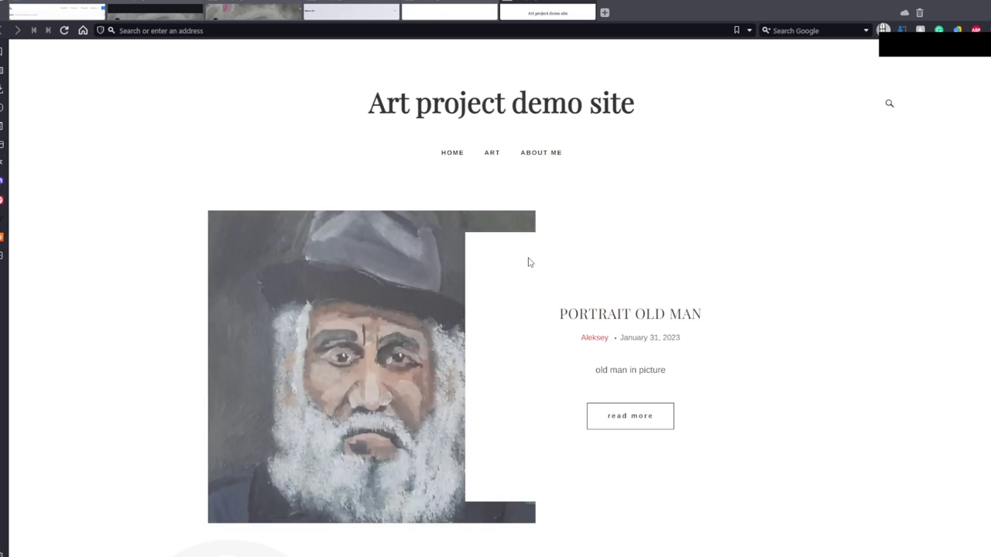
scroll(604, 242, "down", 8)
scroll(610, 250, "down", 4)
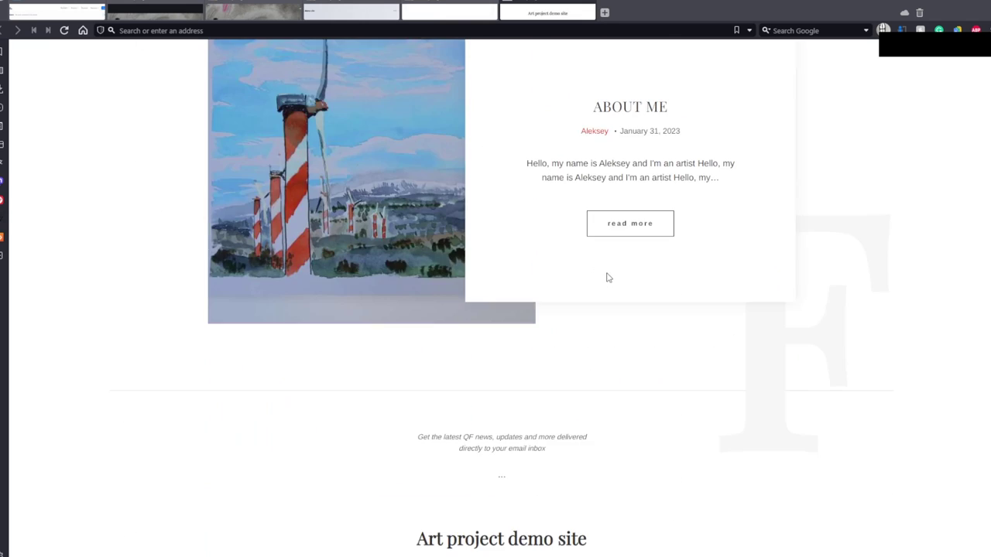
scroll(560, 292, "down", 1)
scroll(581, 294, "up", 5)
scroll(579, 297, "up", 6)
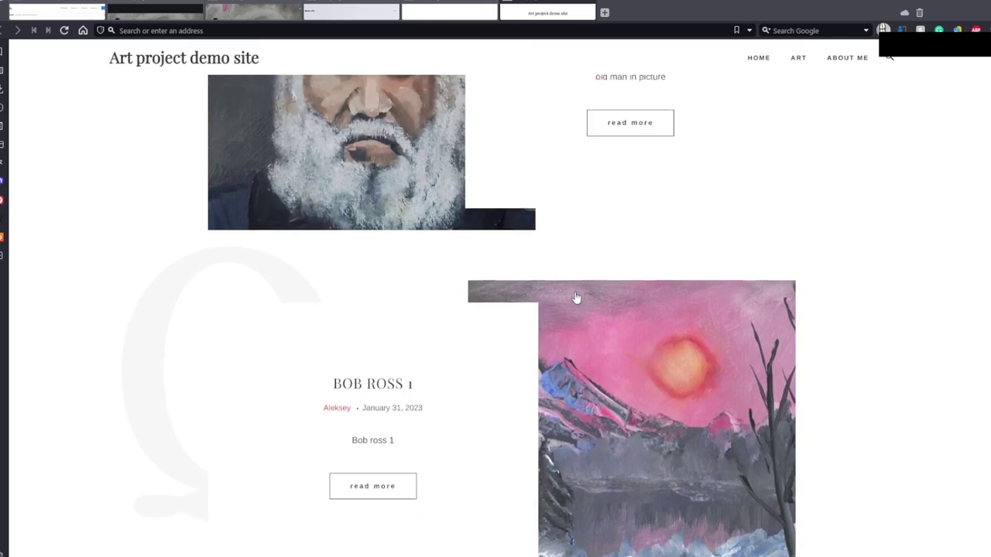
scroll(576, 286, "down", 3)
scroll(579, 282, "up", 4)
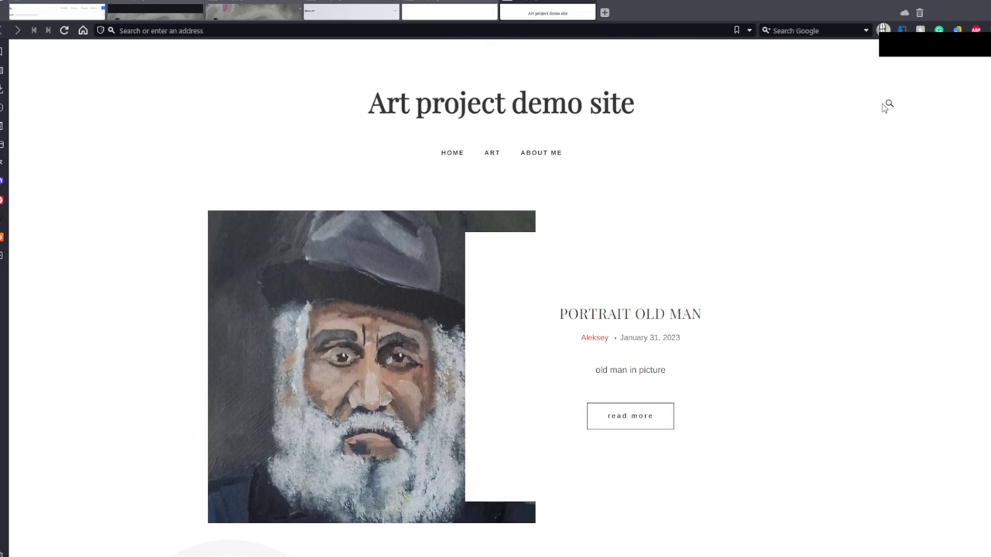
Step: Try out the previewed site's search with the term "old" and inspect the search page
left_click(888, 103)
type("asdasd")
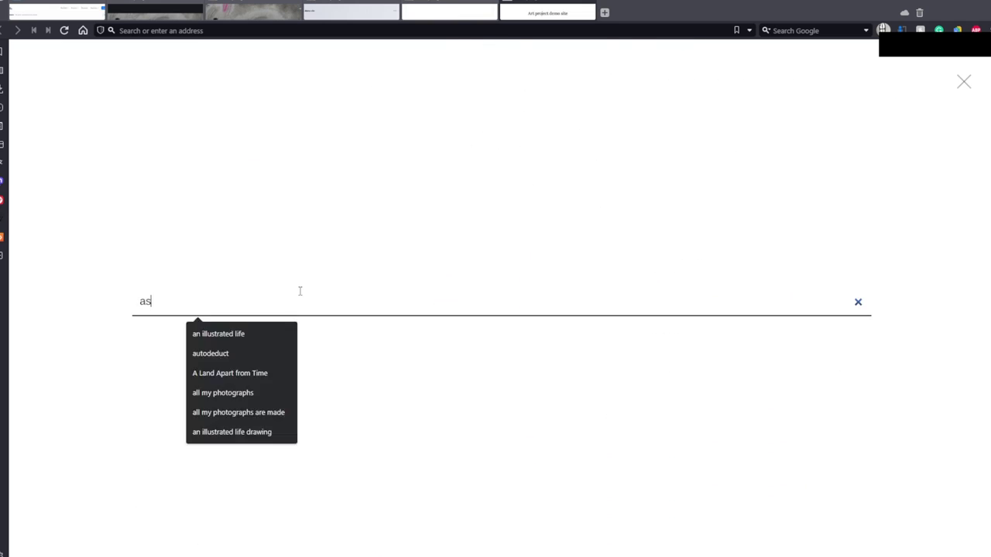
key("BackSpace")
key("BackSpace")
key("BackSpace")
key("BackSpace")
type("old")
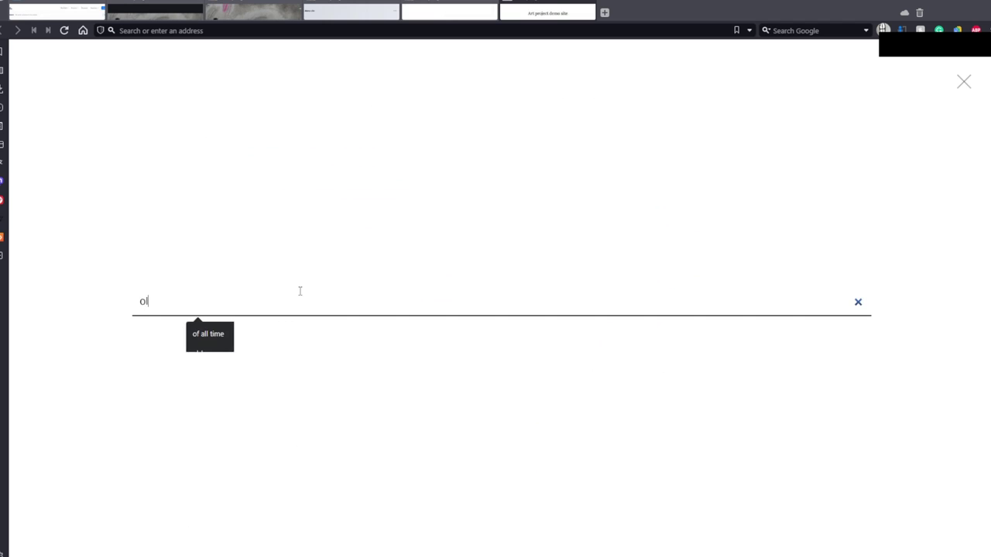
key("Return")
scroll(450, 331, "down", 1)
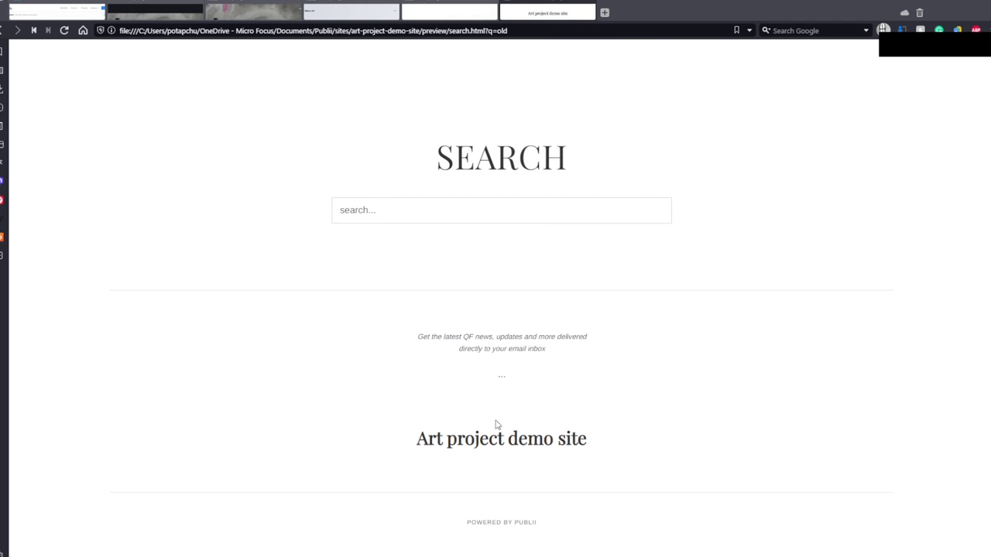
scroll(454, 310, "up", 1)
left_click(447, 289)
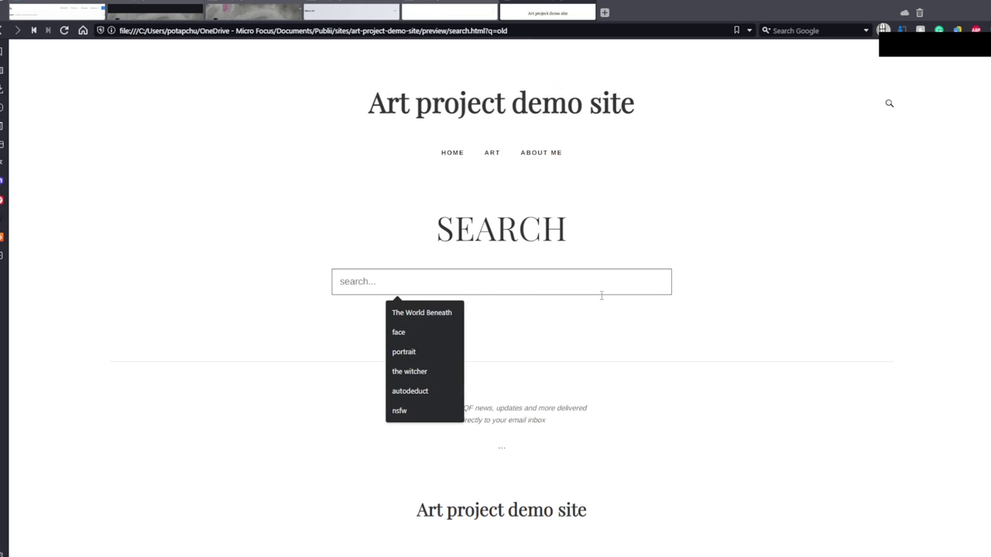
left_click(711, 274)
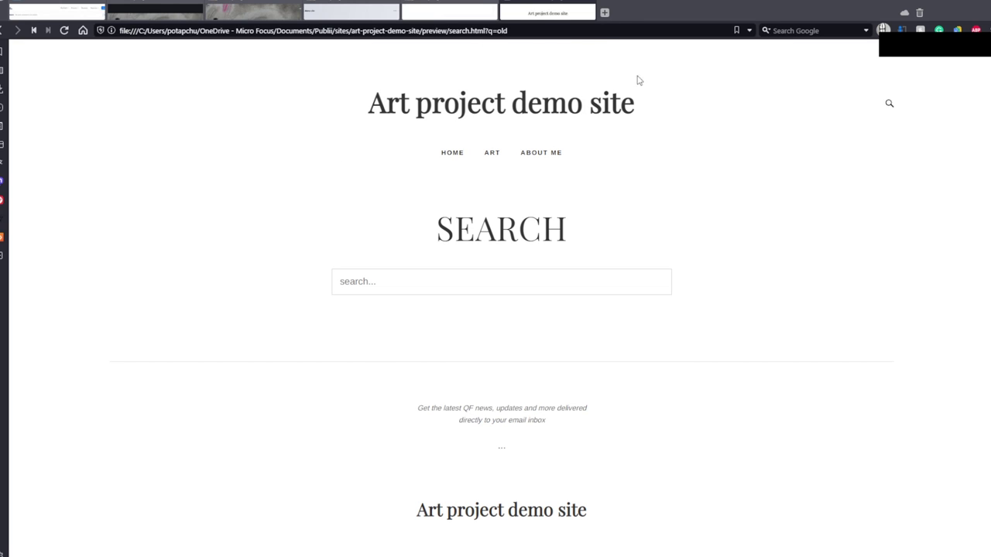
Step: Return to the previewed site's home page and inspect the site title in the header
mouse_move(519, 164)
left_click(452, 154)
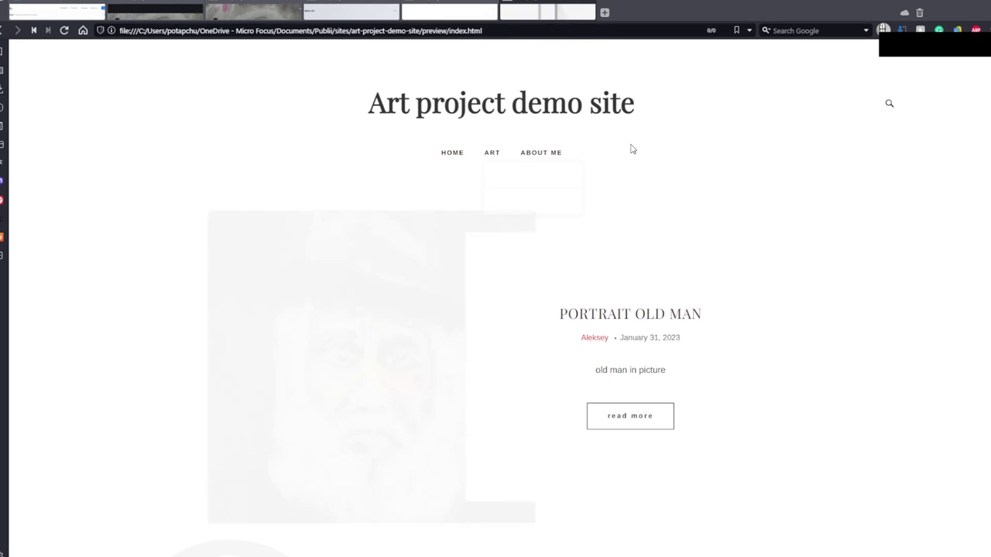
left_click_drag(369, 112, 505, 118)
left_click(487, 119)
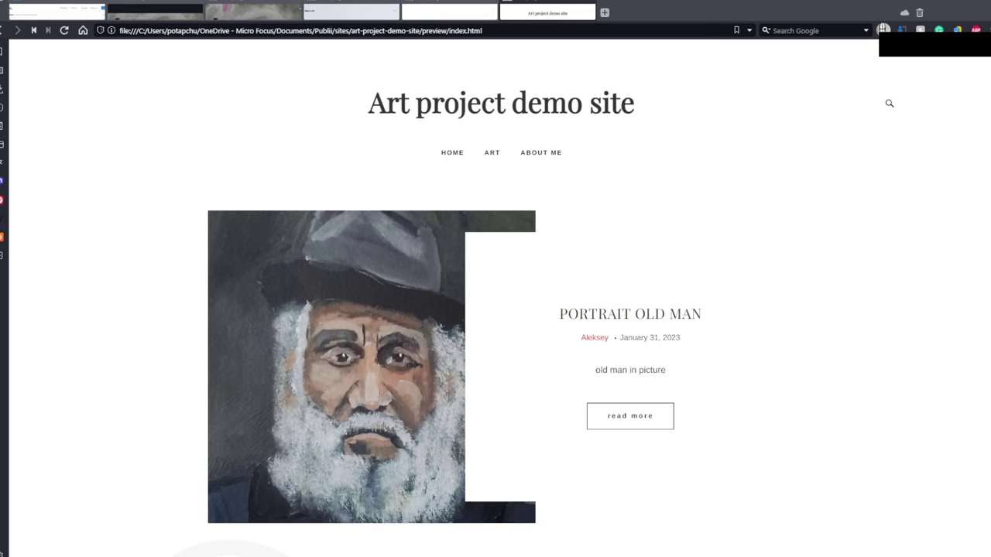
Step: In Publii's site settings, rename the site to the artist's name followed by "'s art site" and save the settings
key("alt+Tab")
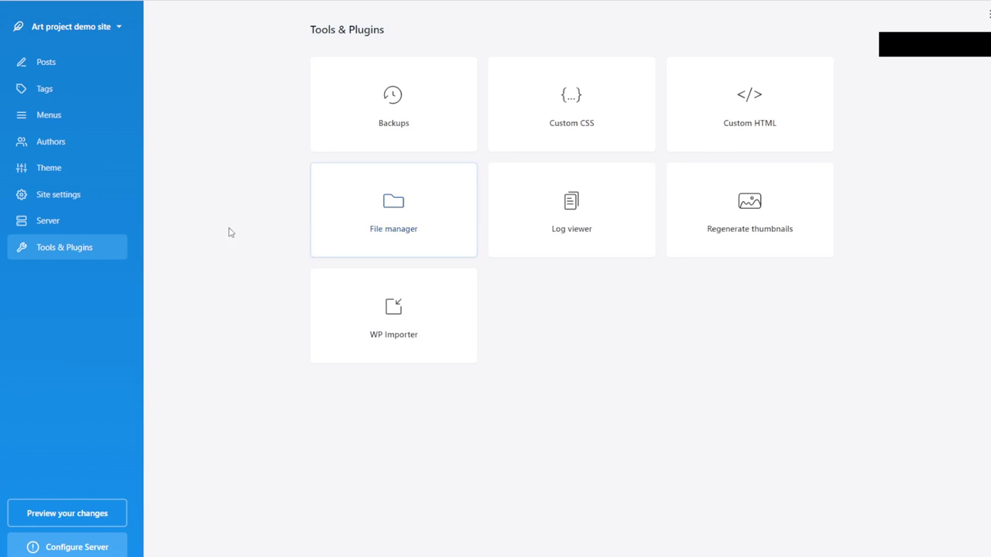
left_click(68, 206)
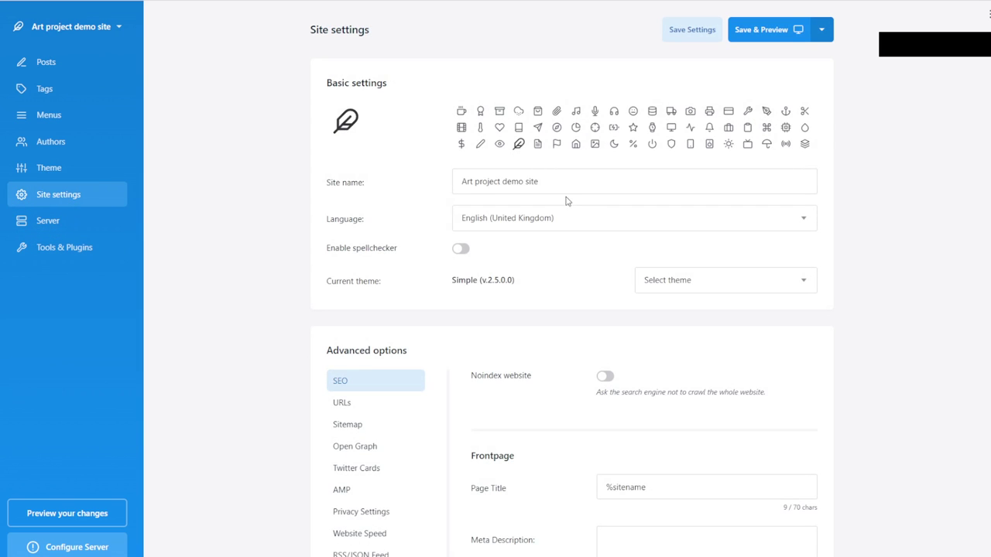
left_click(568, 182)
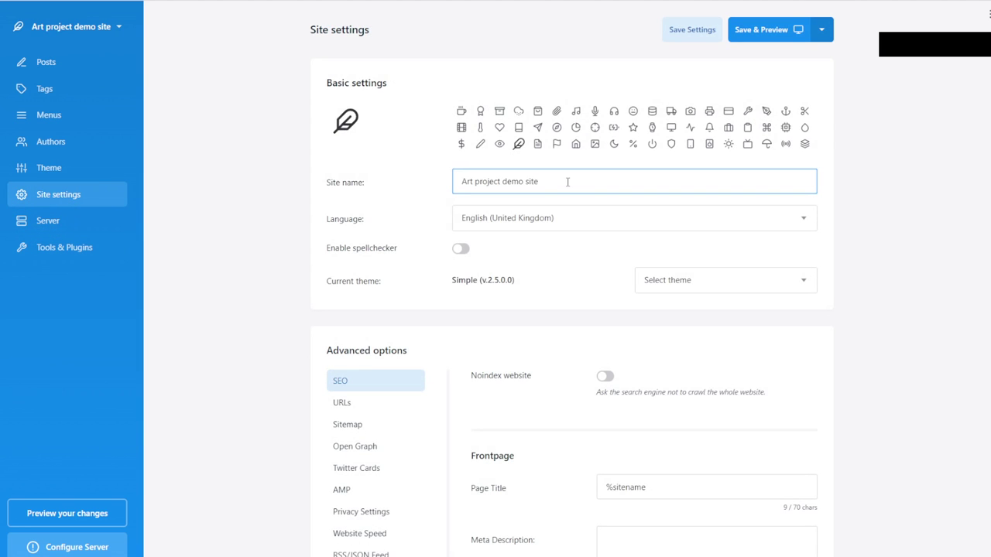
left_click_drag(567, 181, 324, 185)
type("lekse's art site")
left_click(681, 37)
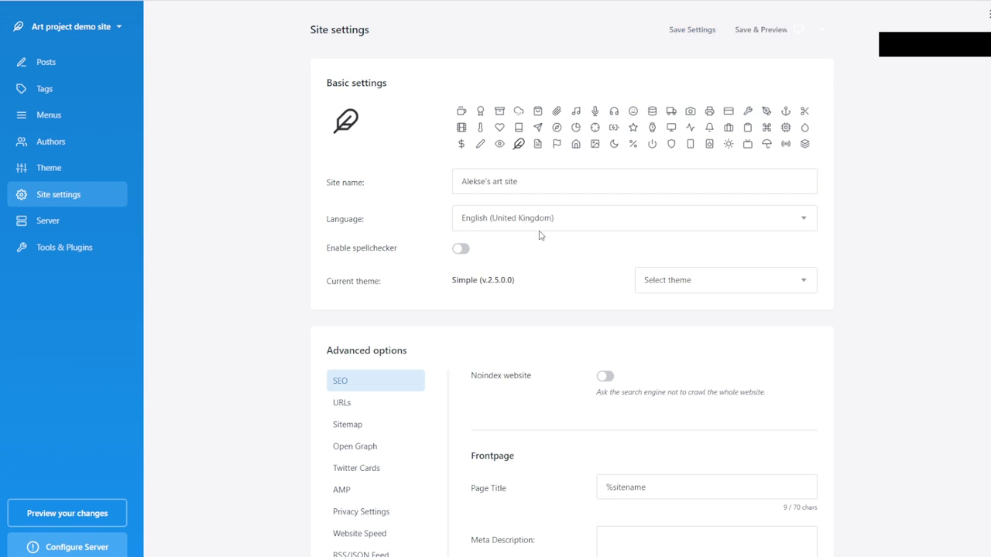
scroll(537, 232, "down", 2)
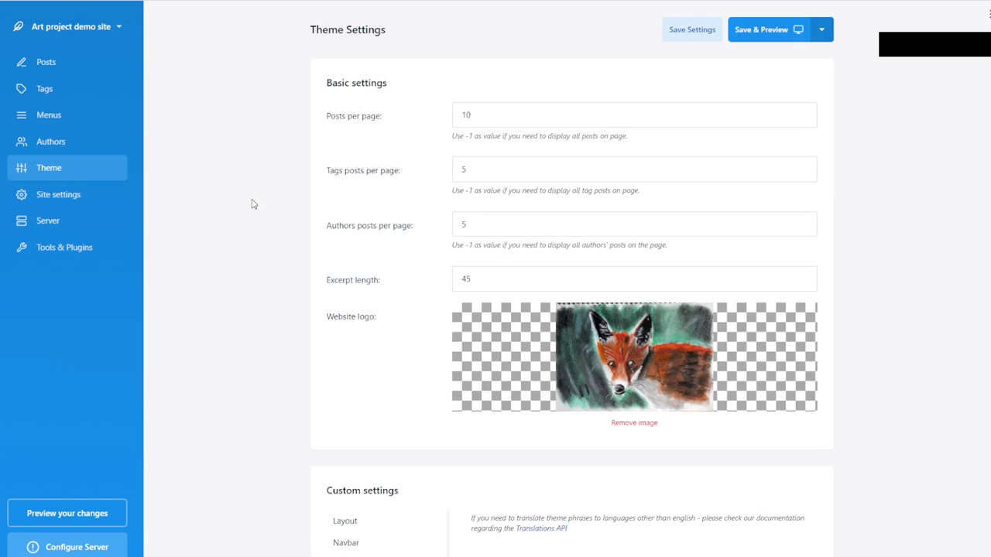
Step: Look through the theme's custom settings, examining the light, dark and hero section options under Colors
scroll(609, 376, "down", 5)
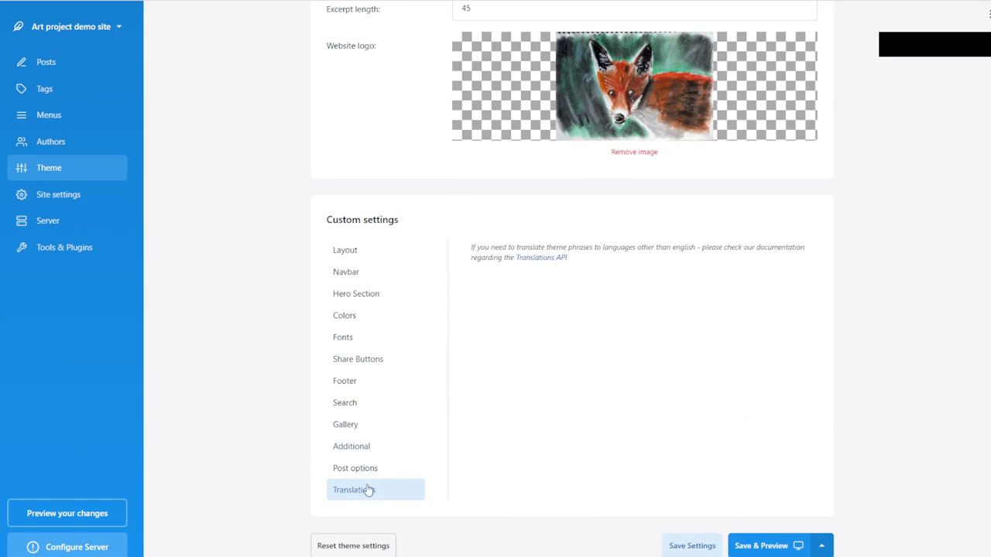
left_click(59, 197)
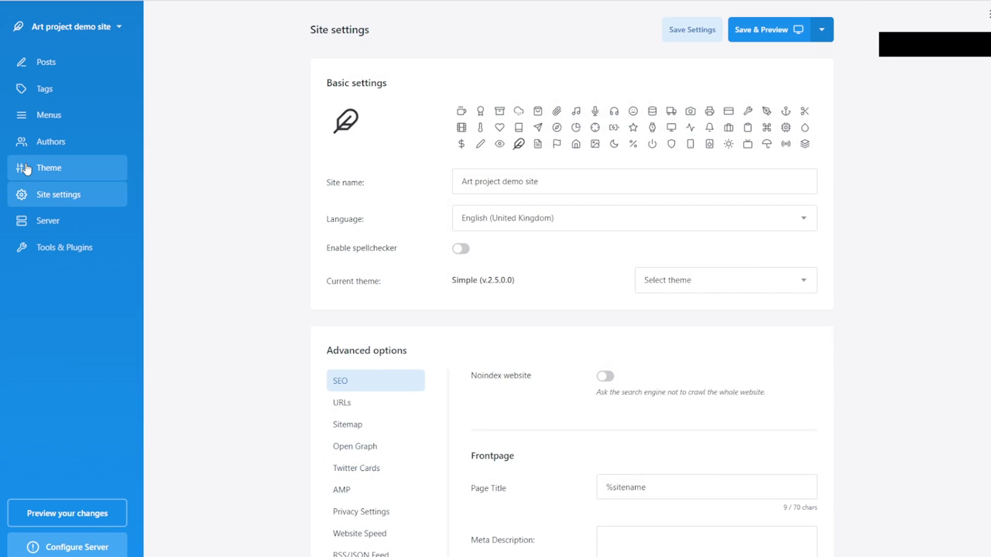
left_click(49, 167)
scroll(389, 383, "down", 5)
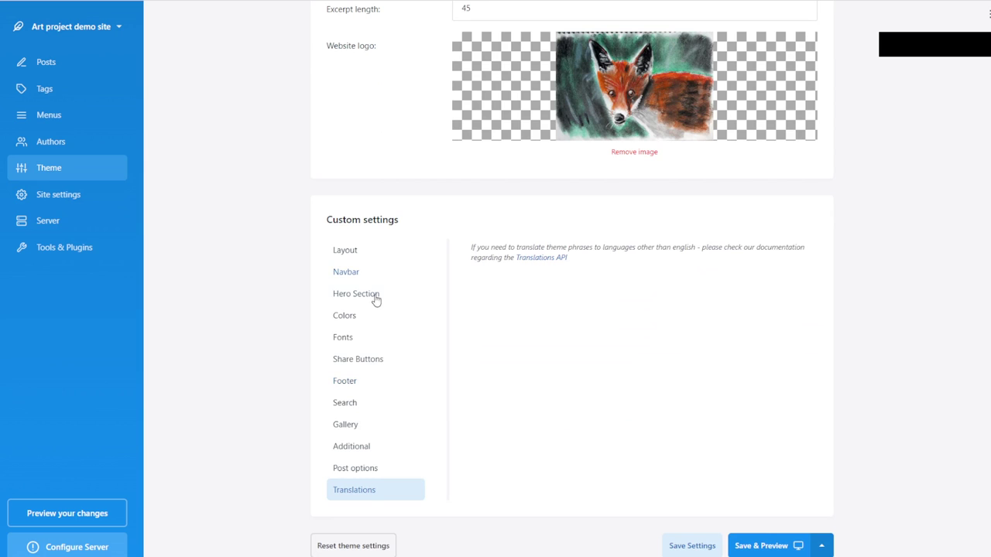
left_click(342, 318)
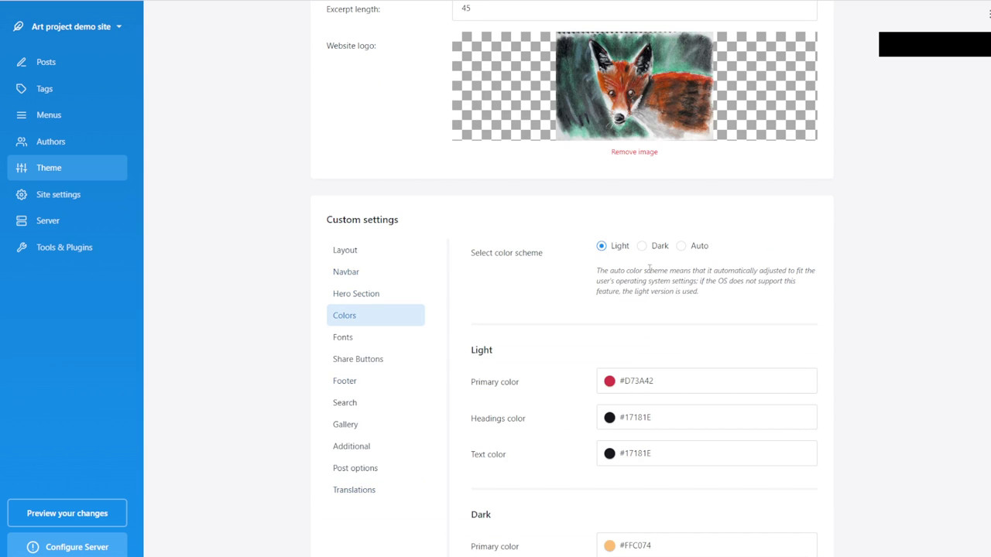
scroll(609, 381, "down", 5)
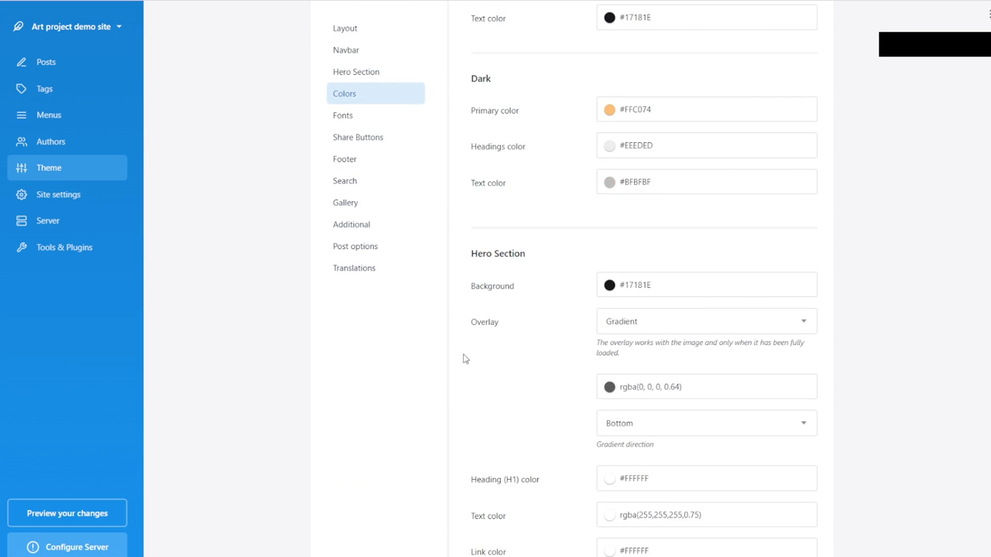
scroll(403, 73, "up", 3)
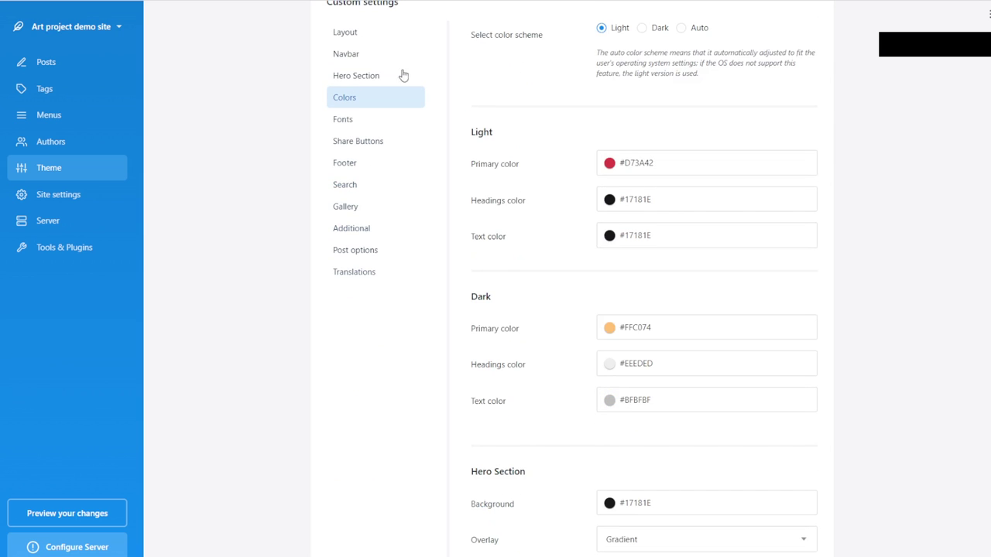
scroll(423, 245, "up", 3)
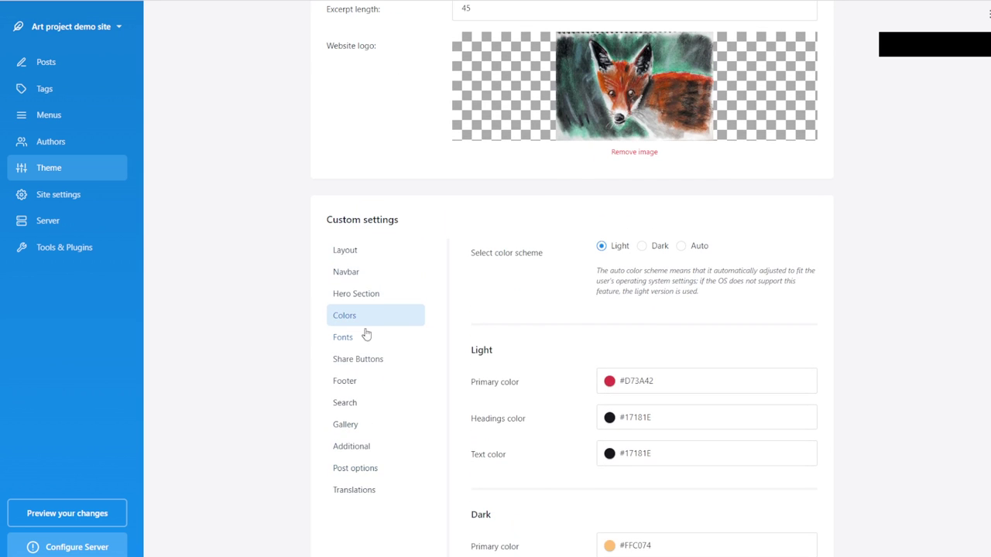
Step: Try out the Noindex website option in the site's SEO settings, switching it on and back off
left_click(60, 195)
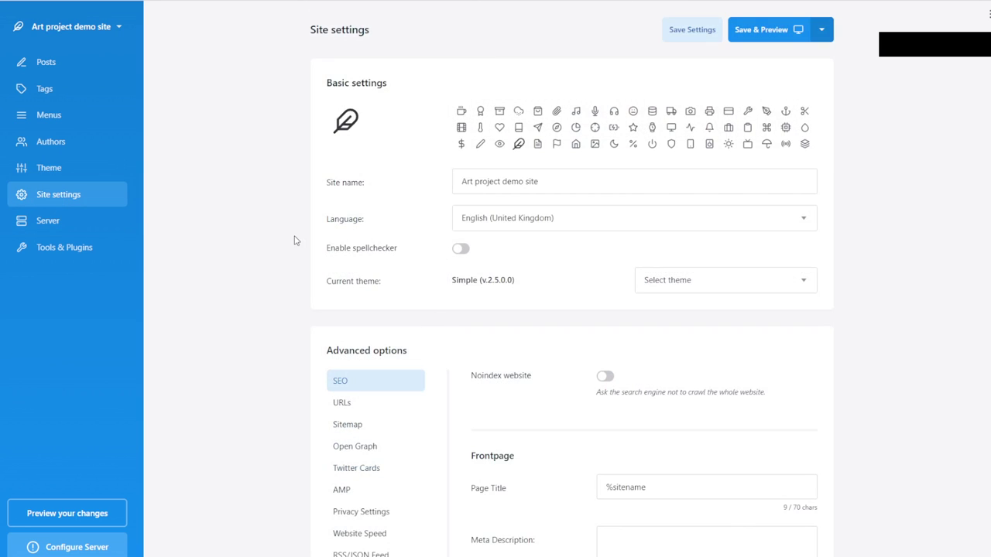
scroll(556, 336, "down", 1)
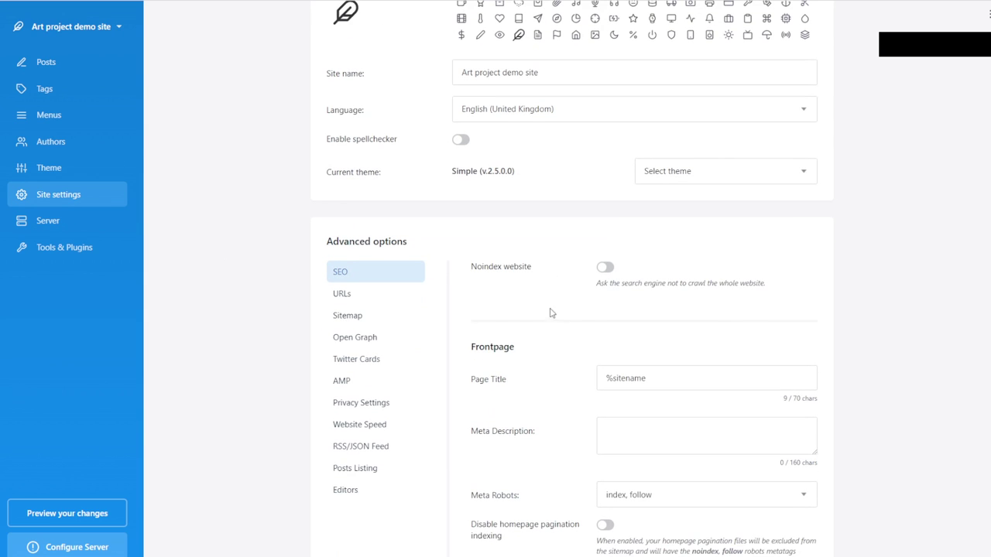
left_click(601, 271)
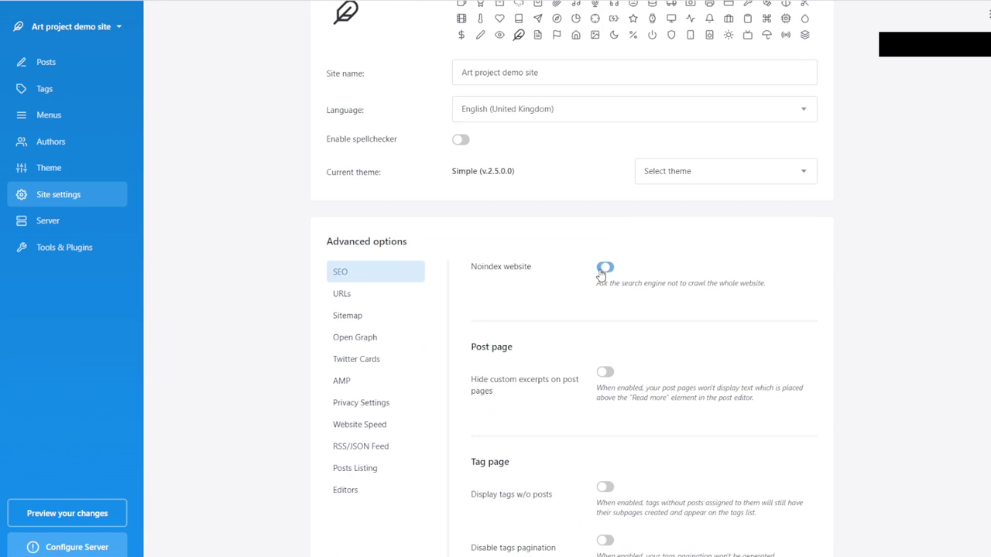
left_click(604, 271)
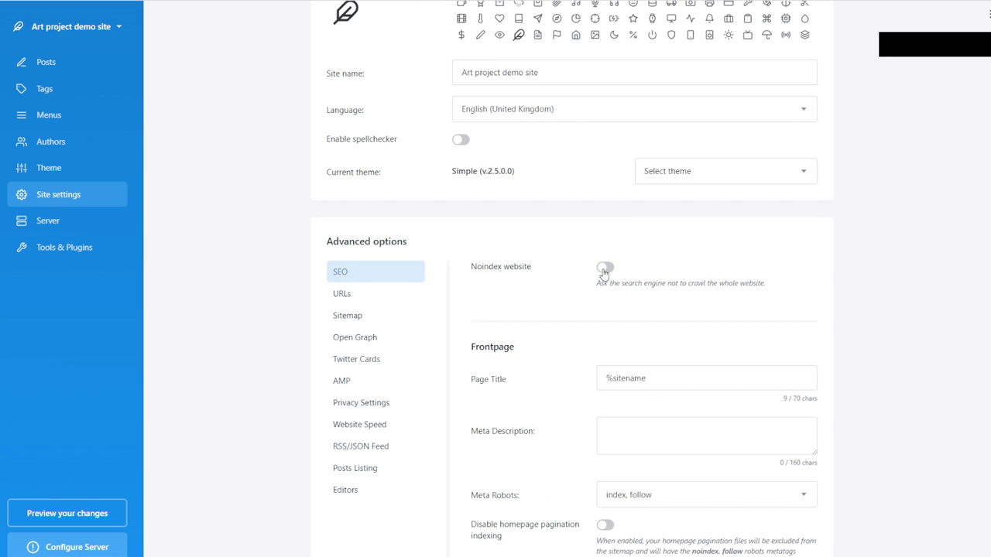
left_click(604, 271)
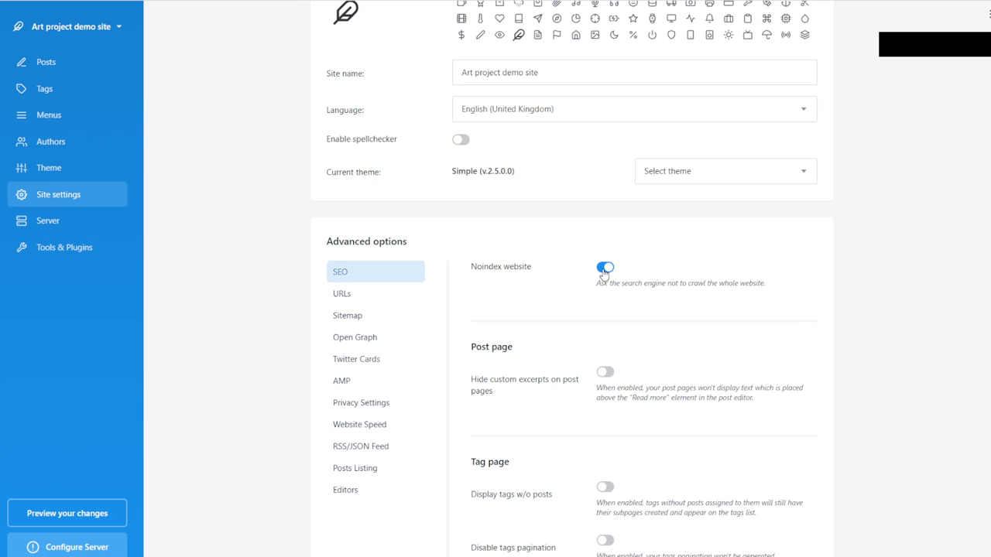
left_click(604, 268)
Step: Set the frontpage's SEO page title to "%sitename | Awesome site"
scroll(606, 278, "down", 2)
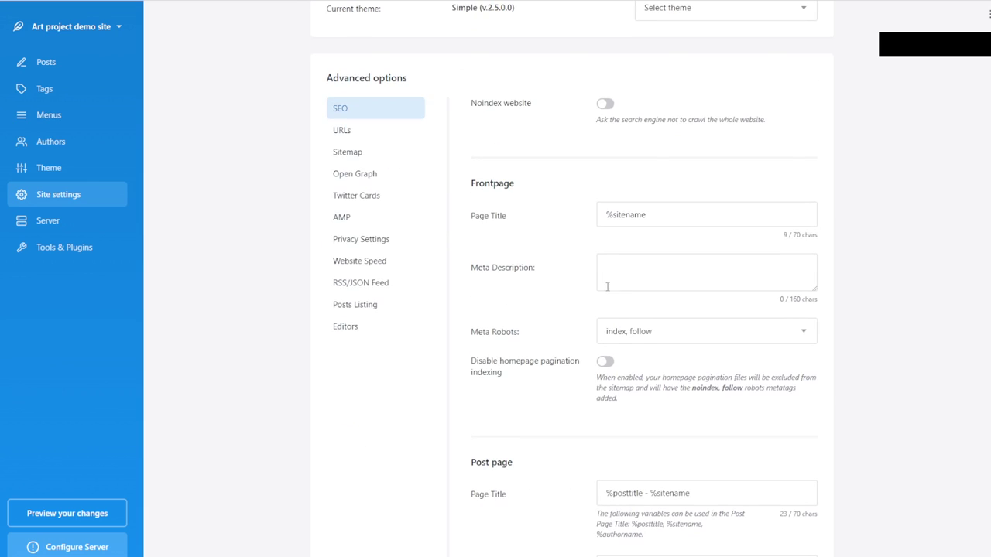
left_click(642, 215)
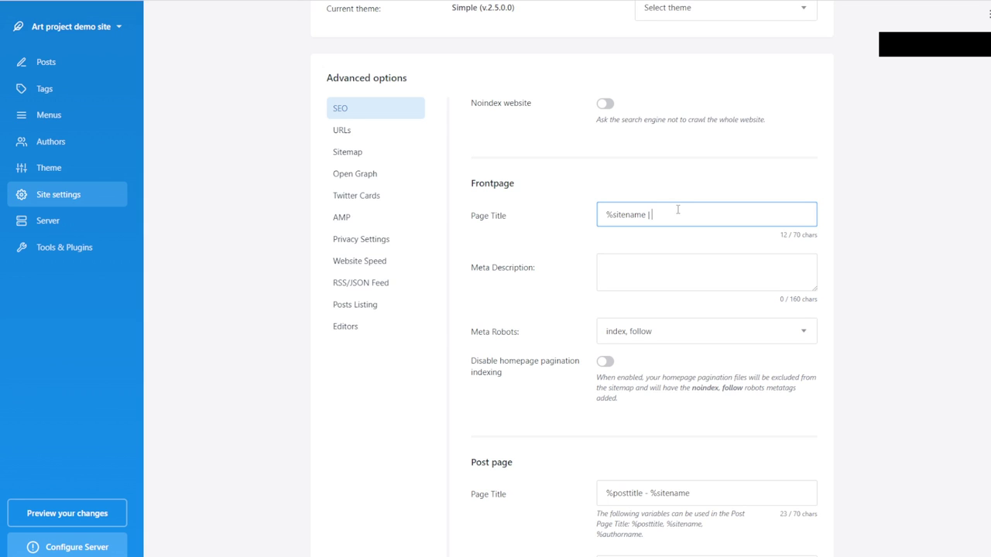
type("| Awem")
key("BackSpace")
key("BackSpace")
key("BackSpace")
type("esome site")
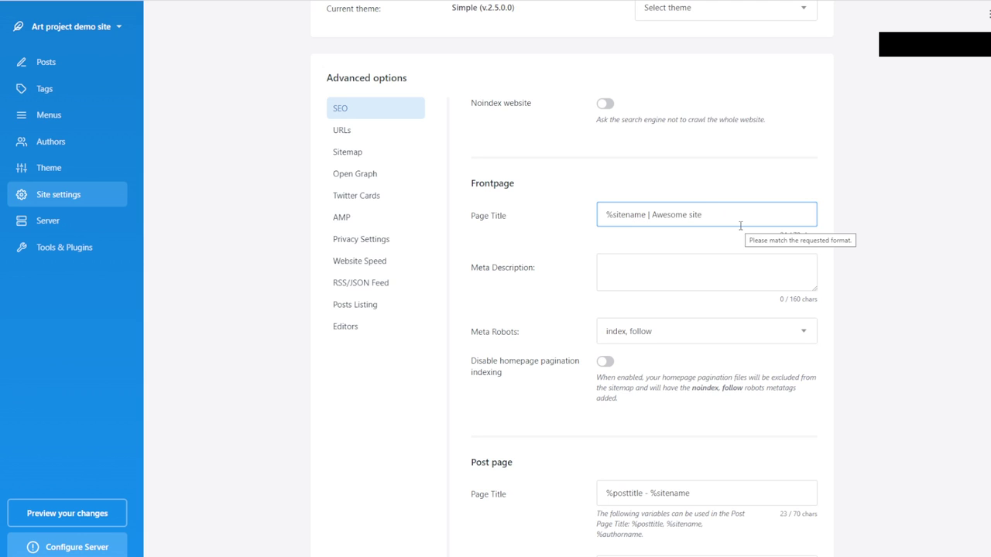
Step: Switch to the browser, search Google for "alkdjsakda", follow the "als skoda" suggestion and examine the first result's description text
left_click(686, 280)
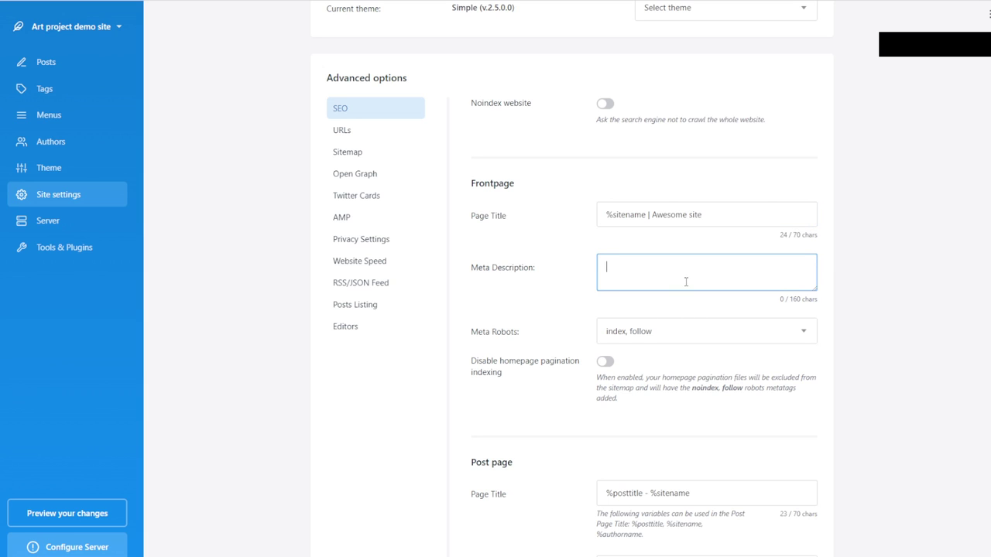
left_click(38, 78)
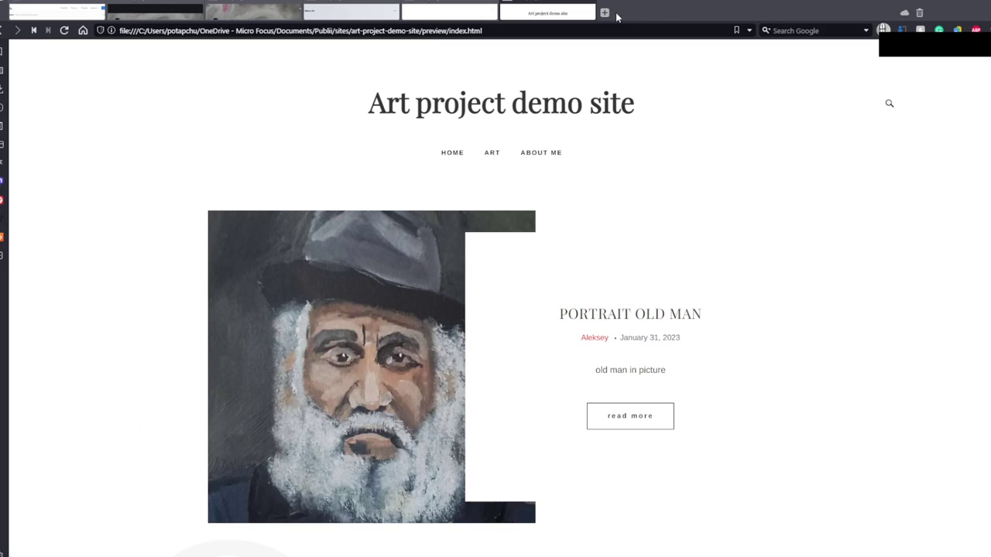
left_click(605, 12)
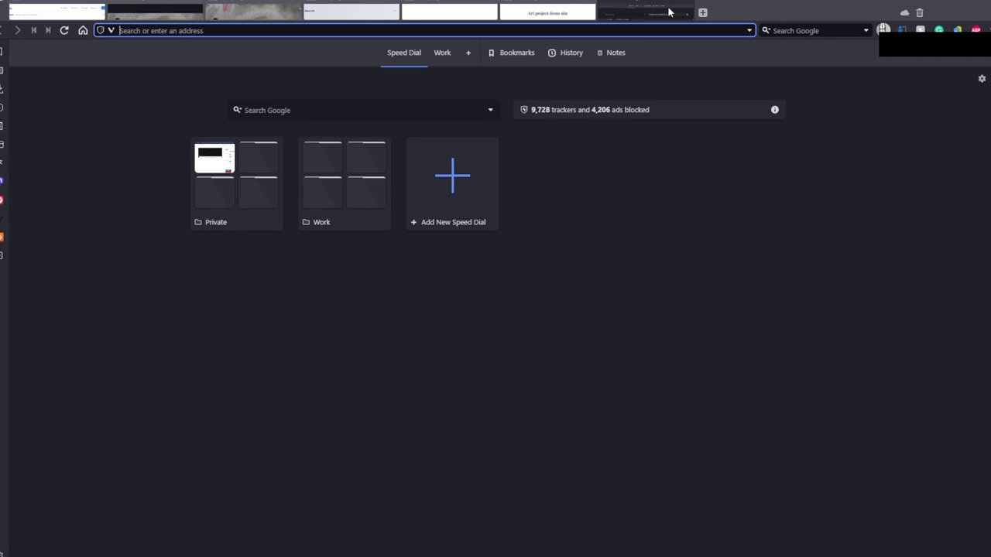
type("unsplash")
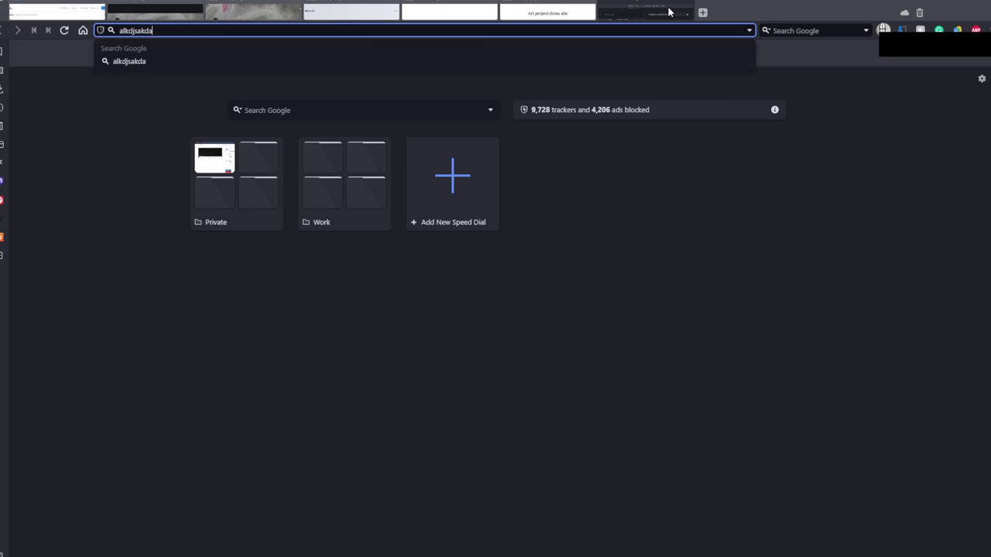
key("Return")
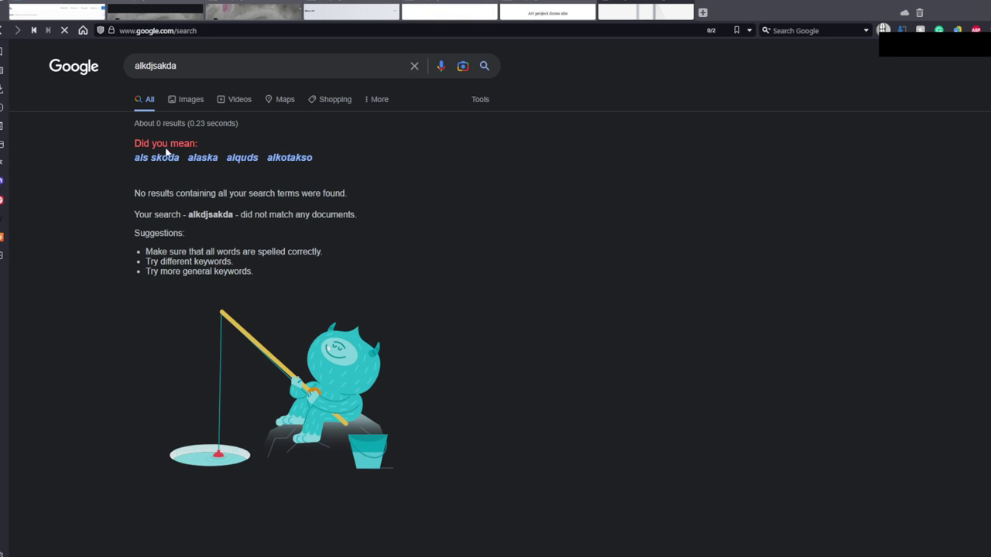
left_click(160, 158)
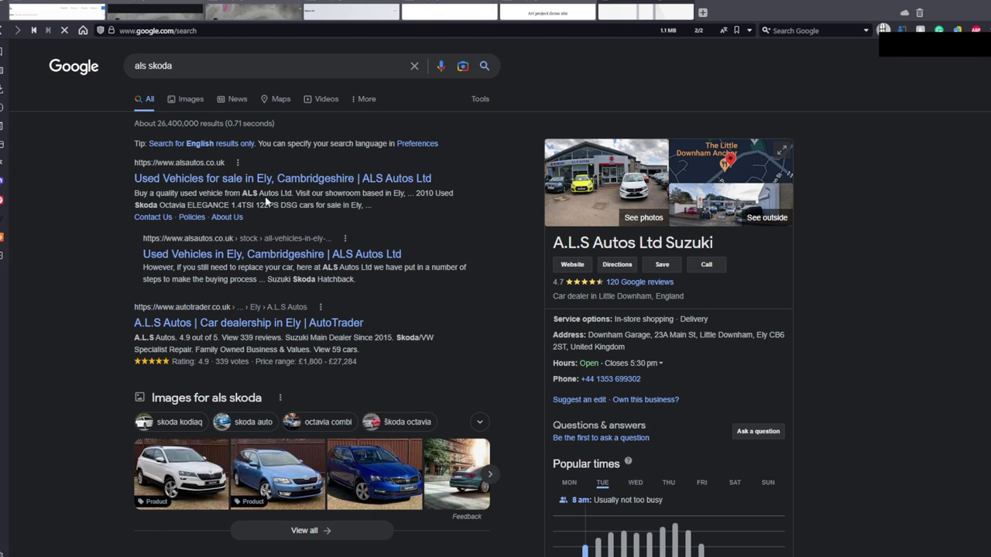
left_click_drag(134, 193, 393, 204)
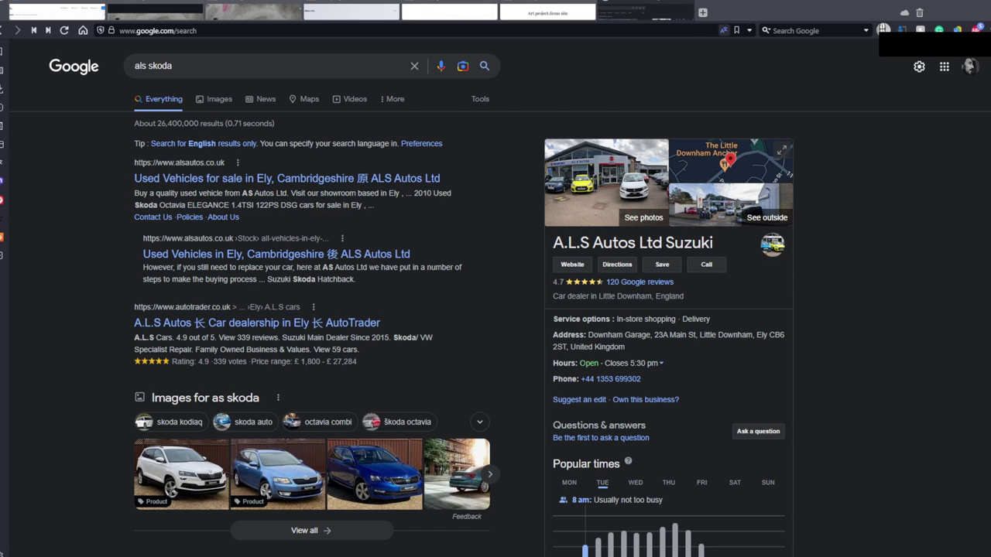
Step: Return to Publii and review the SEO titles and meta descriptions for the frontpage, post, tag and author pages
mouse_move(3, 200)
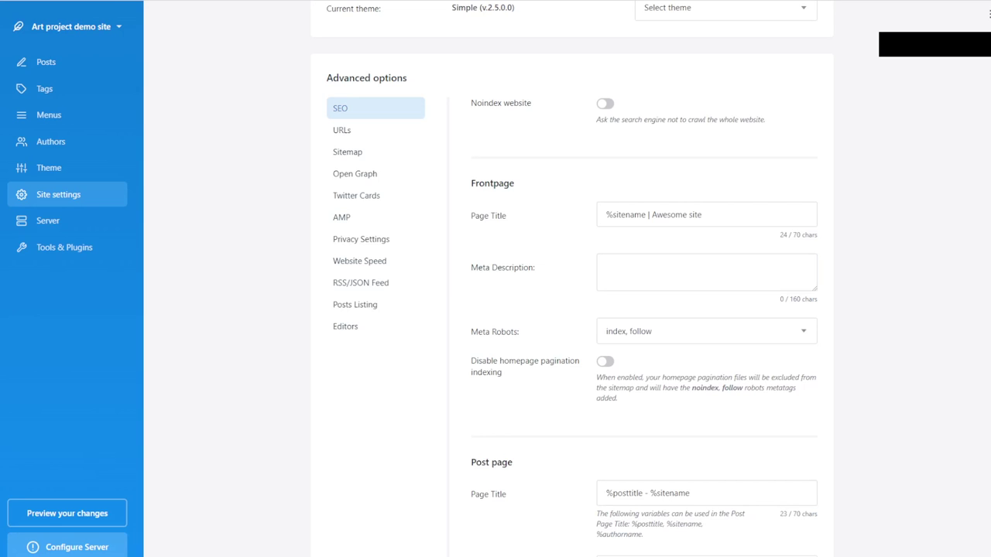
left_click(622, 264)
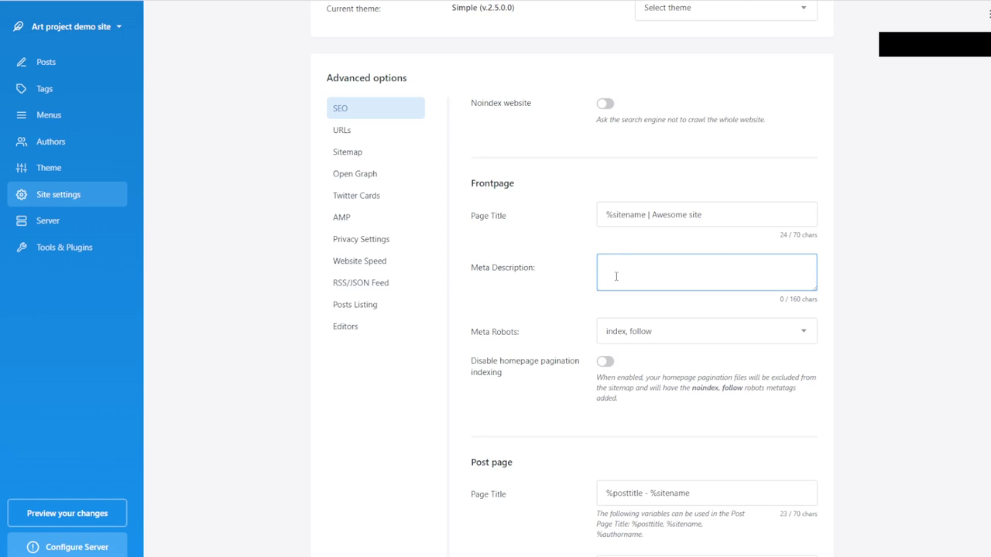
scroll(533, 294, "down", 8)
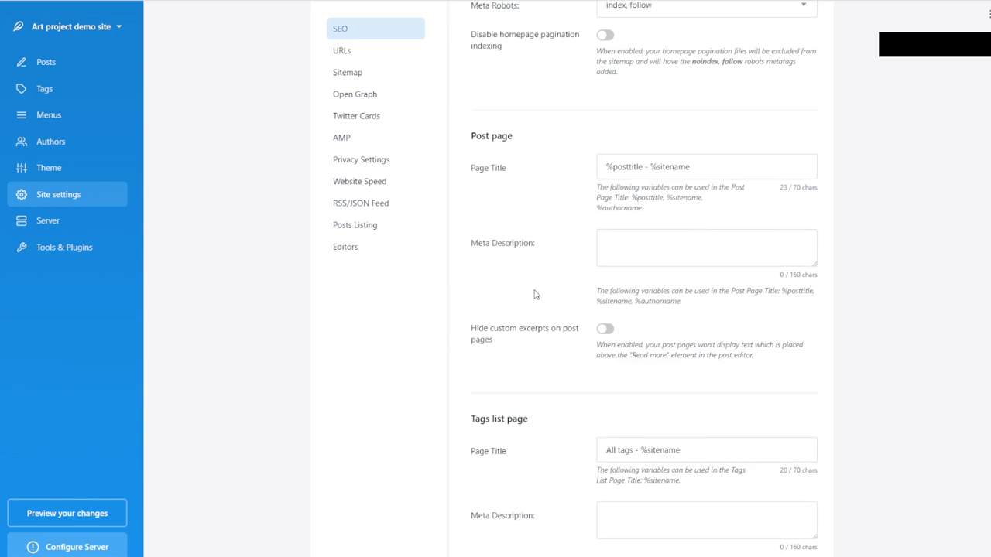
scroll(542, 292, "up", 7)
scroll(684, 364, "down", 8)
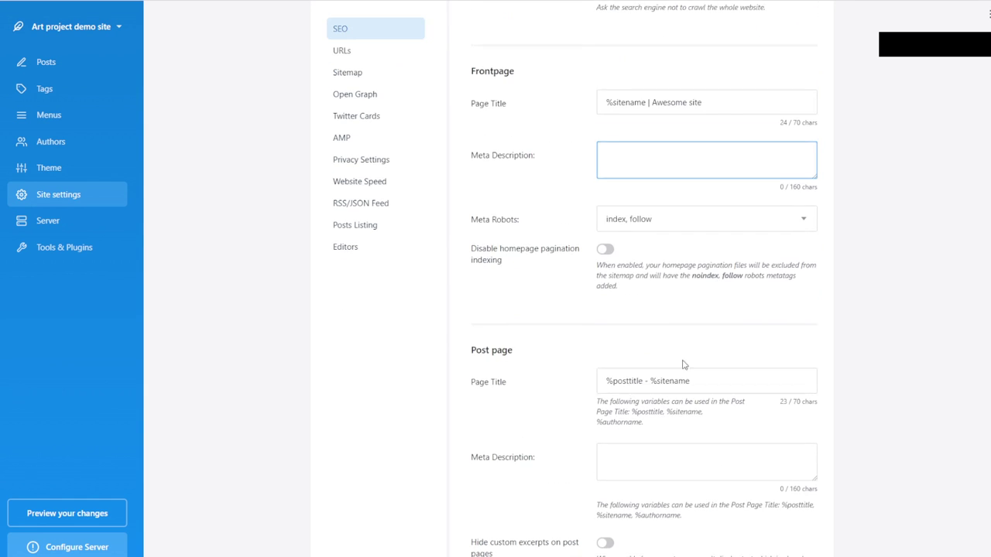
scroll(732, 380, "down", 4)
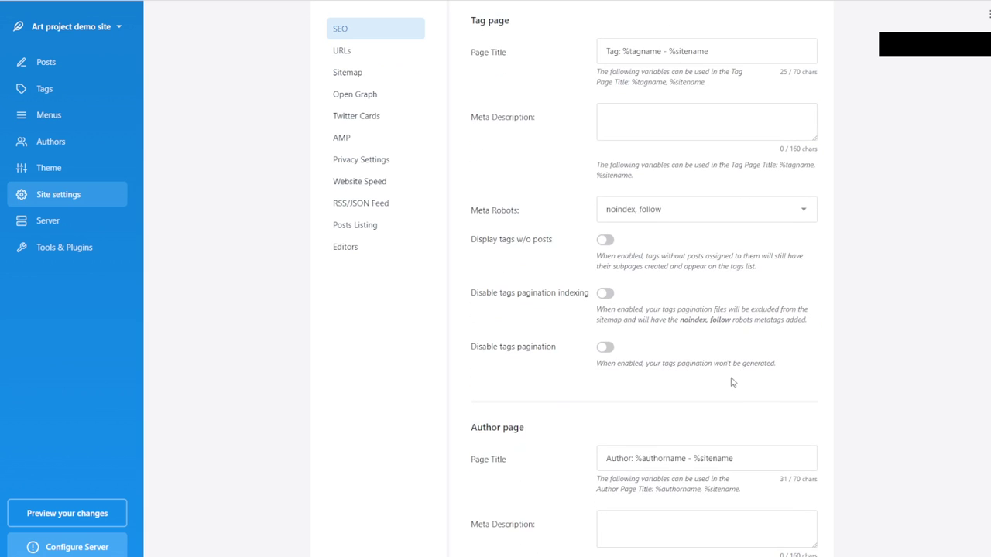
scroll(712, 382, "up", 6)
scroll(721, 359, "up", 14)
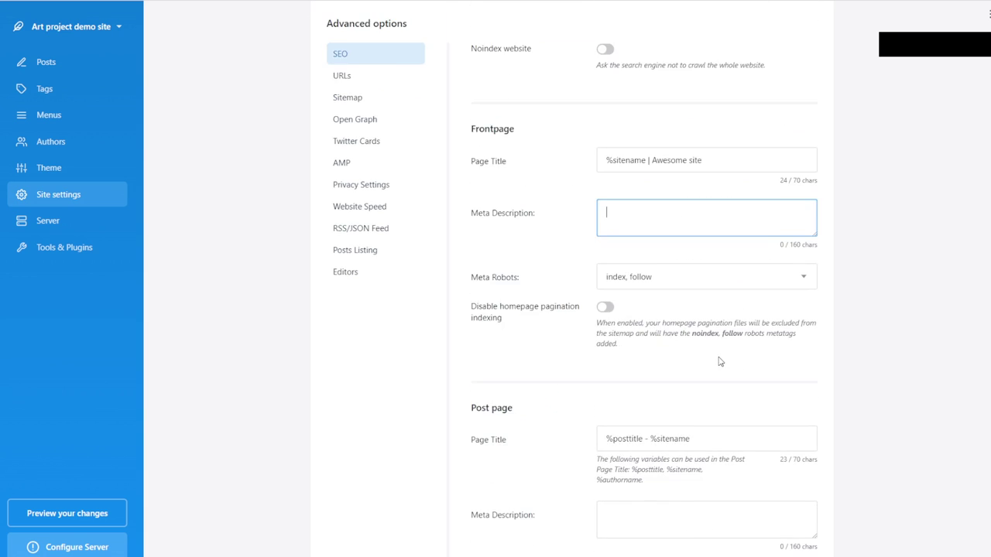
Step: Enable Use pretty URLs in the site's URL options
scroll(721, 358, "down", 4)
left_click(350, 78)
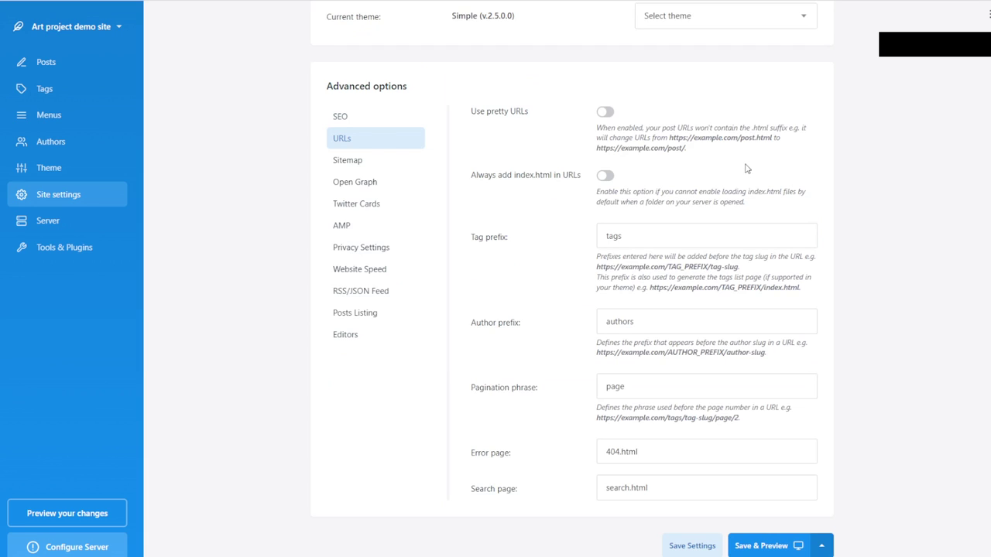
left_click(605, 113)
Step: Review the site's Sitemap, Open Graph and AMP options
left_click(381, 161)
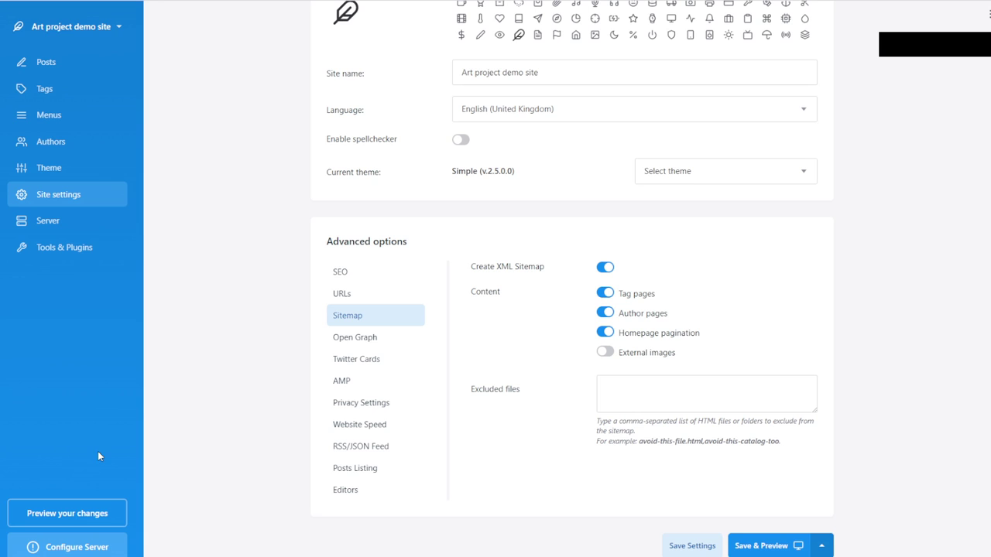
left_click(380, 338)
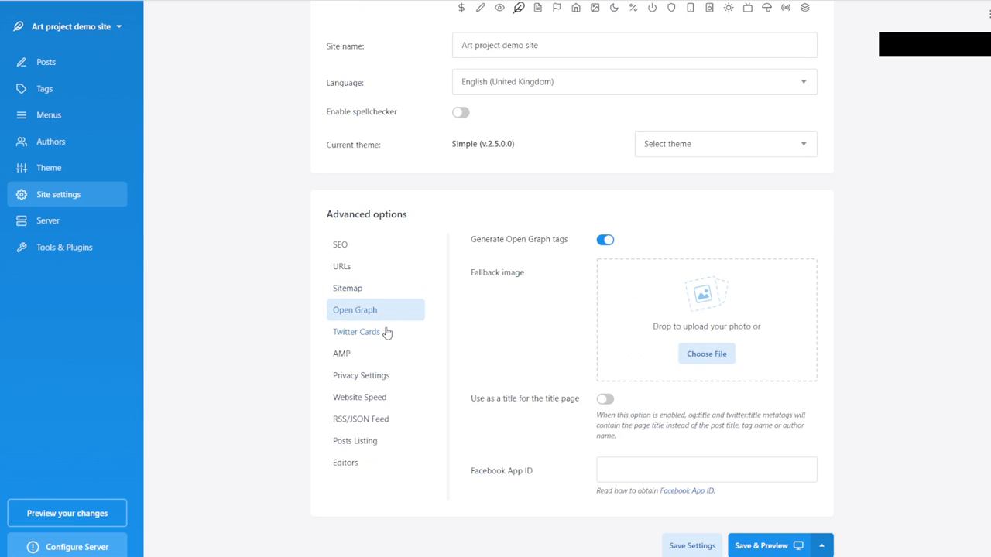
left_click(365, 352)
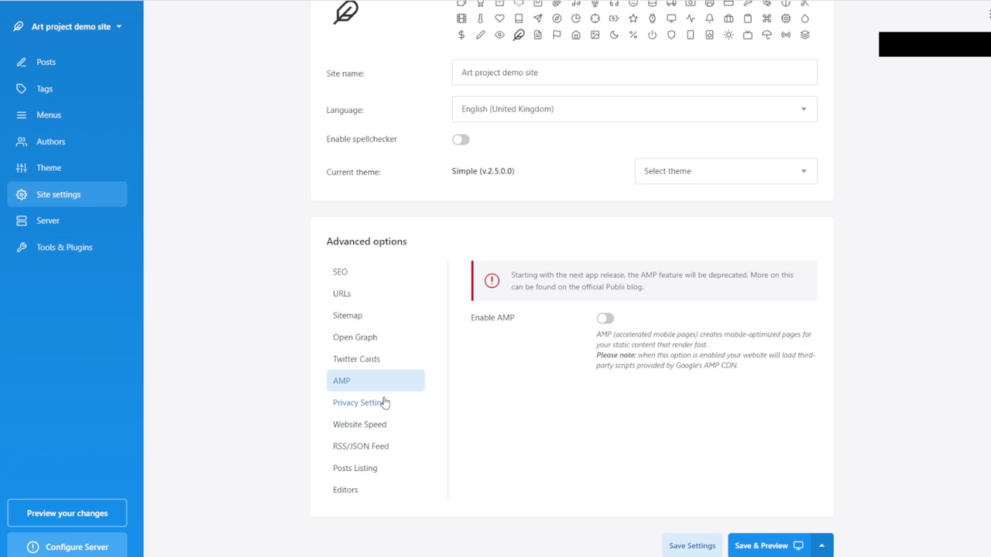
Step: Switch to the browser and bring back the previewed site's home page
mouse_move(54, 128)
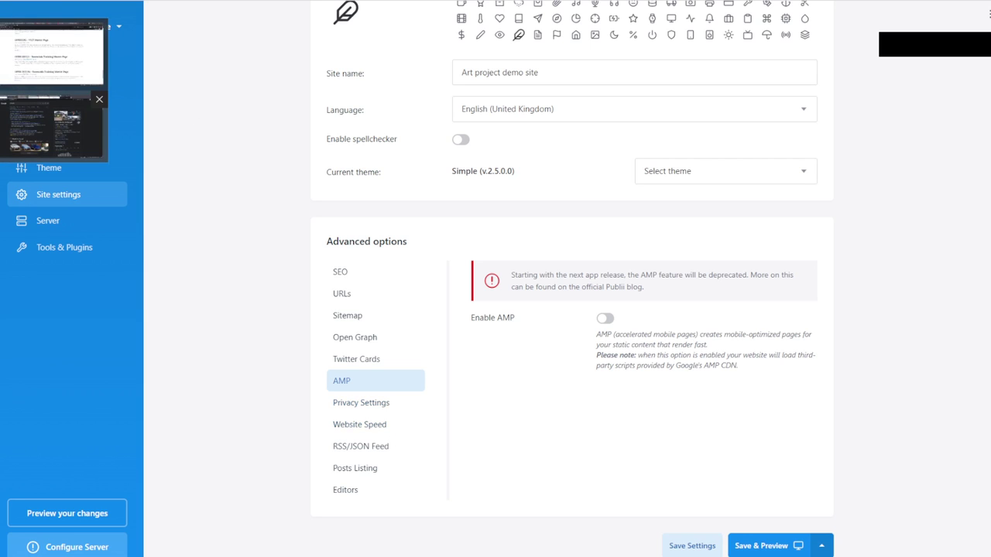
left_click(58, 116)
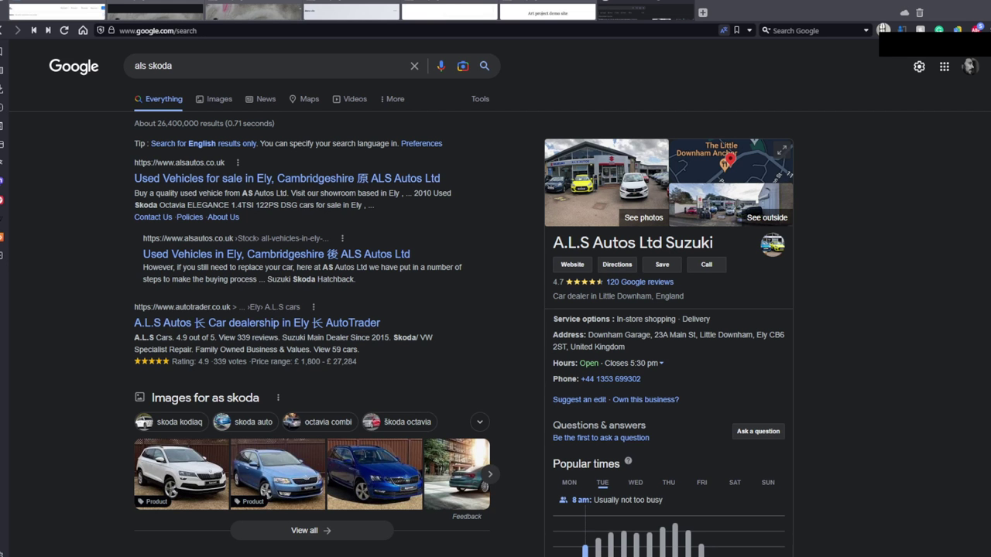
left_click(547, 11)
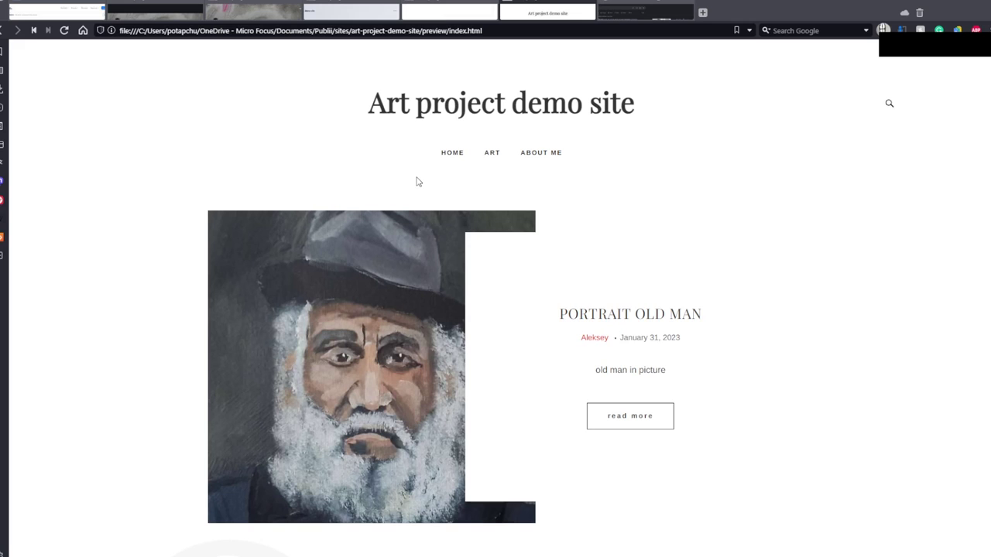
Step: Shrink the browser window to phone width and hide its side panel to check the site's mobile layout
double_click(750, 8)
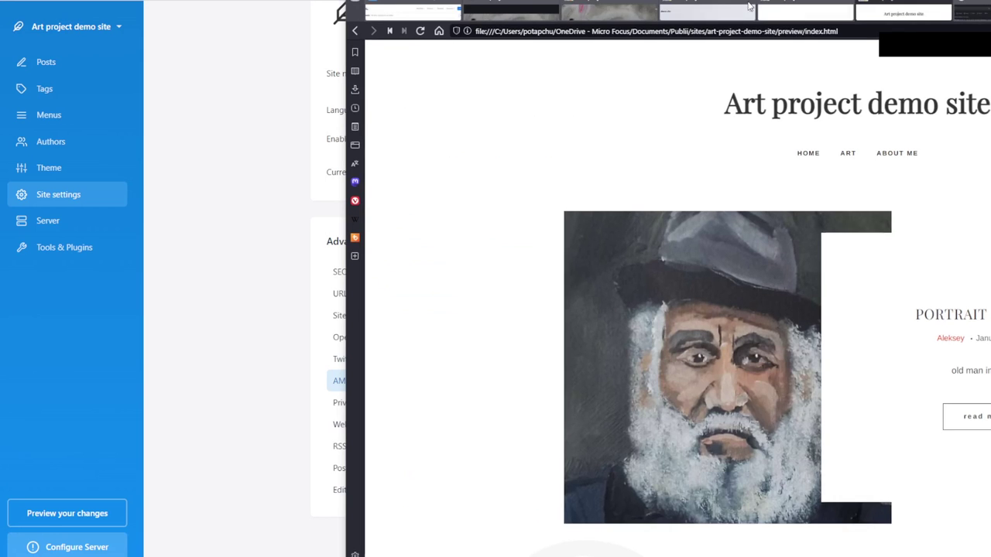
left_click_drag(899, 6, 751, 11)
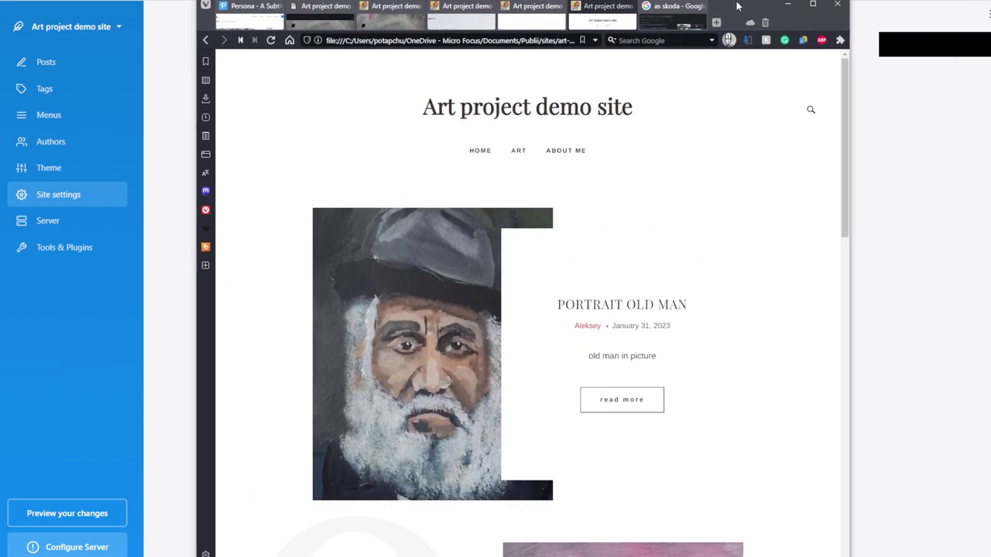
left_click_drag(198, 2, 610, 132)
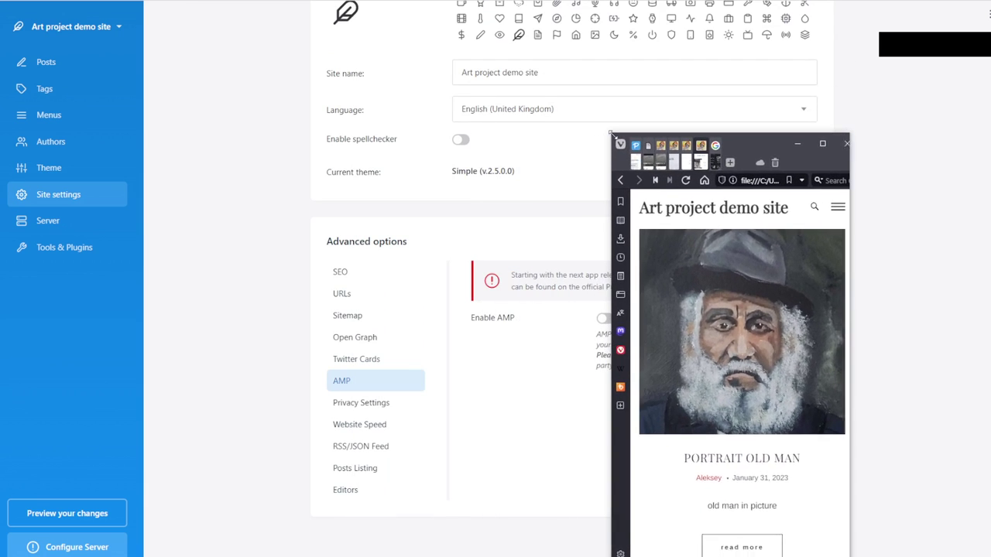
left_click_drag(731, 135, 471, 47)
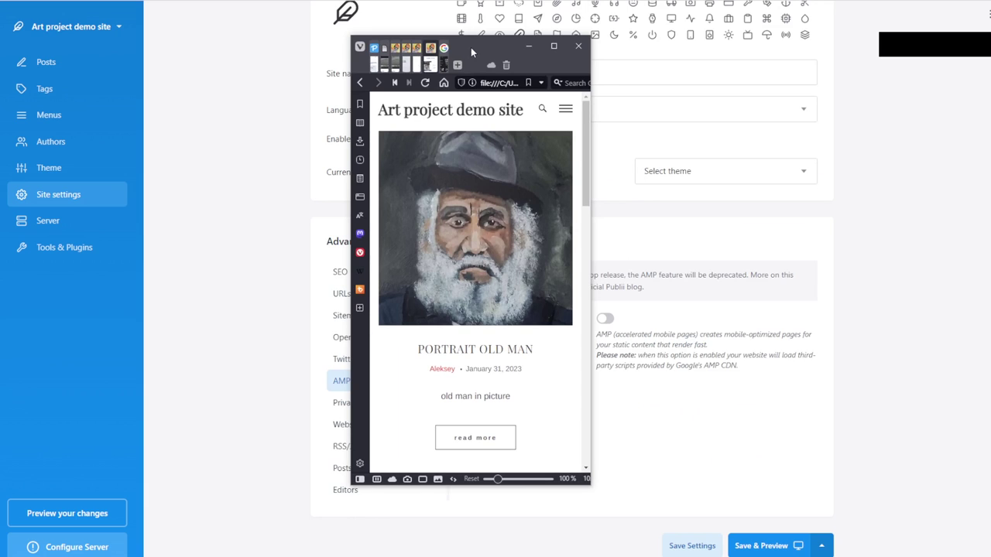
left_click(359, 479)
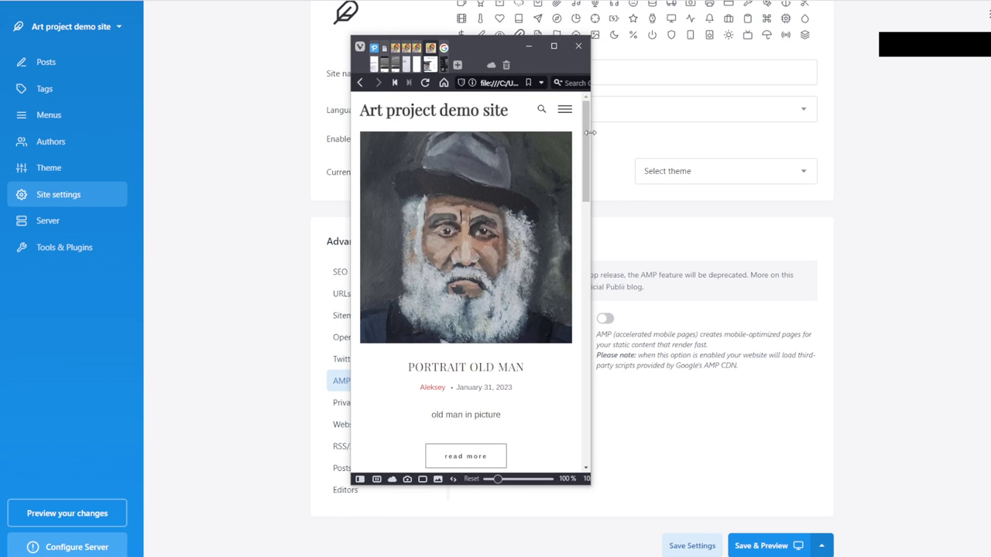
mouse_move(586, 138)
left_mouse_down()
mouse_move(583, 288)
mouse_move(585, 140)
mouse_move(566, 385)
mouse_move(564, 279)
mouse_move(589, 124)
left_mouse_up()
Step: Expand and collapse the mobile navigation menu in the narrow preview of the site
left_click(565, 110)
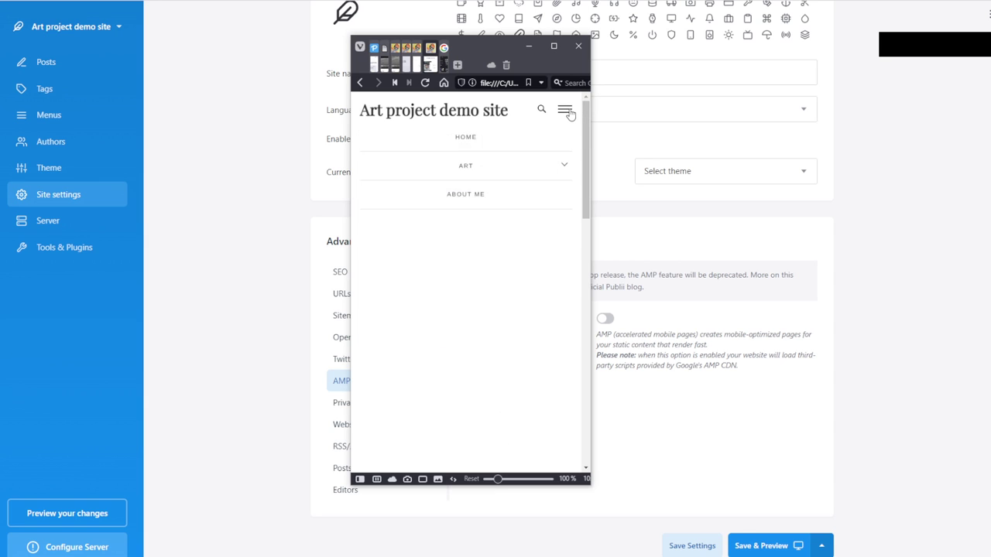
left_click(567, 112)
mouse_move(584, 127)
left_mouse_down()
mouse_move(575, 320)
mouse_move(586, 132)
left_mouse_up()
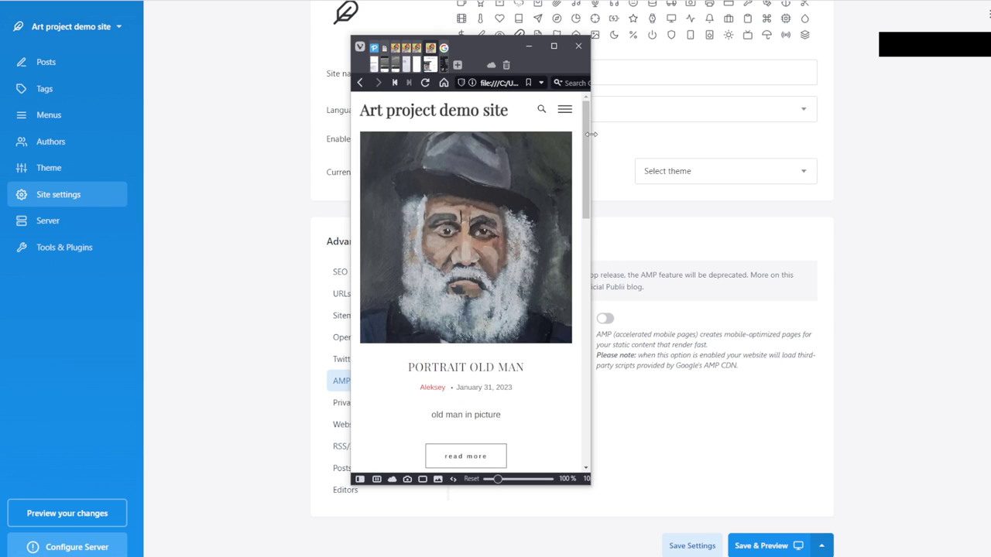
left_click_drag(521, 45, 464, 68)
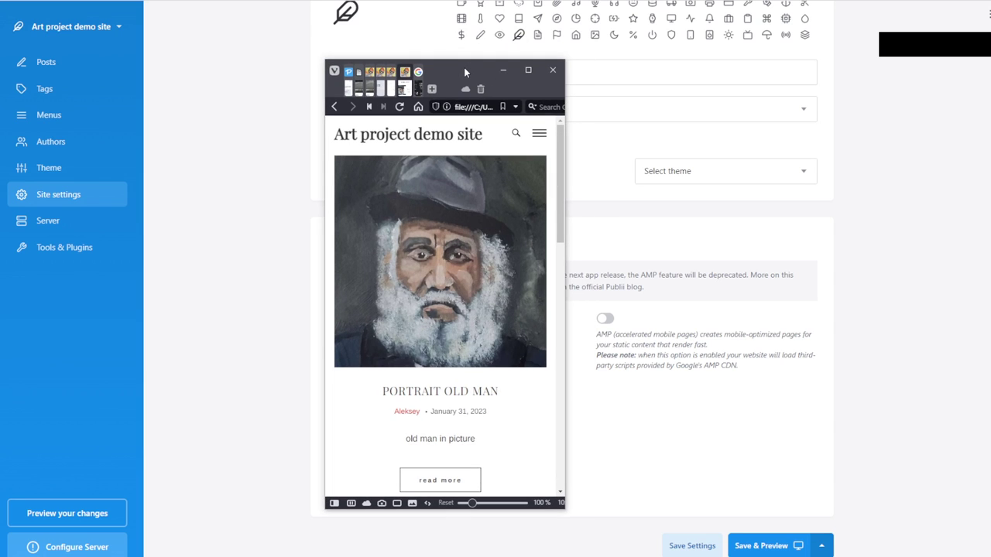
mouse_move(561, 176)
left_mouse_down()
mouse_move(564, 227)
mouse_move(563, 180)
left_mouse_up()
Step: Compare the home page at full and phone width, reviewing the narrow layout down to the newsletter section
double_click(464, 66)
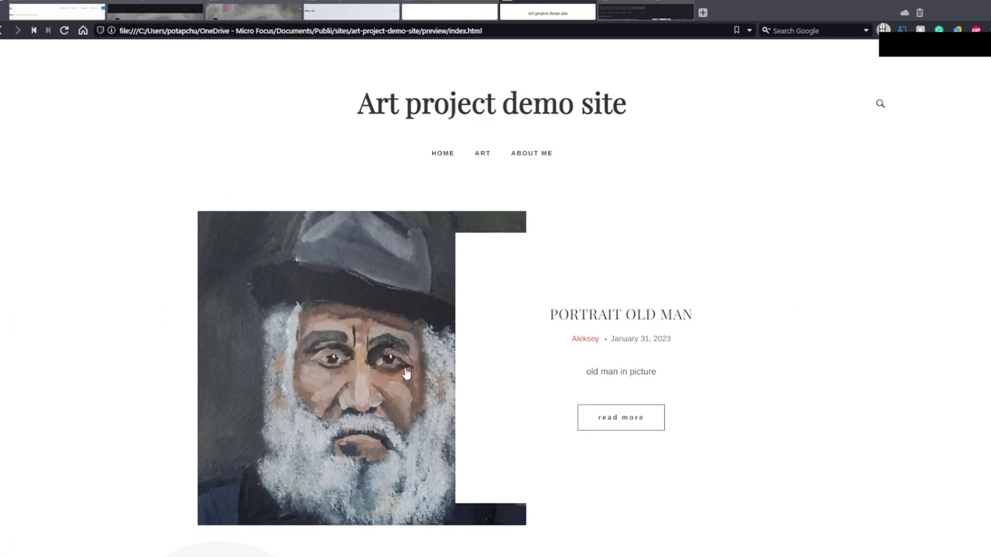
double_click(816, 7)
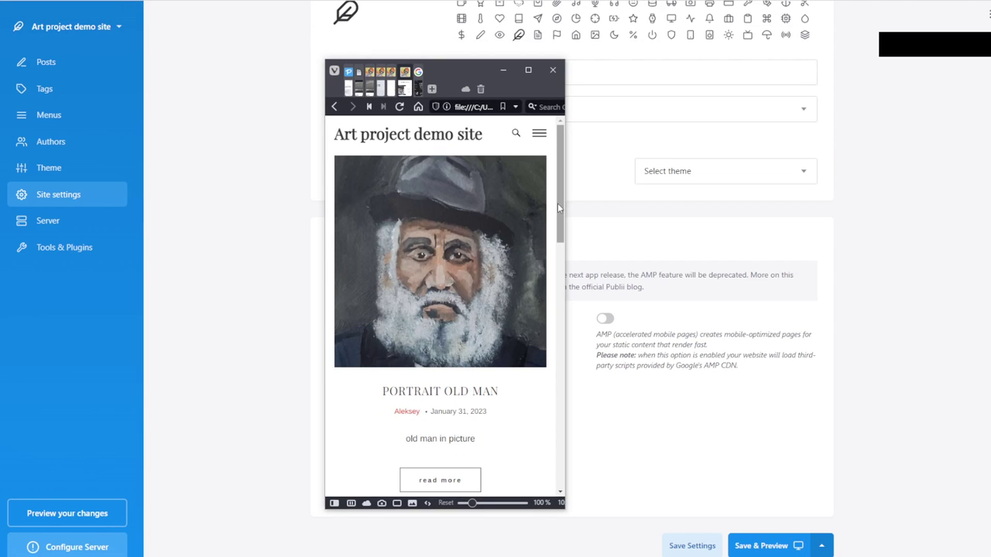
mouse_move(557, 203)
left_mouse_down()
mouse_move(560, 370)
mouse_move(558, 186)
left_mouse_up()
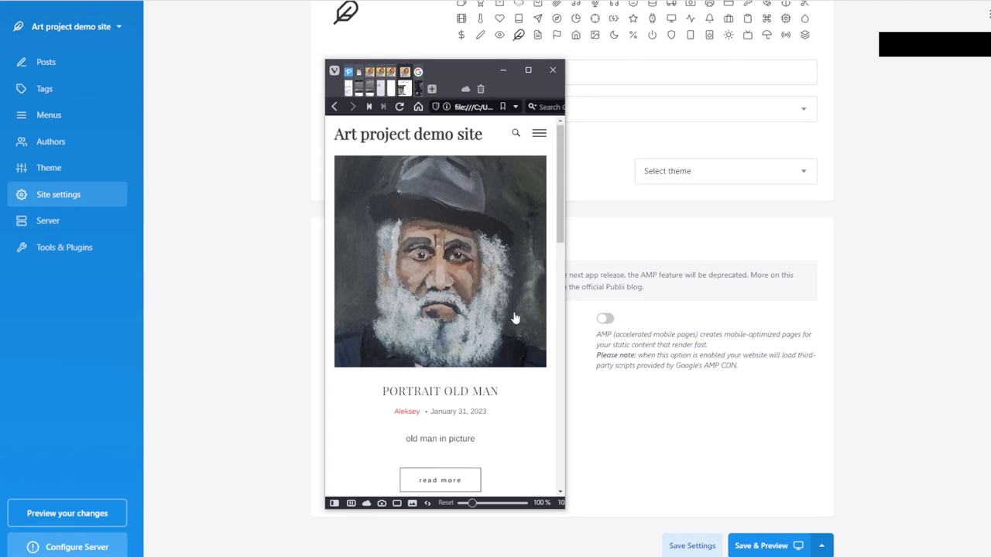
scroll(511, 324, "down", 4)
scroll(511, 320, "down", 5)
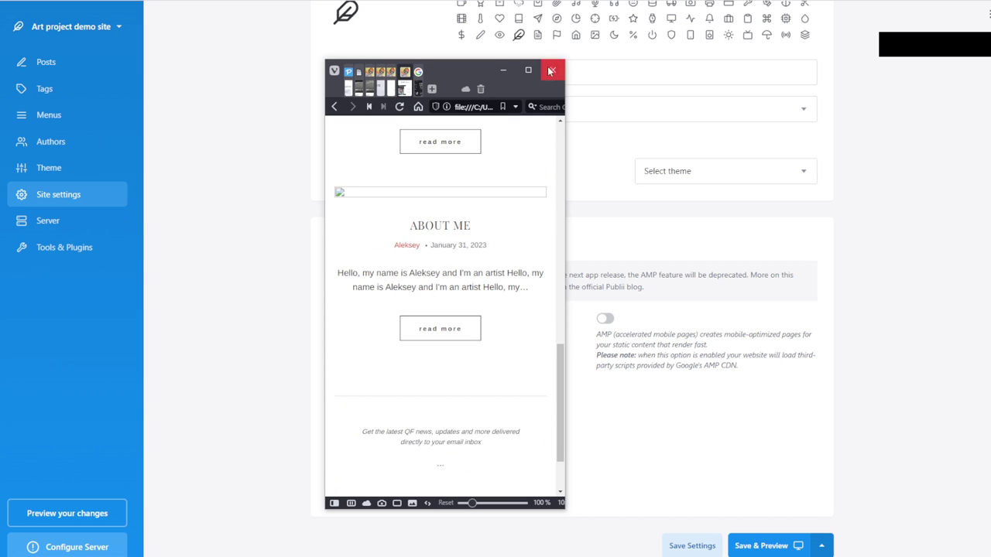
double_click(439, 66)
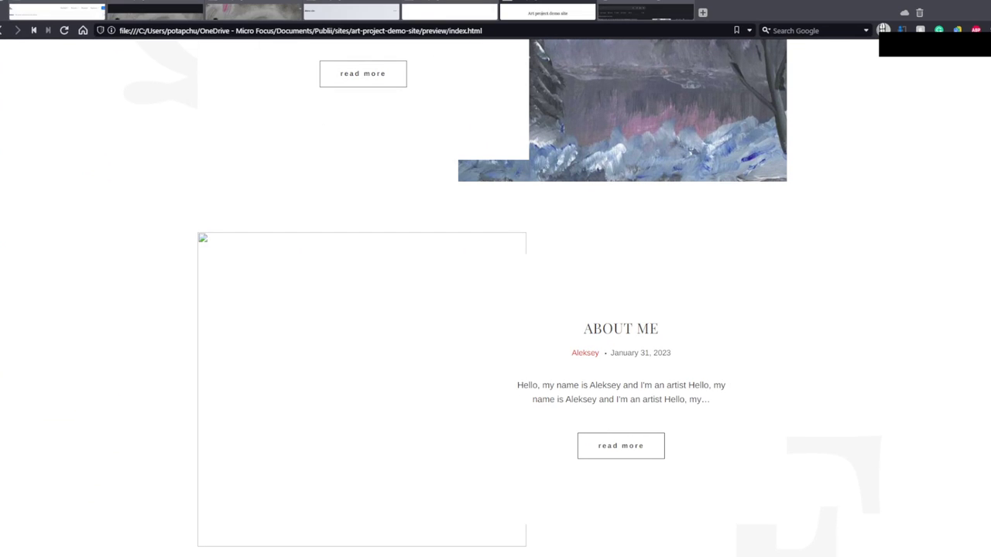
Step: Return to Publii and try to save the site with the Tattoo (v.1.7.1.0) theme
key("alt+Tab")
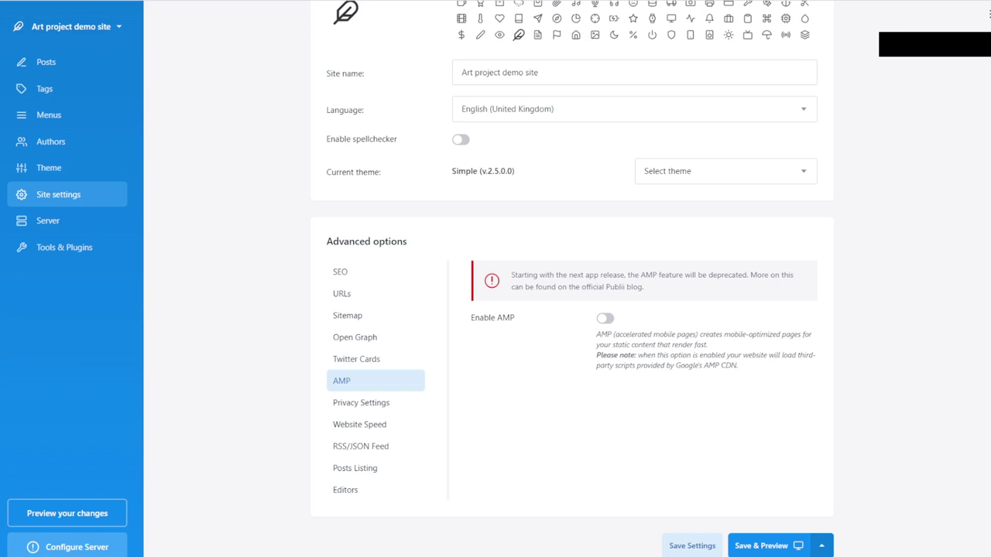
left_click(720, 171)
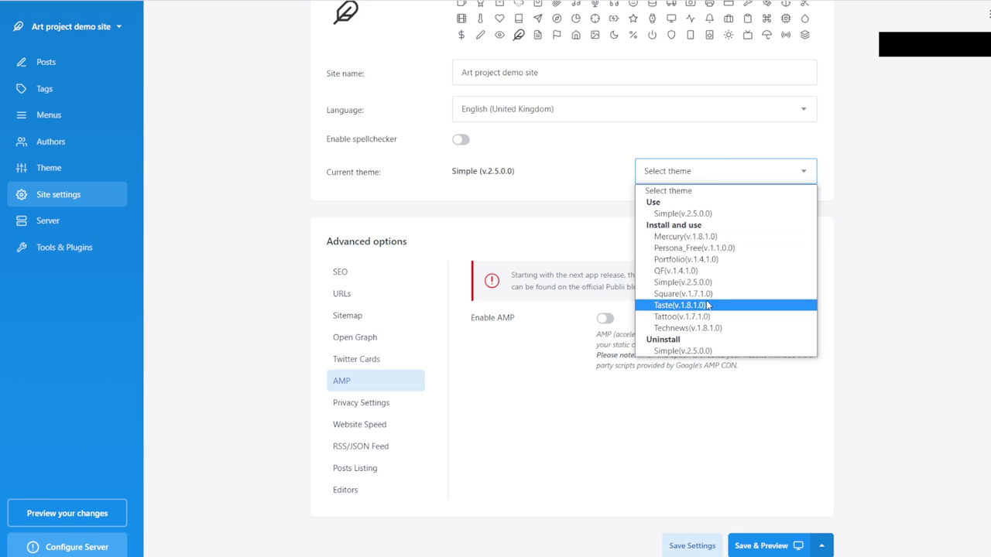
left_click(679, 316)
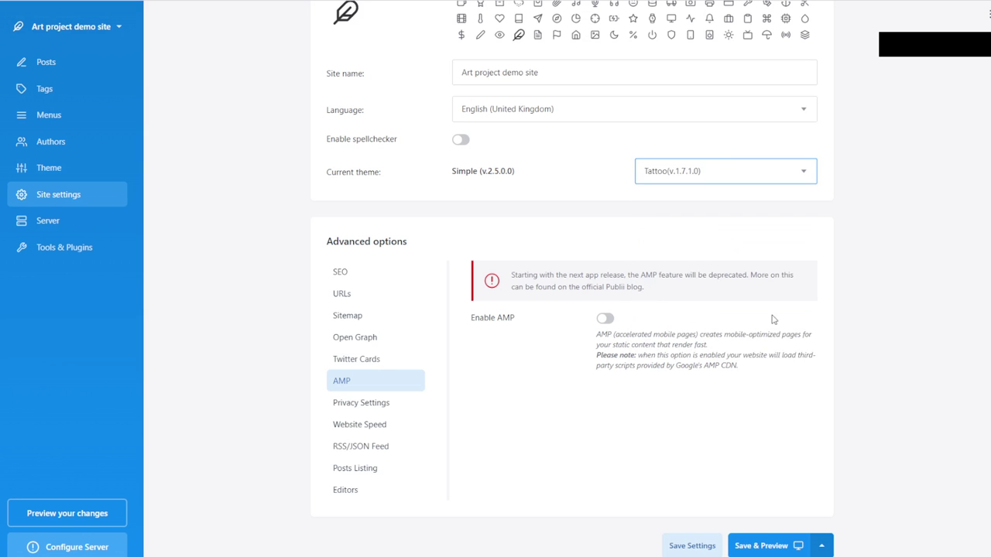
left_click(715, 546)
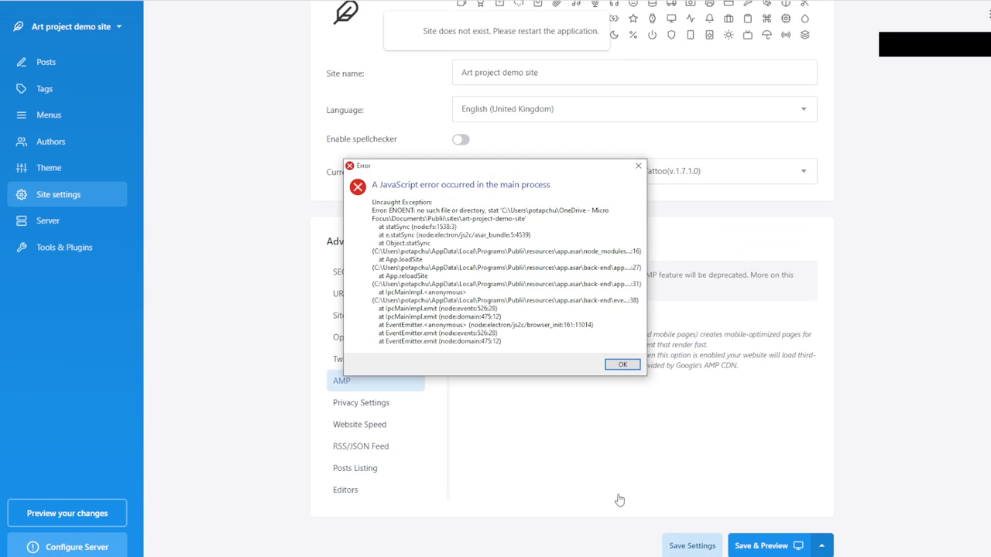
left_click(621, 365)
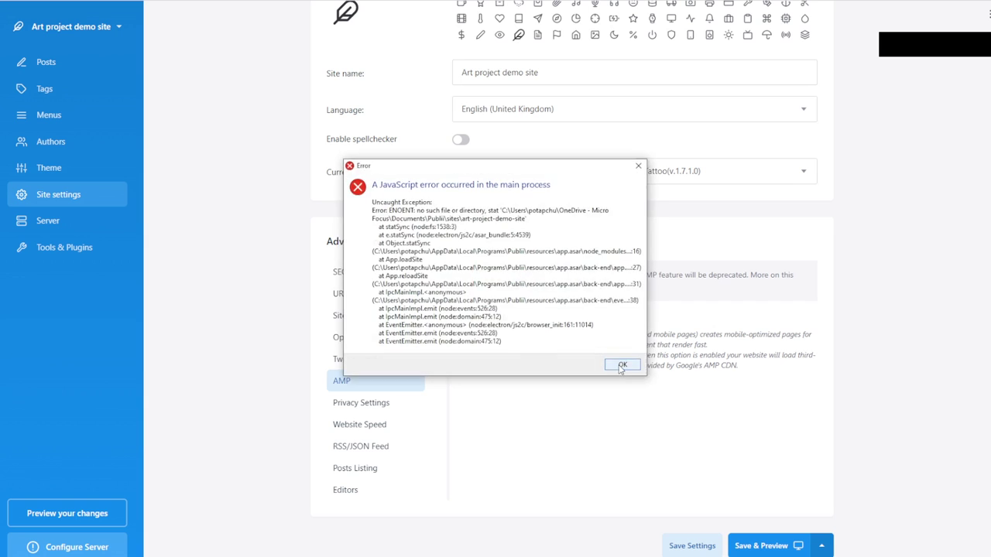
left_click(621, 366)
triple_click(621, 365)
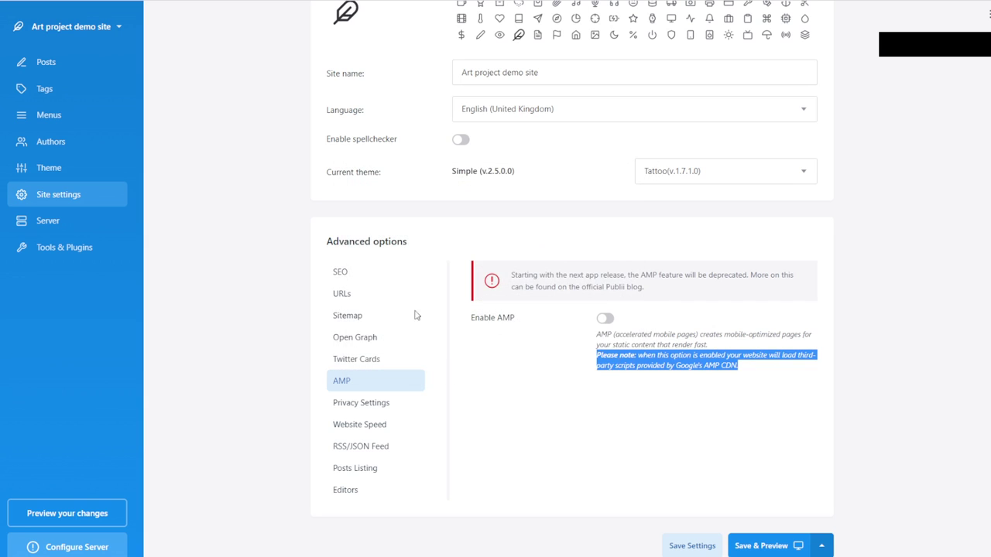
Step: Bring up the SEO options and retry saving the site settings with the Tattoo theme still selected
left_click(357, 275)
scroll(696, 316, "up", 2)
left_click(712, 280)
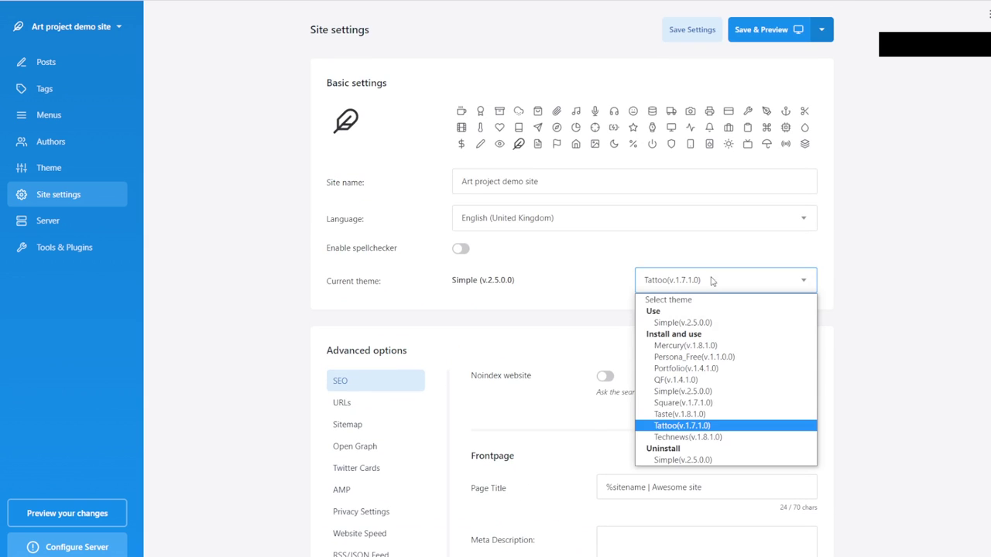
left_click(692, 29)
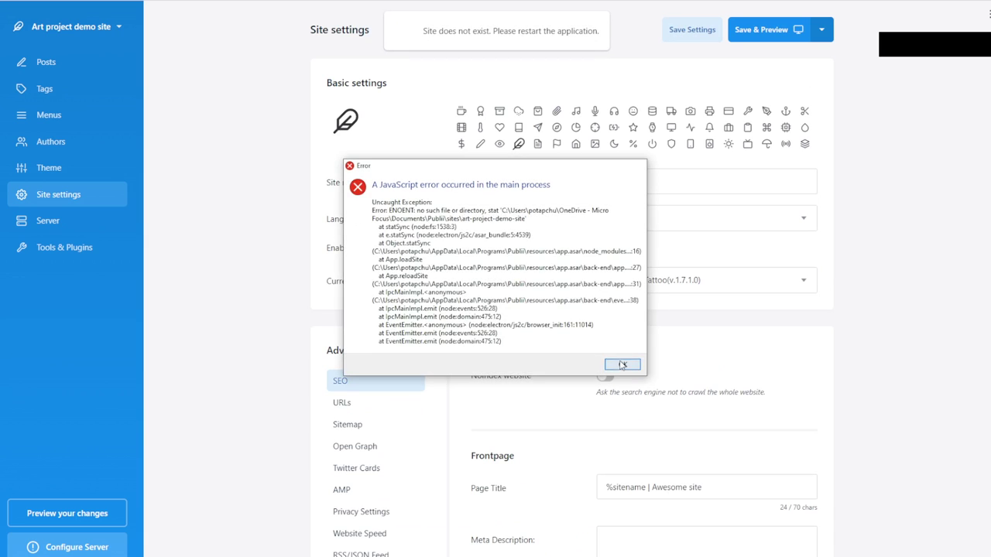
left_click(621, 365)
Step: Try to save the site with the Square (v.1.7.1.0) theme and check the theme choices again
left_click(688, 281)
left_click(686, 403)
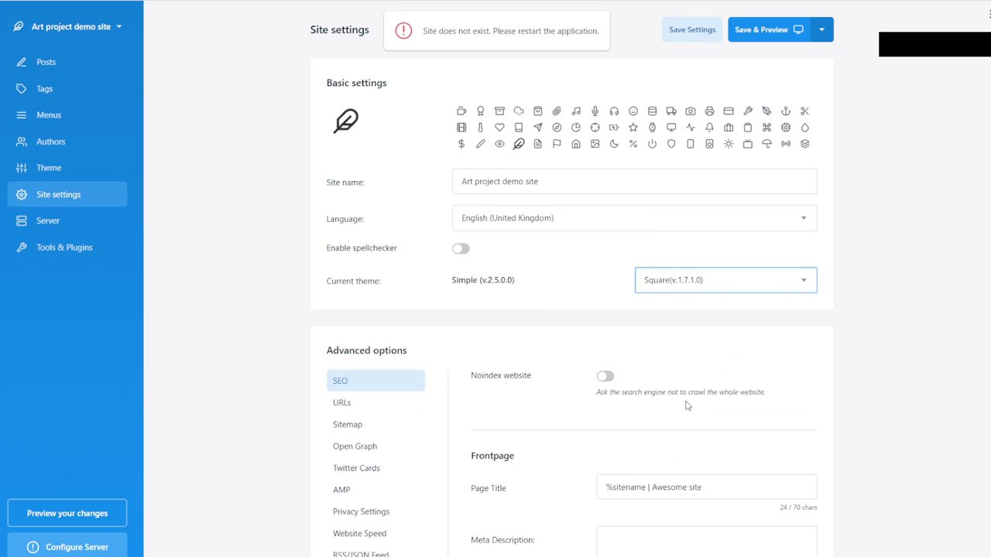
left_click(693, 30)
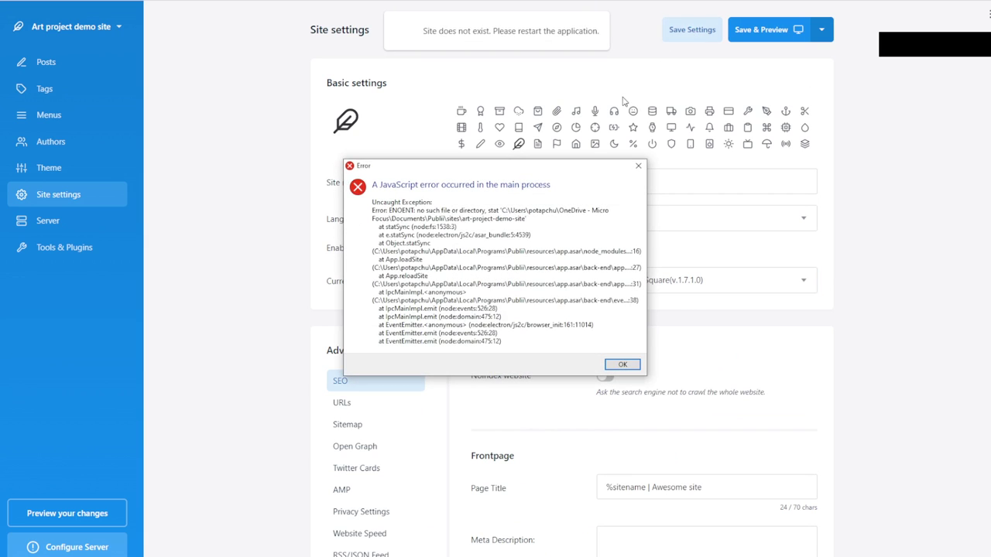
left_click(622, 364)
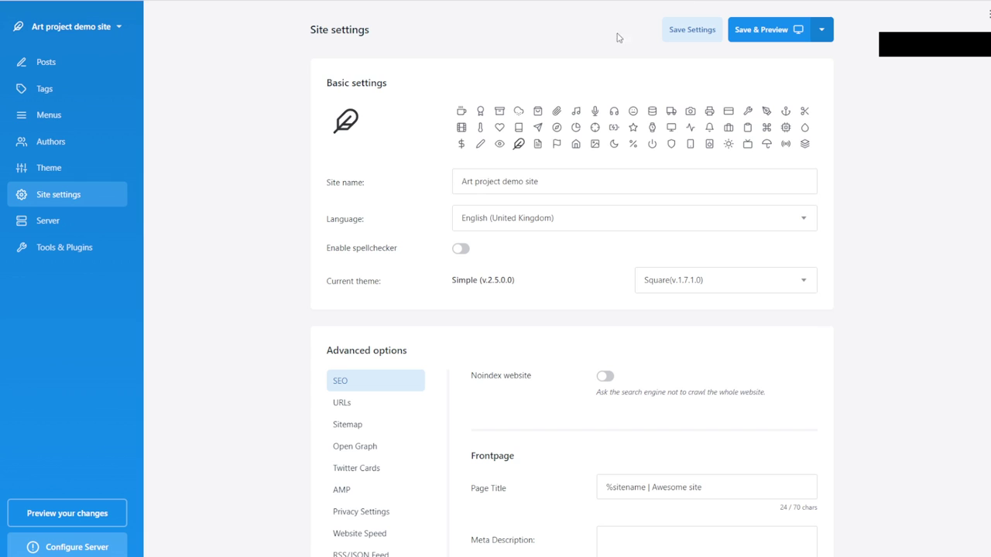
left_click(686, 290)
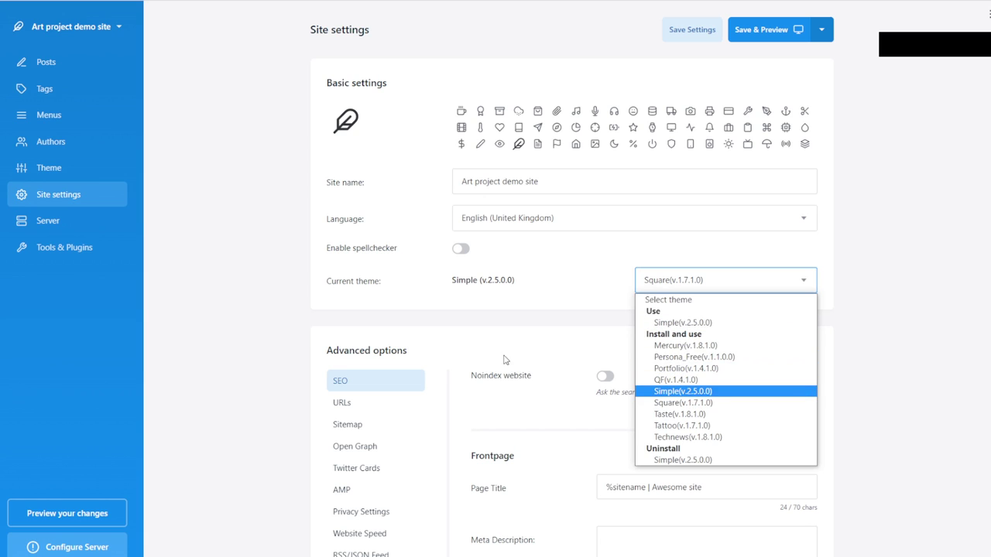
left_click(534, 330)
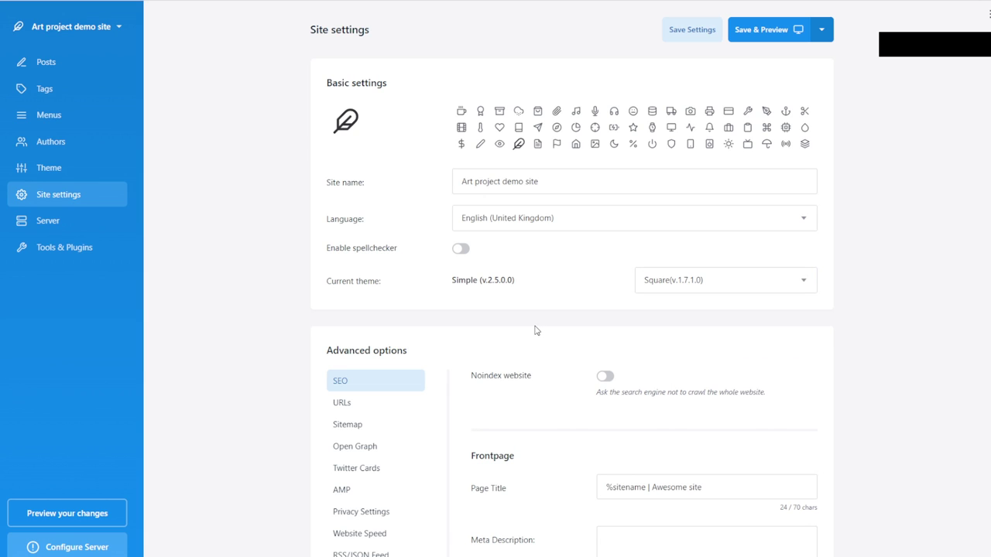
Step: Review the site's Editors, Posts Listing and Website Speed options
scroll(422, 390, "down", 3)
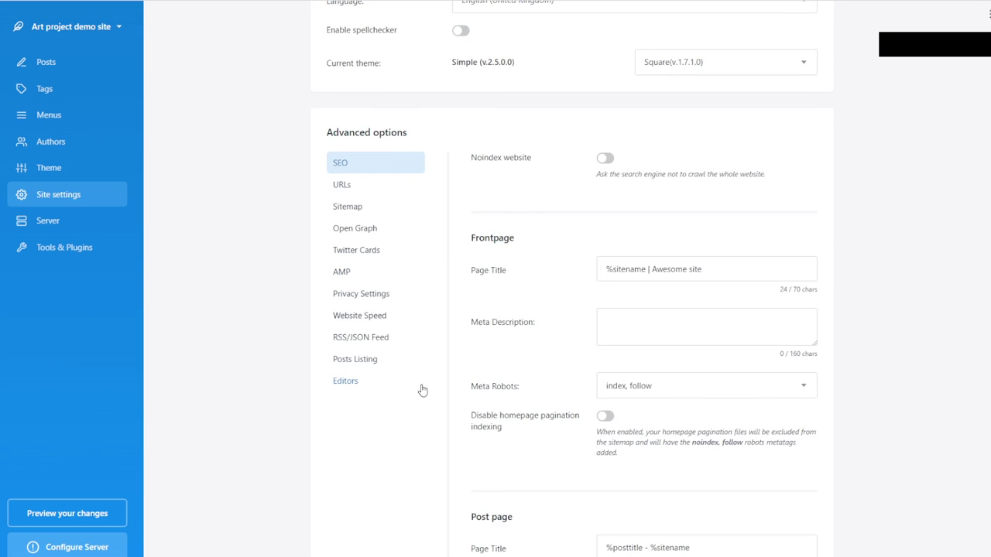
left_click(369, 384)
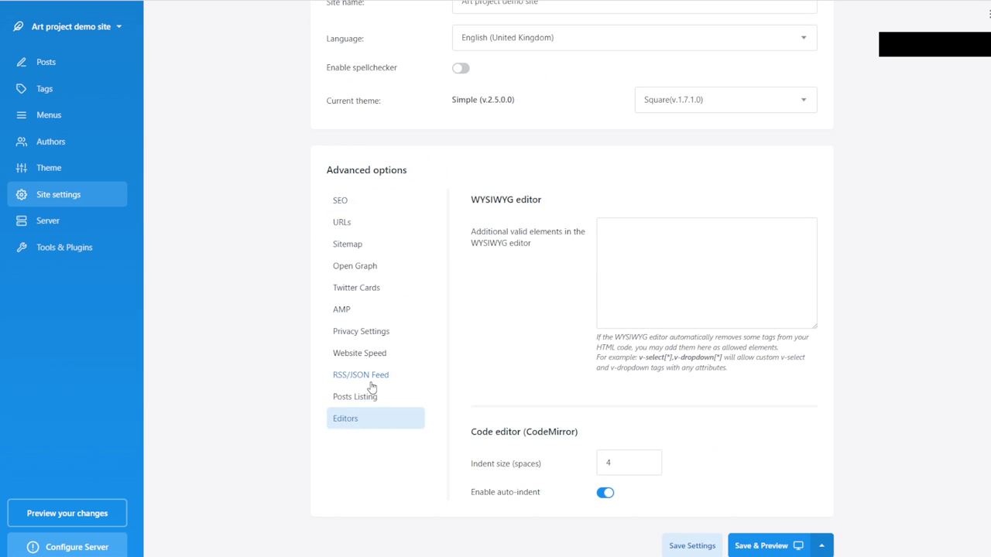
left_click(618, 249)
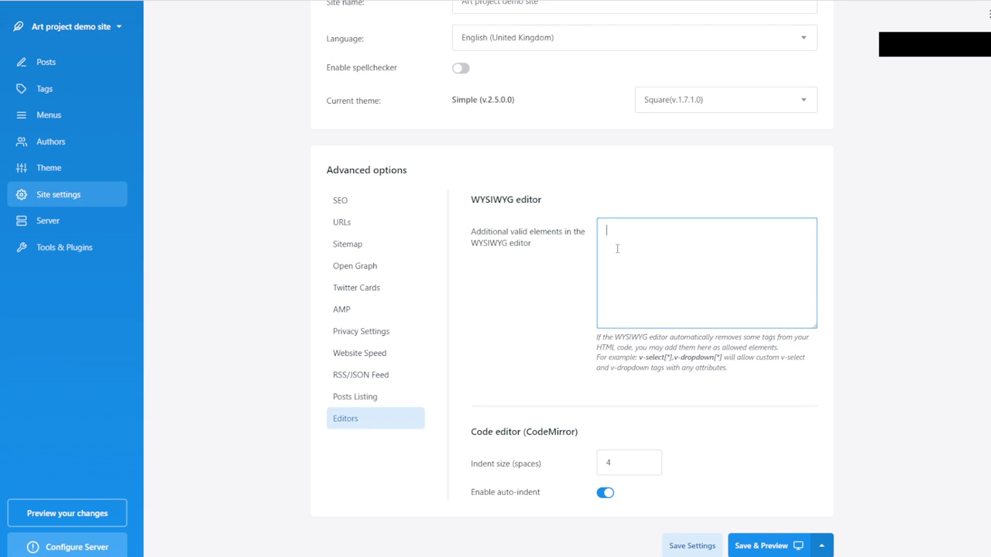
left_click(387, 400)
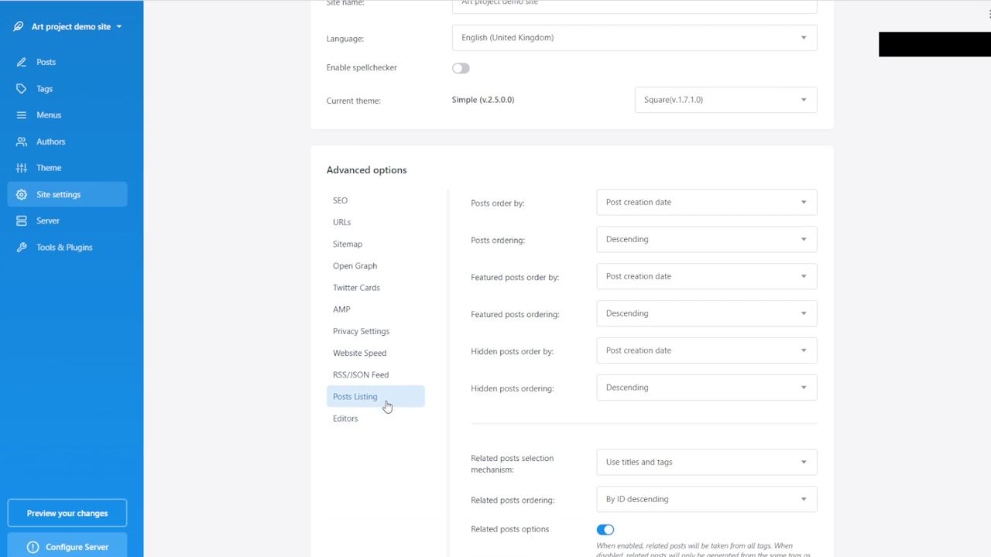
left_click(393, 380)
left_click(392, 412)
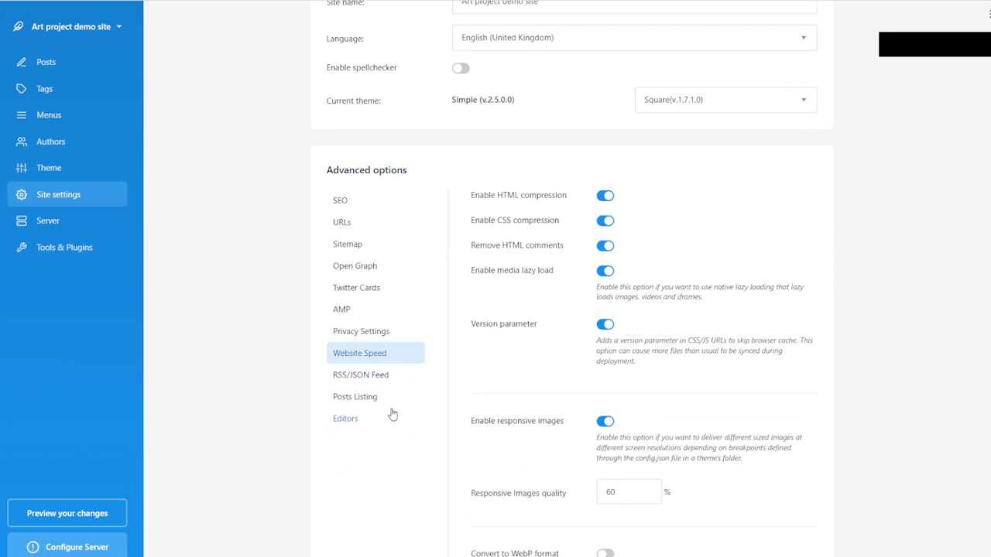
scroll(608, 273, "down", 2)
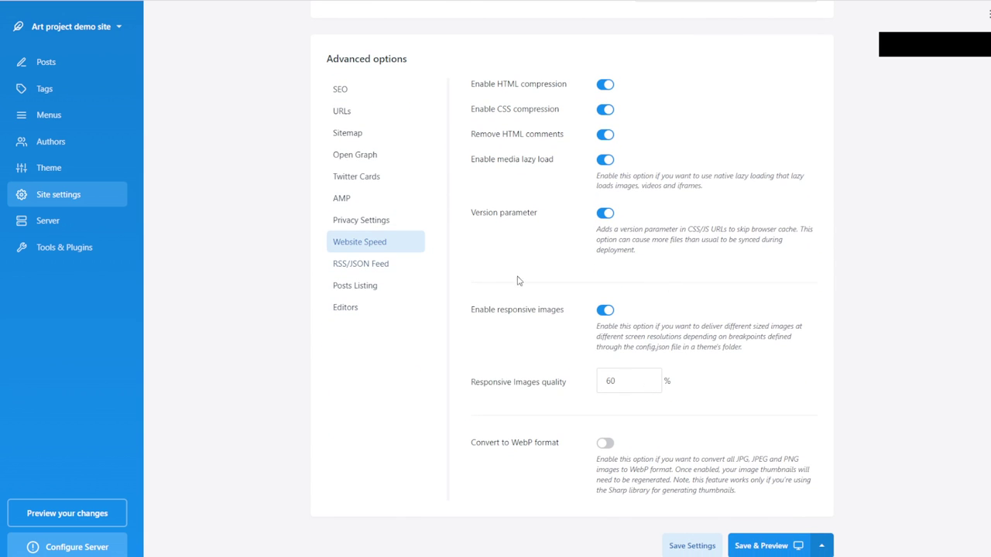
Step: Look over the site's Tools & Plugins and Server sections and open the File manager
left_click(67, 257)
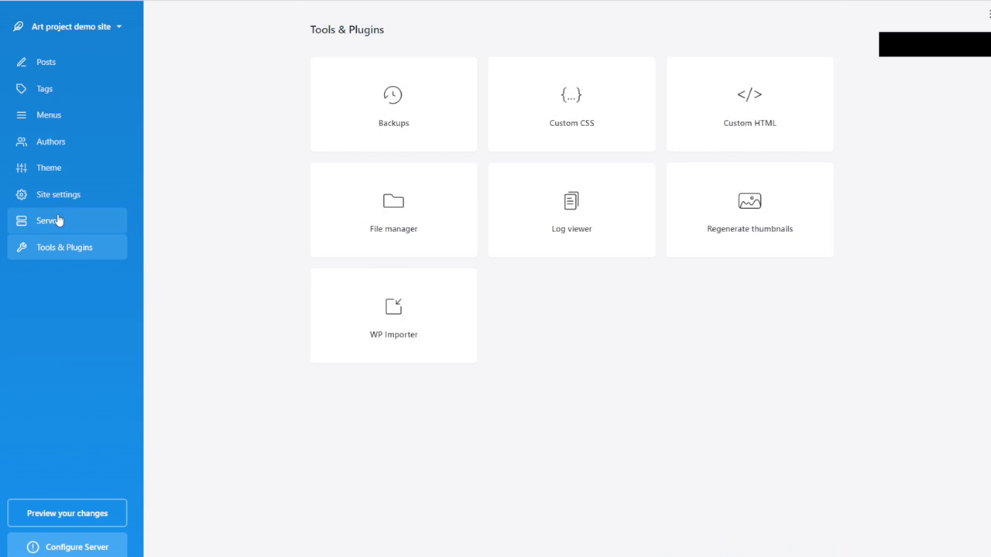
left_click(57, 221)
left_click(61, 253)
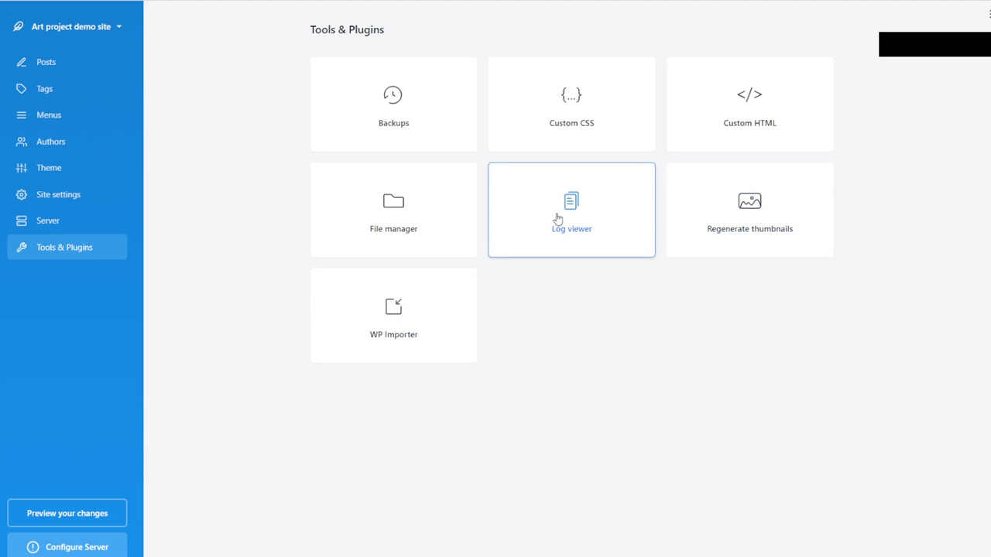
left_click(420, 216)
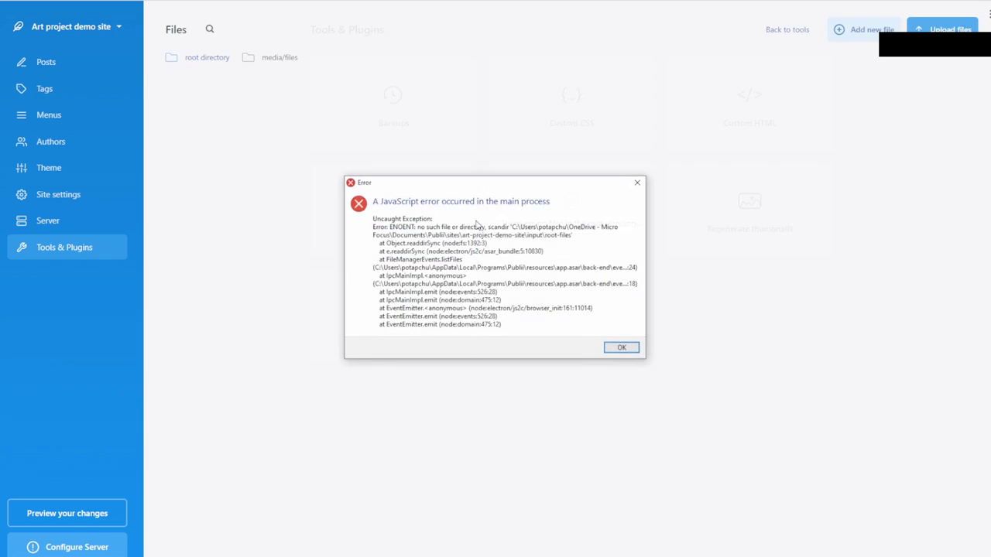
Step: Dismiss the File manager error, leave the file list and open the App settings
left_click(623, 348)
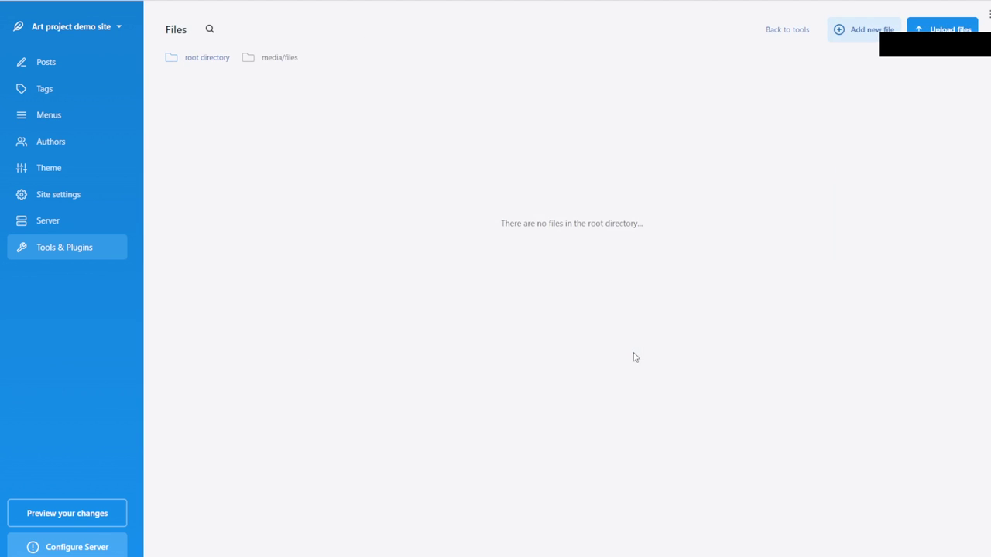
left_click(90, 261)
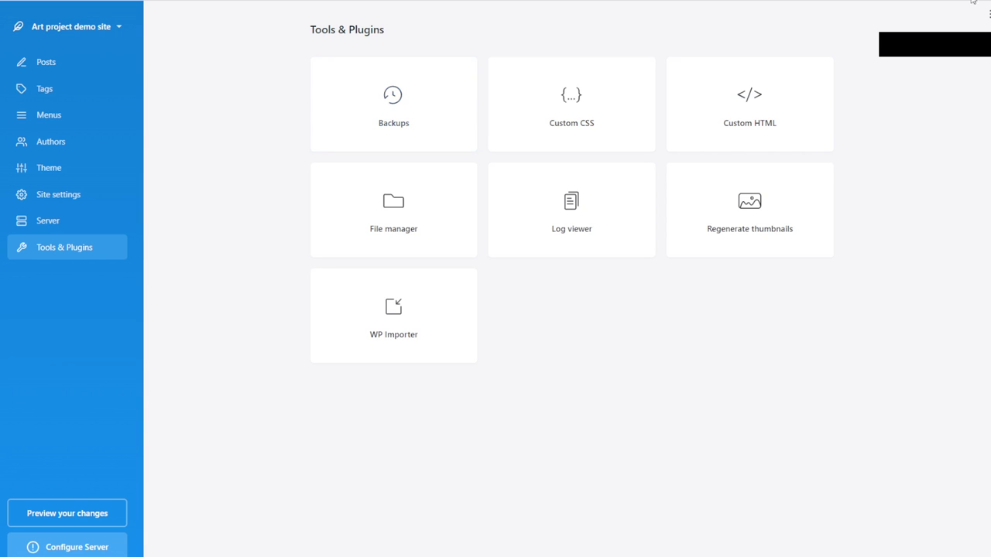
left_click(989, 13)
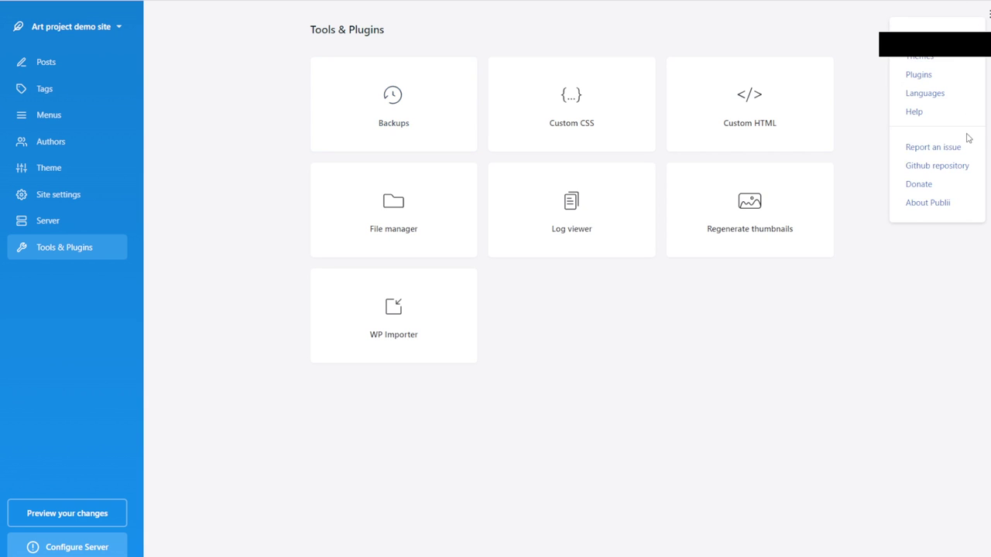
left_click(922, 31)
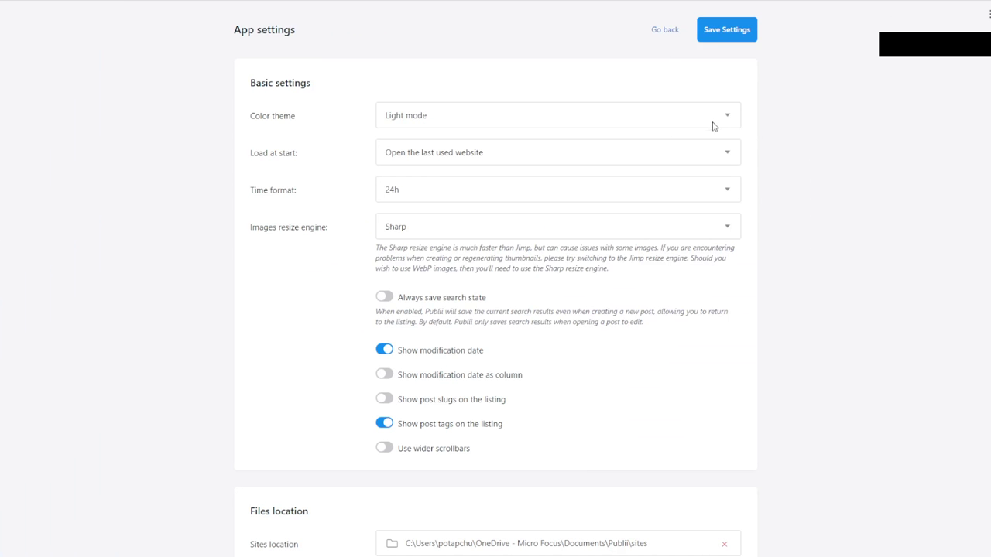
Step: Inspect the Sites location path under Files location, leaving its folder chooser without selecting a folder
scroll(757, 170, "down", 1)
scroll(756, 170, "down", 3)
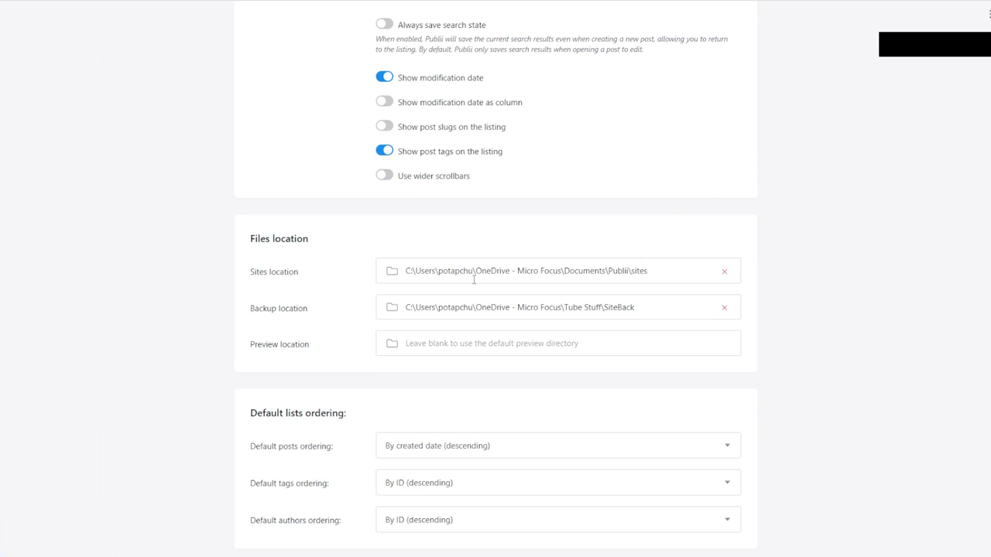
left_click(523, 271)
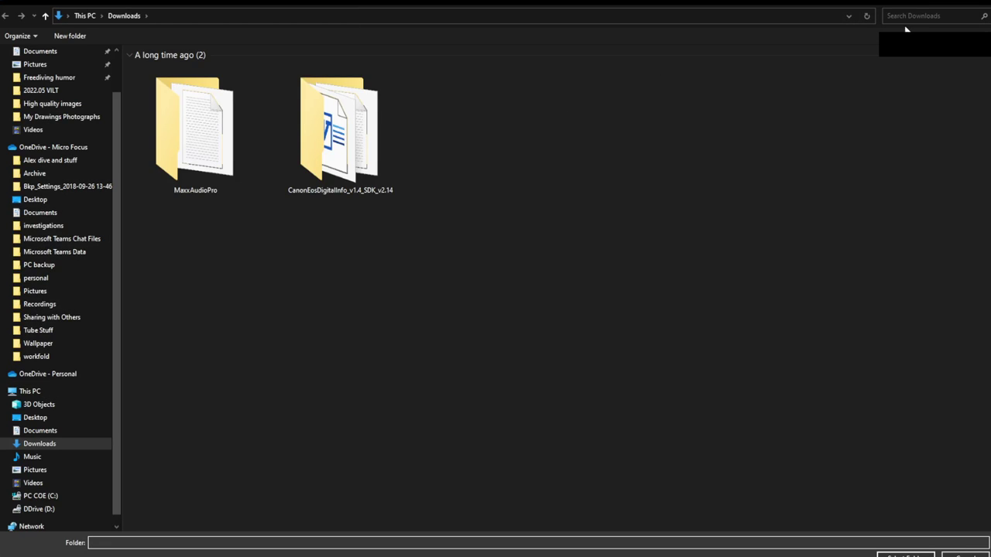
left_click(985, 5)
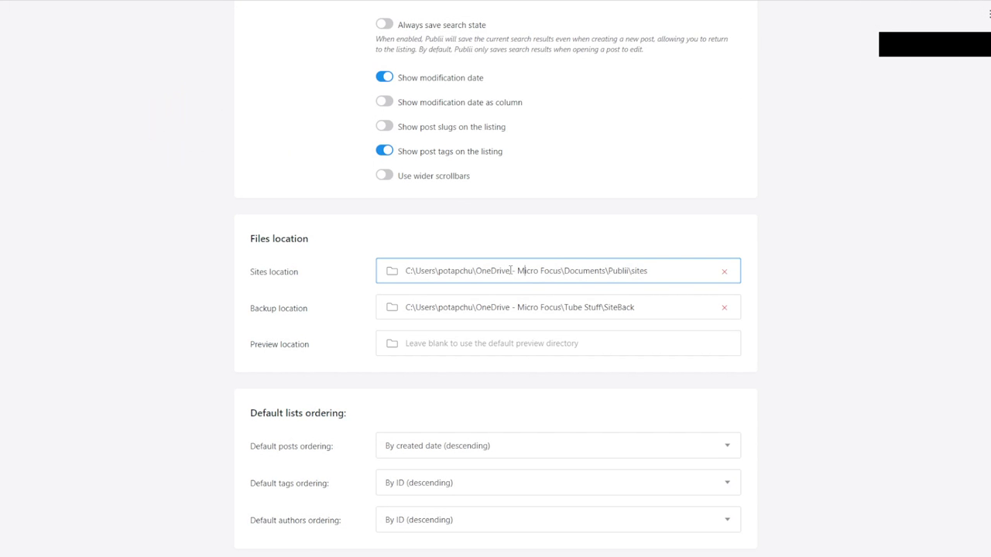
left_click_drag(509, 271, 558, 271)
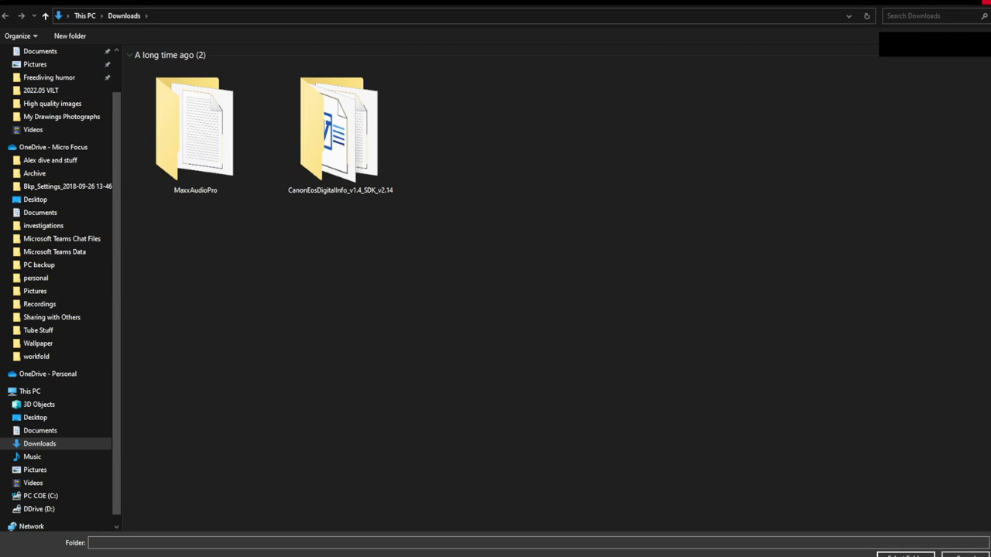
left_click(985, 5)
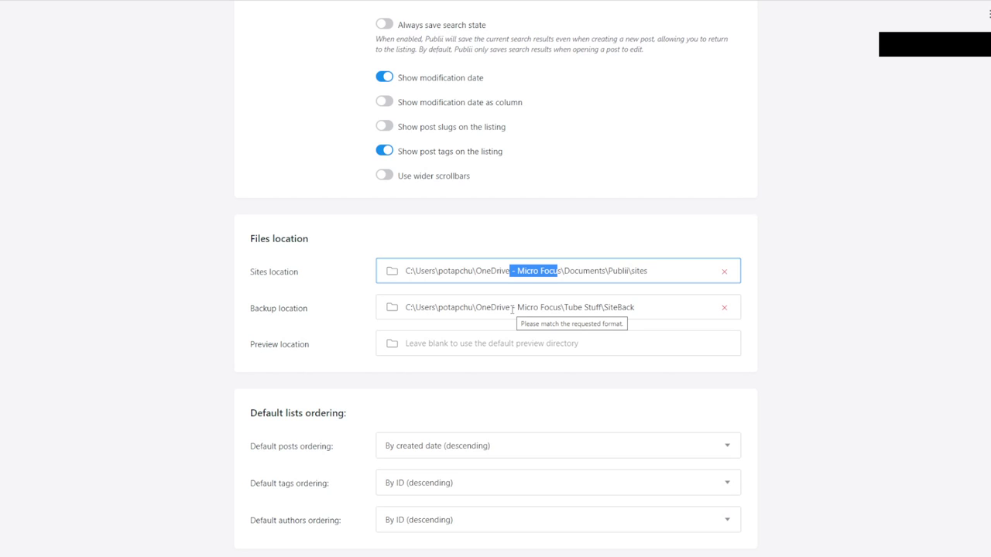
left_click(321, 267)
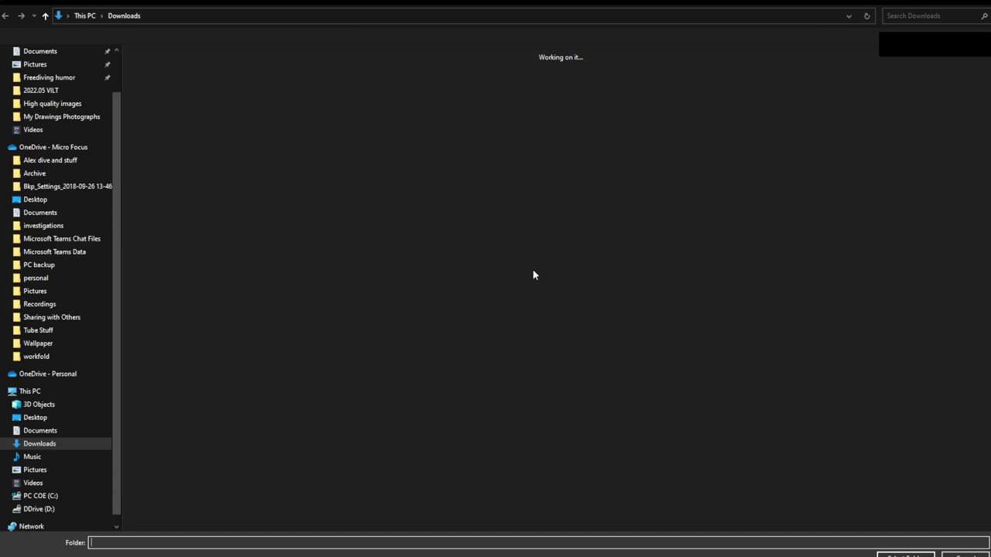
key("Escape")
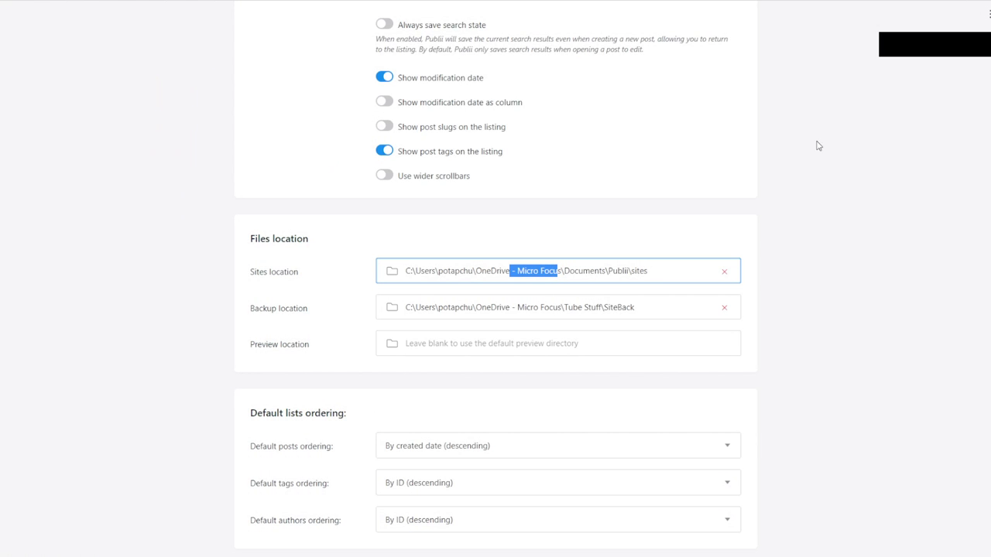
left_click(790, 254)
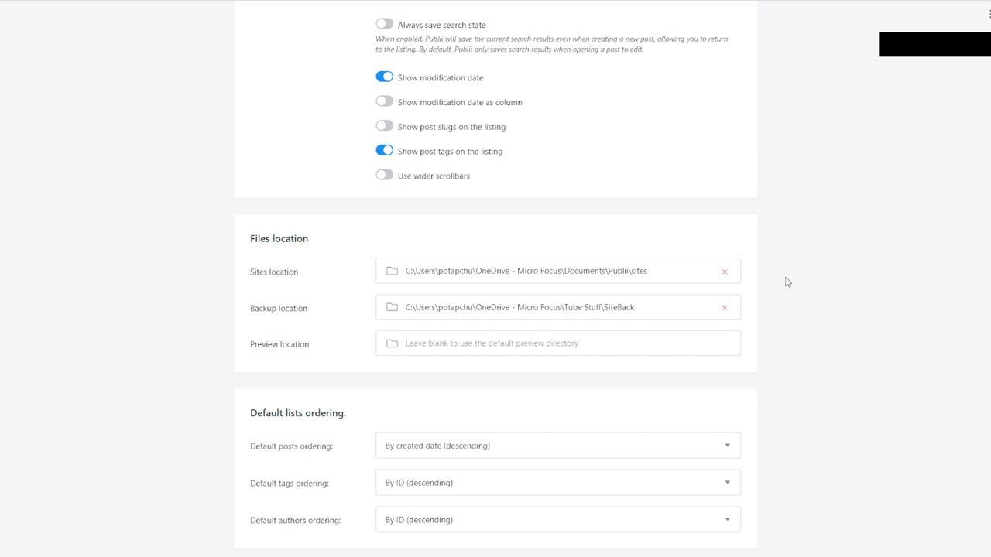
Step: Review the app's default list ordering, editor, developer and experimental options, then return to the basic settings
scroll(823, 277, "down", 1)
scroll(822, 276, "down", 3)
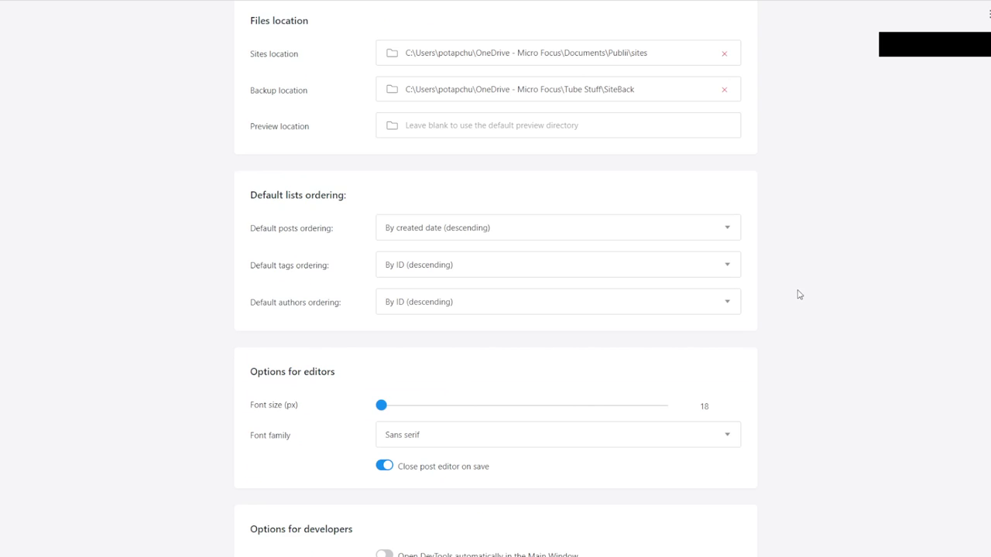
scroll(799, 289, "down", 2)
scroll(799, 297, "down", 2)
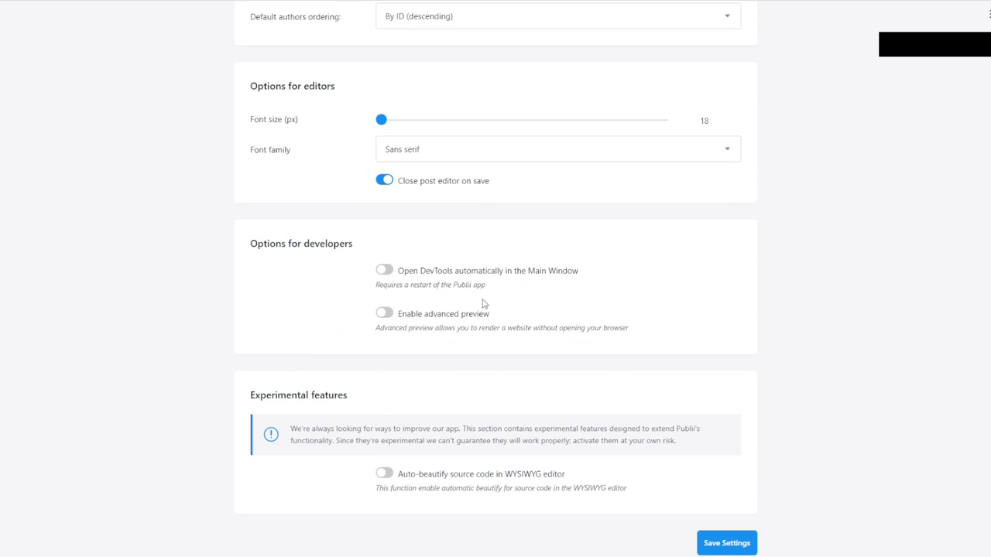
scroll(566, 321, "up", 6)
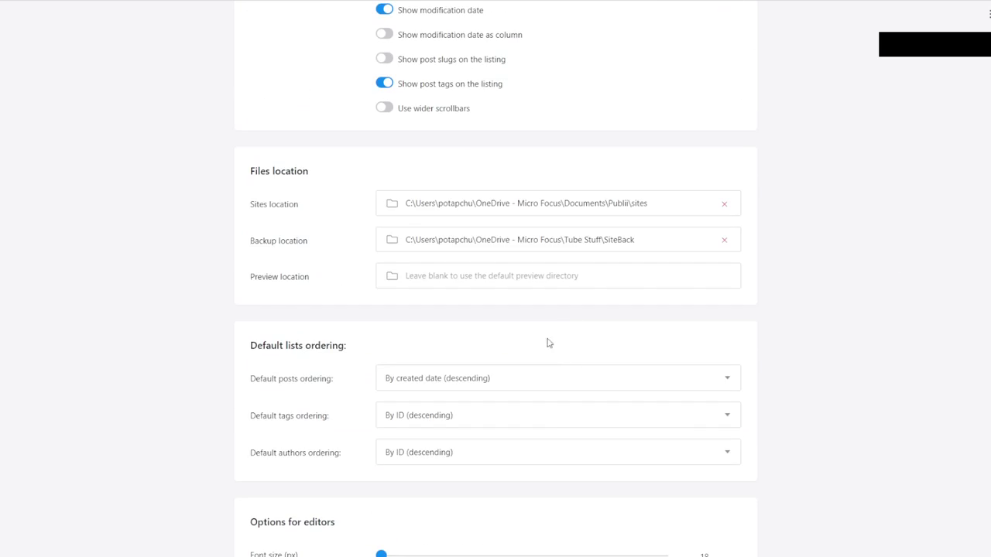
scroll(549, 343, "down", 6)
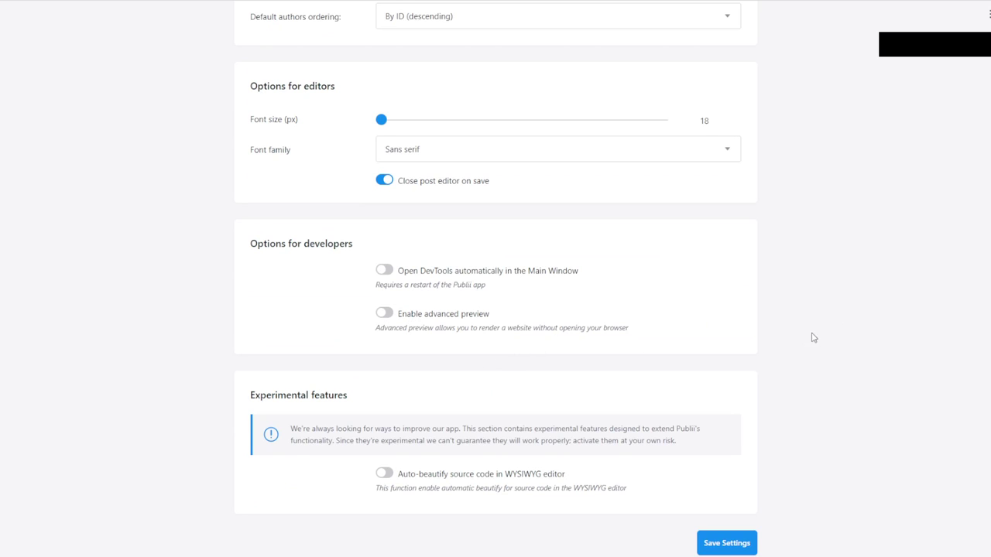
scroll(737, 403, "up", 12)
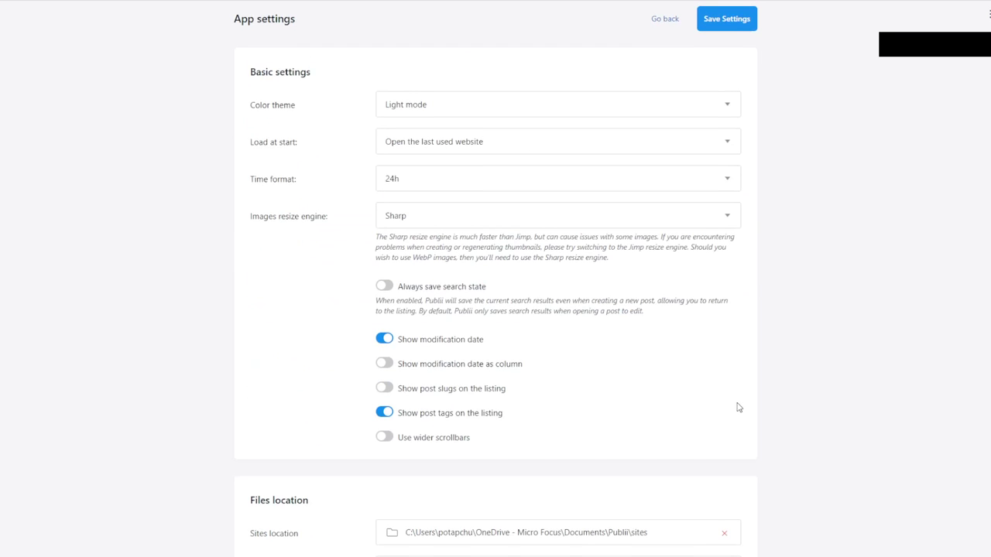